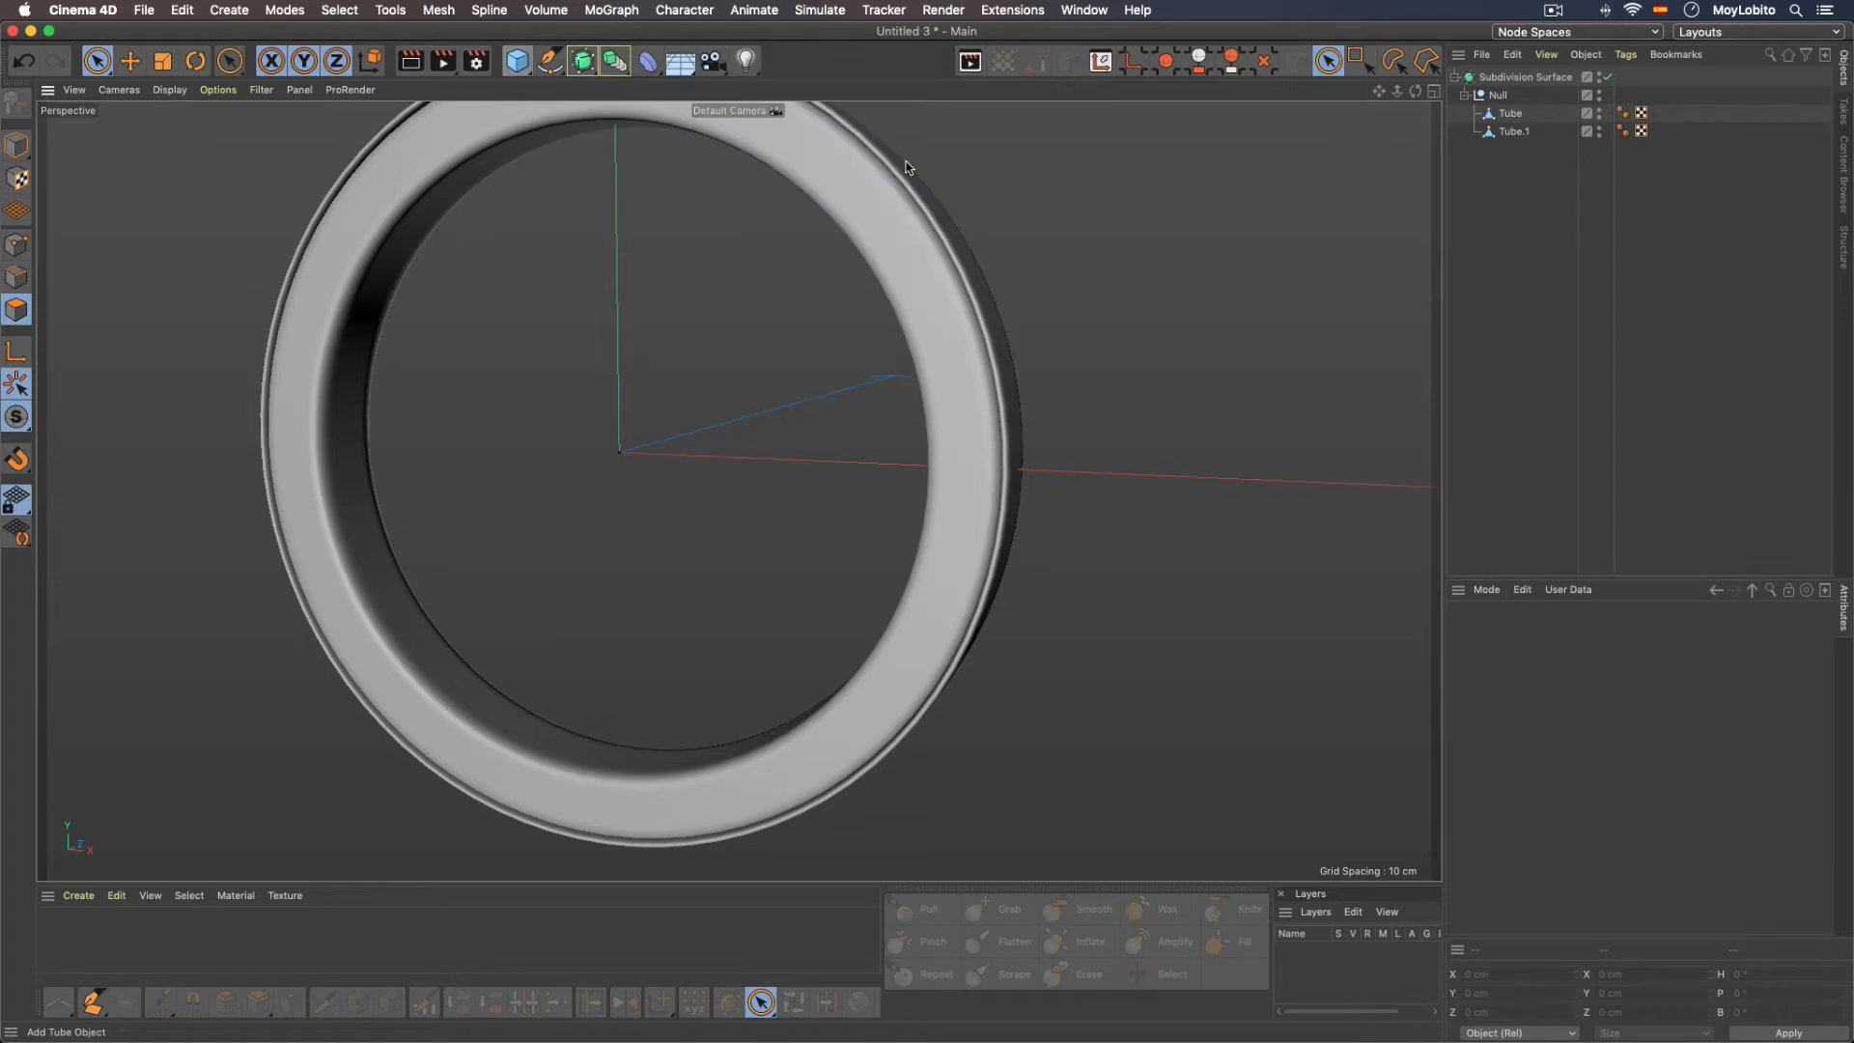
Step: Disable the Subdivision Surface and show the tubes' unsmoothed mesh in the front view
left_click_drag(907, 167, 1061, 376, "alt")
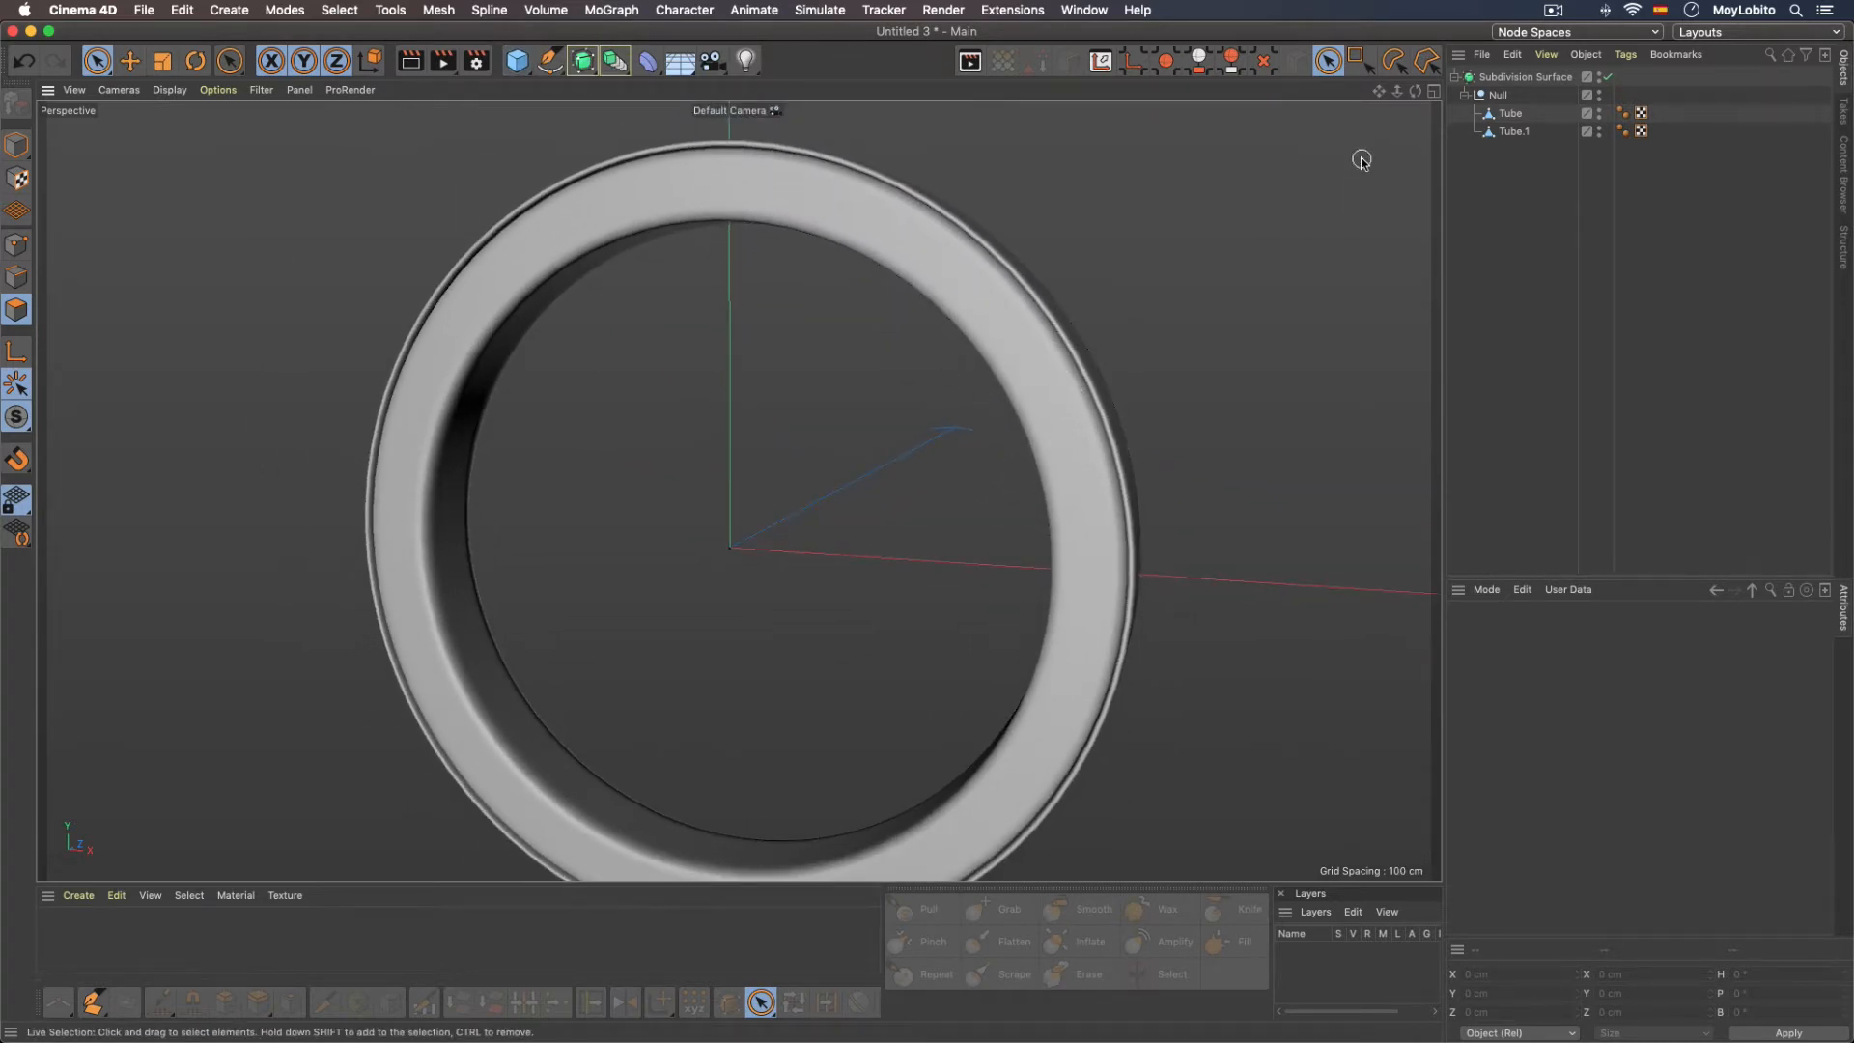
left_click(1434, 90)
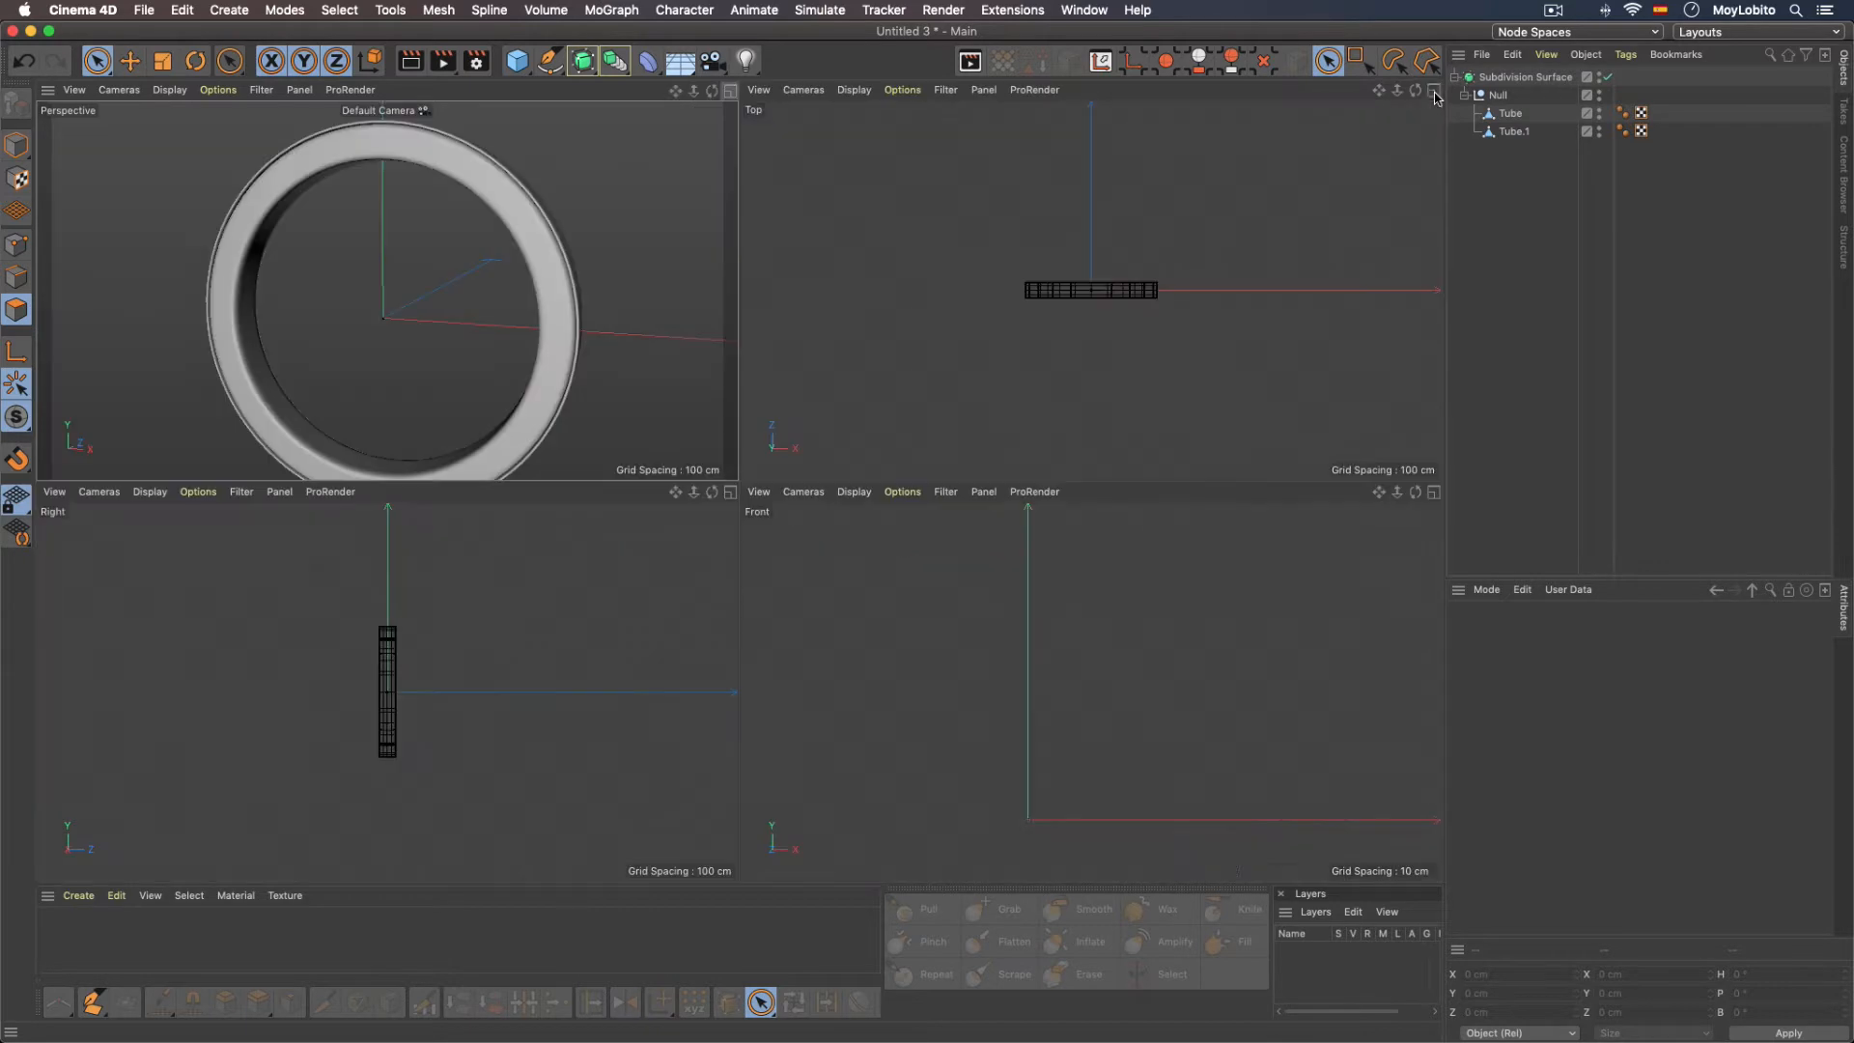
left_click(1434, 493)
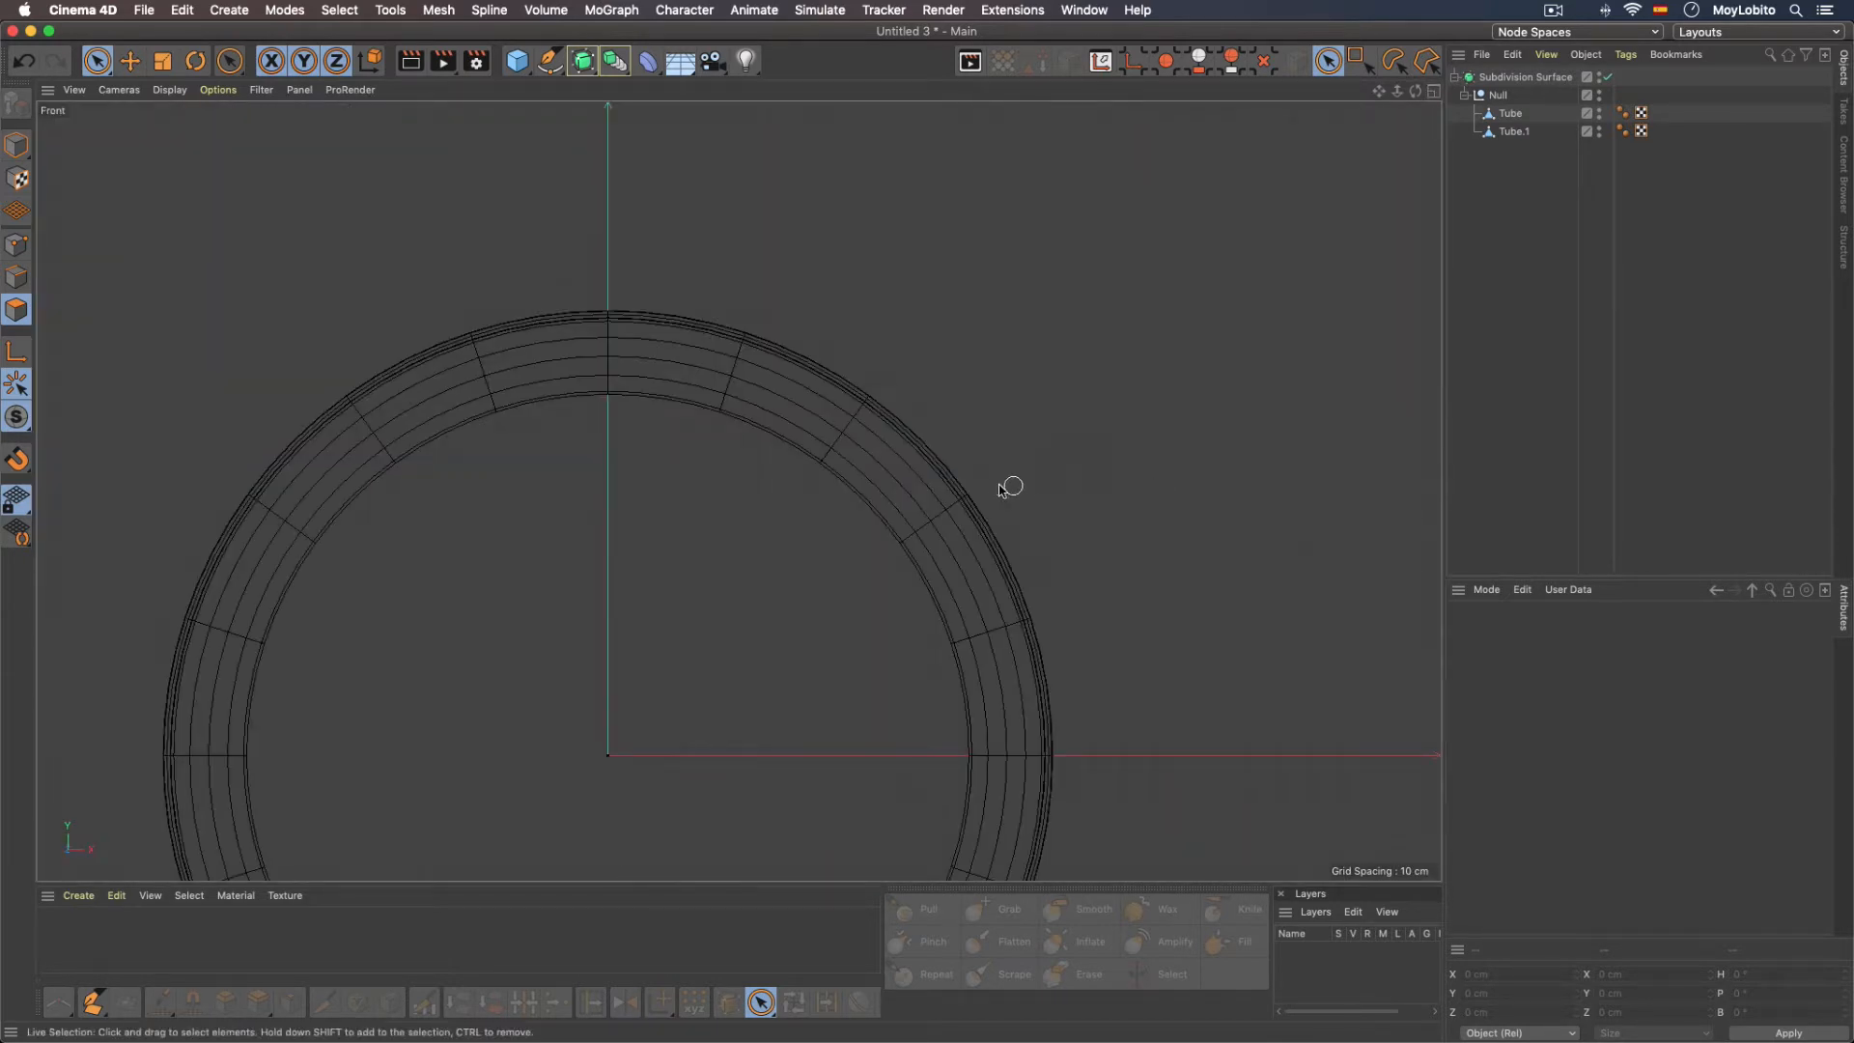
scroll(1004, 490, "up", 4)
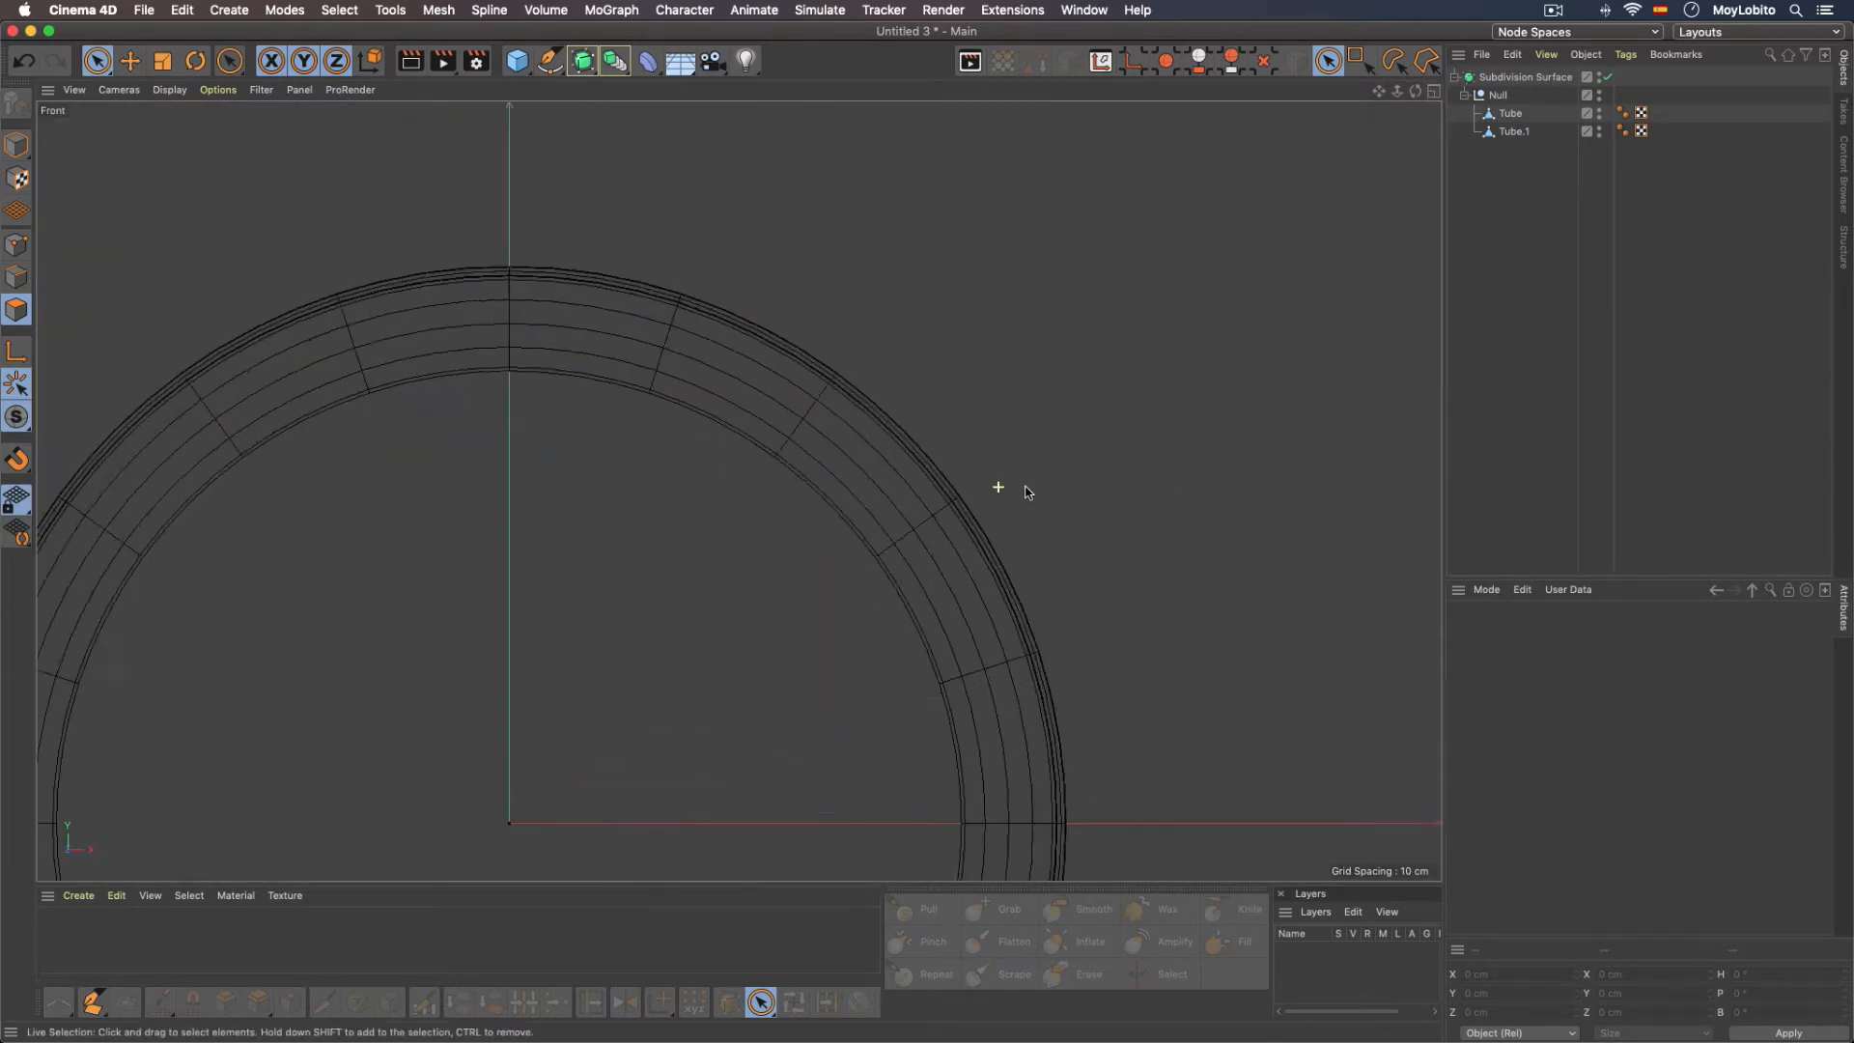
left_click(1434, 90)
left_click_drag(522, 182, 437, 205, "alt")
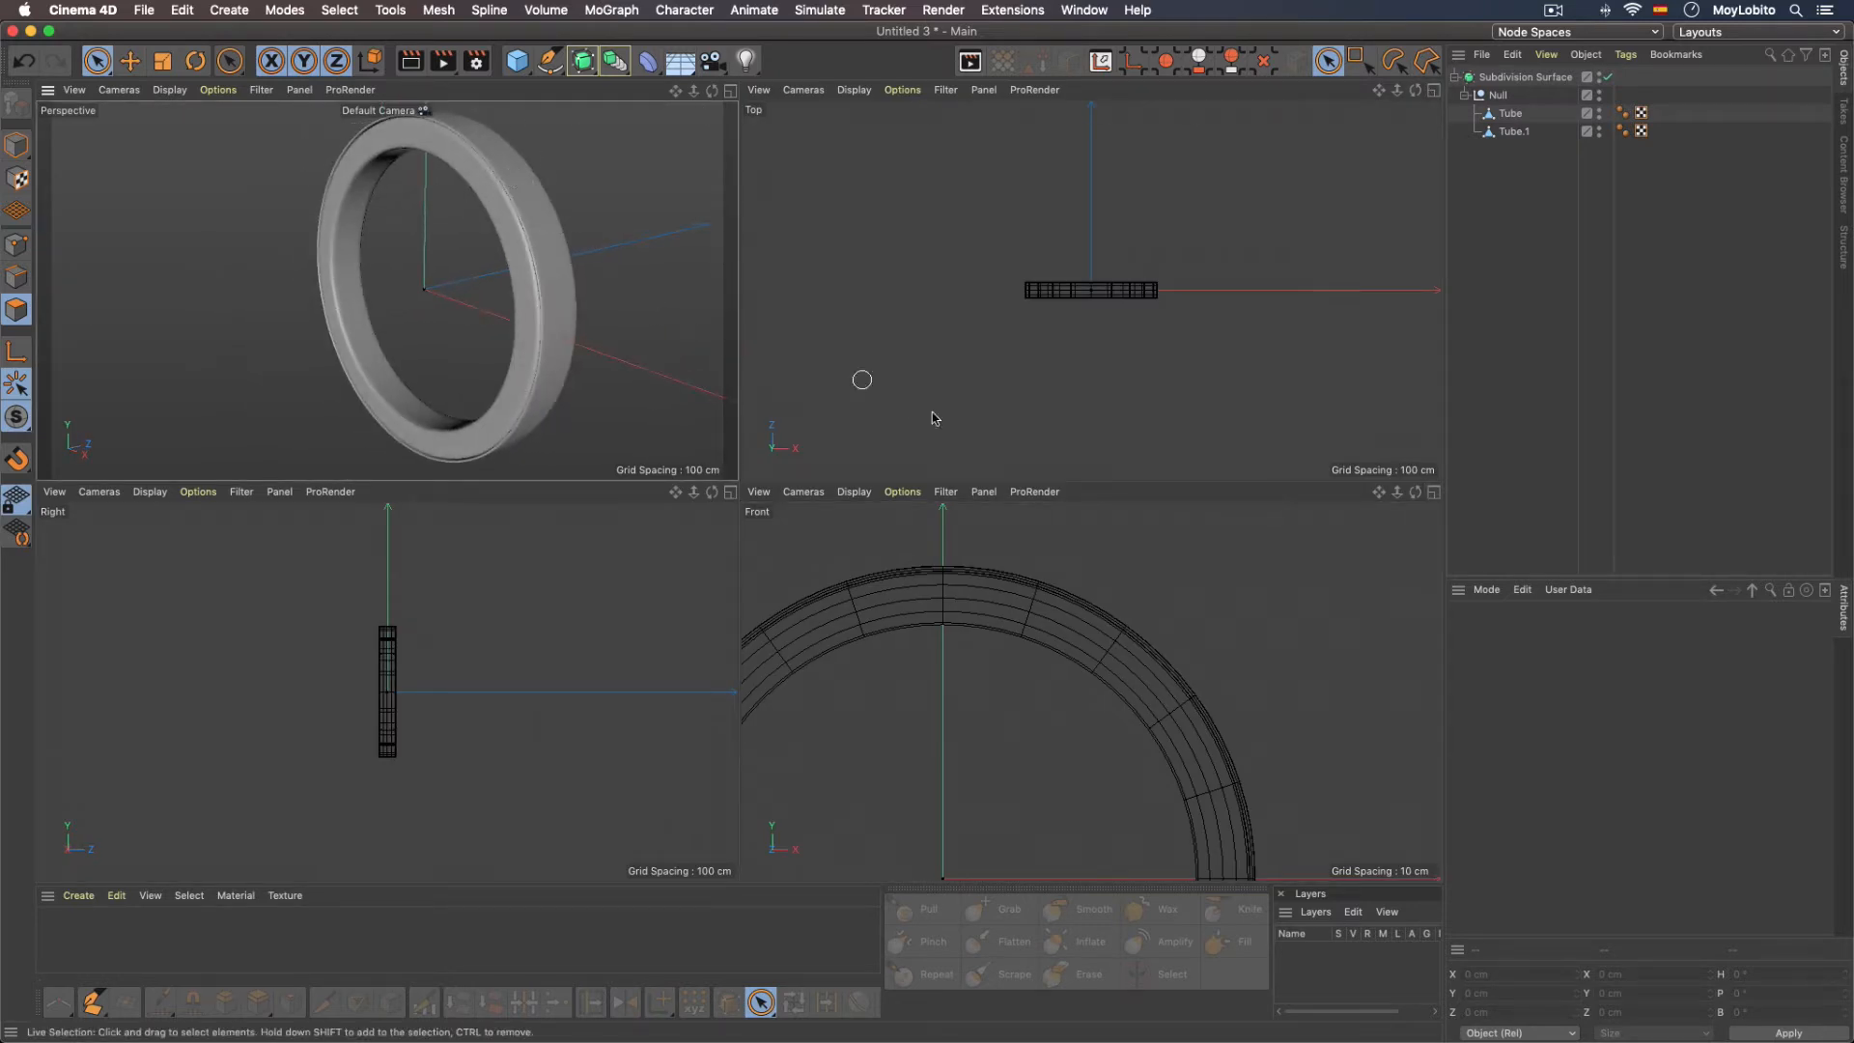
left_click(1433, 493)
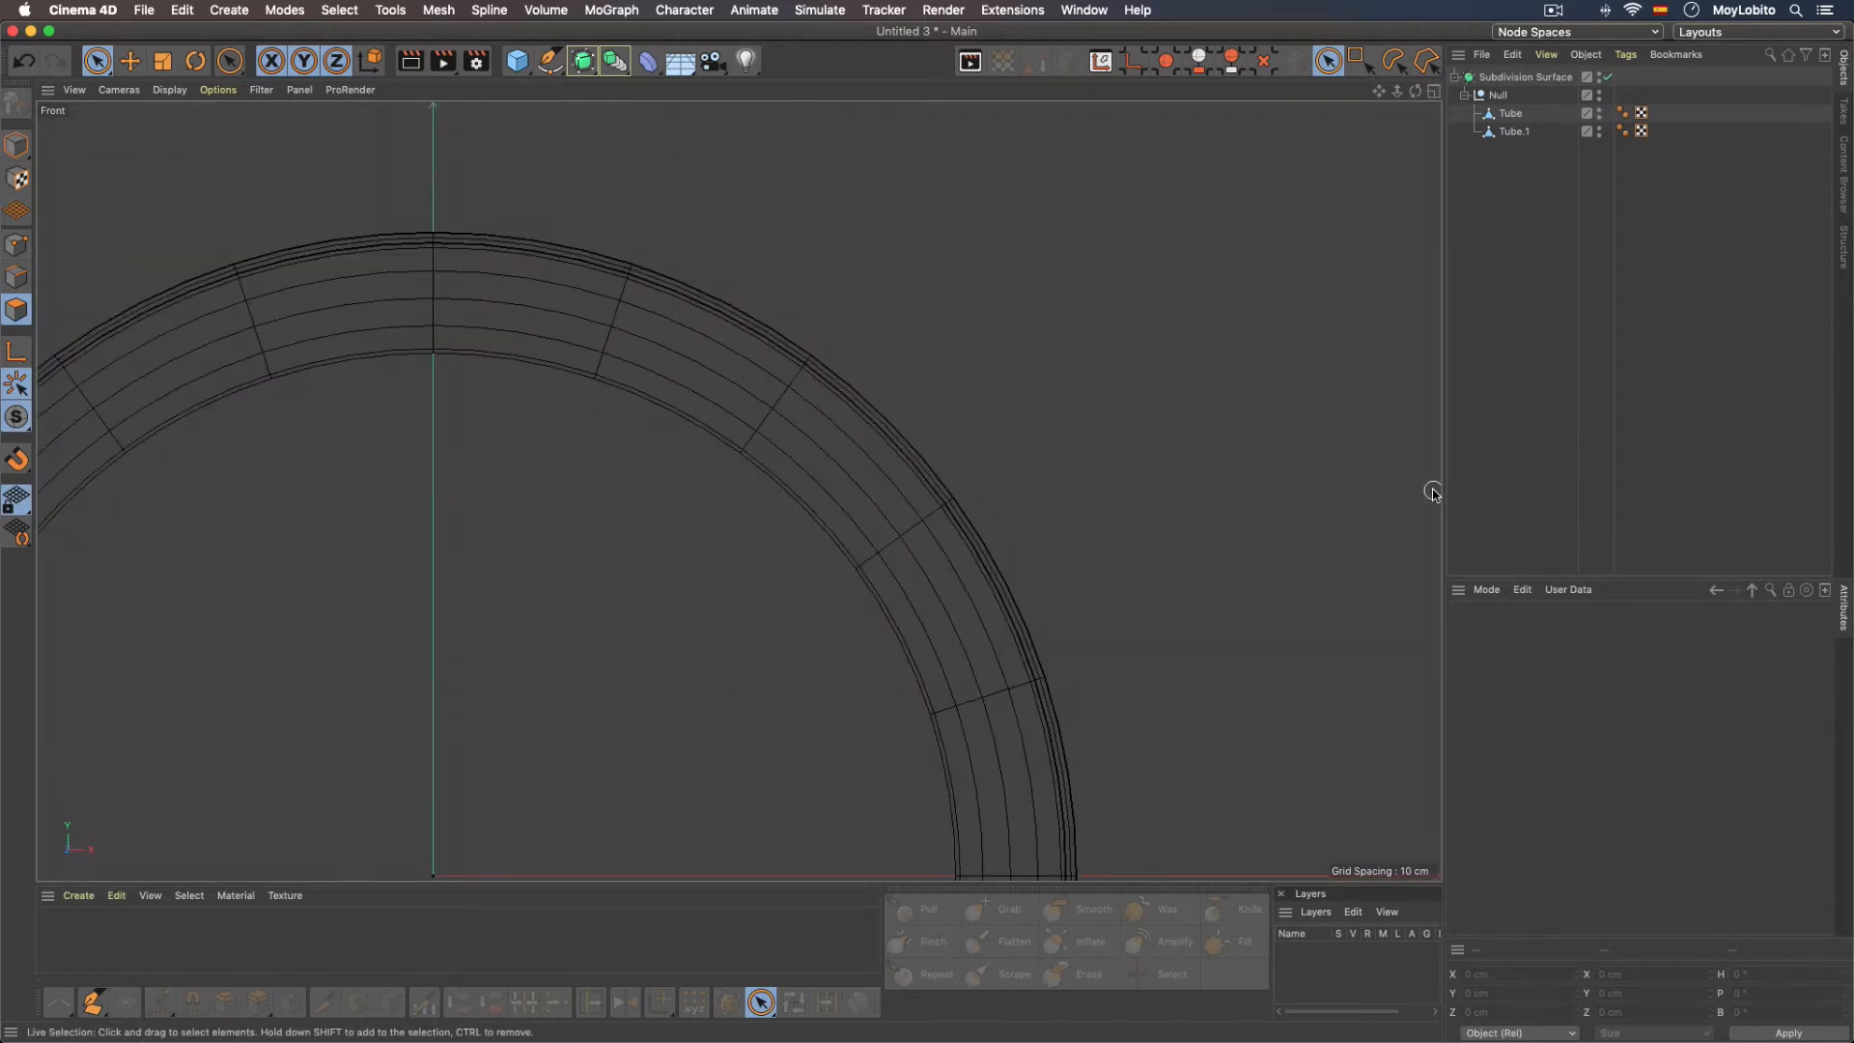
left_click(1610, 78)
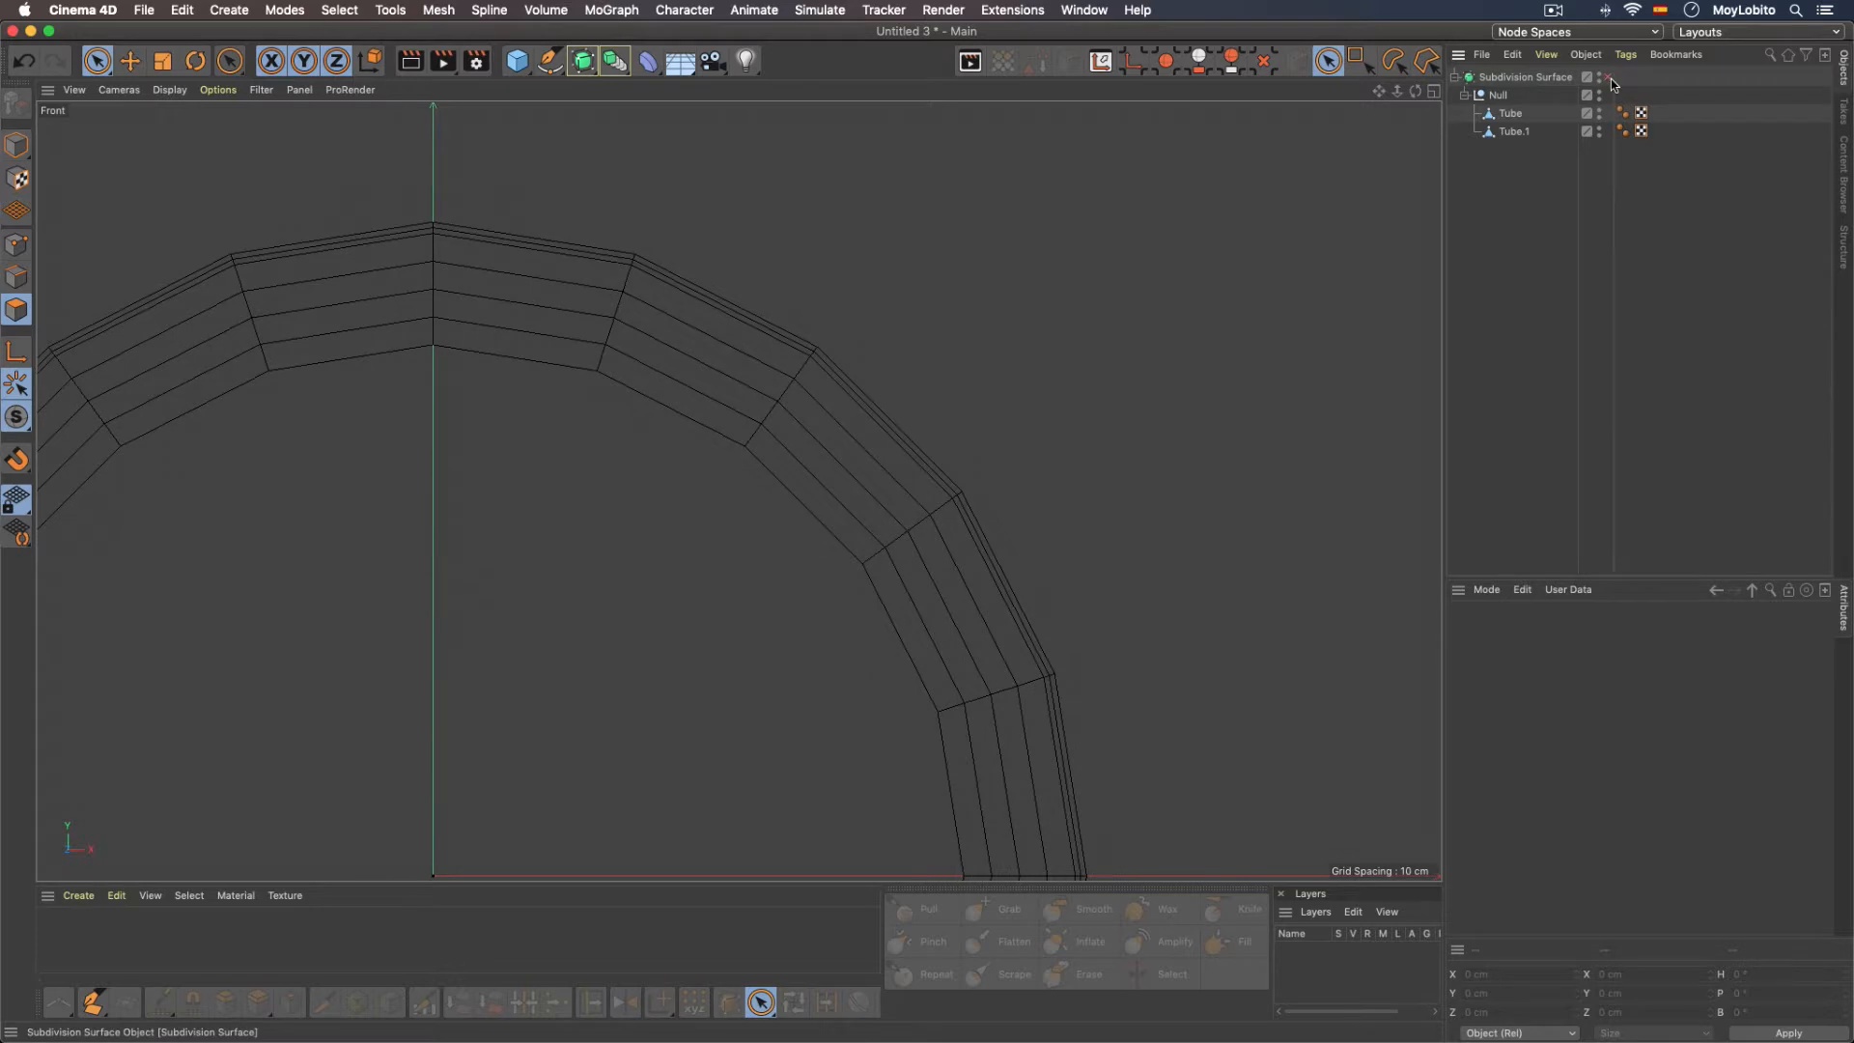
Step: Lasso-select the points of Tube.1 at one outer corner on the ring's upper-right side, working in point mode
left_click(1511, 116)
left_click(1514, 132)
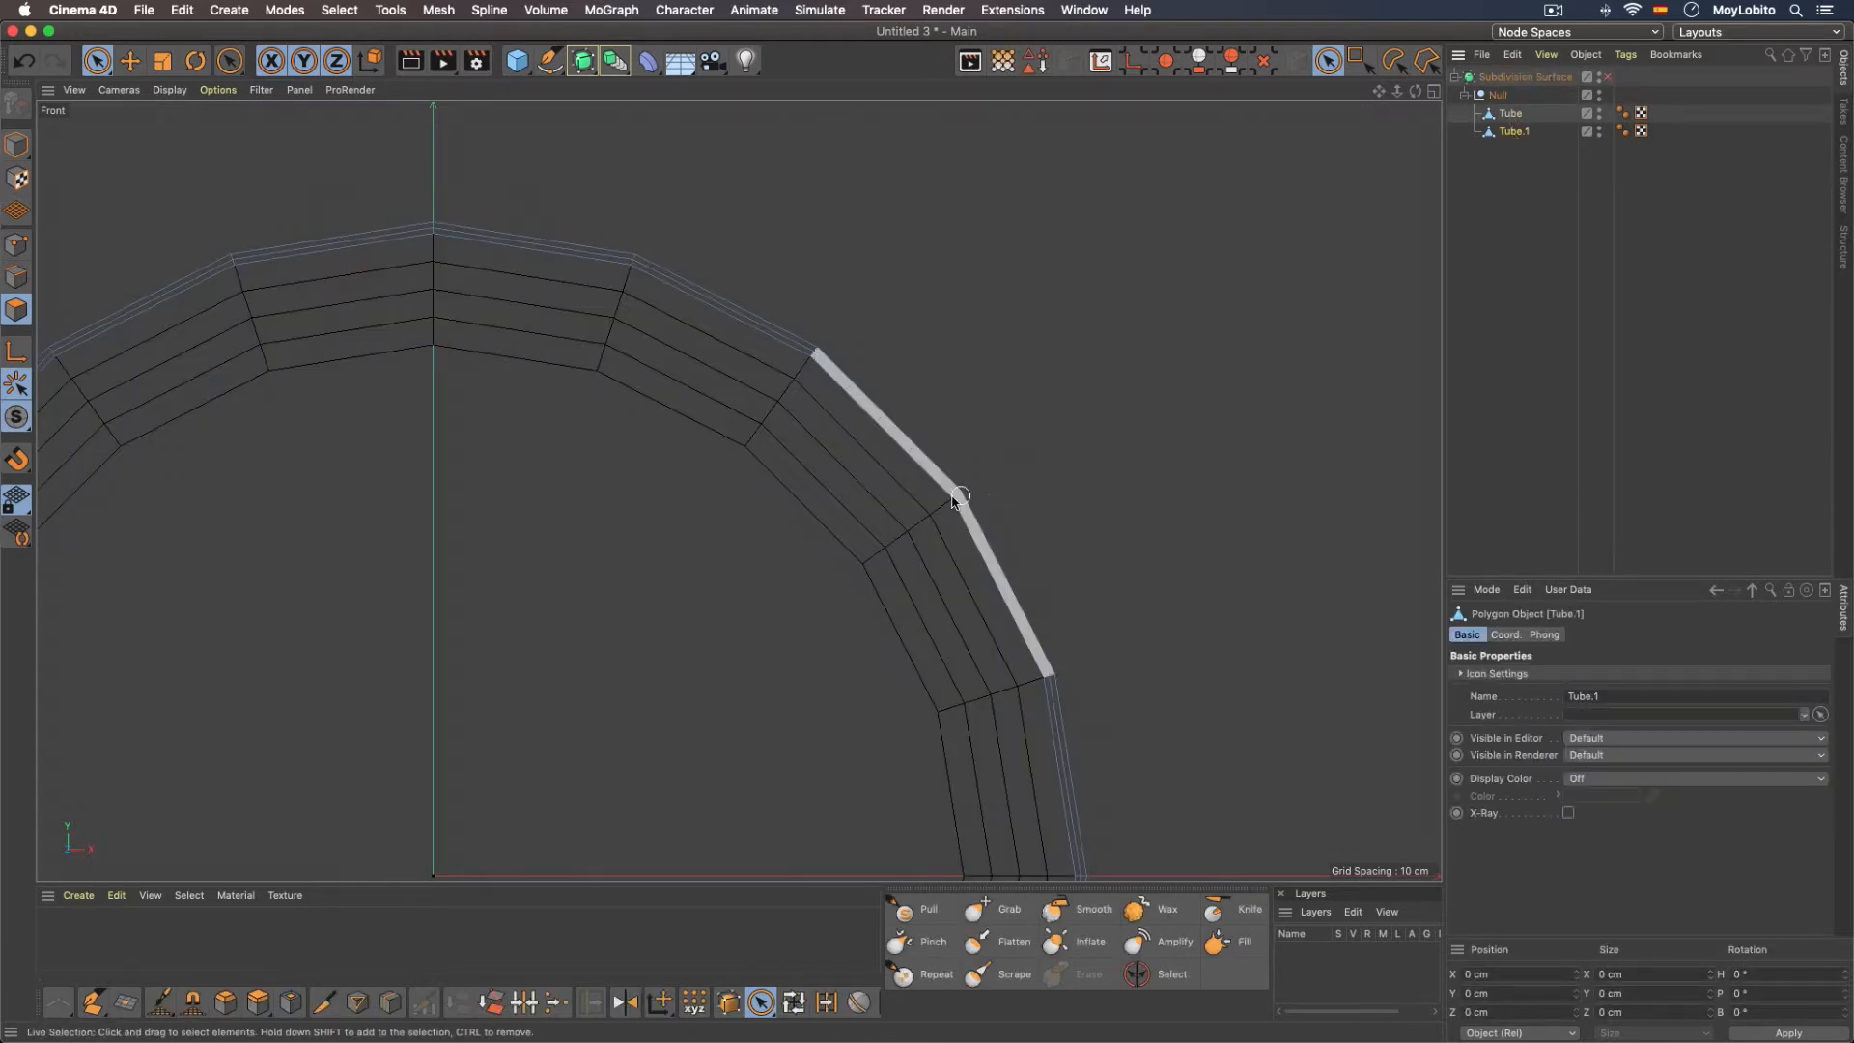
scroll(944, 502, "up", 5)
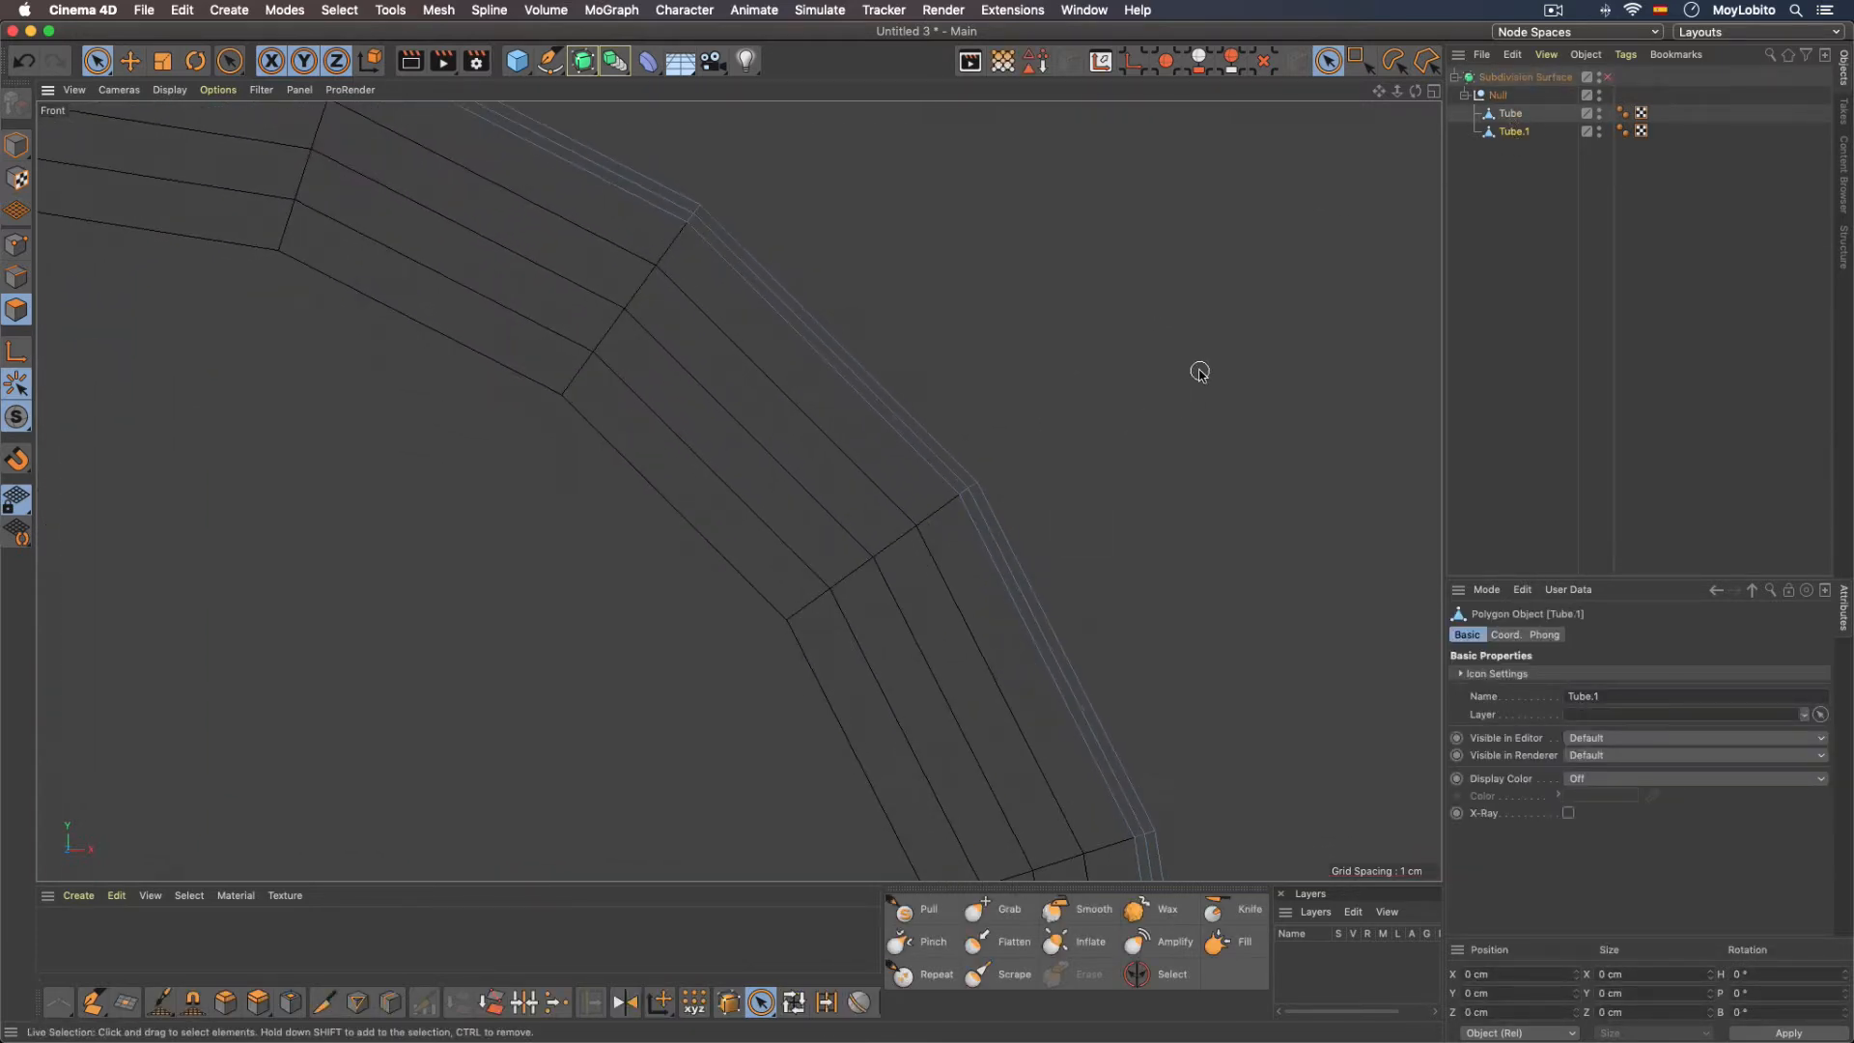
left_click(1394, 63)
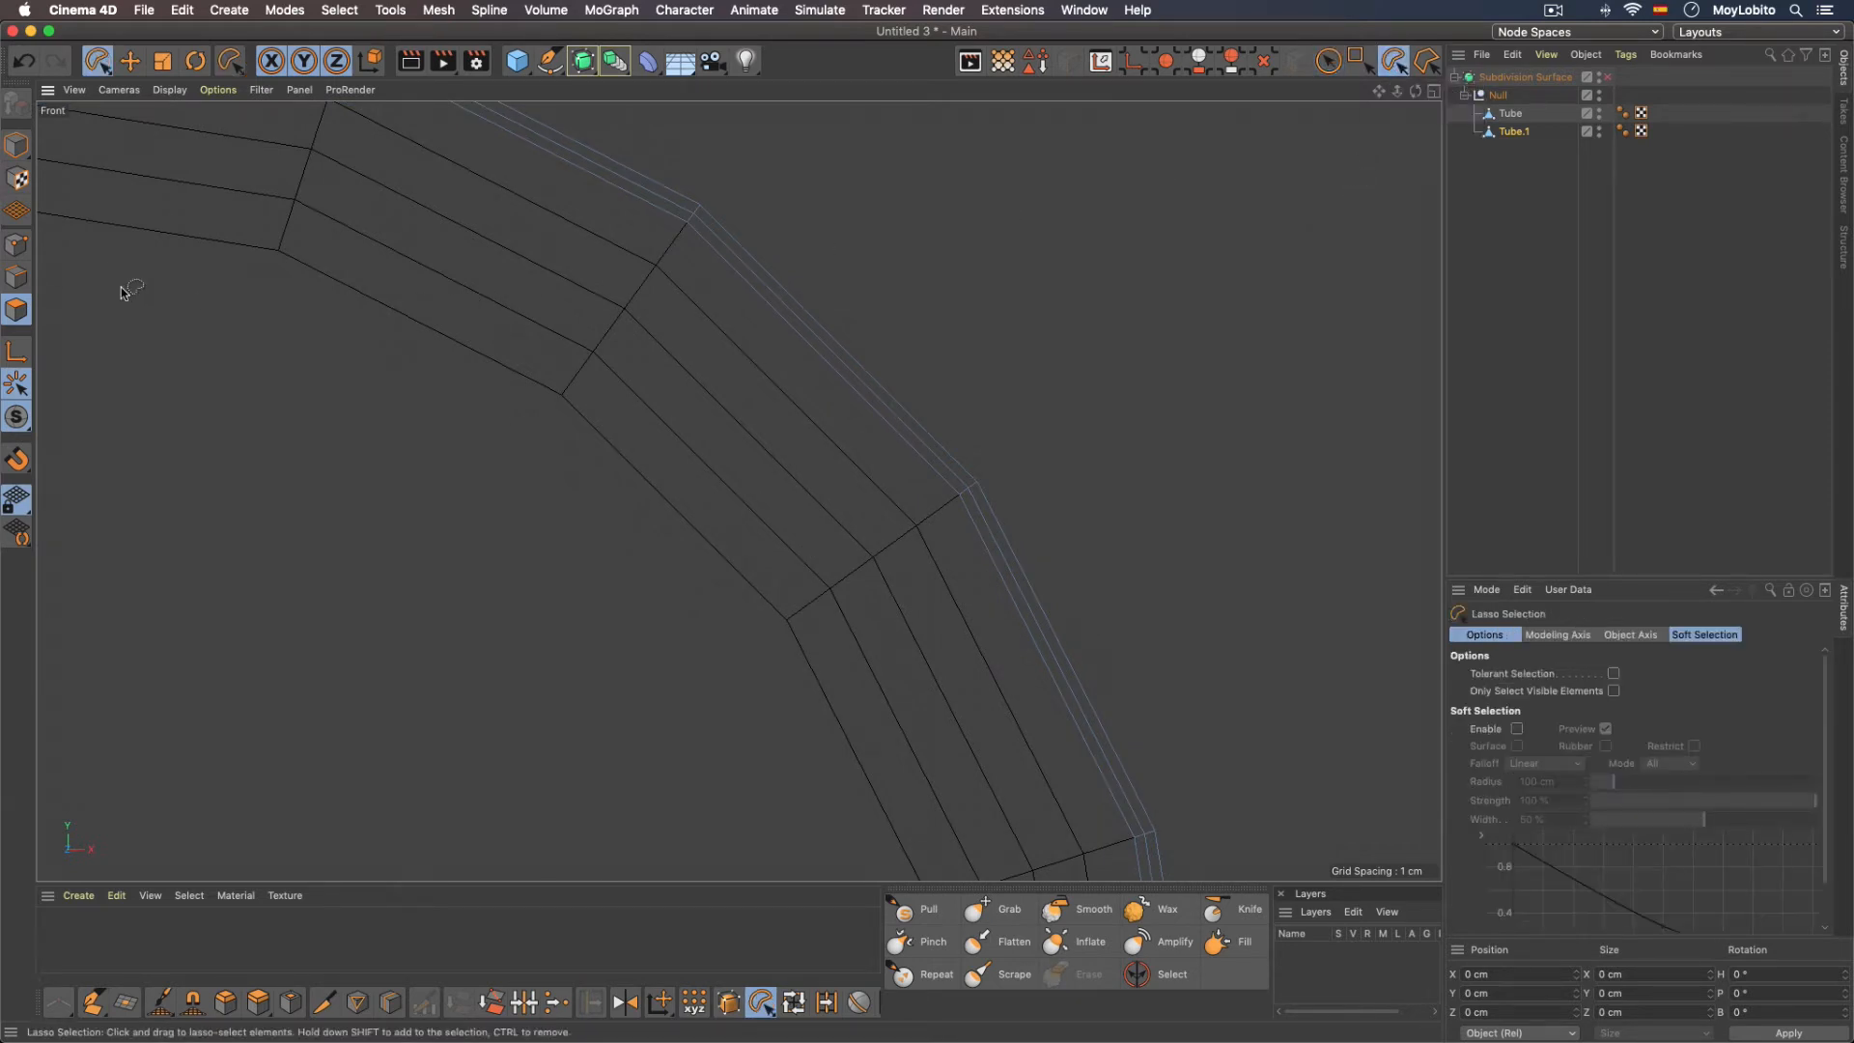
left_click(16, 244)
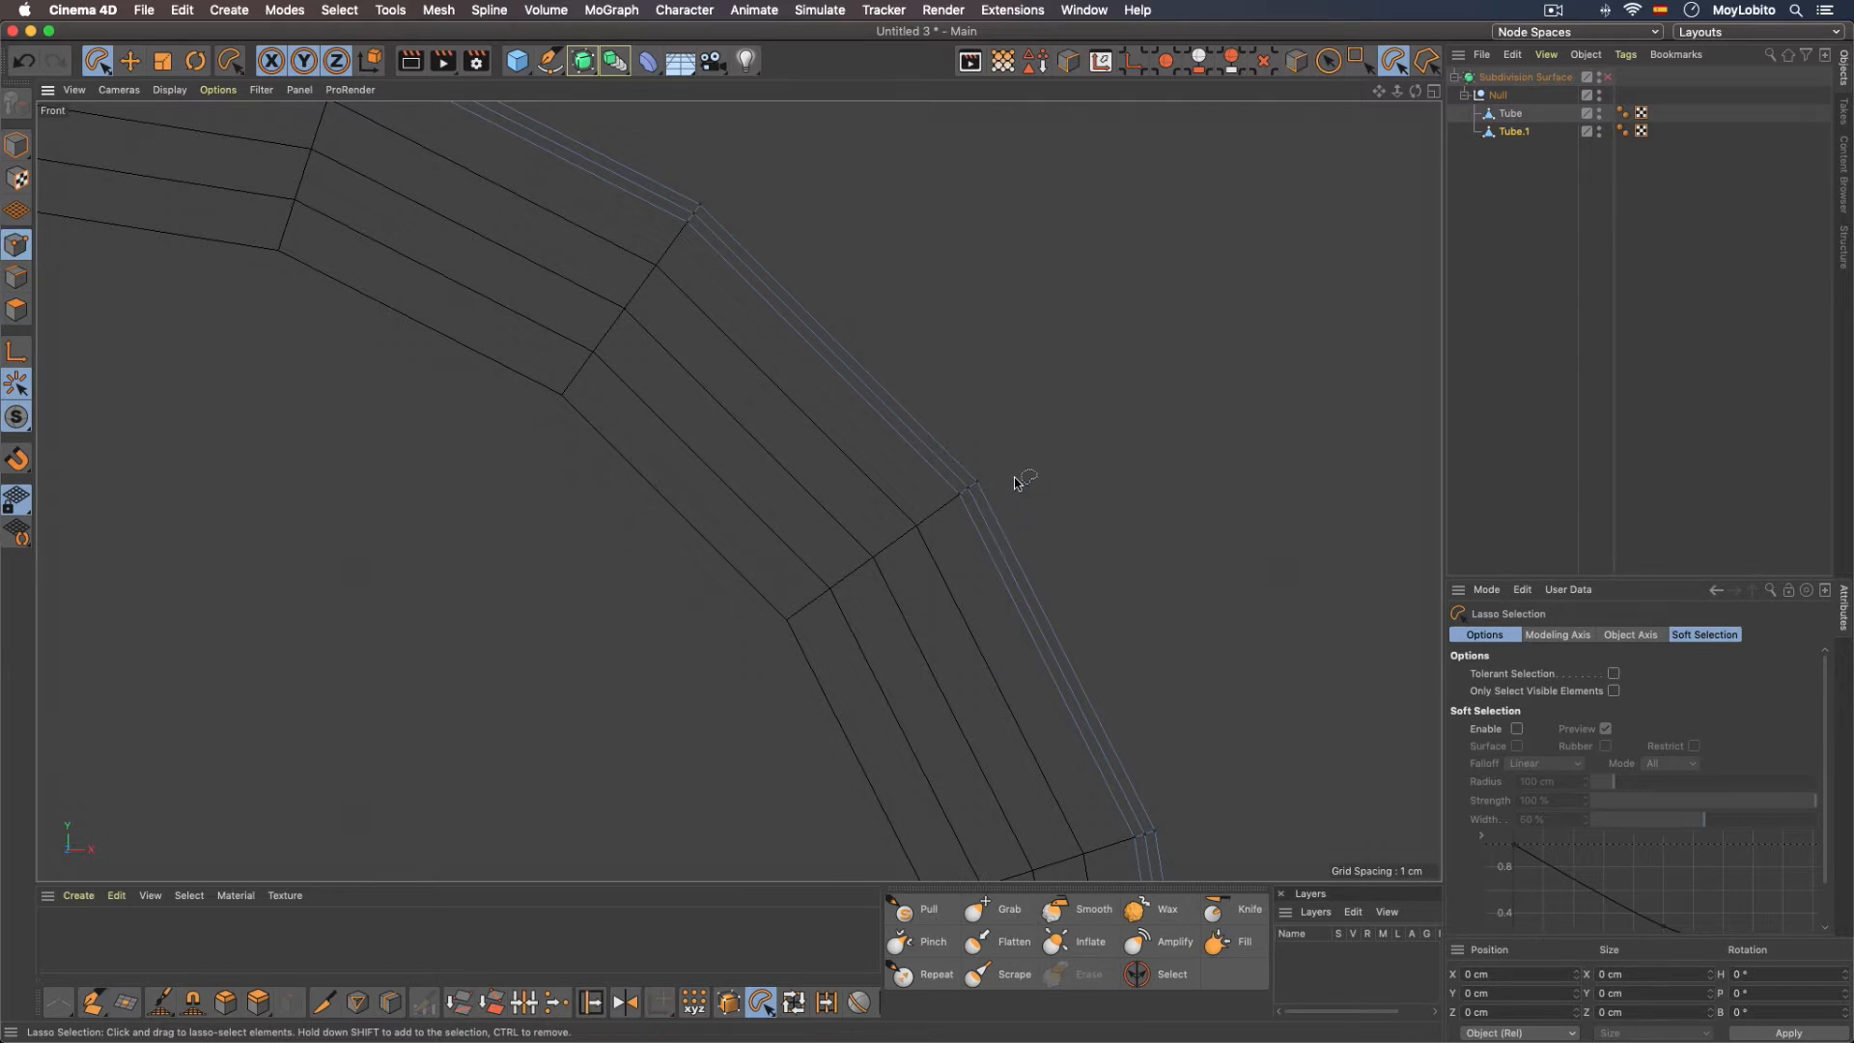
mouse_move(1005, 436)
left_mouse_down()
mouse_move(946, 600)
mouse_move(1134, 430)
mouse_move(1116, 536)
left_mouse_up()
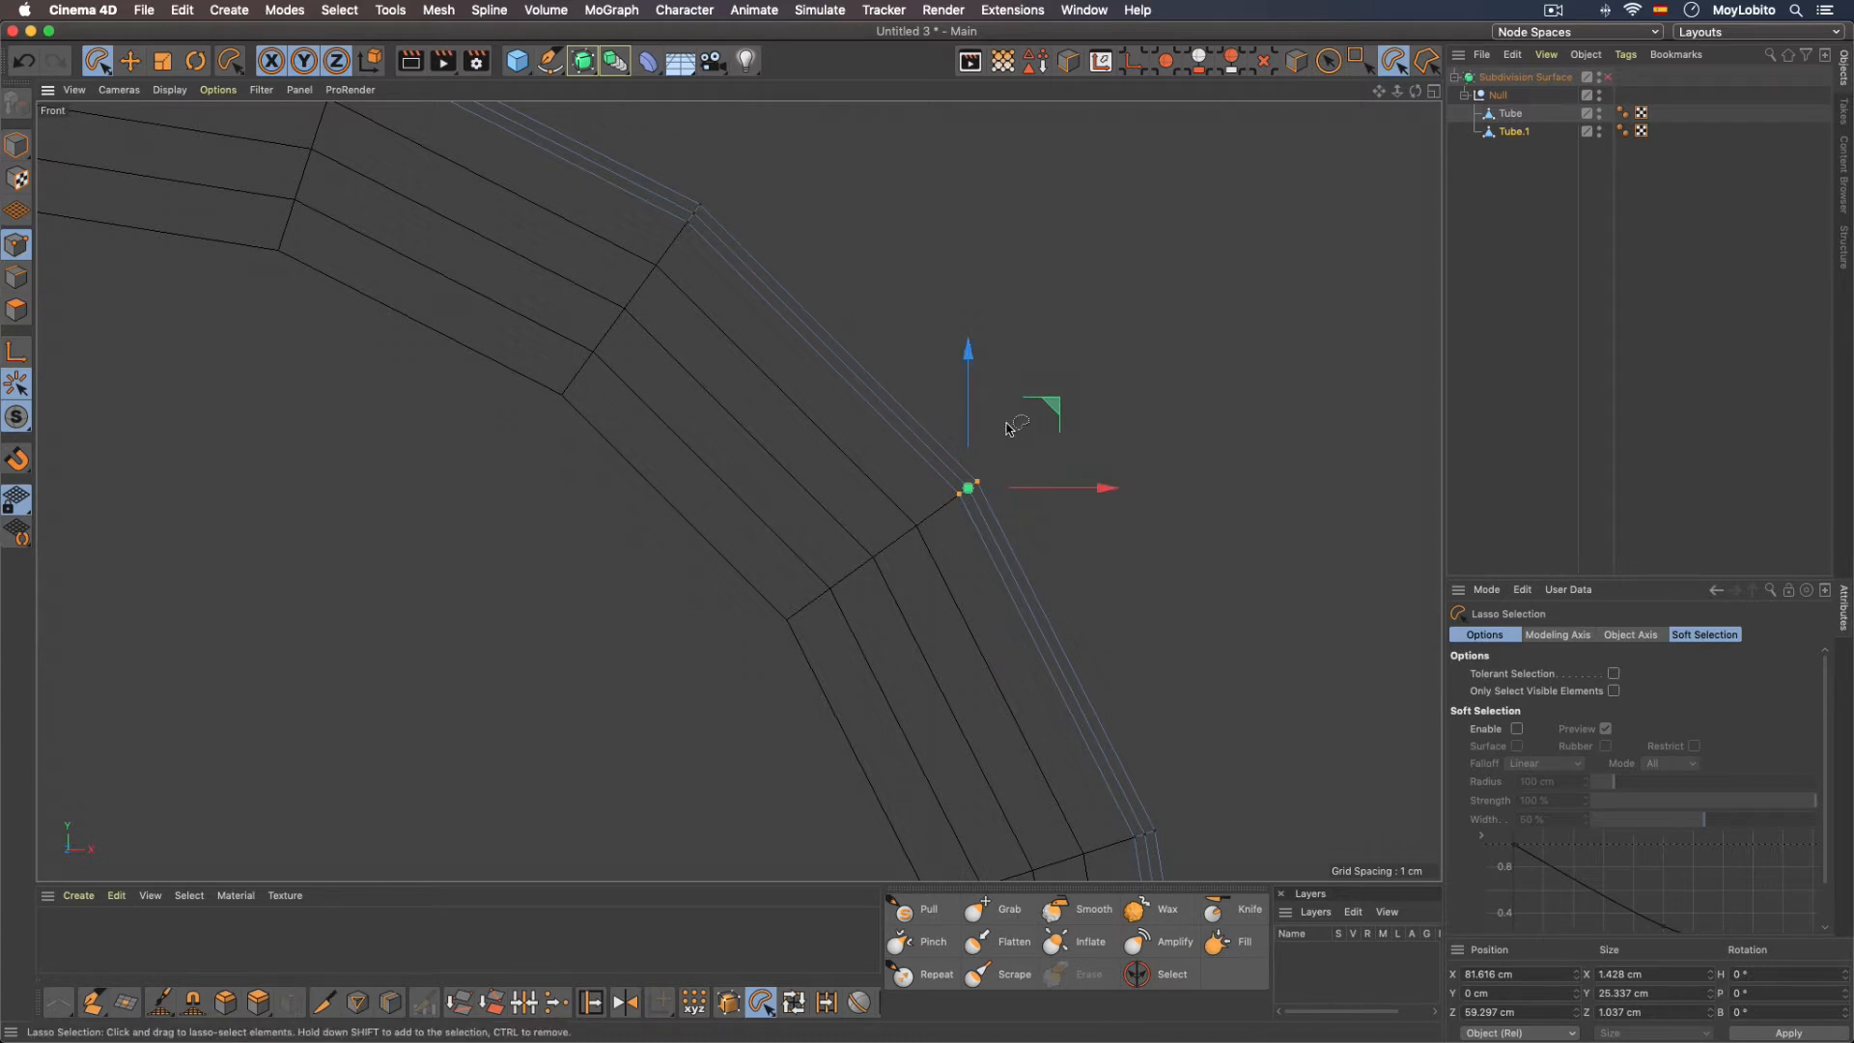
mouse_move(1011, 441)
left_mouse_down()
mouse_move(981, 416)
mouse_move(1023, 598)
left_mouse_up()
middle_click_drag(1043, 562, 976, 592, "alt")
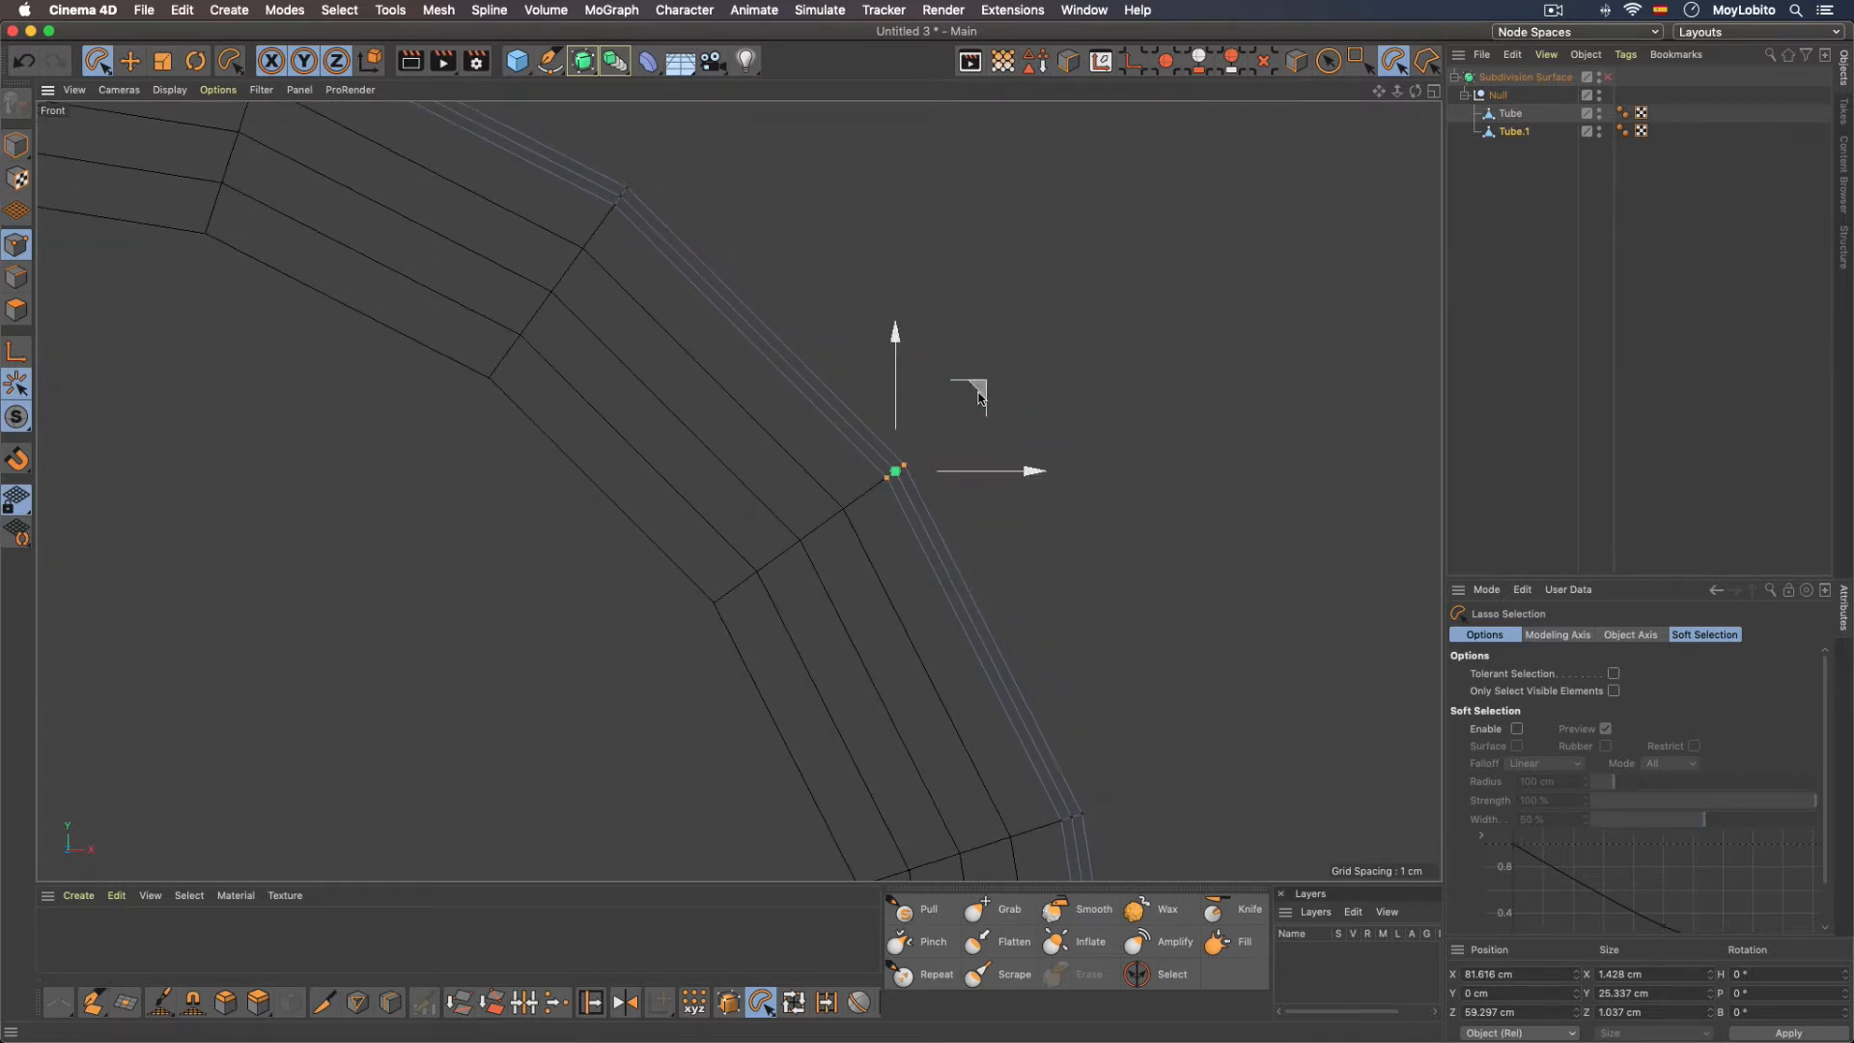
Step: Try twice to move the selected Tube.1 points along the outer edge toward the next corner above, undoing each move
left_click_drag(978, 396, 762, 164)
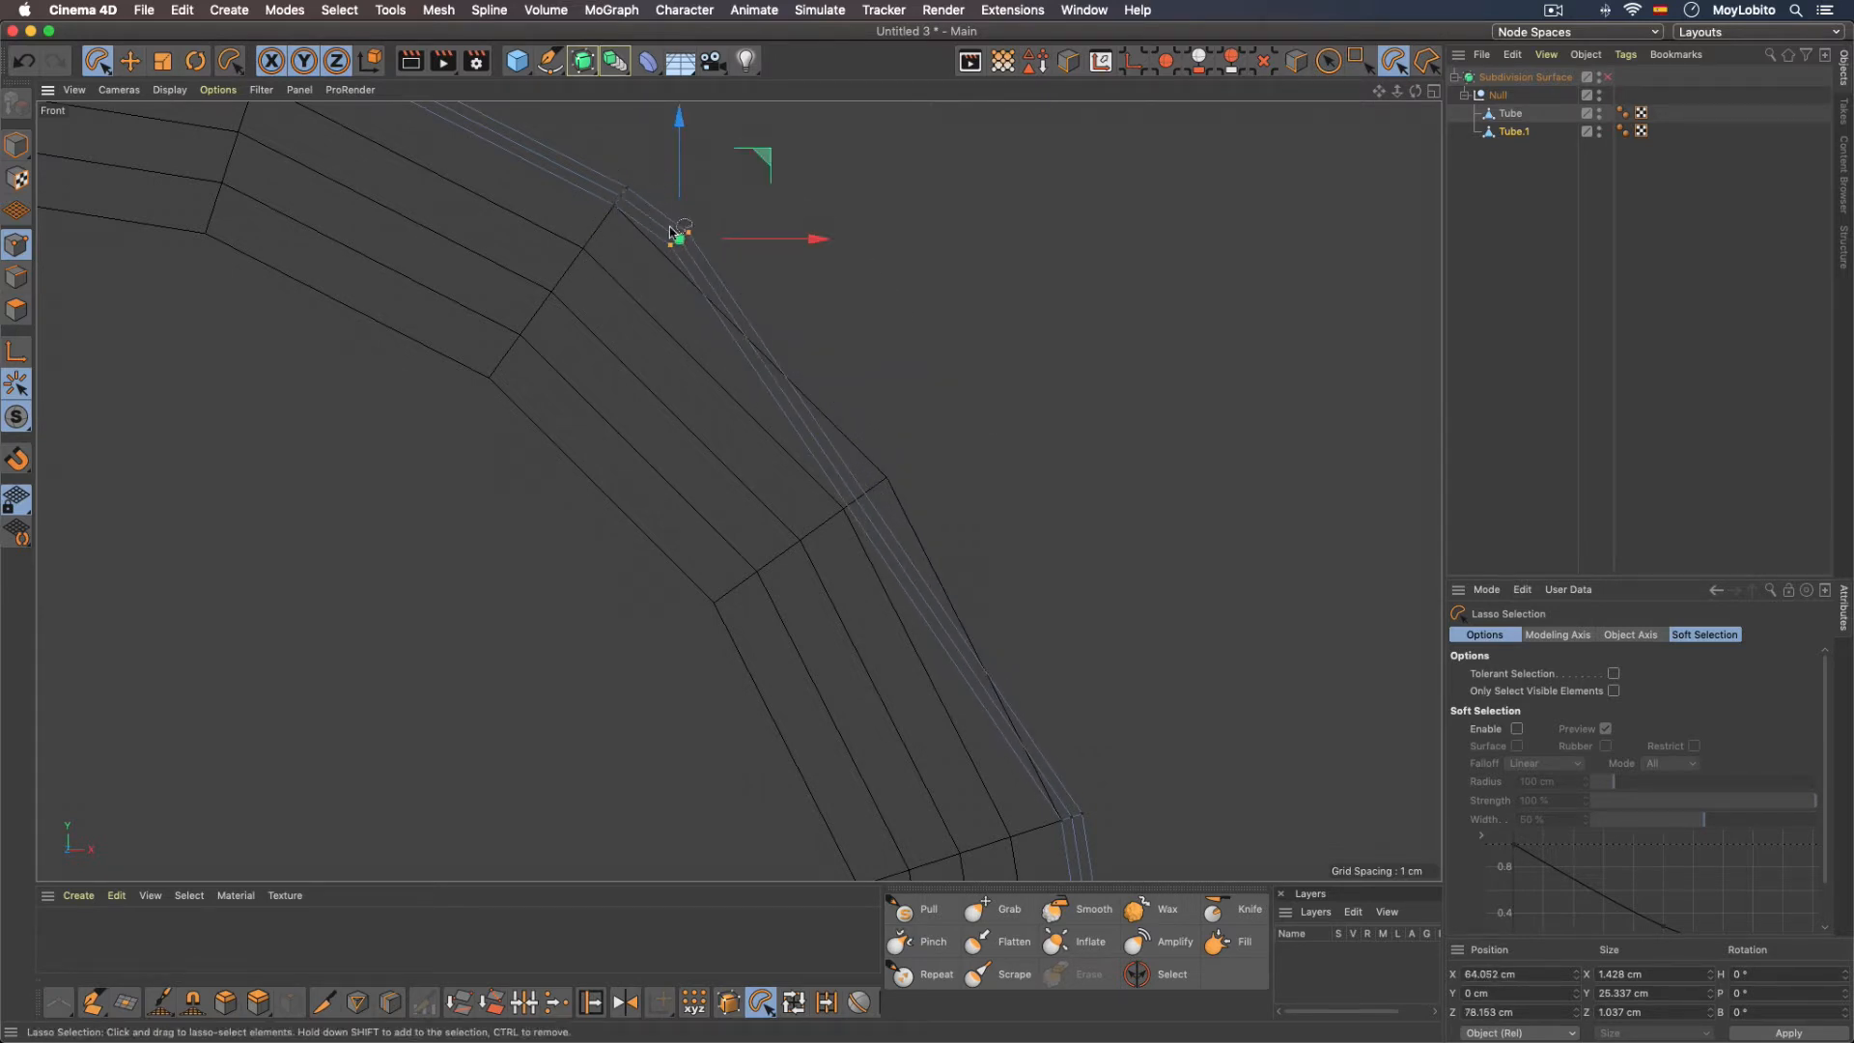
left_click(24, 61)
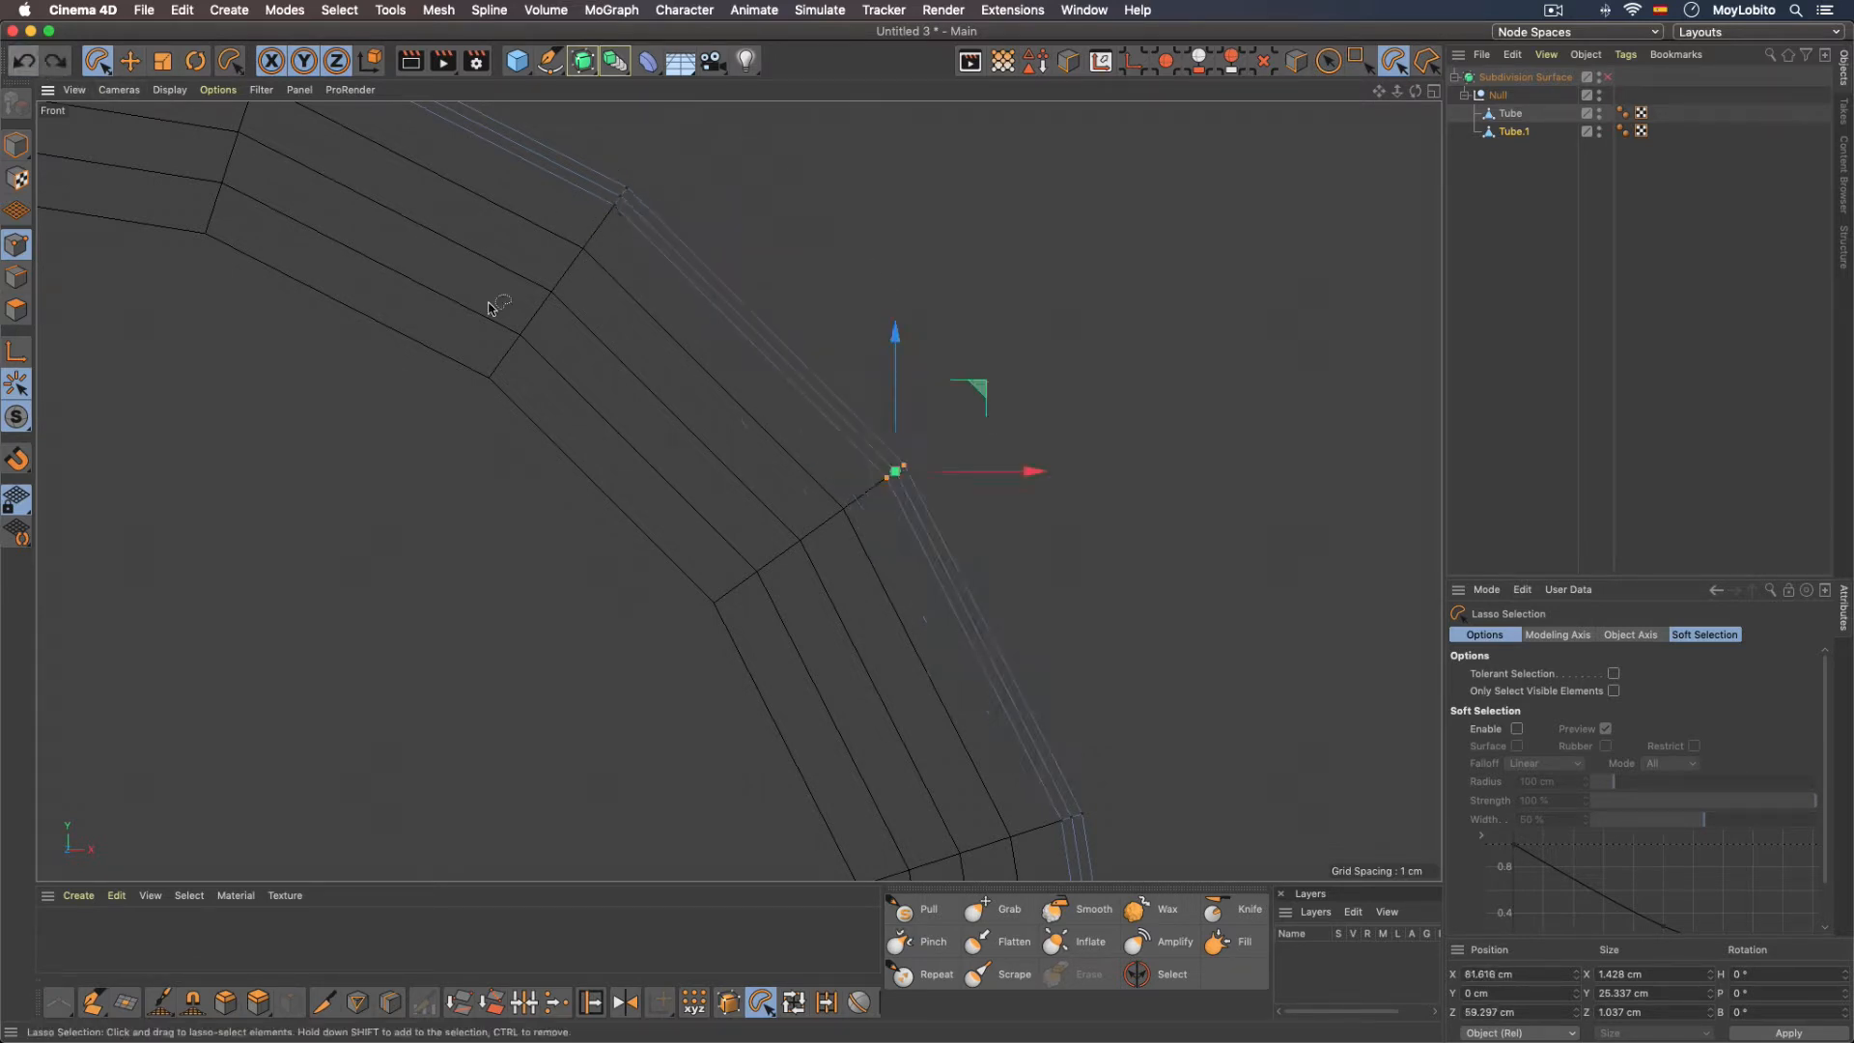
middle_click_drag(919, 563, 931, 654, "alt")
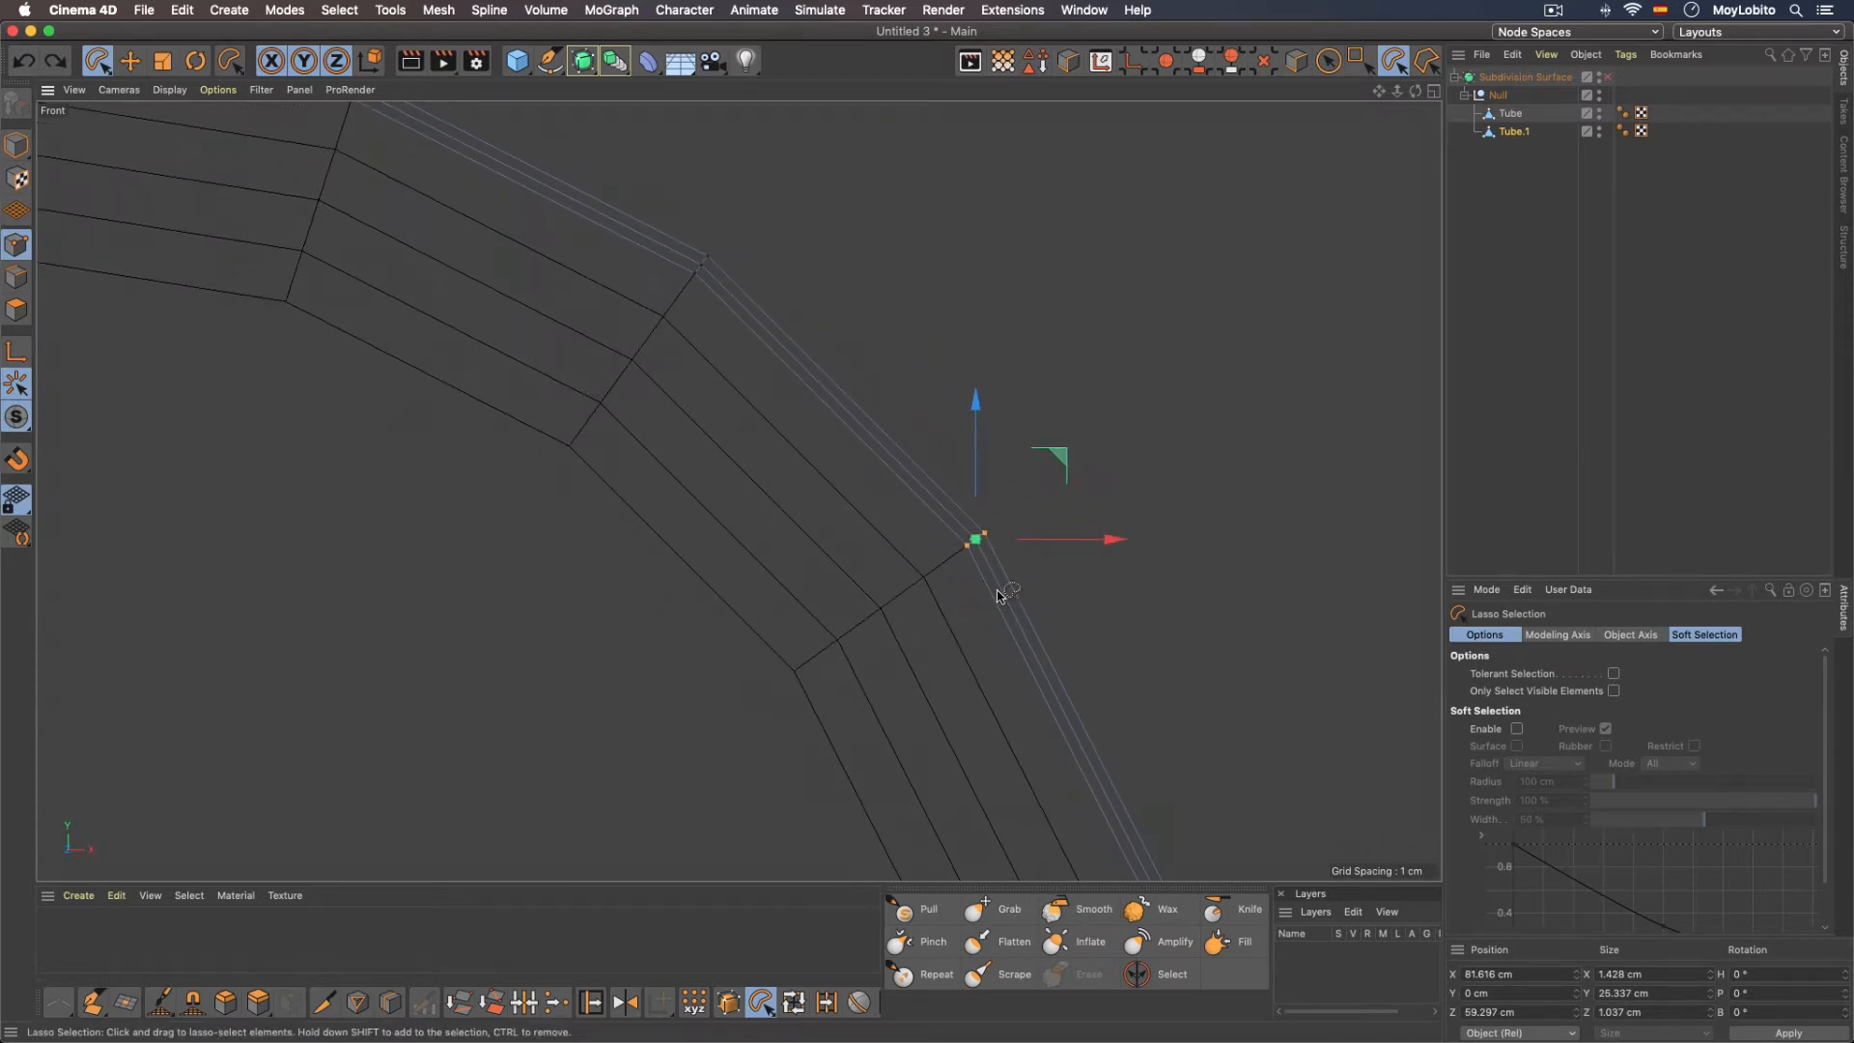
middle_click_drag(976, 547, 856, 446, "alt")
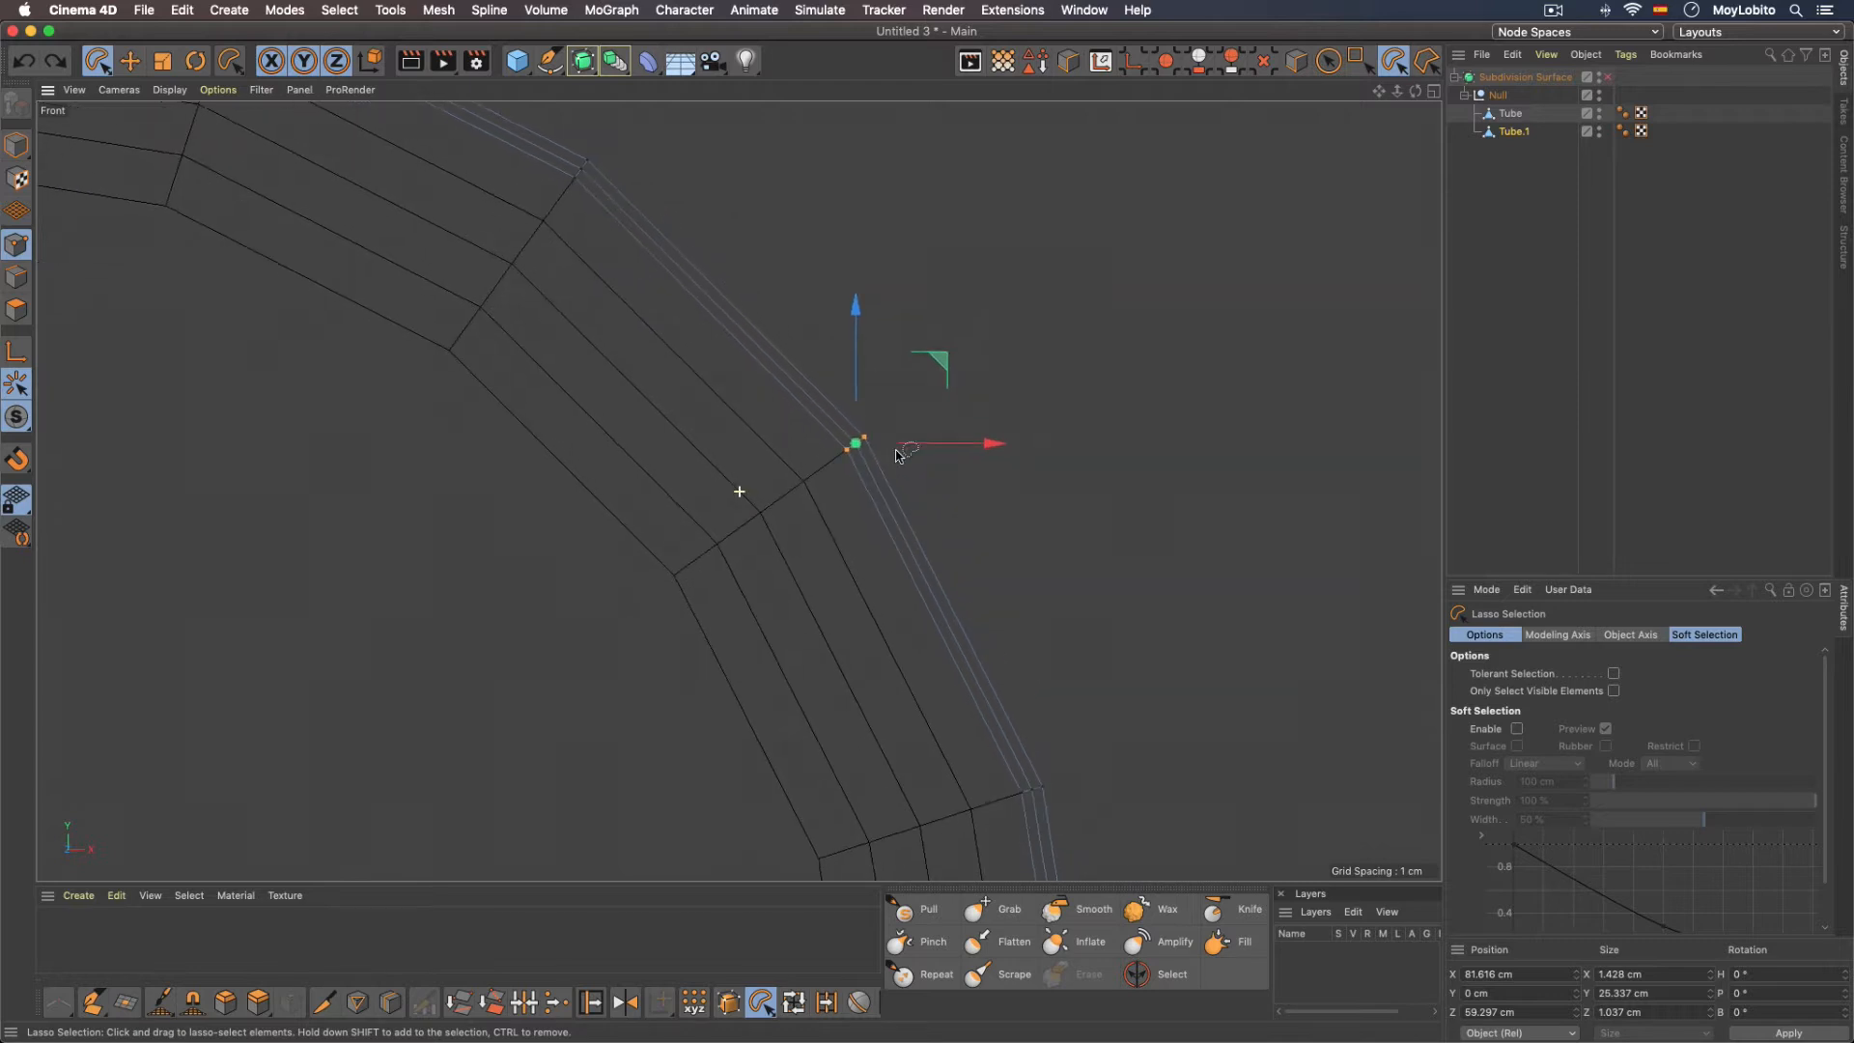
scroll(957, 530, "down", 1)
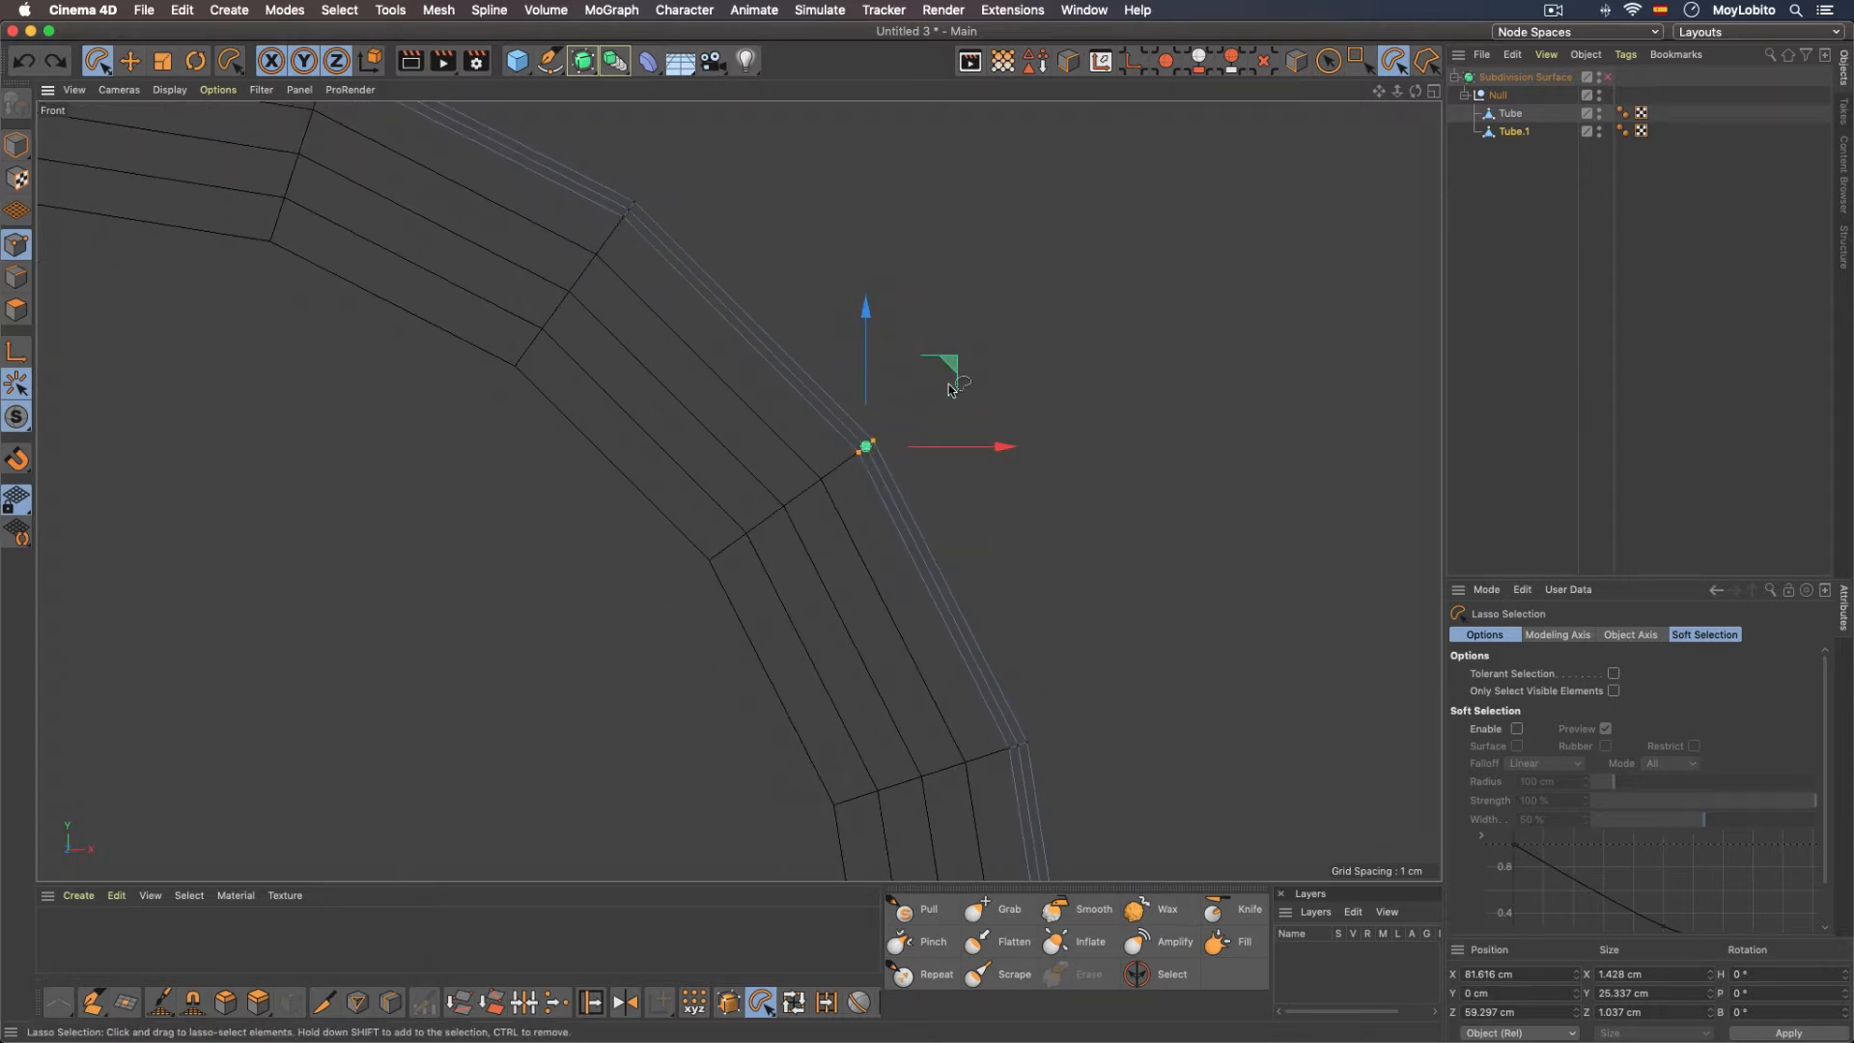
left_click_drag(951, 375, 746, 167)
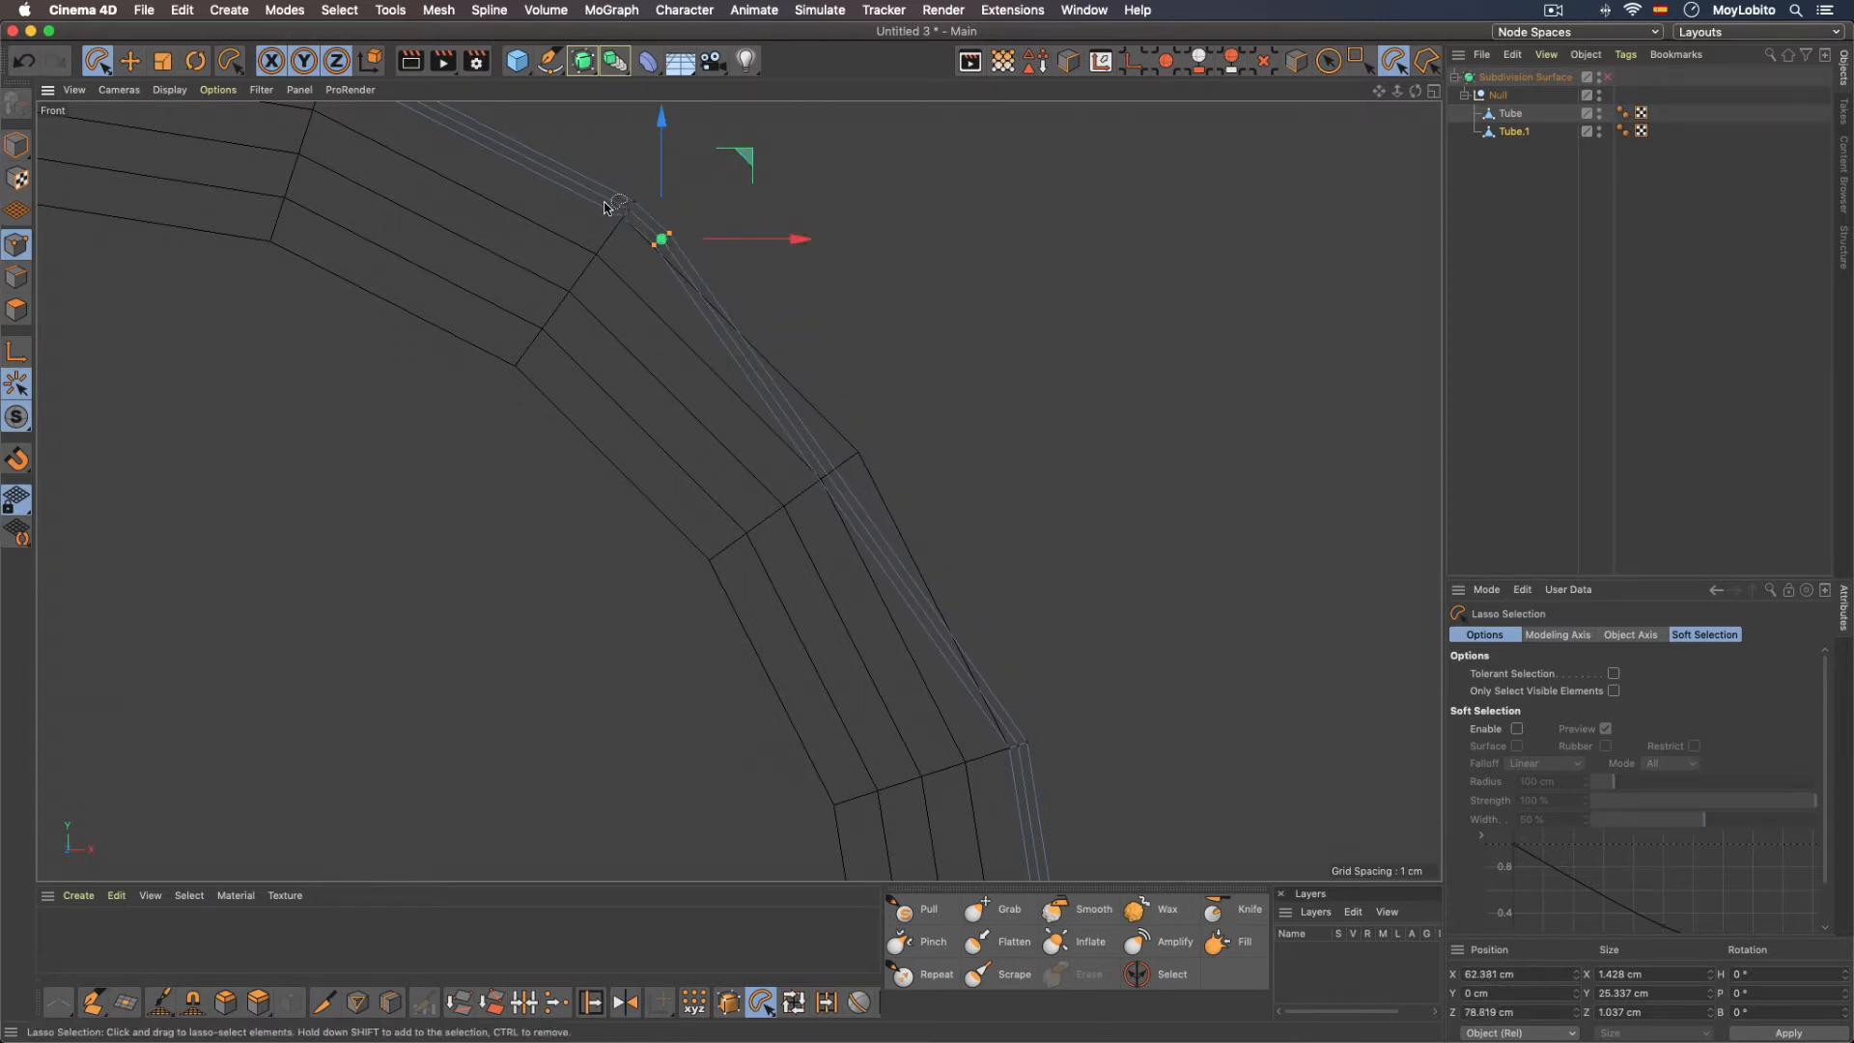
scroll(749, 409, "down", 6)
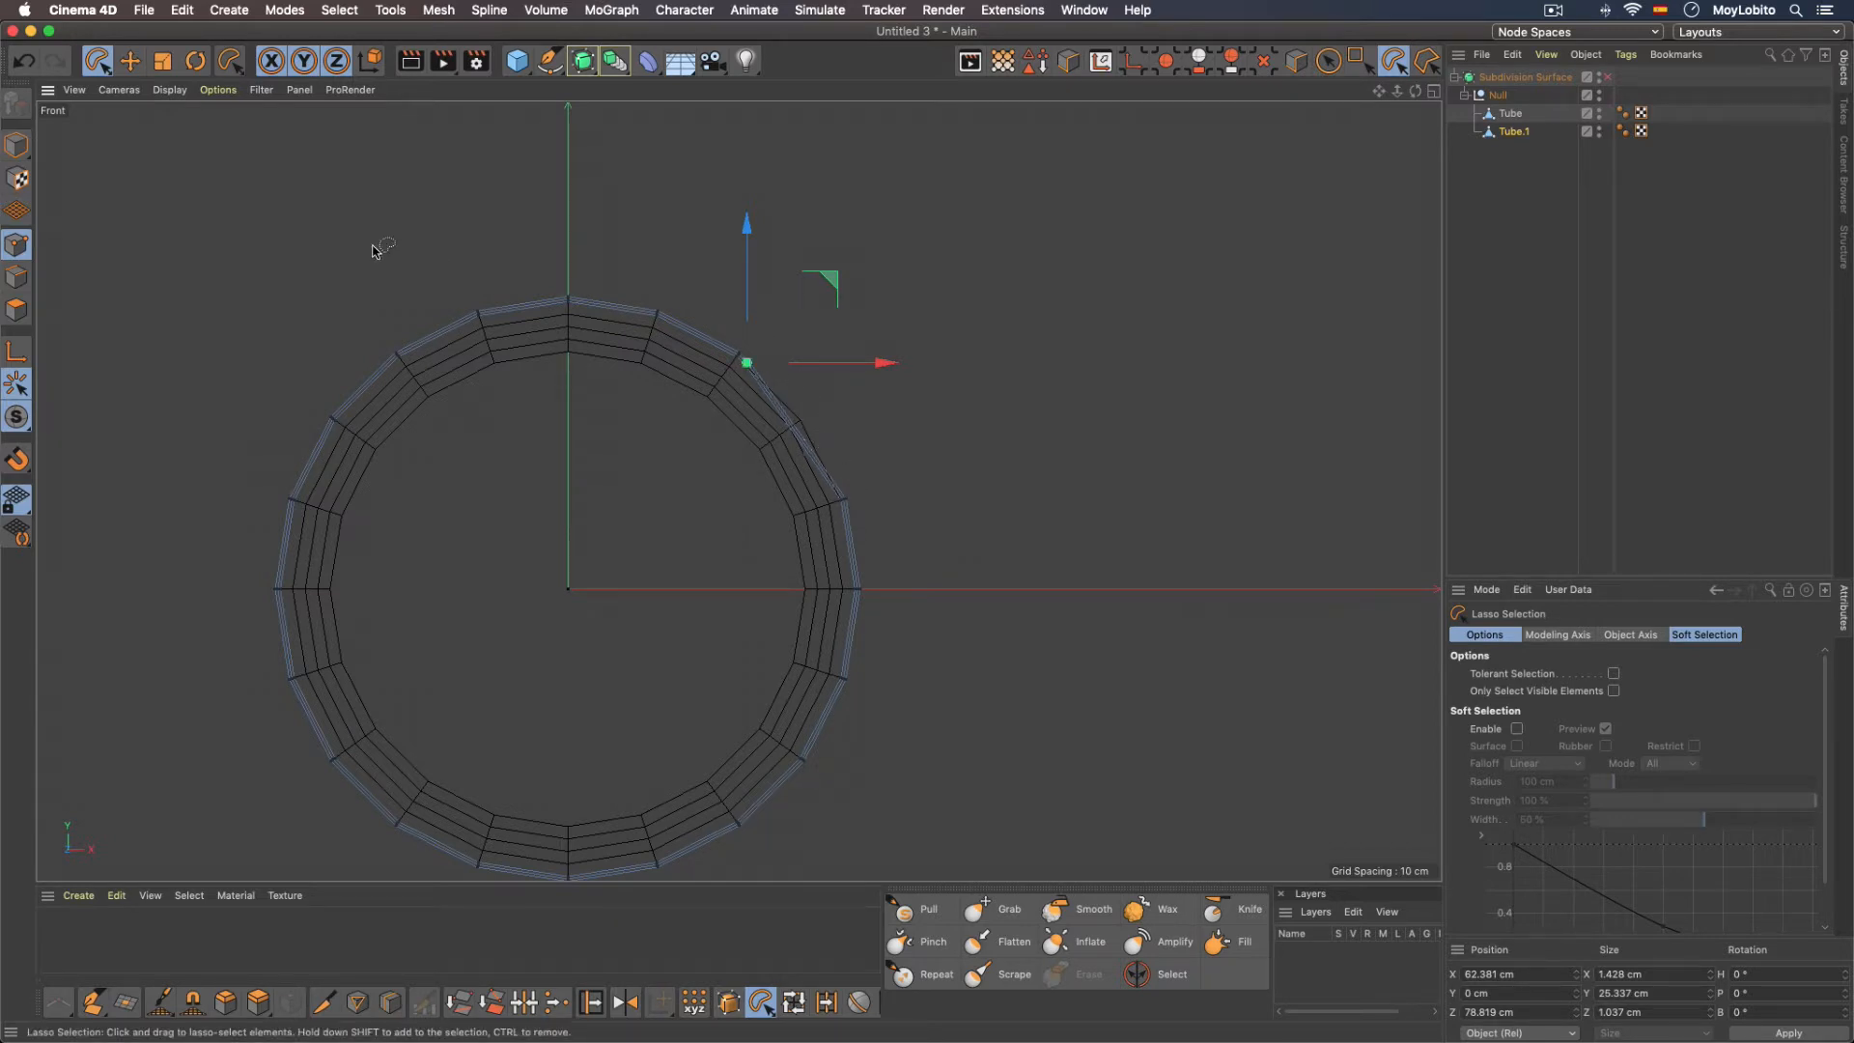
left_click(26, 62)
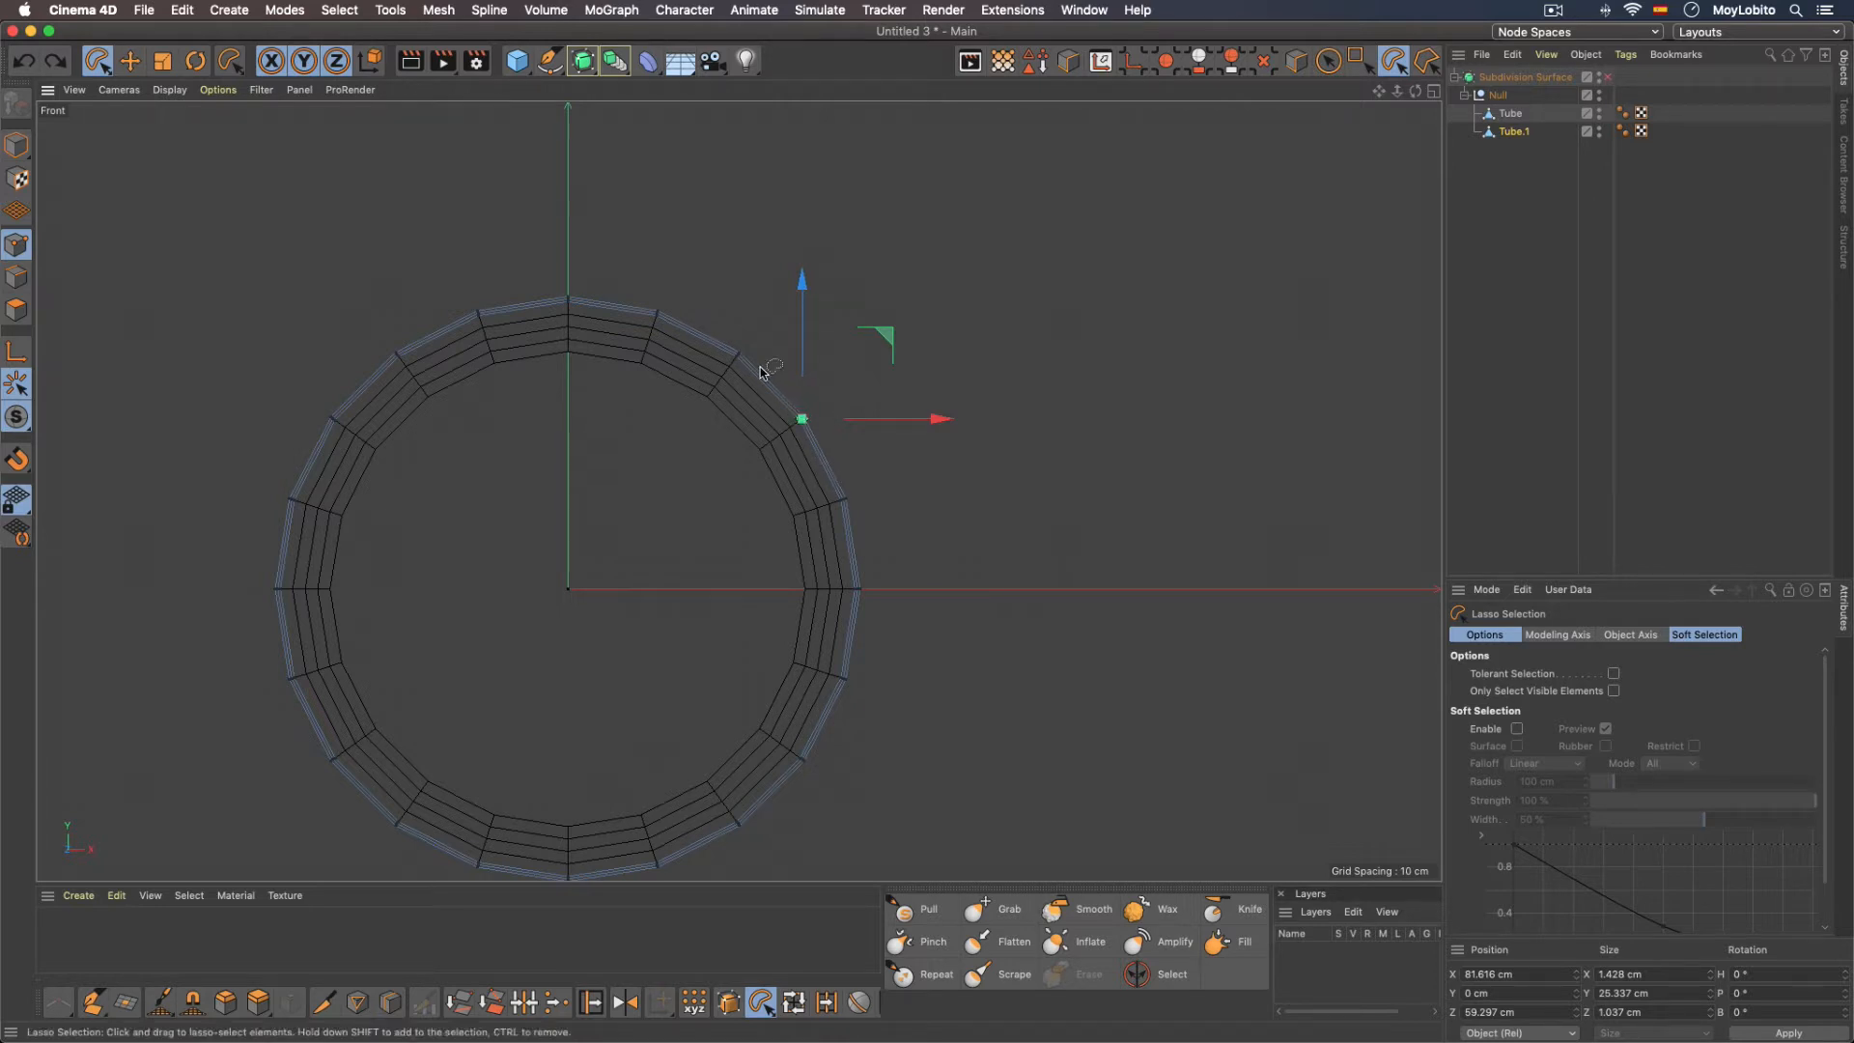
Step: Move the selected Tube.1 points close to the next corner above, at about X 62.2 cm and Z 78.5 cm
left_click_drag(886, 356, 832, 293)
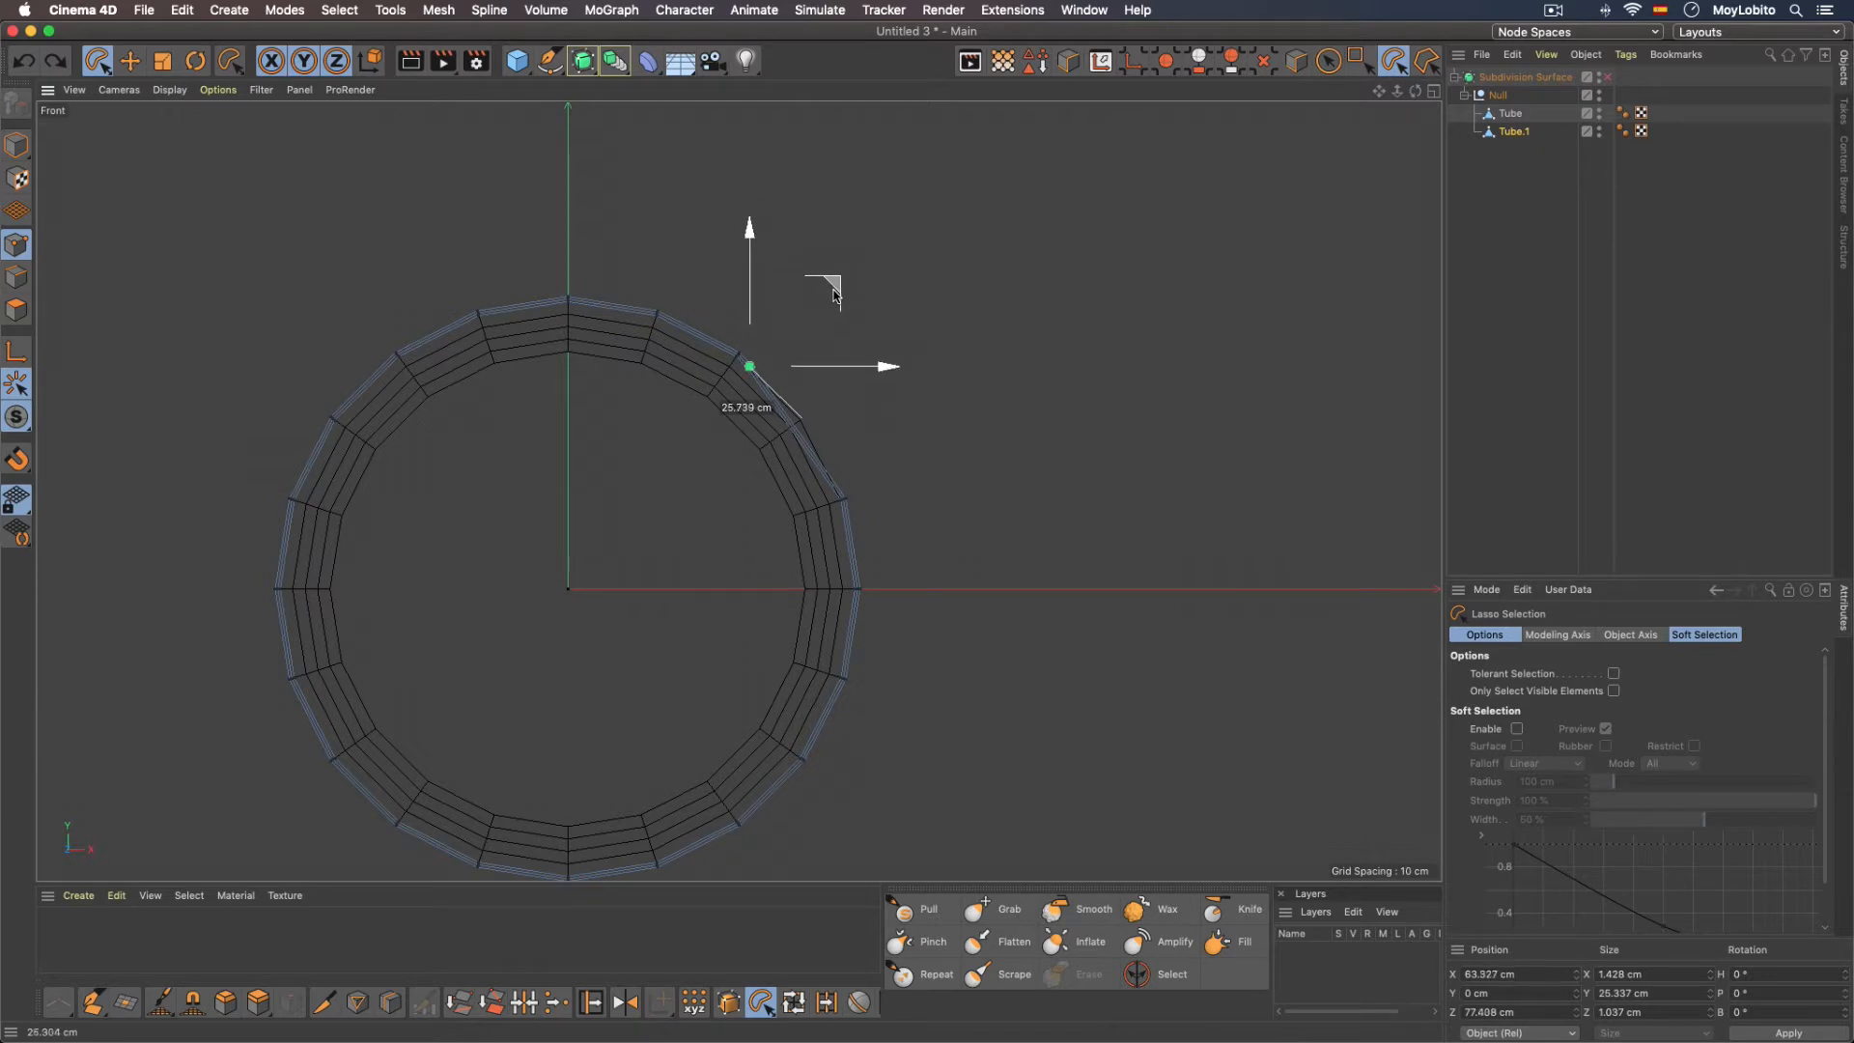
scroll(792, 447, "up", 8)
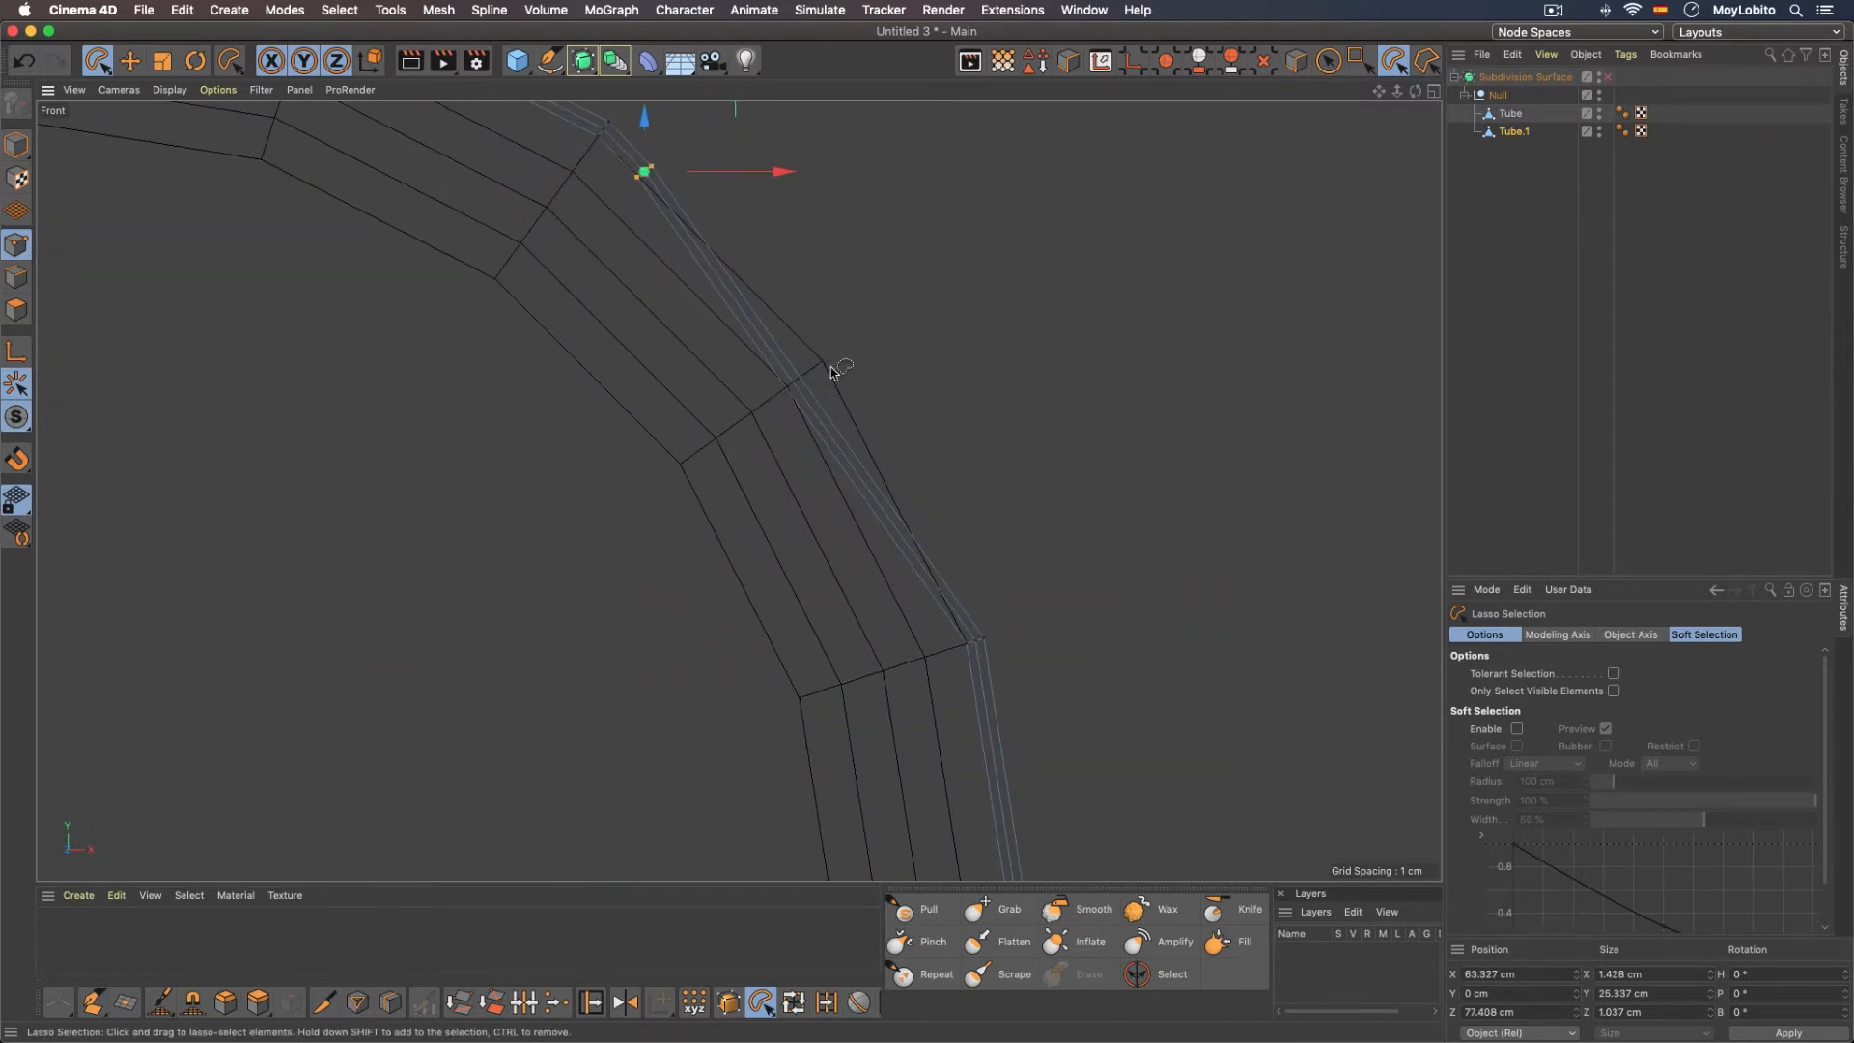
middle_click_drag(840, 378, 832, 424, "alt")
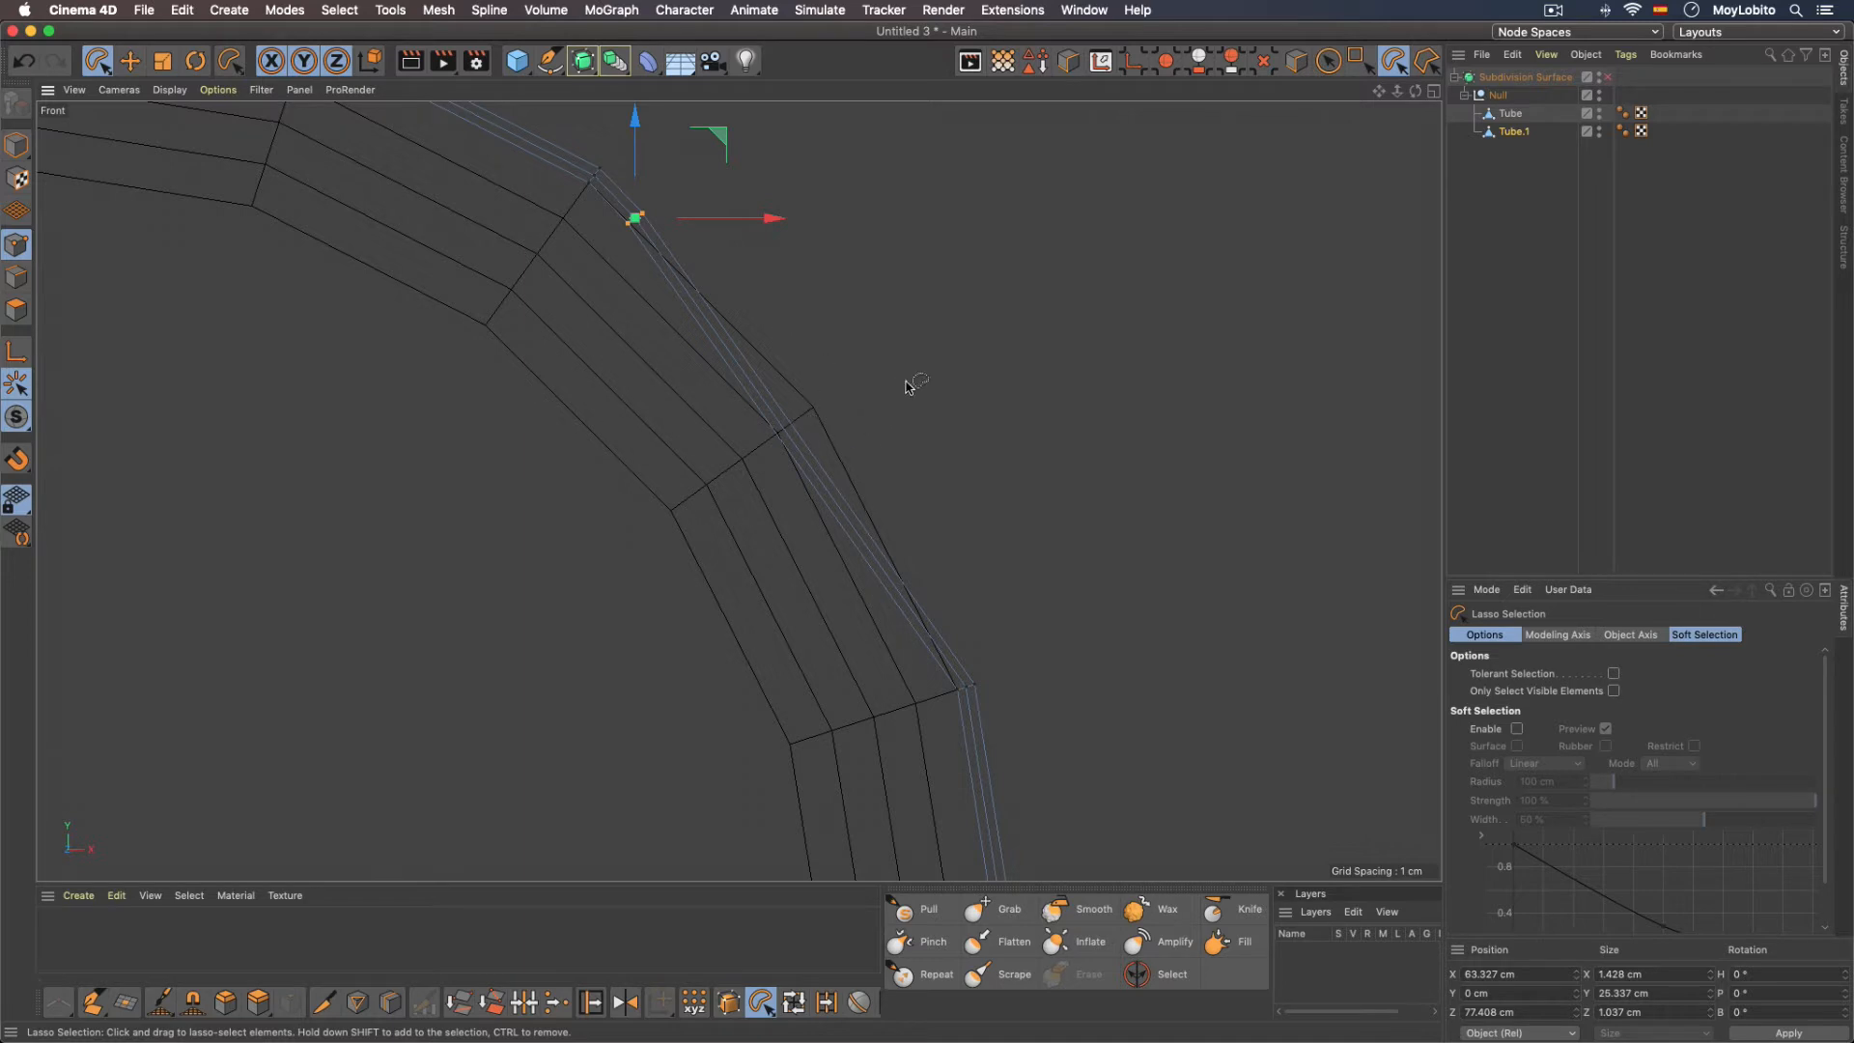
middle_click_drag(806, 394, 836, 428, "alt")
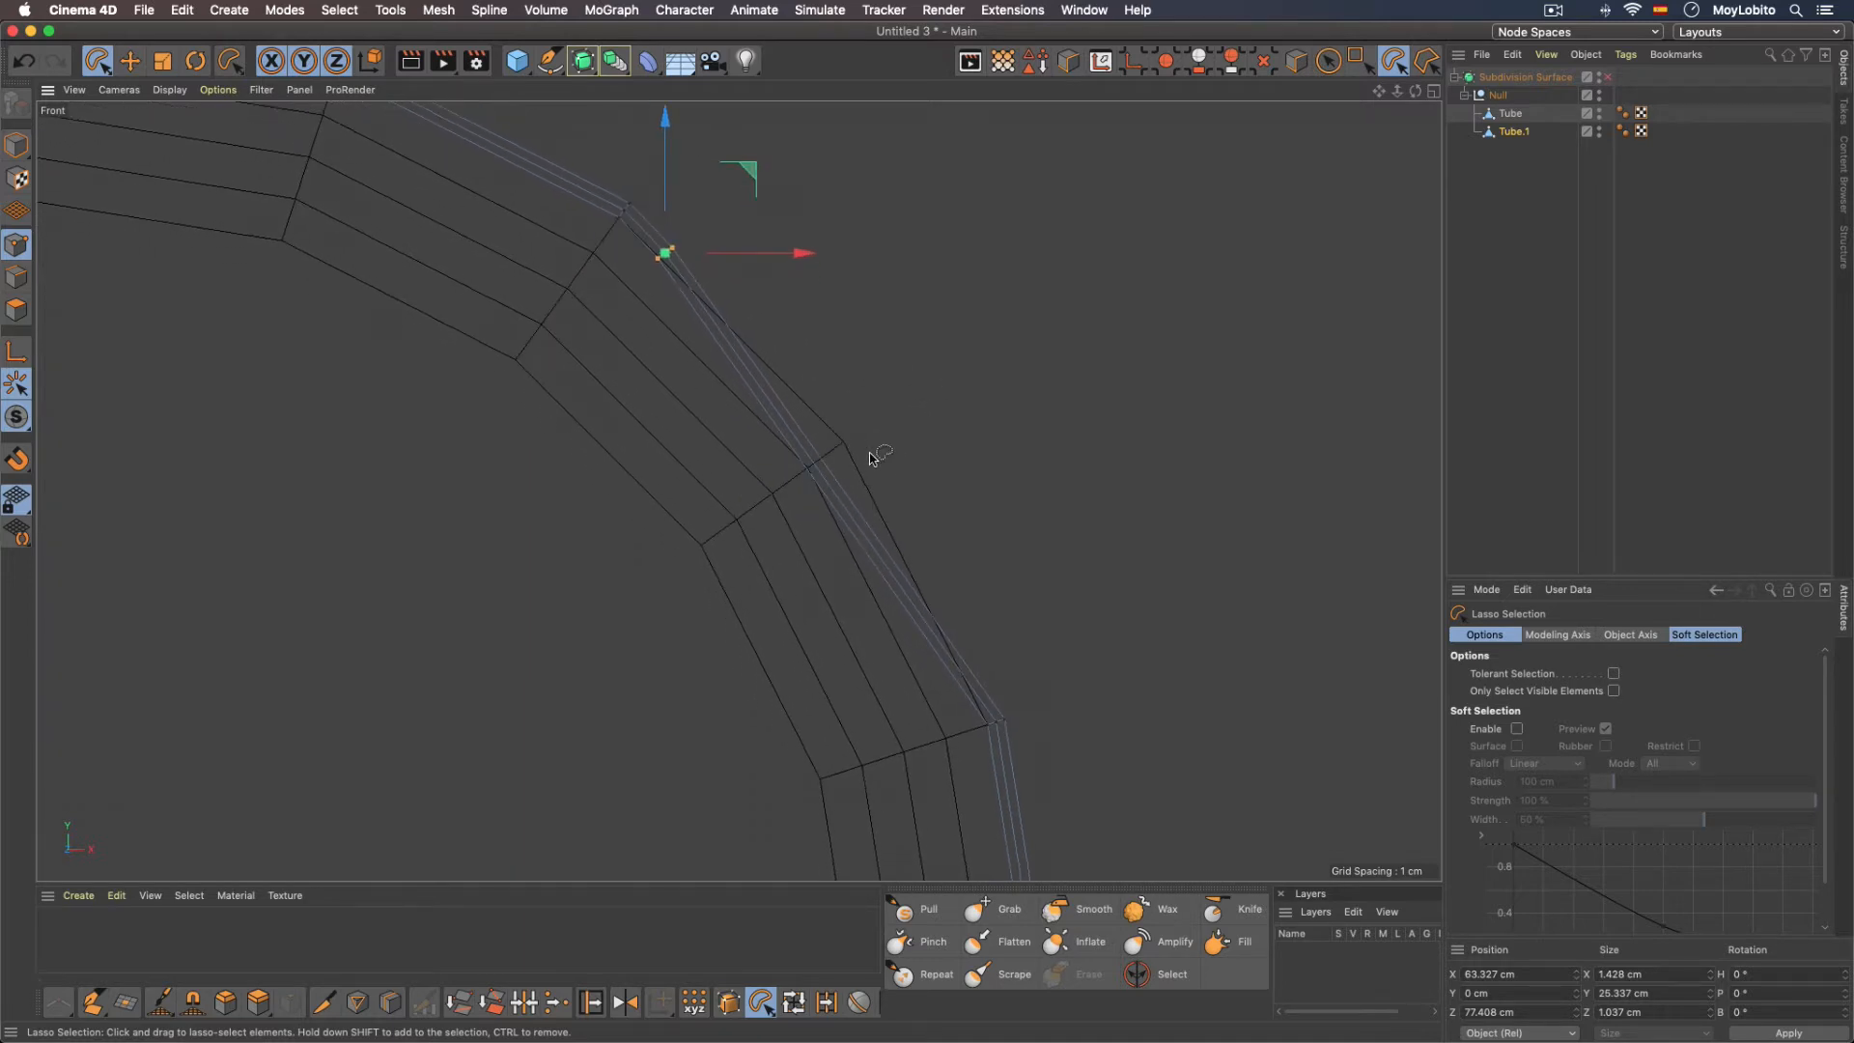
scroll(872, 458, "down", 2)
mouse_move(792, 214)
left_mouse_down()
mouse_move(802, 225)
mouse_move(786, 204)
left_mouse_up()
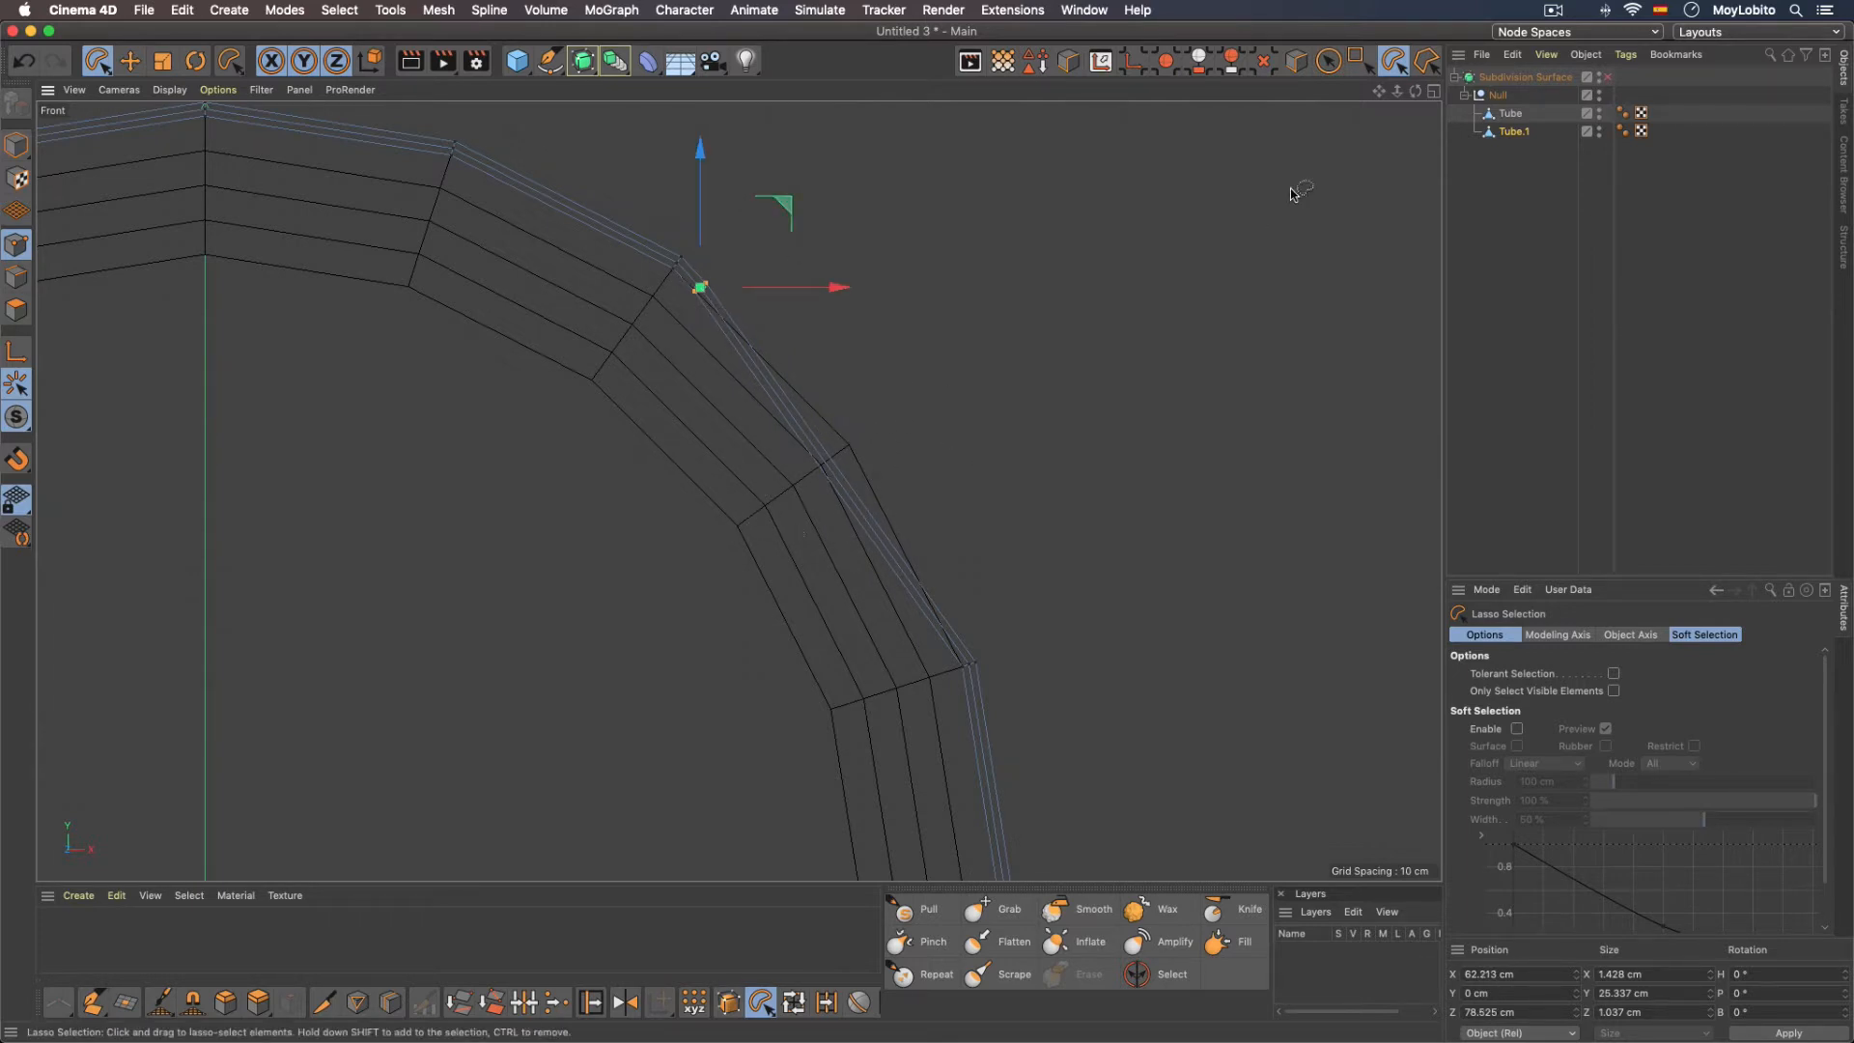
Step: Re-enable the Subdivision Surface in the perspective view and clear the object selection
left_click(1431, 99)
left_click(724, 92)
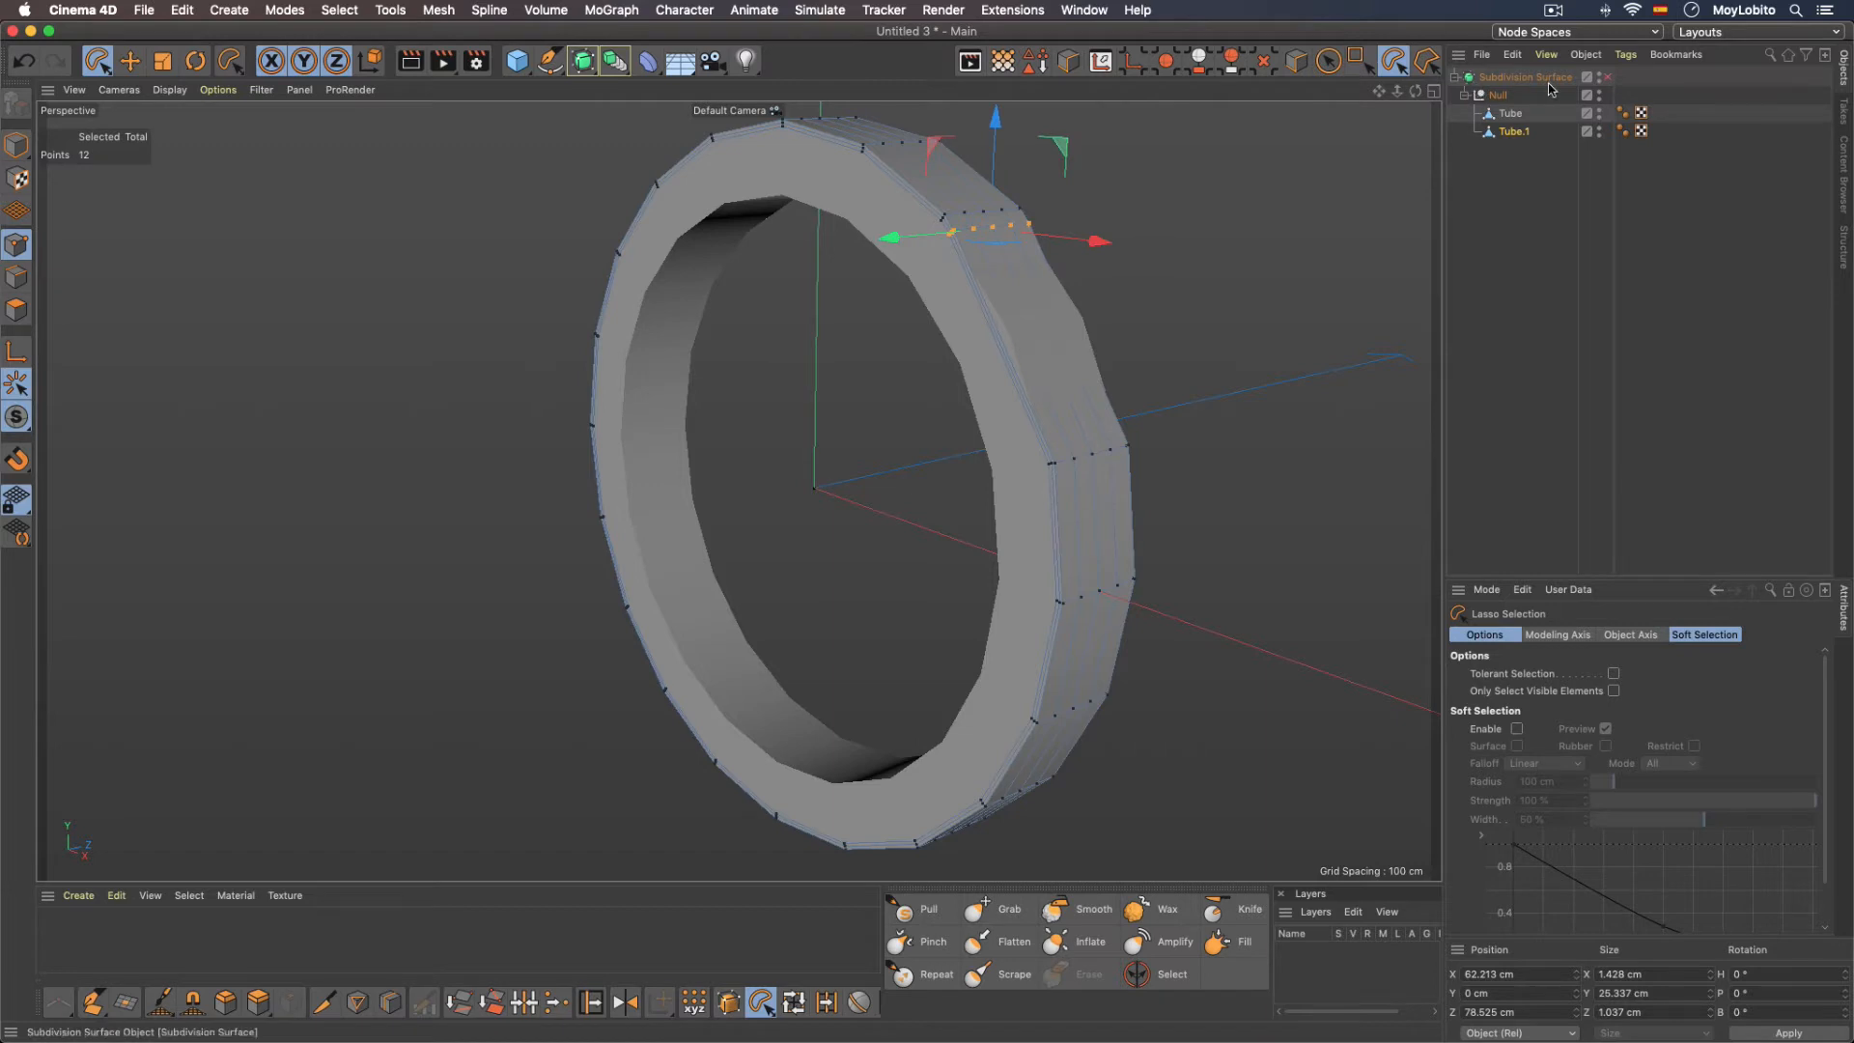
left_click(1606, 78)
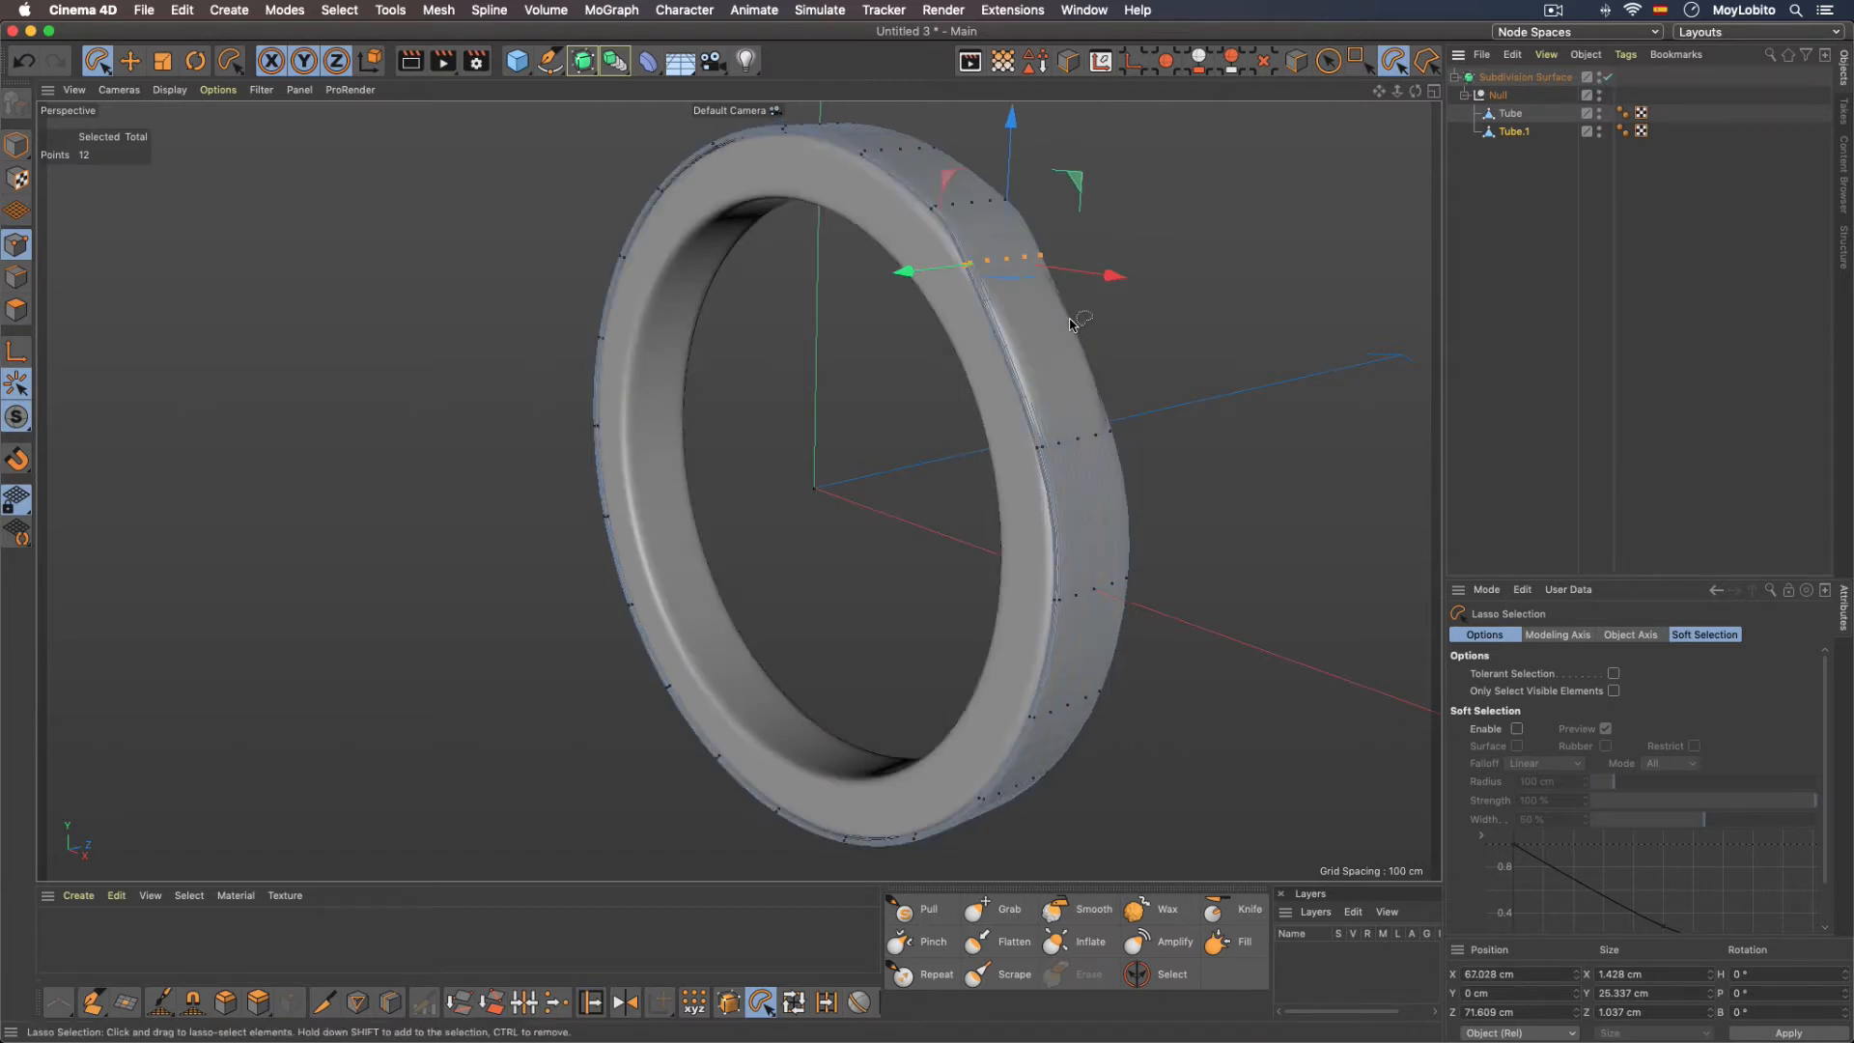
left_click_drag(1081, 322, 1129, 473, "alt")
left_click(1496, 311)
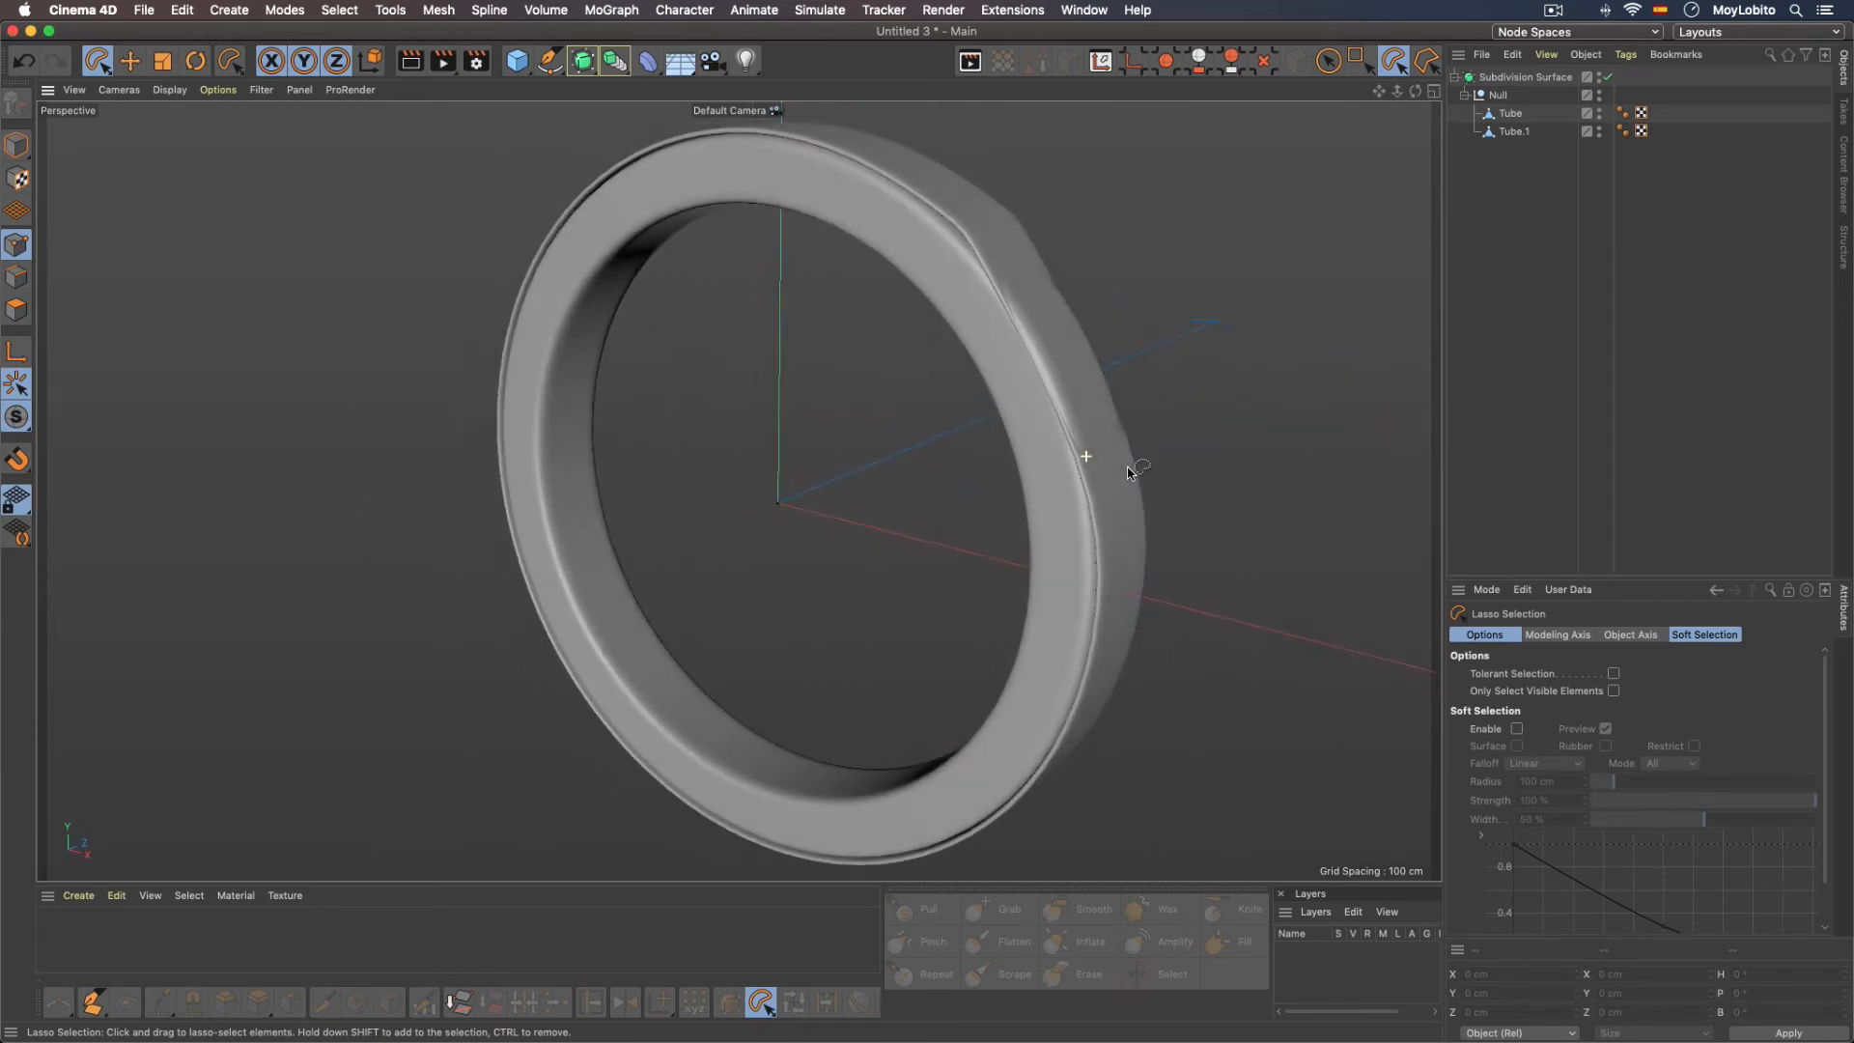
Step: Examine the smoothed ring's outer edge around the moved points for deformation where the two tubes meet
scroll(1172, 504, "up", 3)
scroll(1082, 431, "up", 2)
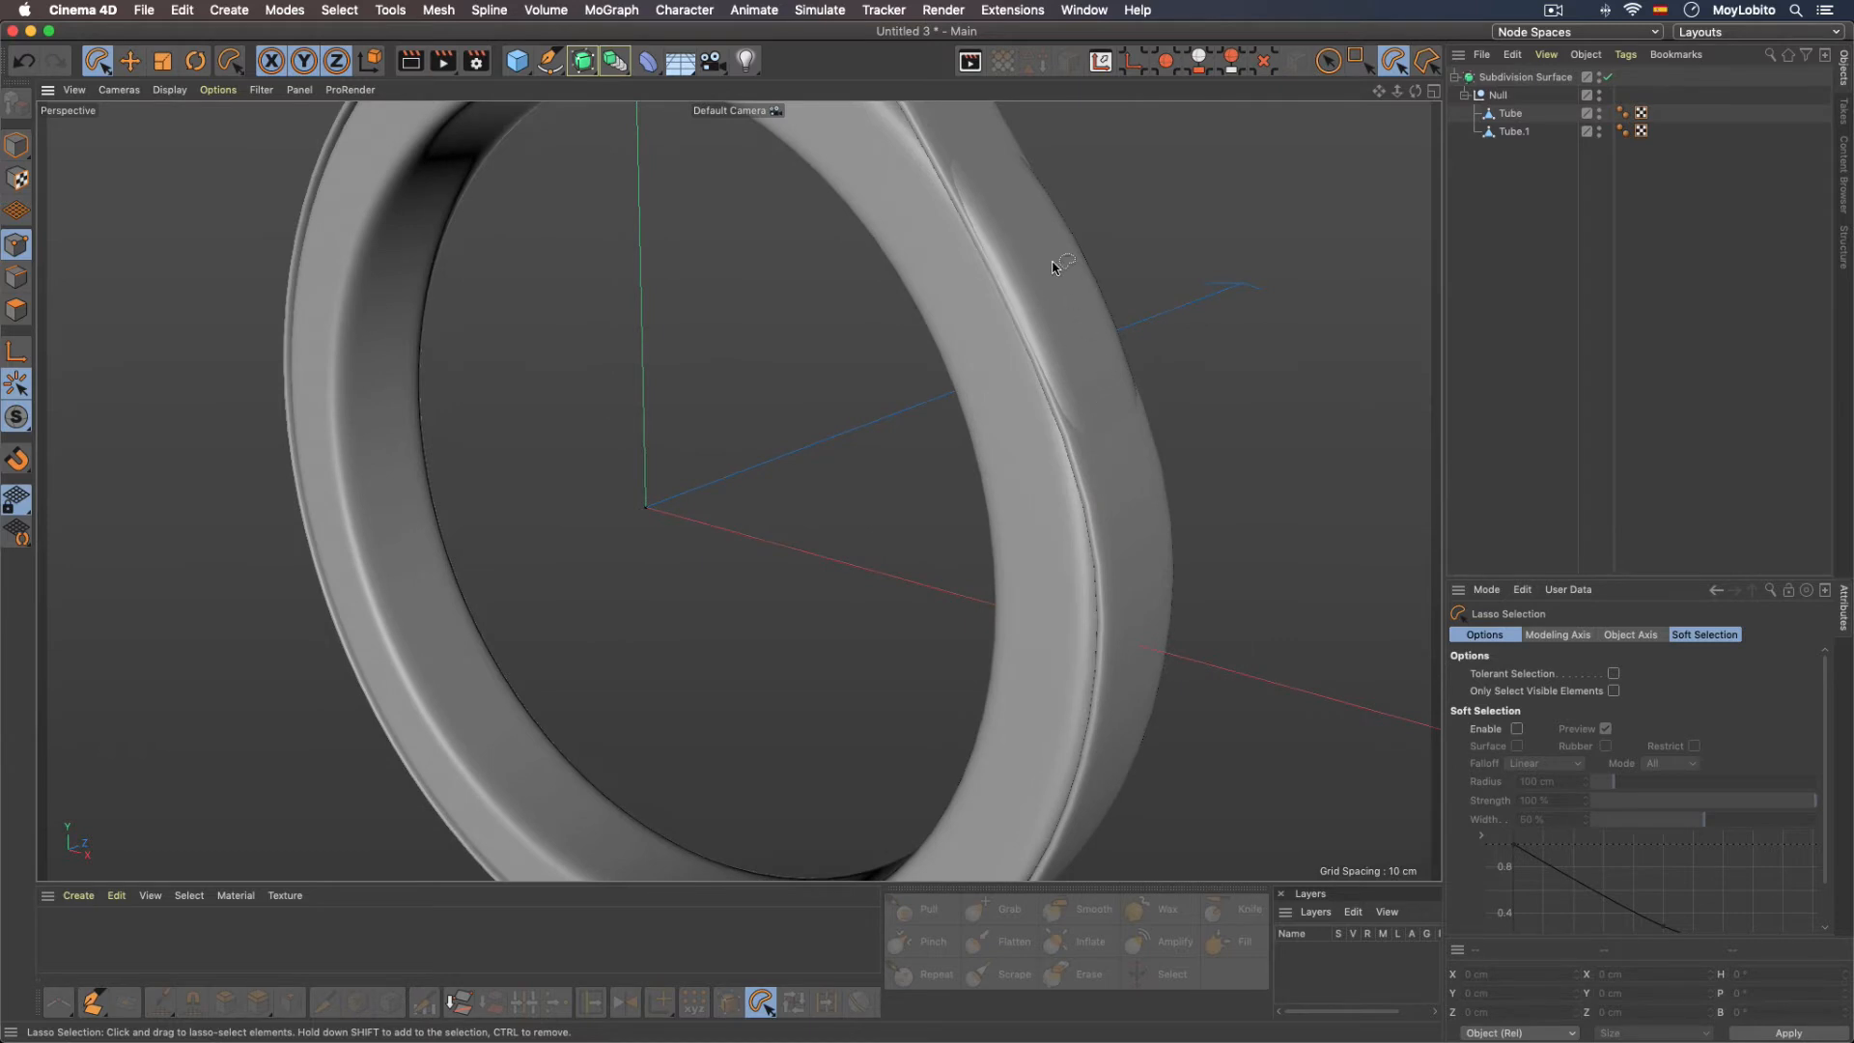
left_click_drag(971, 342, 931, 277, "alt")
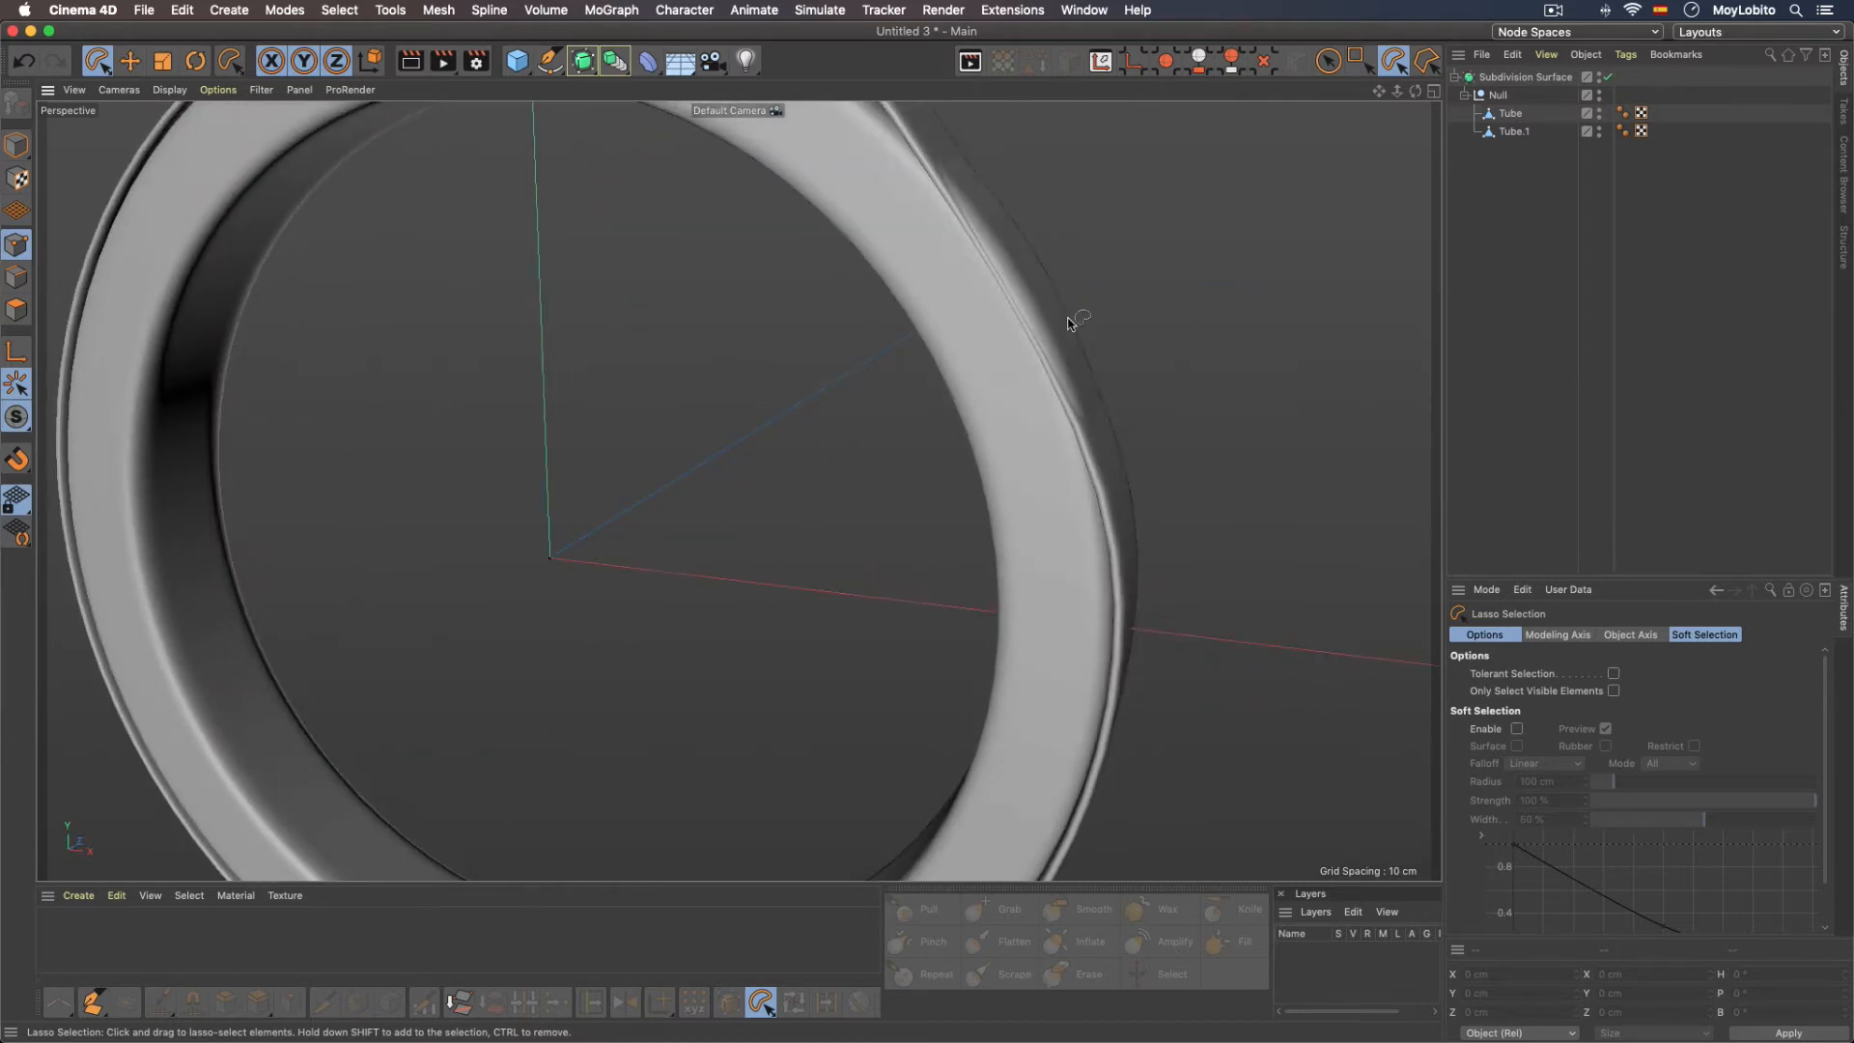
scroll(1070, 323, "down", 2)
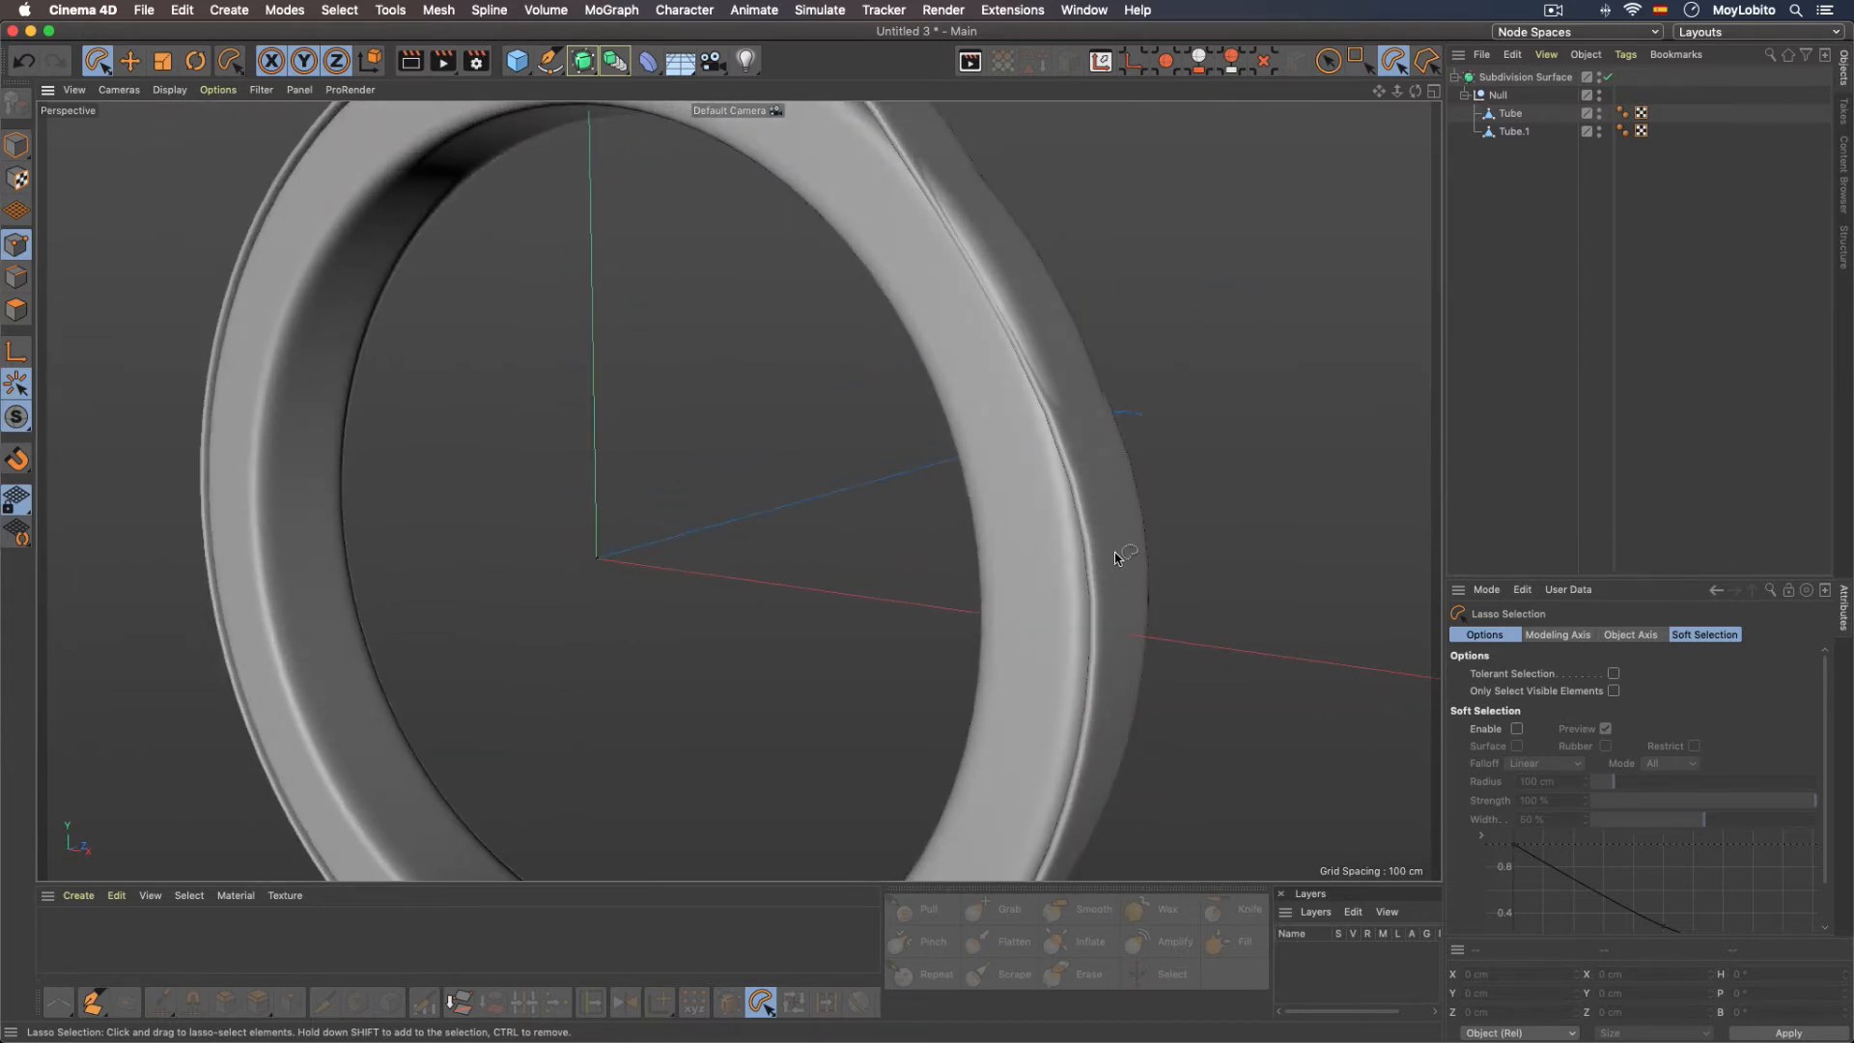
middle_click_drag(1110, 504, 985, 580, "alt")
left_click_drag(915, 549, 909, 505, "alt")
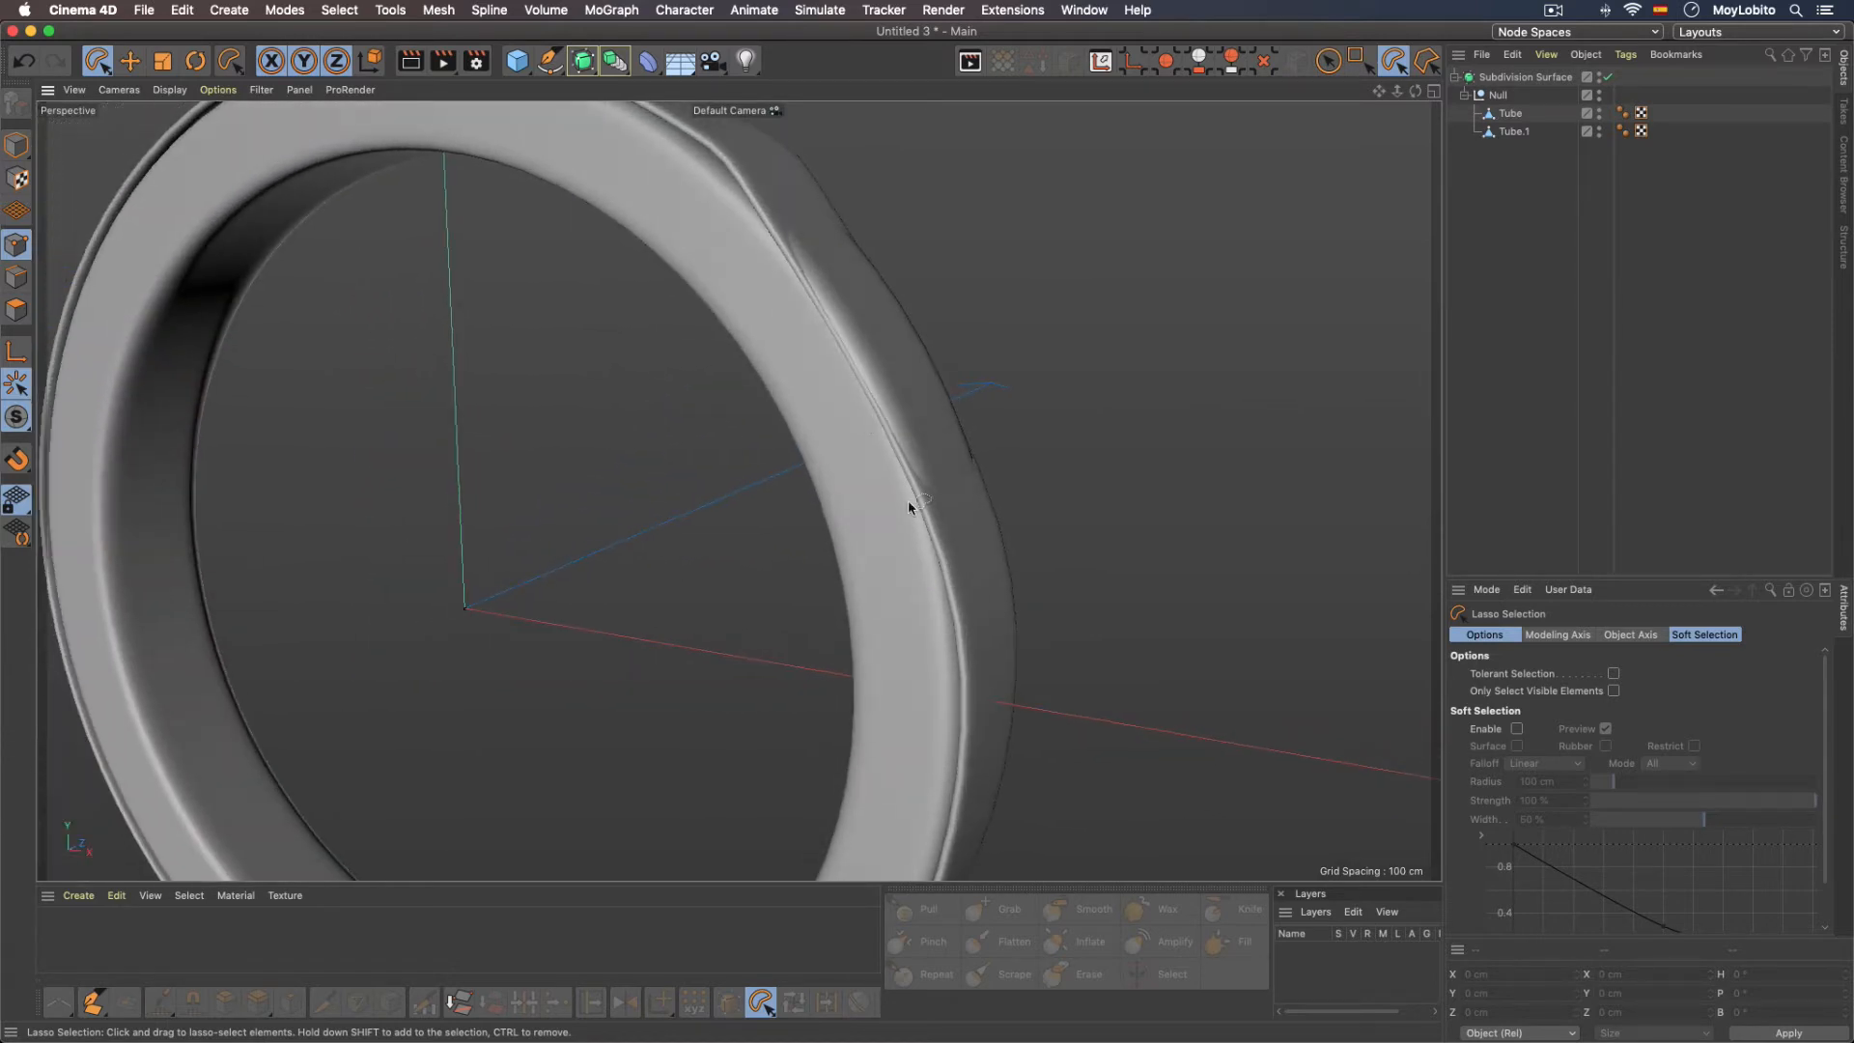
left_click_drag(960, 584, 963, 591, "alt")
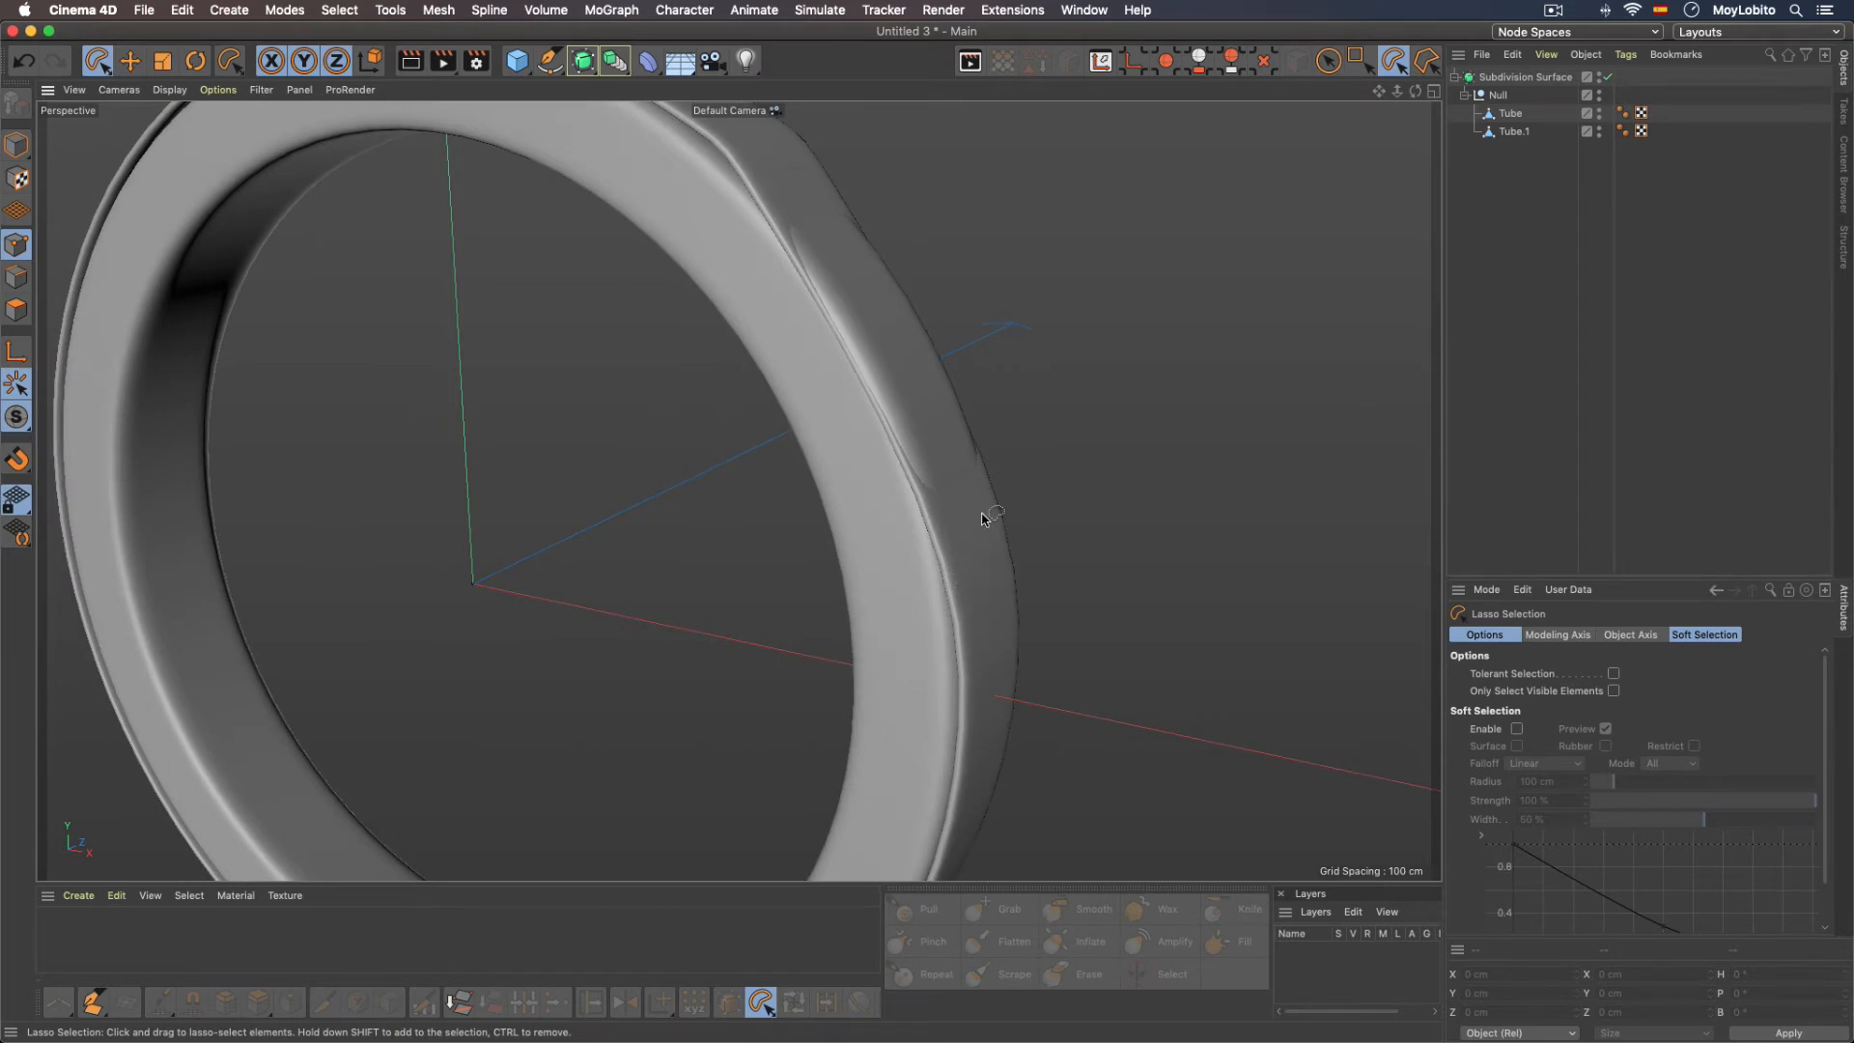
left_click_drag(938, 375, 914, 503, "alt")
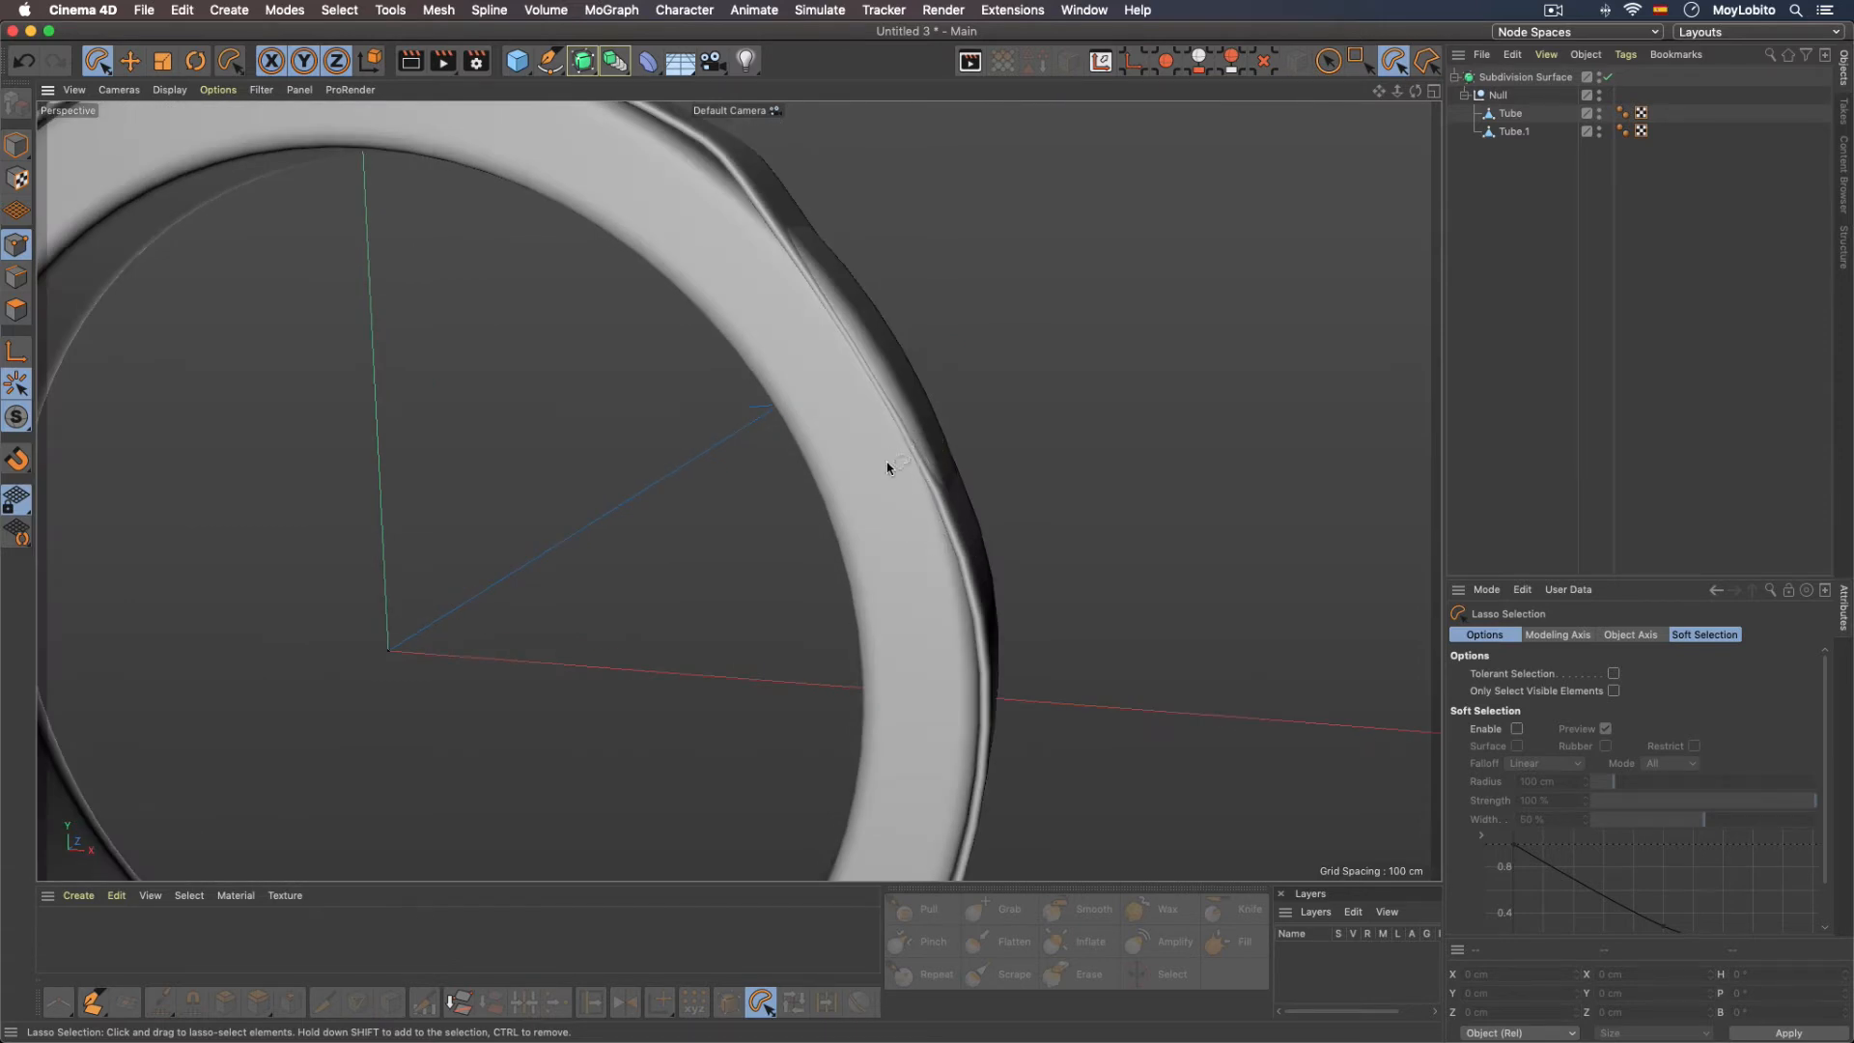
Step: Disable the Subdivision Surface and display the perspective view shaded with mesh lines
left_click_drag(874, 415, 802, 354, "alt")
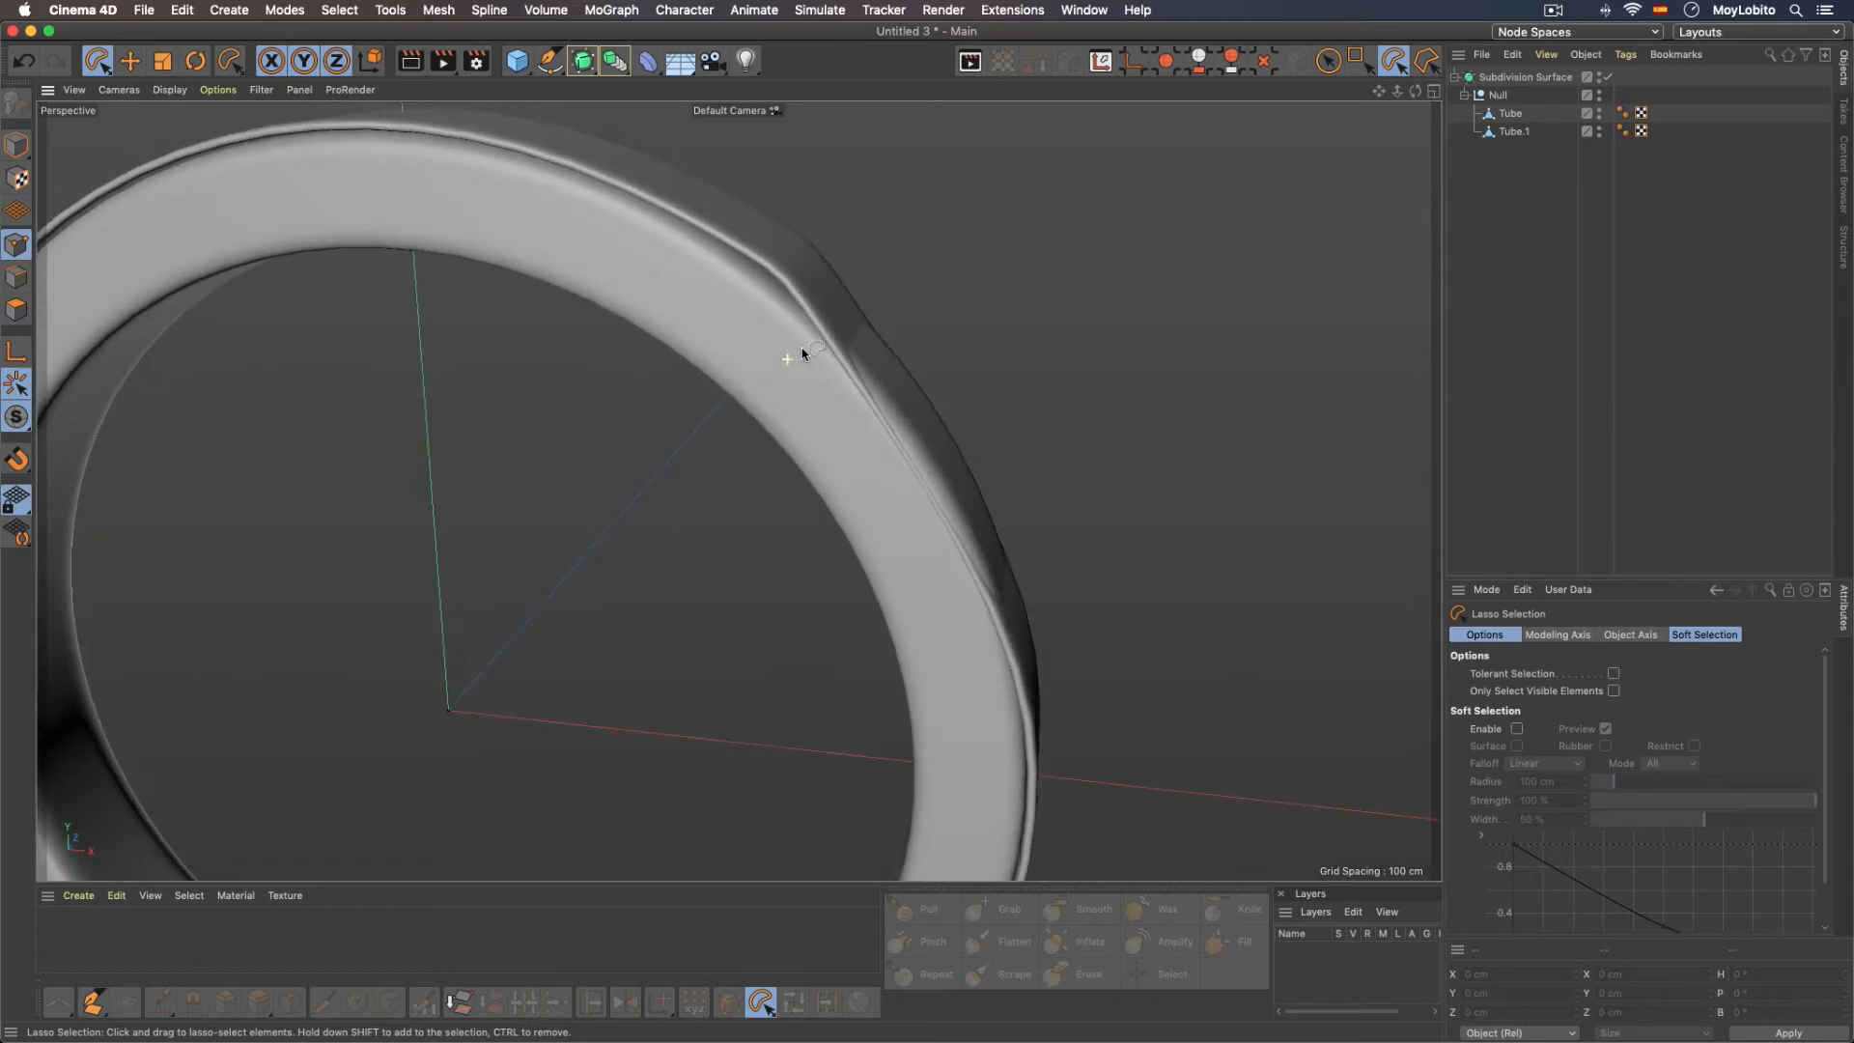
right_click_drag(802, 353, 912, 300, "alt")
left_click_drag(824, 291, 860, 276, "alt")
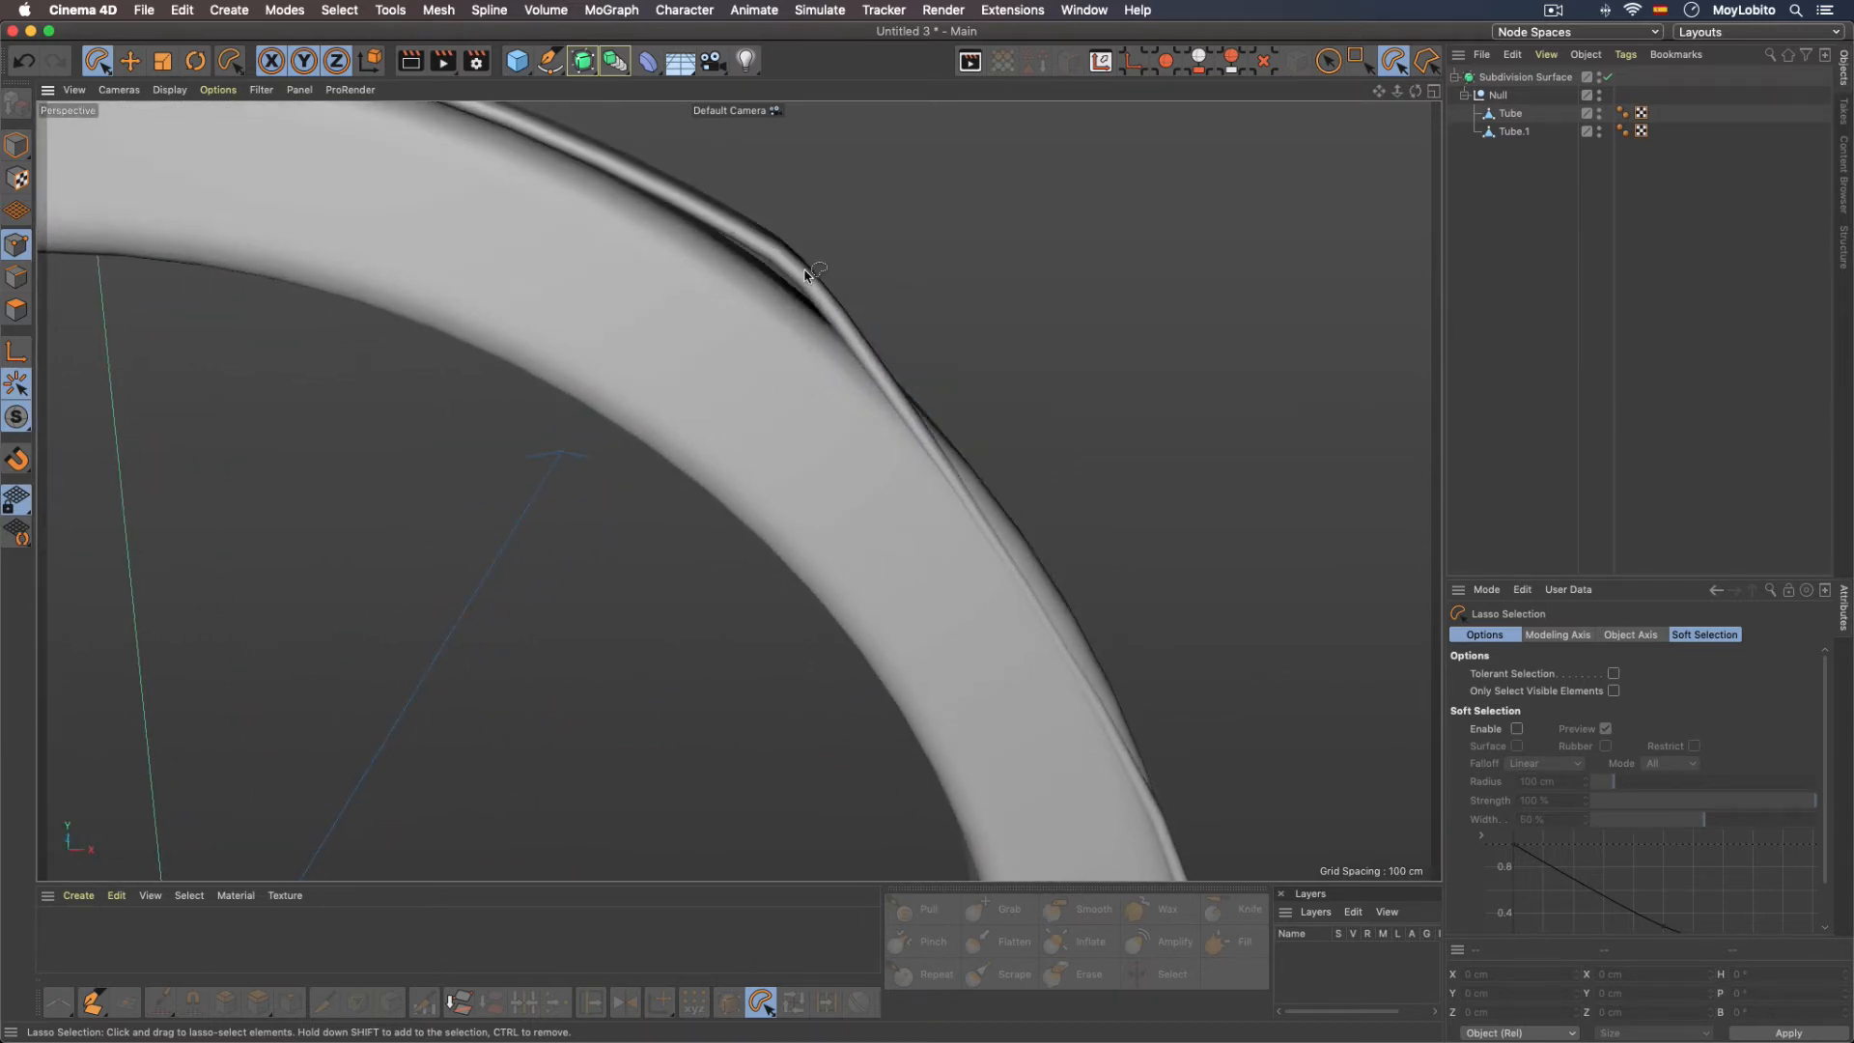
left_click(1607, 77)
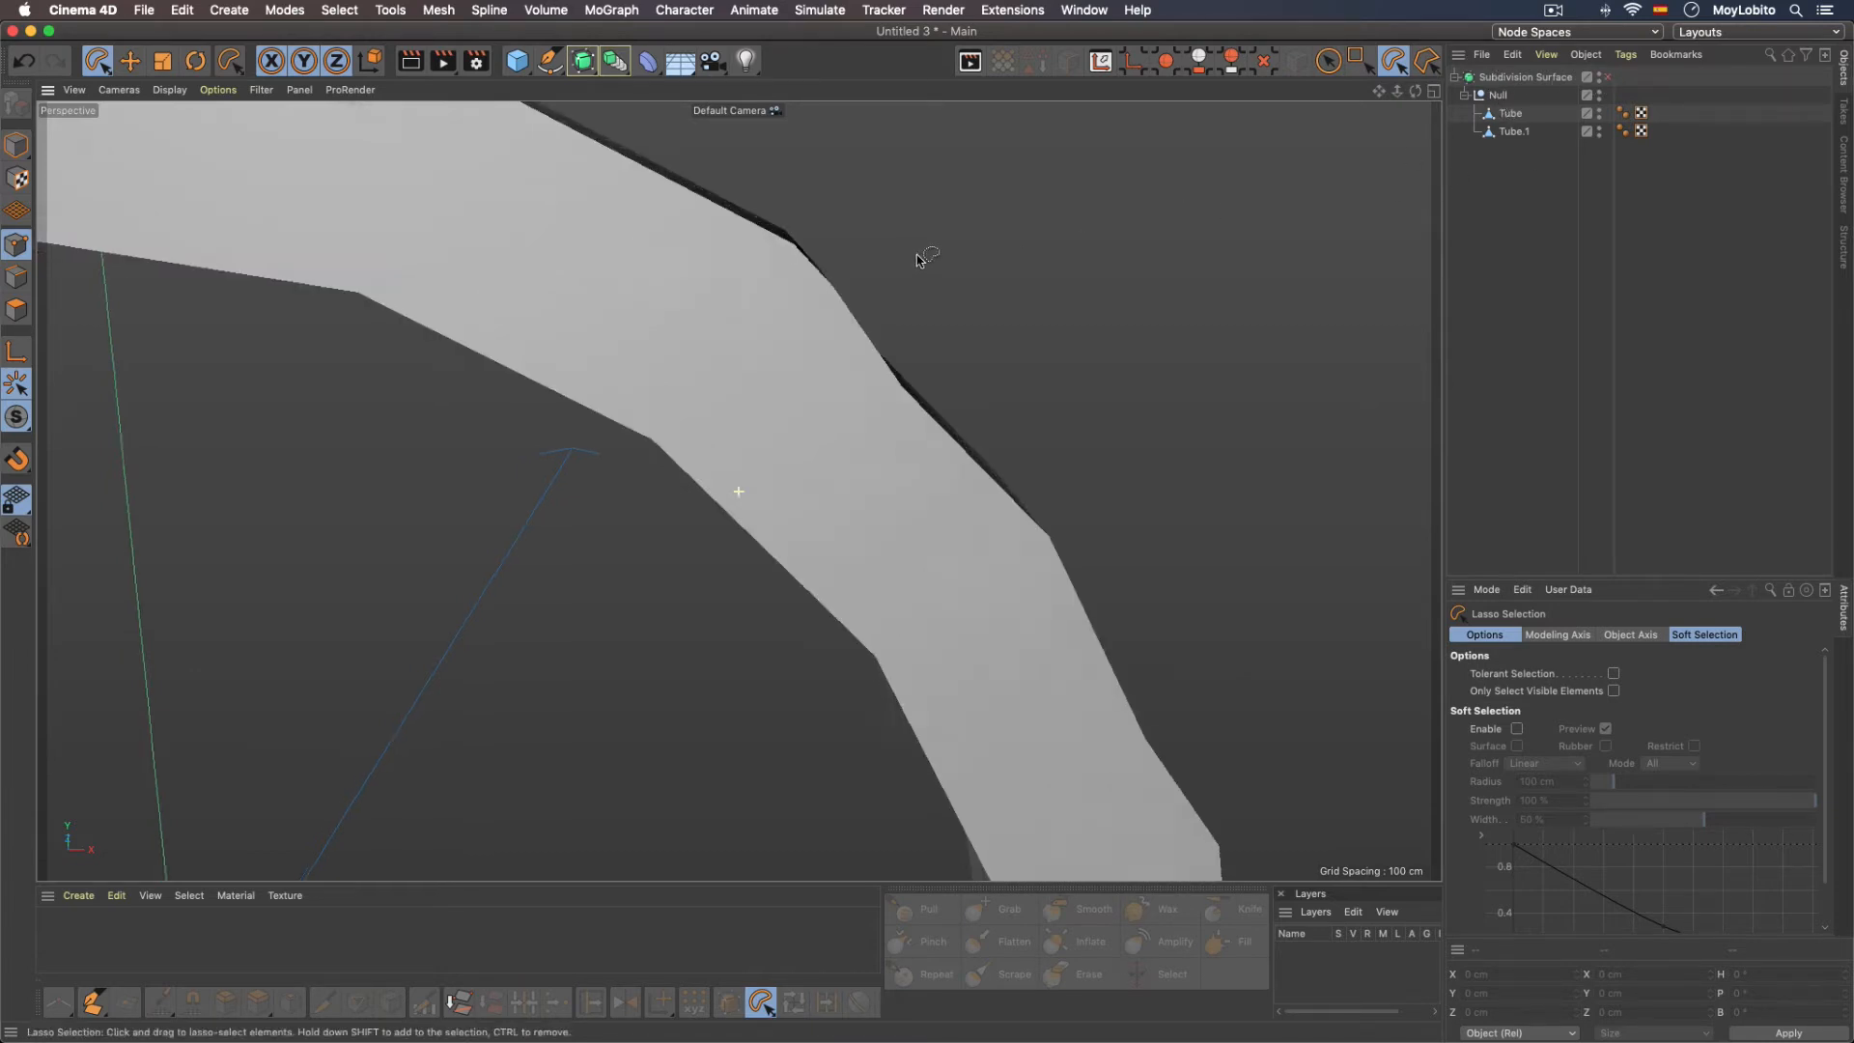
scroll(849, 285, "up", 3)
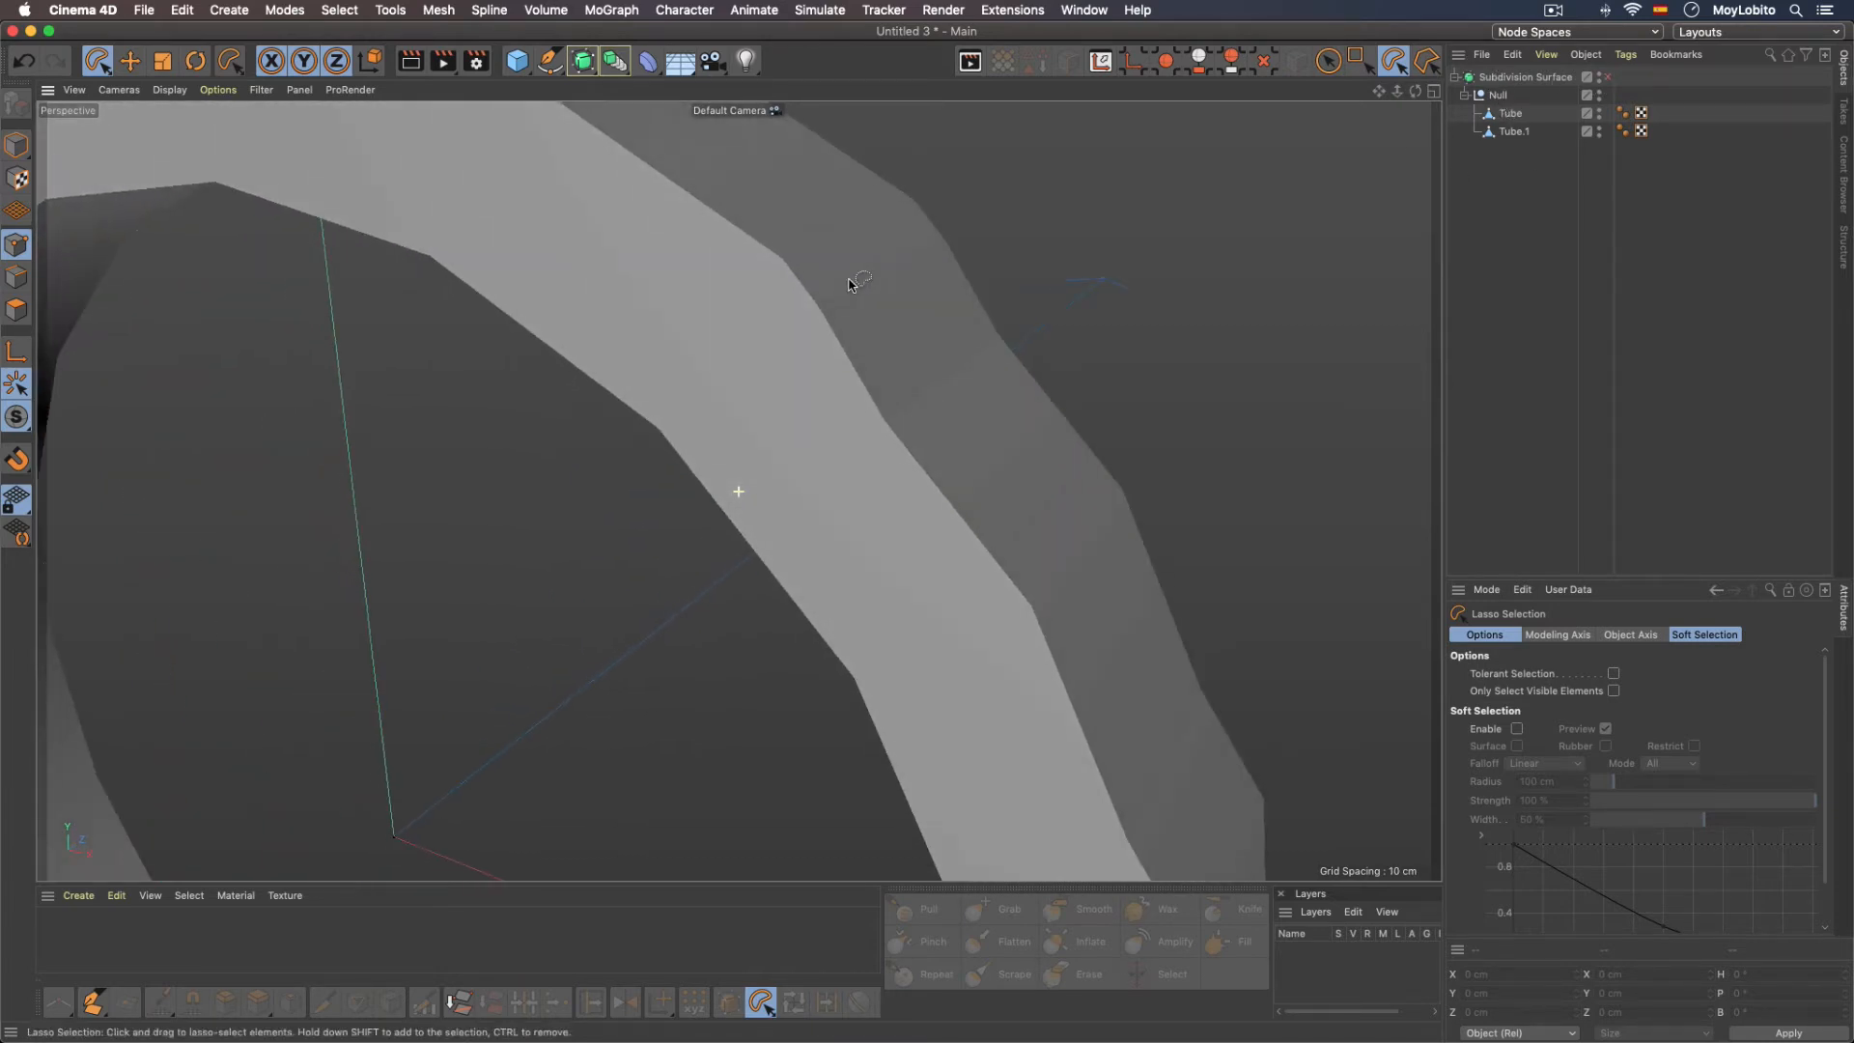
left_click(169, 89)
left_click(204, 140)
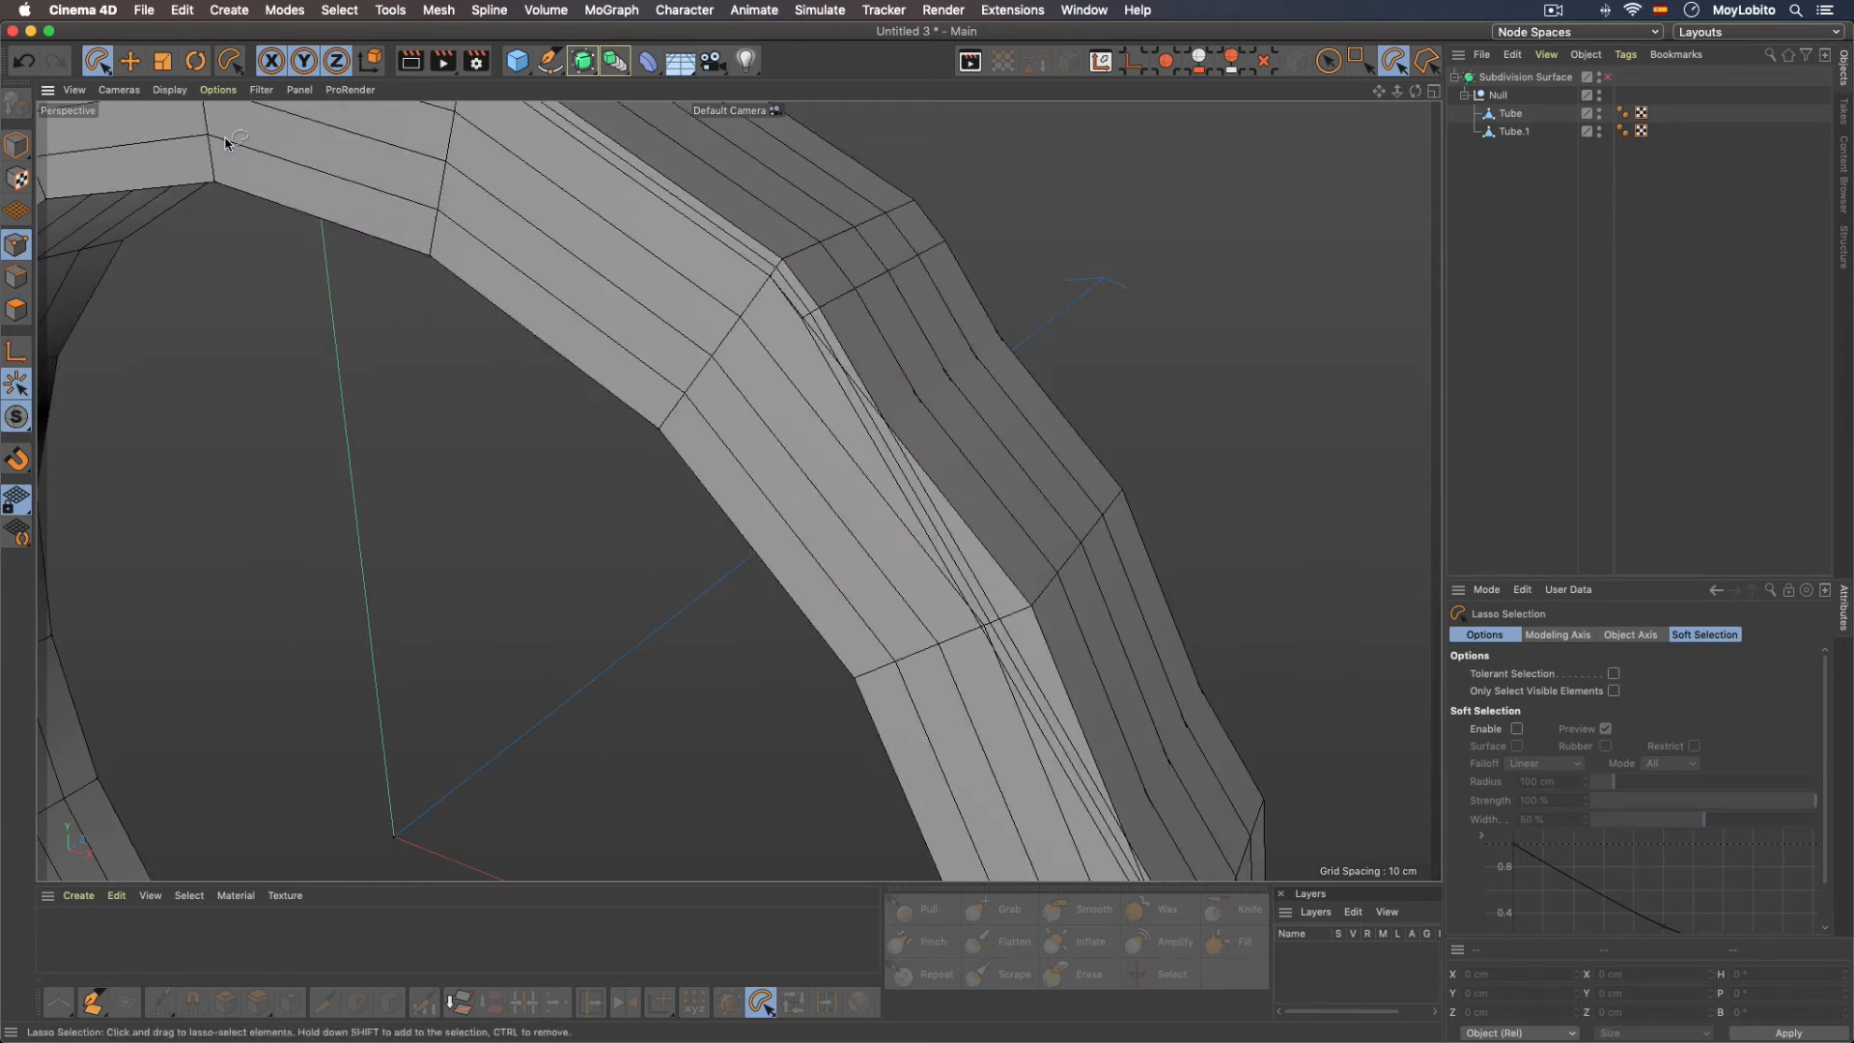
Step: Examine the unsmoothed mesh where the edge of Tube.1 no longer follows the corners of the adjoining tube
scroll(811, 298, "down", 5)
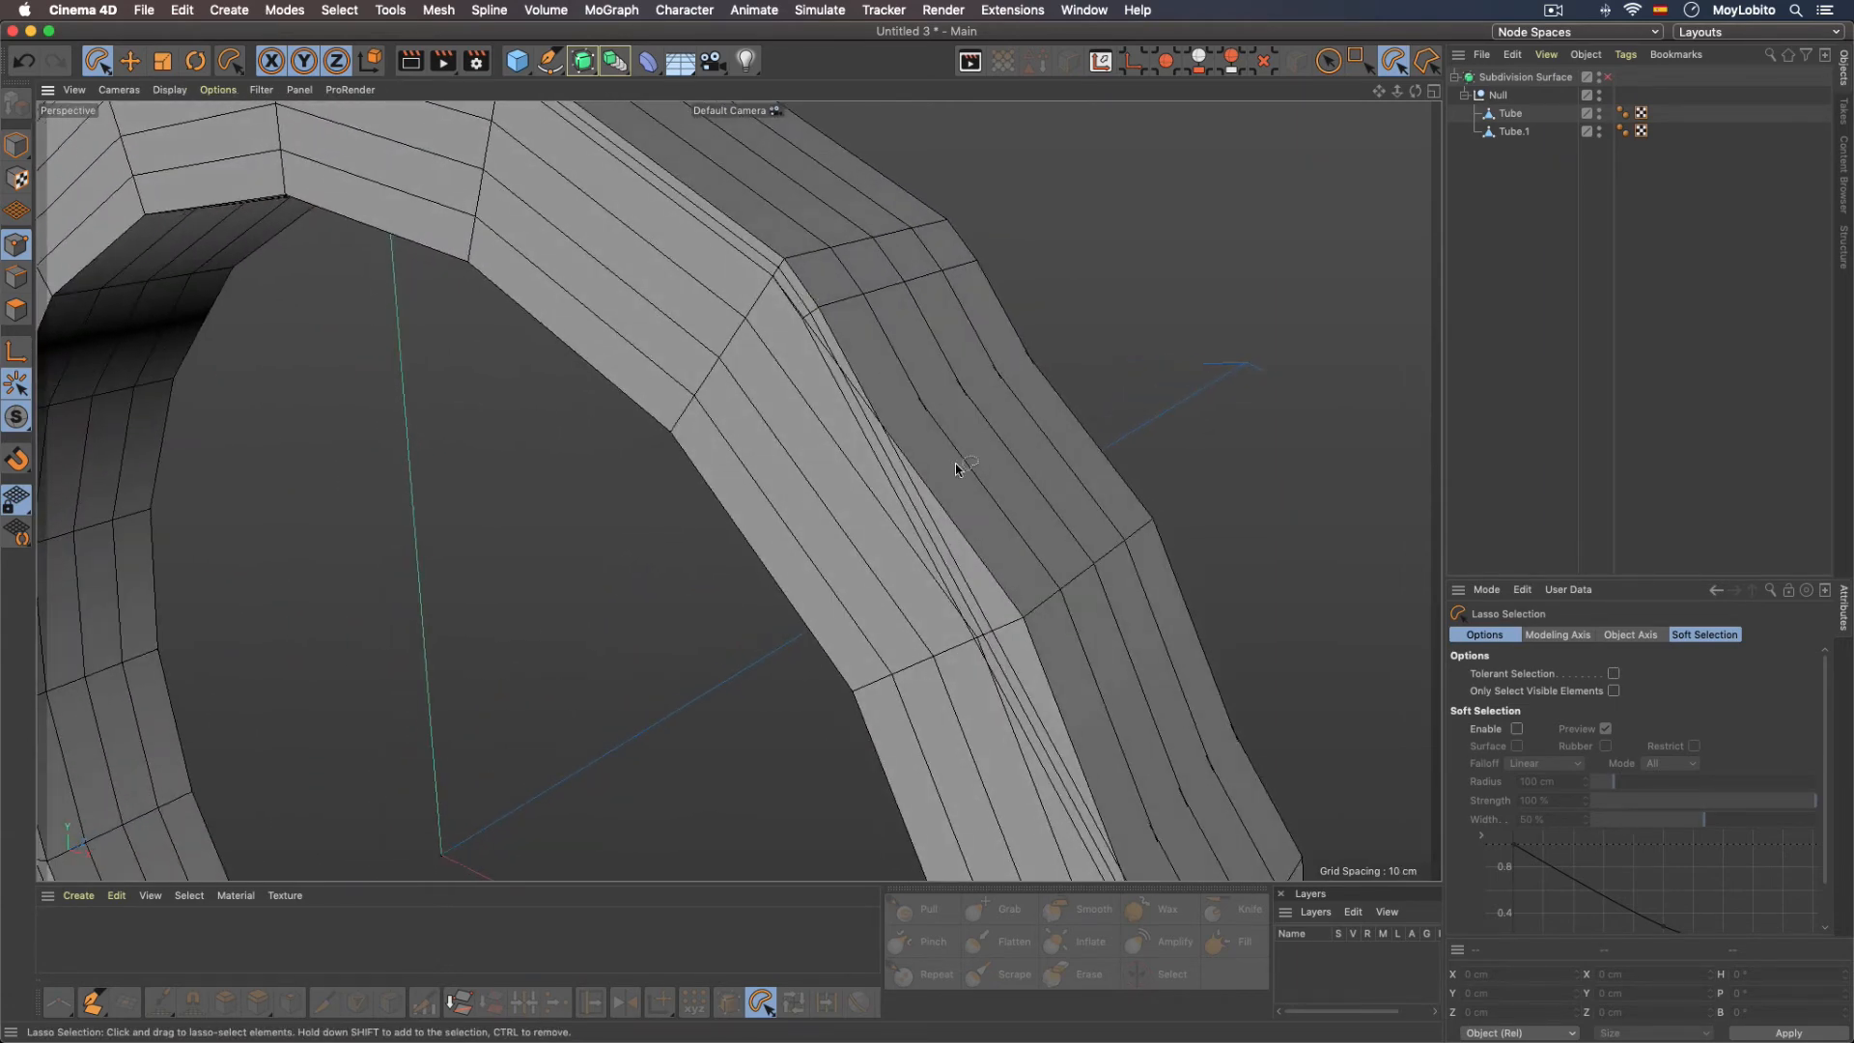
scroll(952, 467, "down", 2)
left_click_drag(961, 487, 734, 289, "alt")
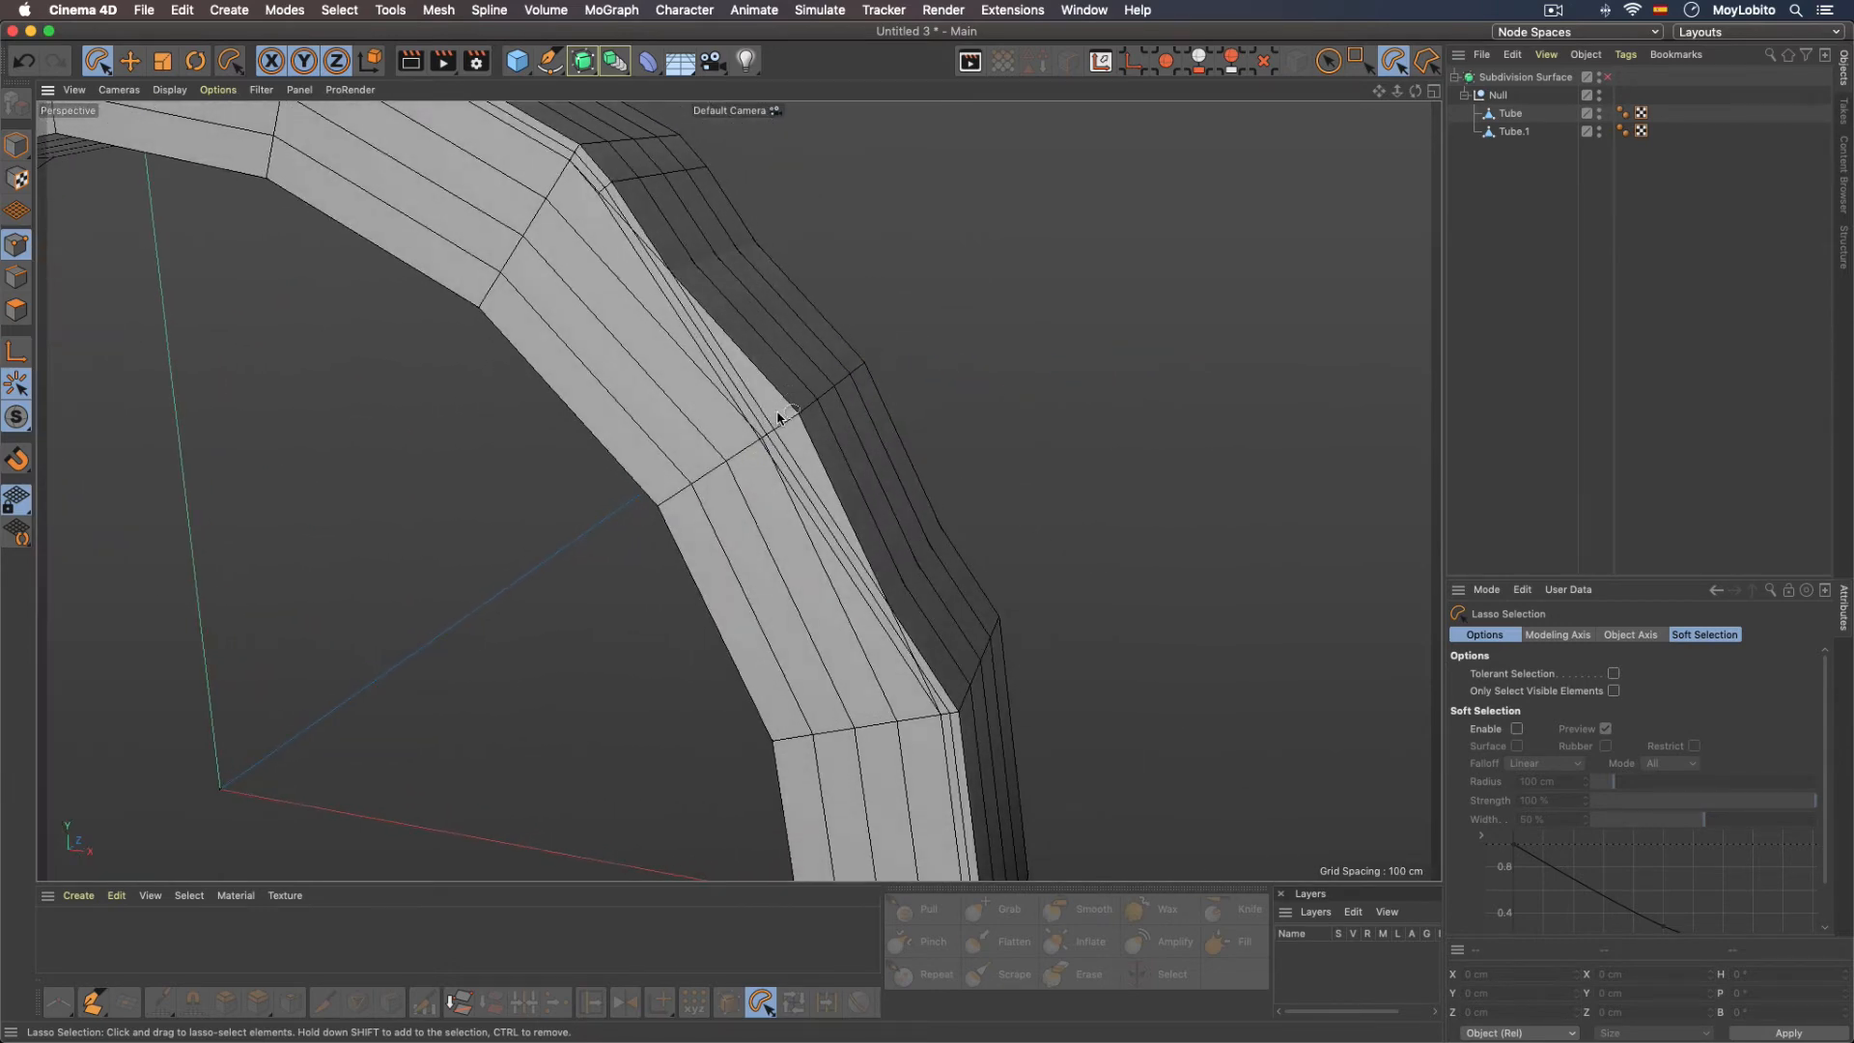
left_click_drag(764, 422, 775, 421, "alt")
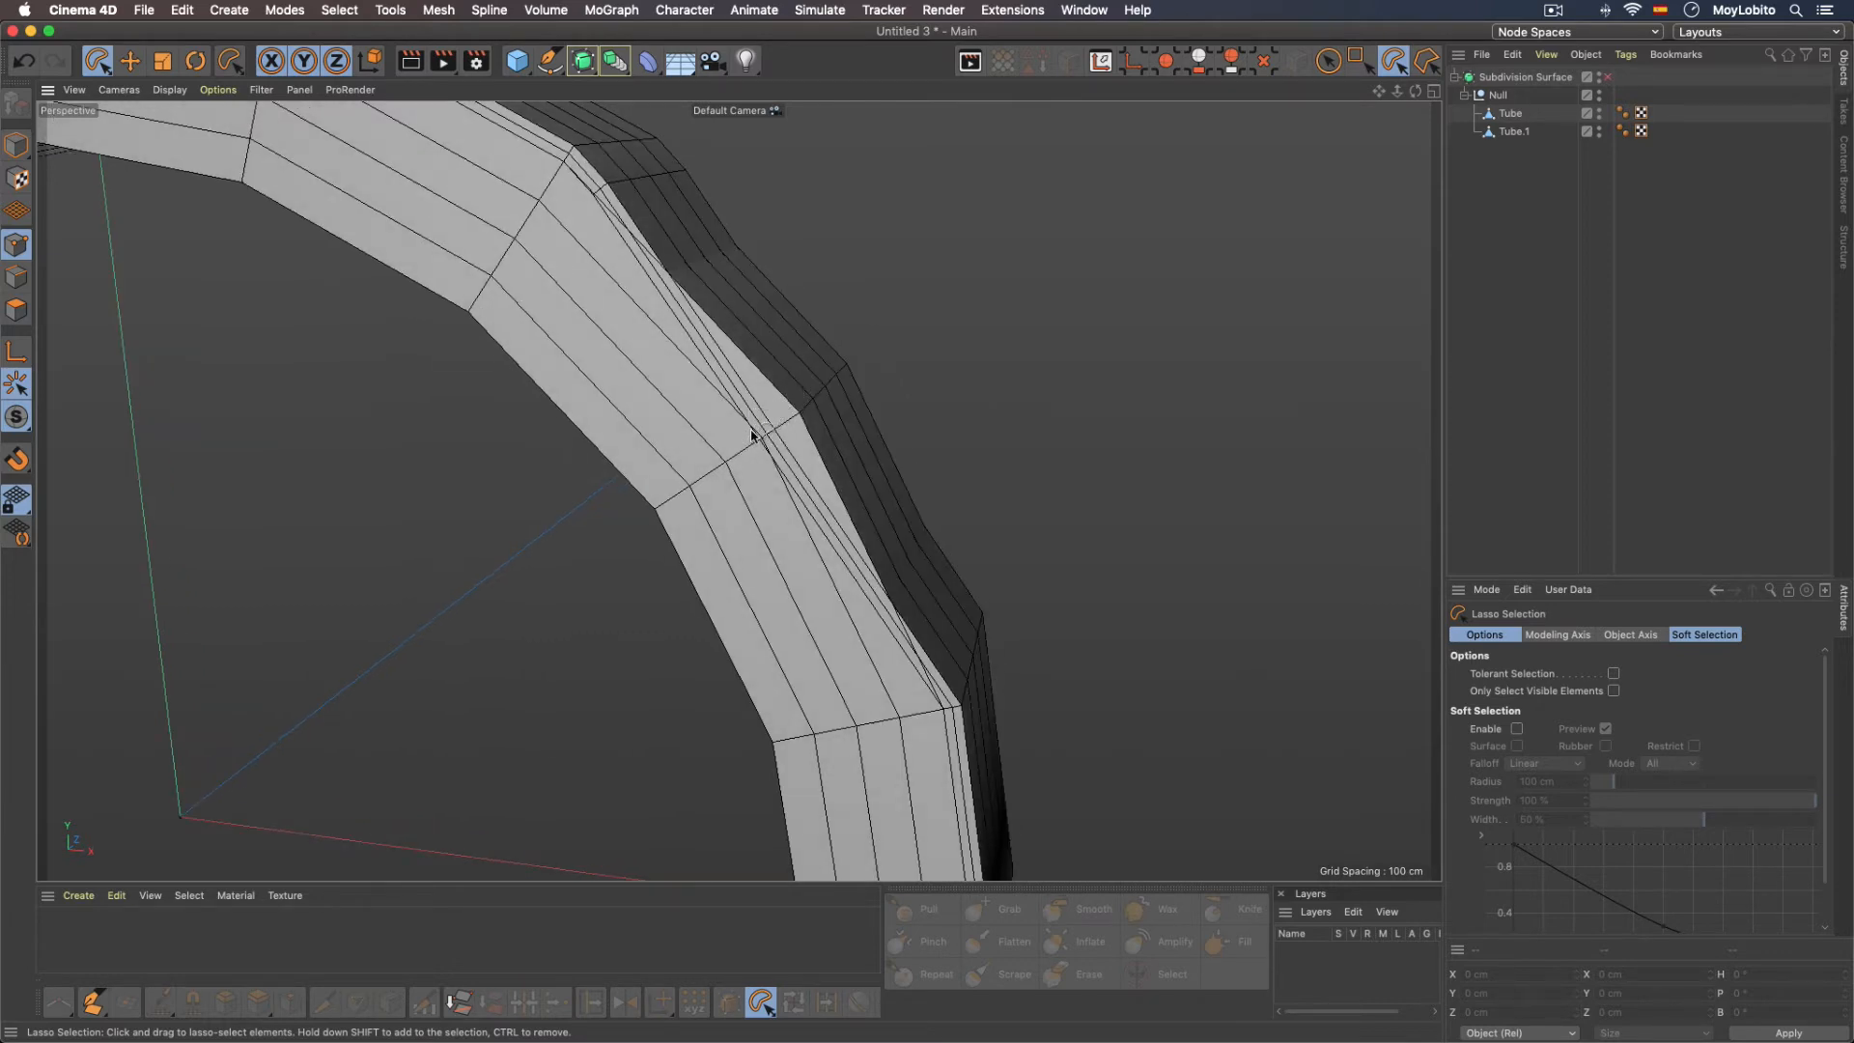
left_click_drag(771, 434, 796, 418, "alt")
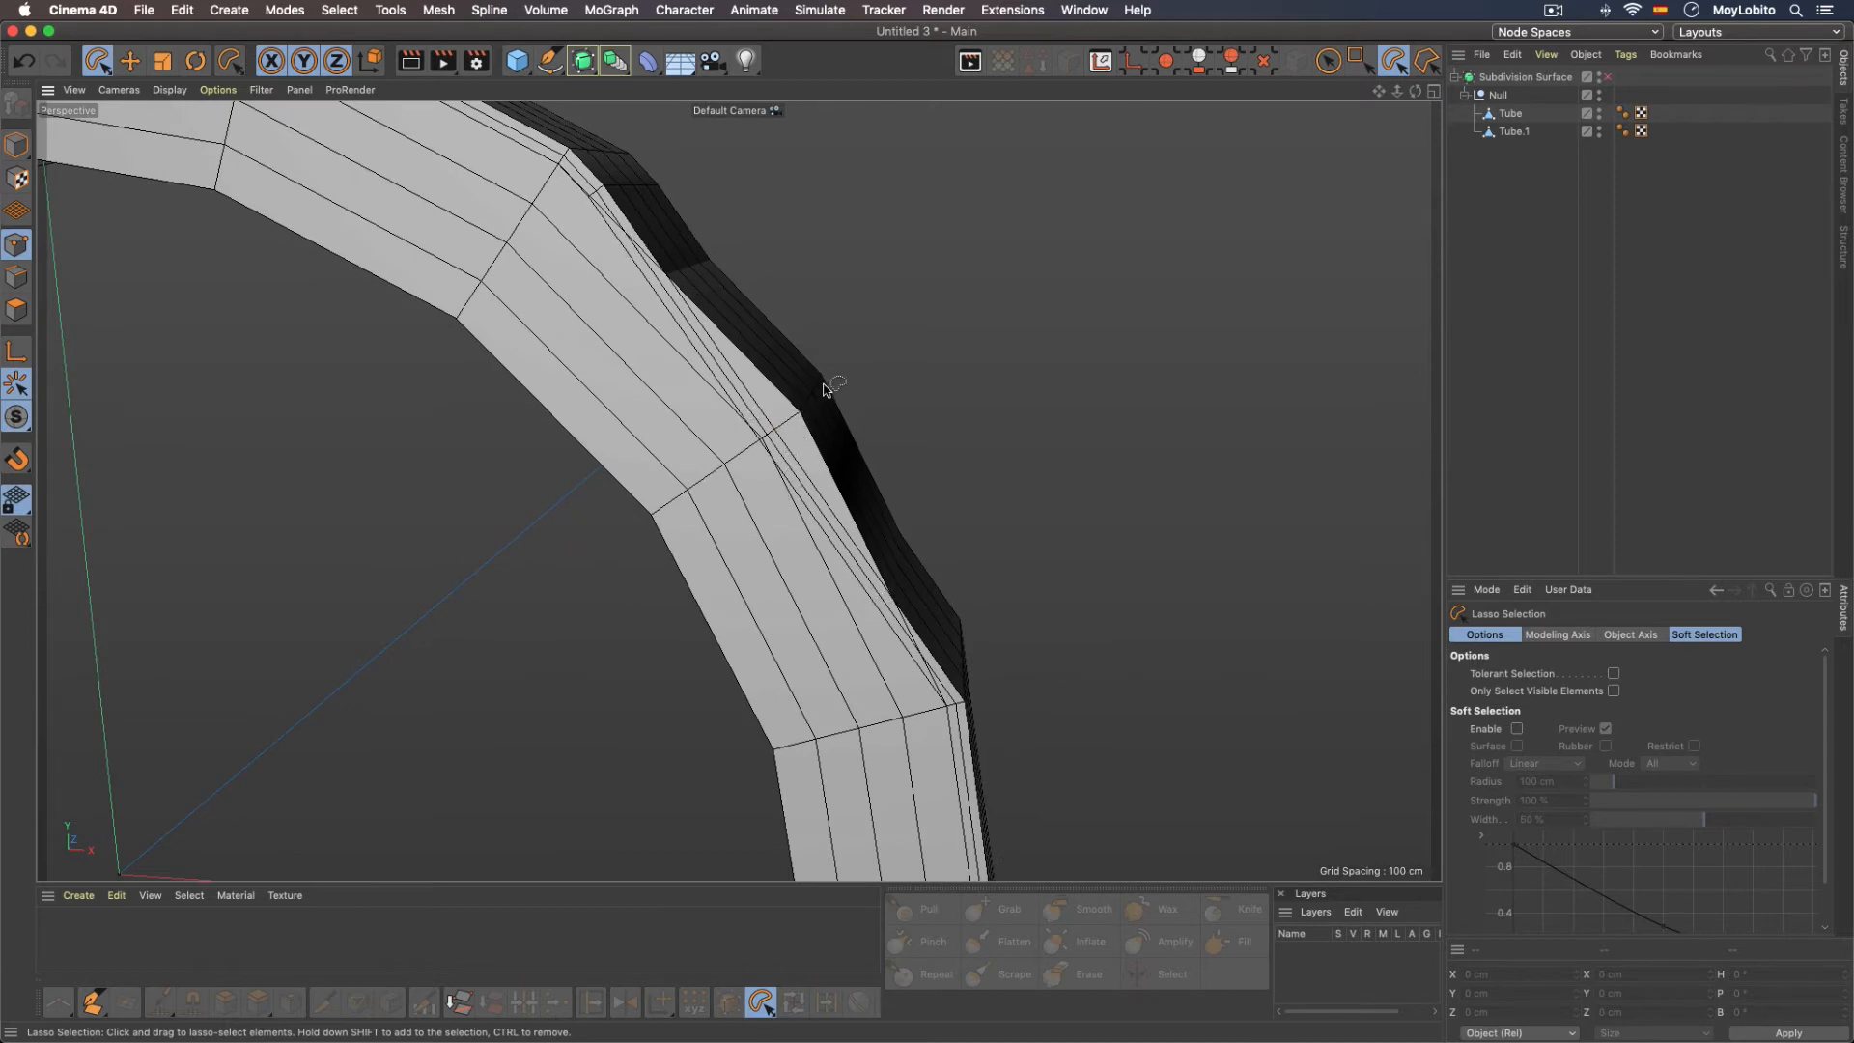
left_click_drag(775, 433, 784, 481, "alt")
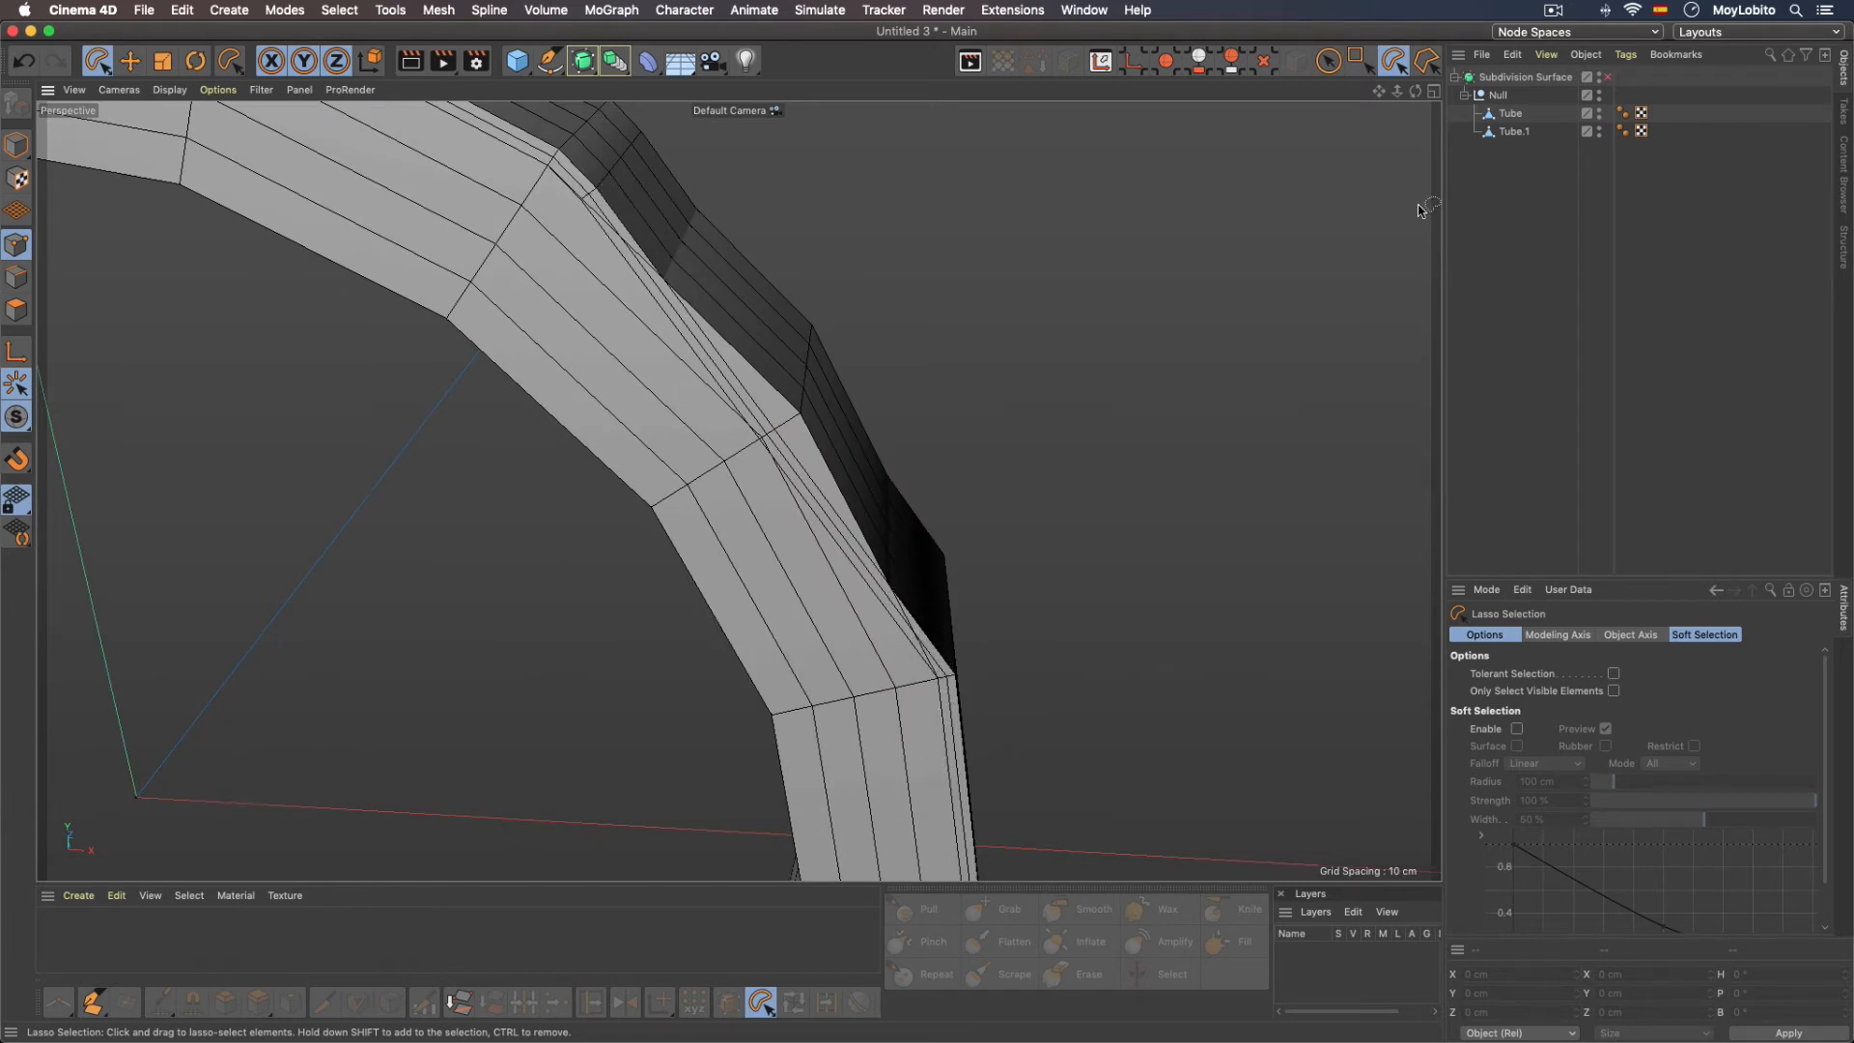
Step: In the front view, move the selected Tube.1 points back to the adjoining tube's outer corner, at about X 81.7 cm and Z 59.5 cm
left_click(1433, 92)
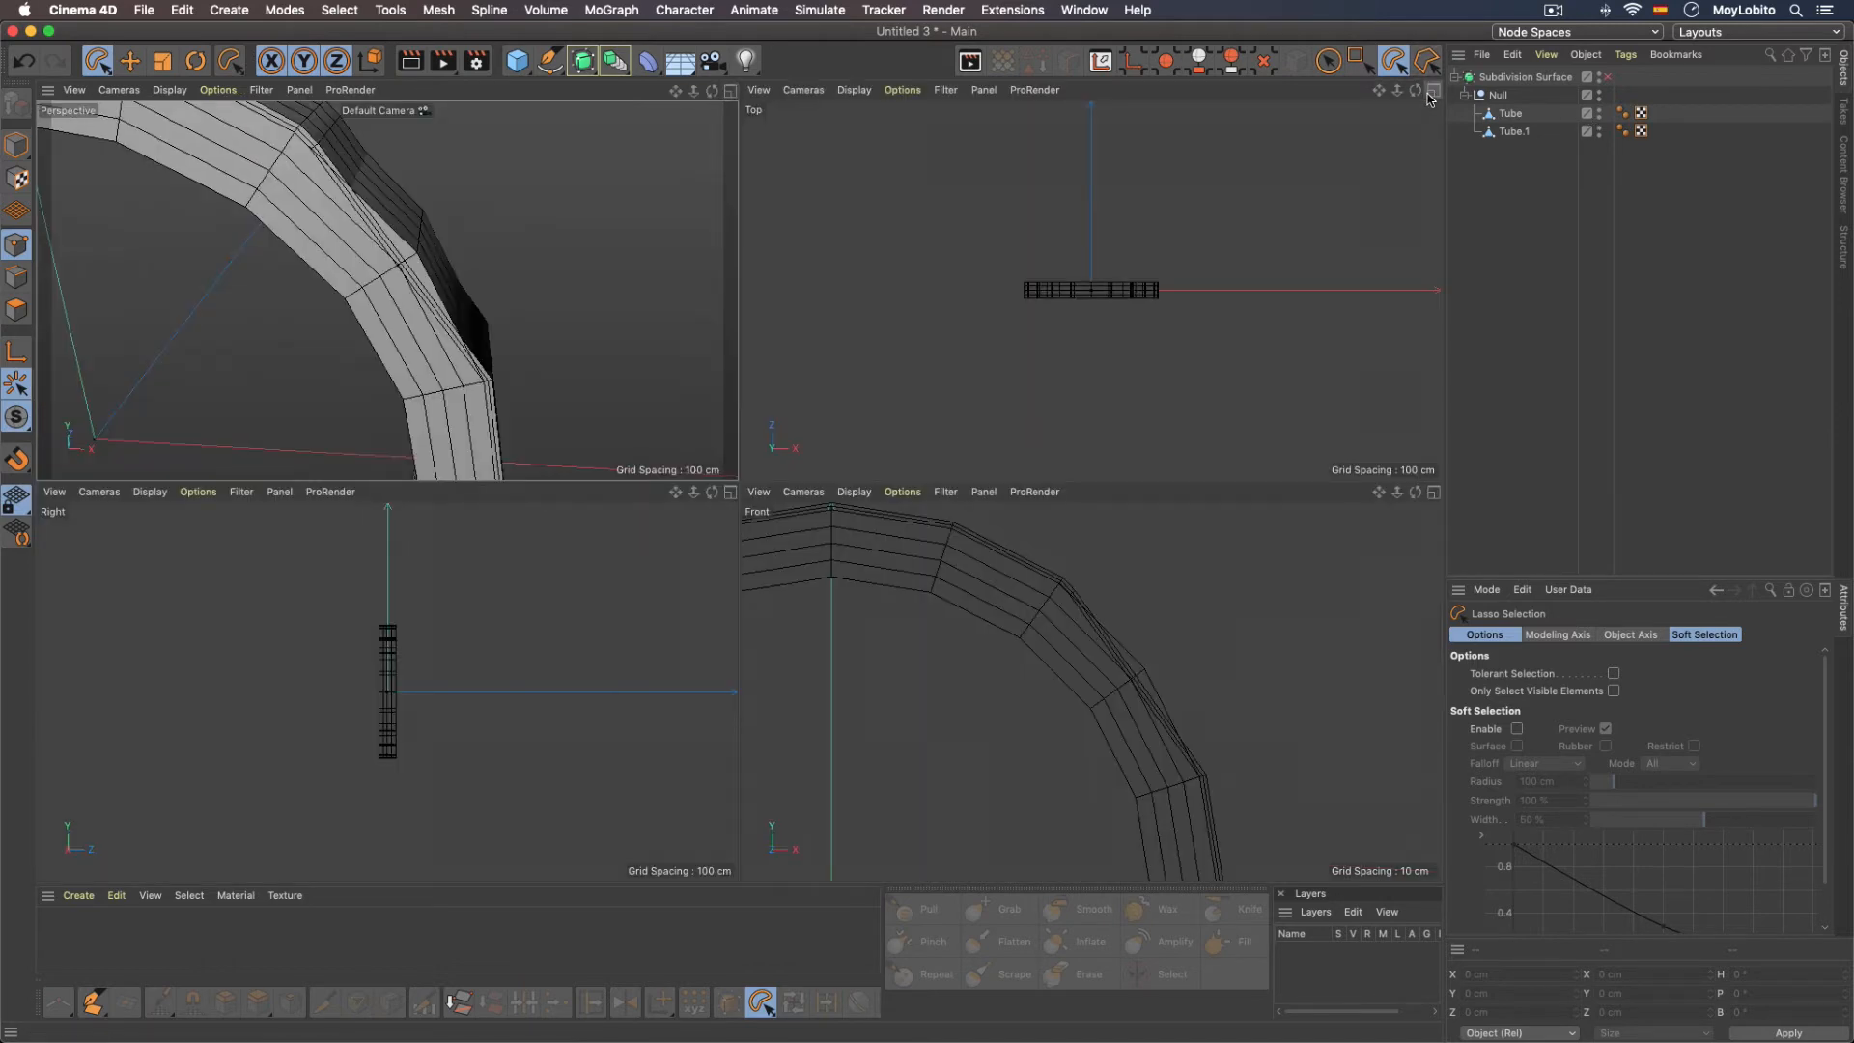
left_click(1433, 492)
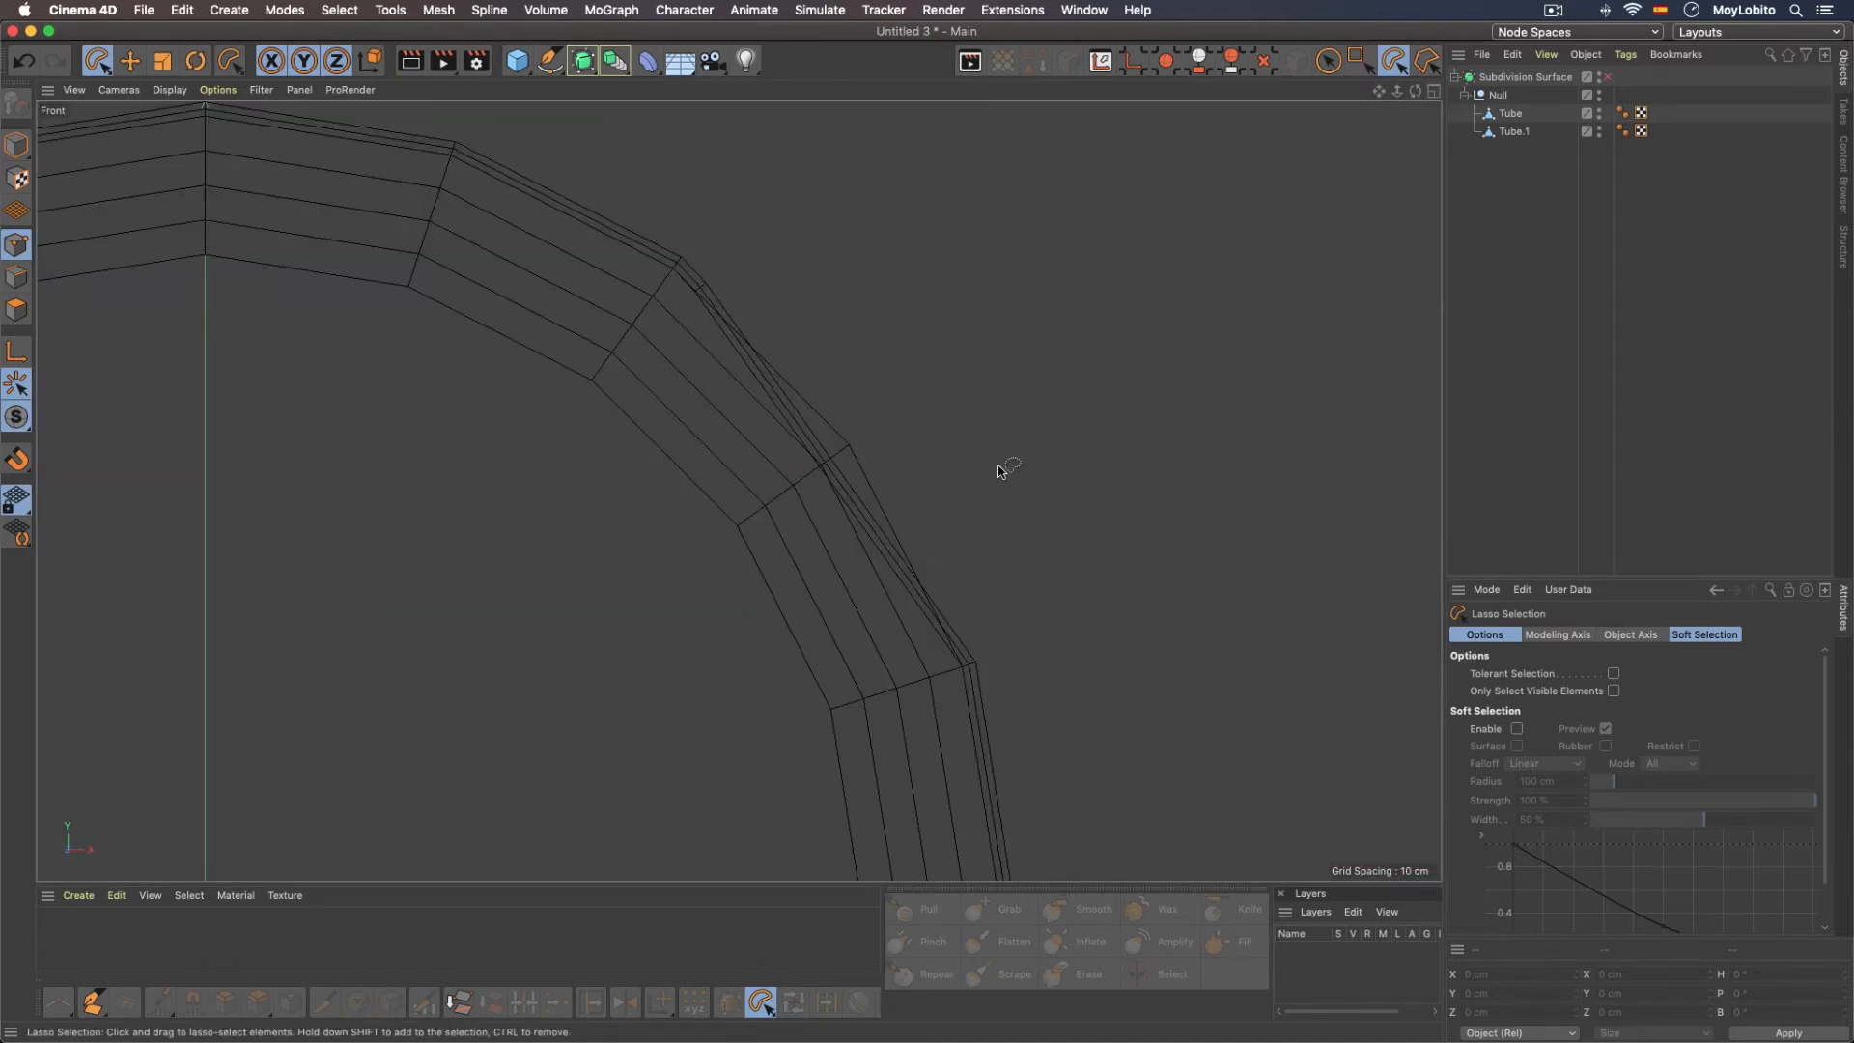
scroll(817, 388, "up", 5)
middle_click_drag(795, 359, 790, 436)
left_click(1516, 132)
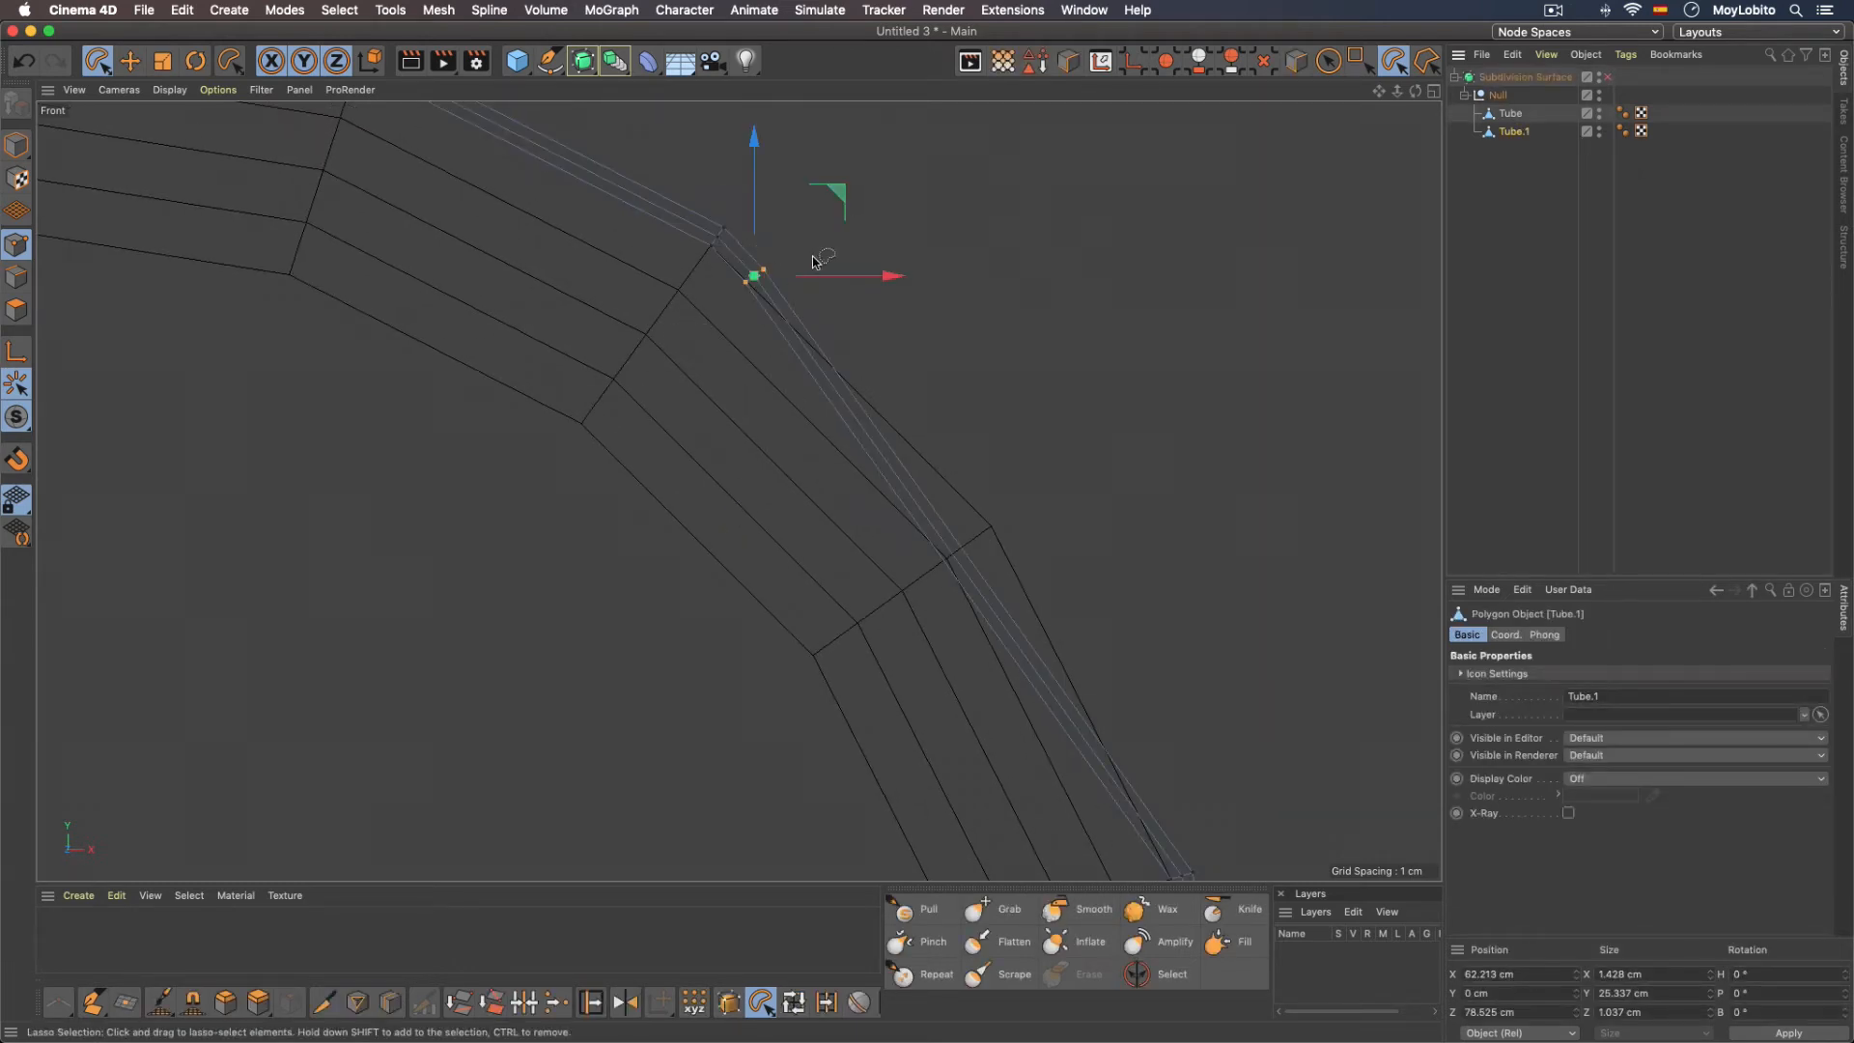
mouse_move(814, 261)
left_mouse_down()
mouse_move(719, 246)
mouse_move(807, 289)
mouse_move(814, 262)
left_mouse_up()
middle_click_drag(943, 529, 862, 497, "alt")
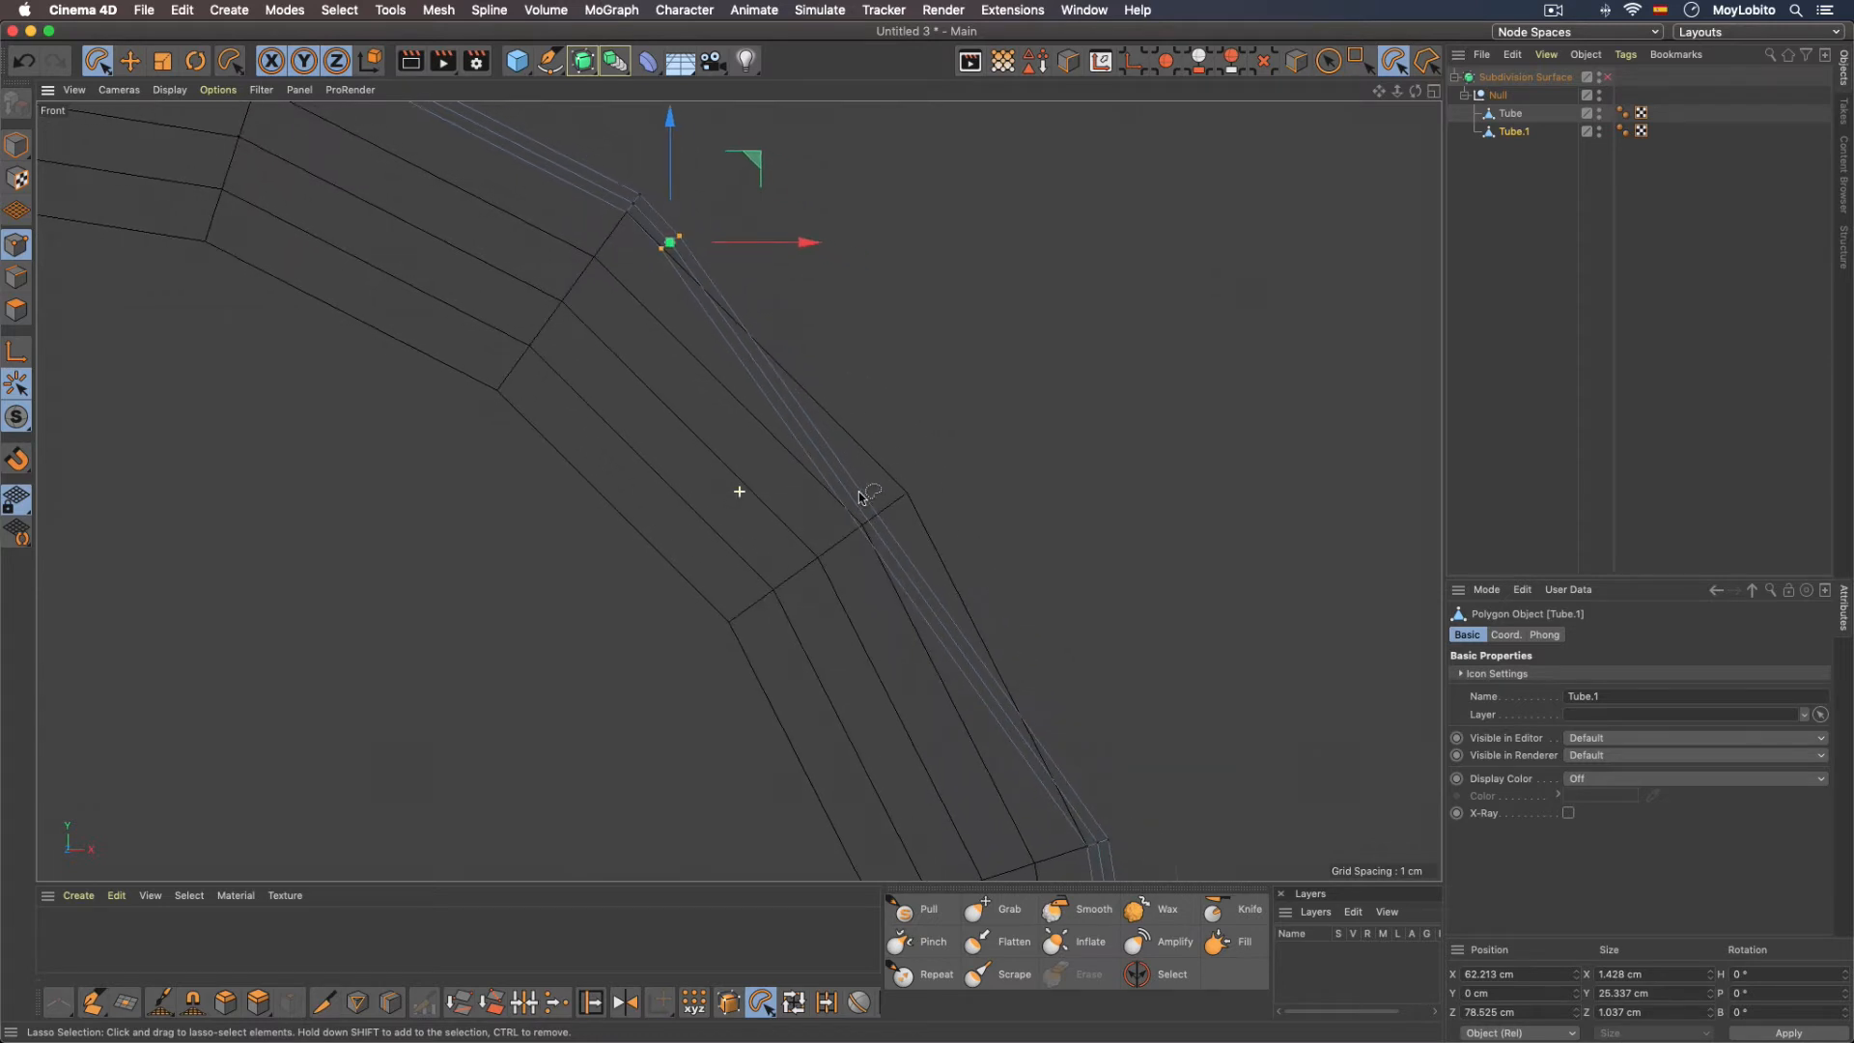
left_click_drag(759, 159, 1004, 402)
Step: Re-enable the Subdivision Surface in the perspective view, then clear the object selection to inspect the ring's outer edge
left_click(1432, 92)
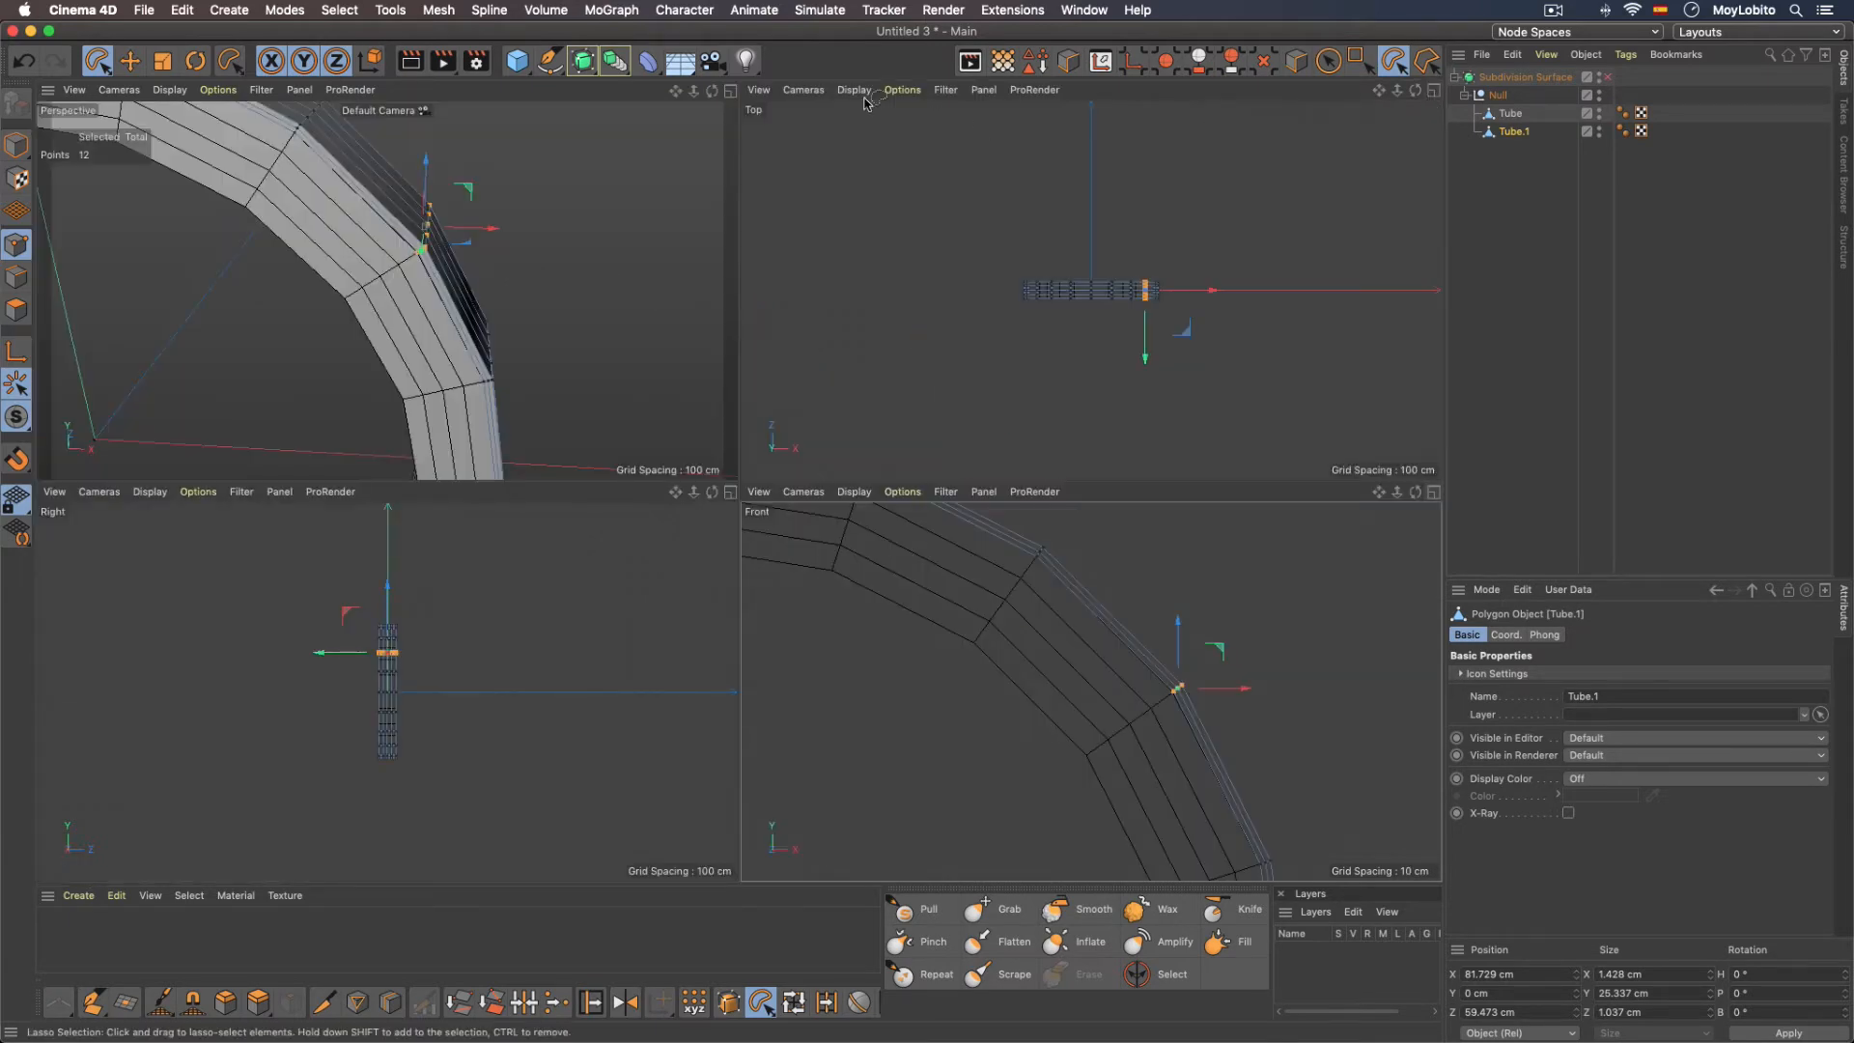
left_click(730, 96)
key("q")
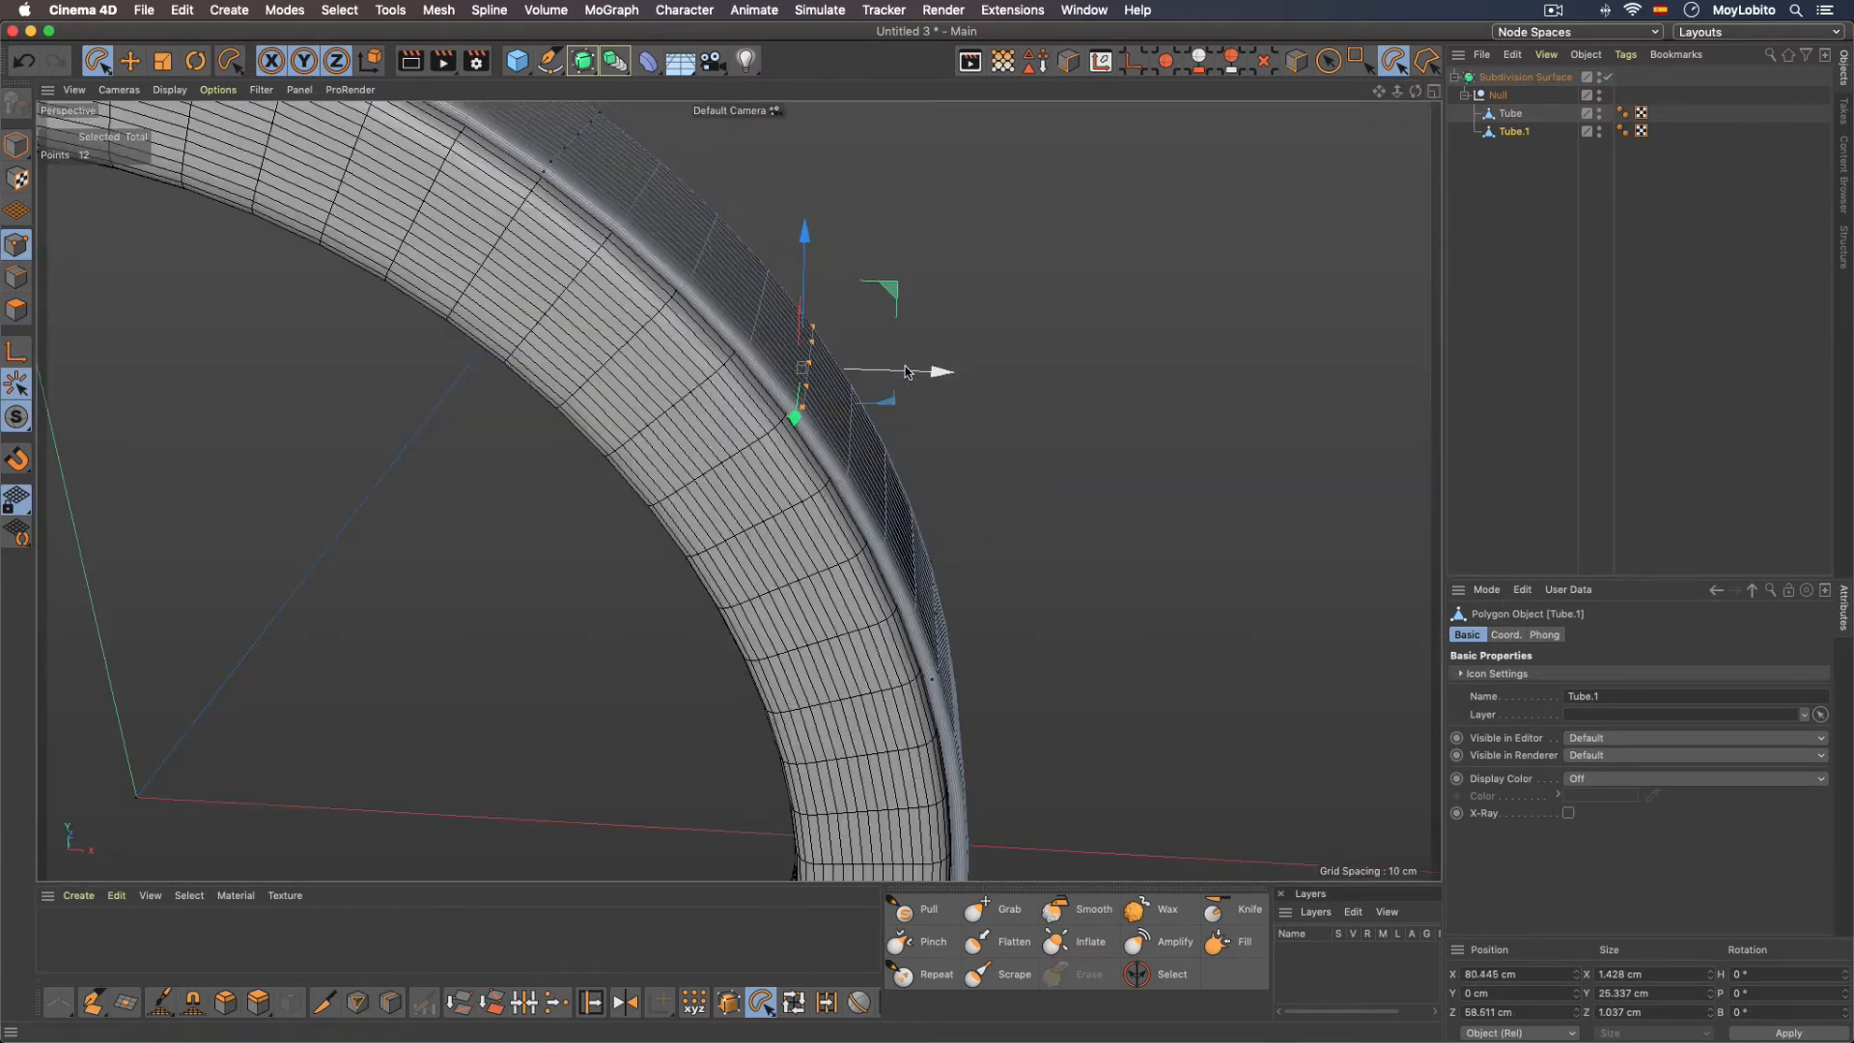
scroll(822, 351, "down", 2)
left_click_drag(822, 351, 806, 462, "alt")
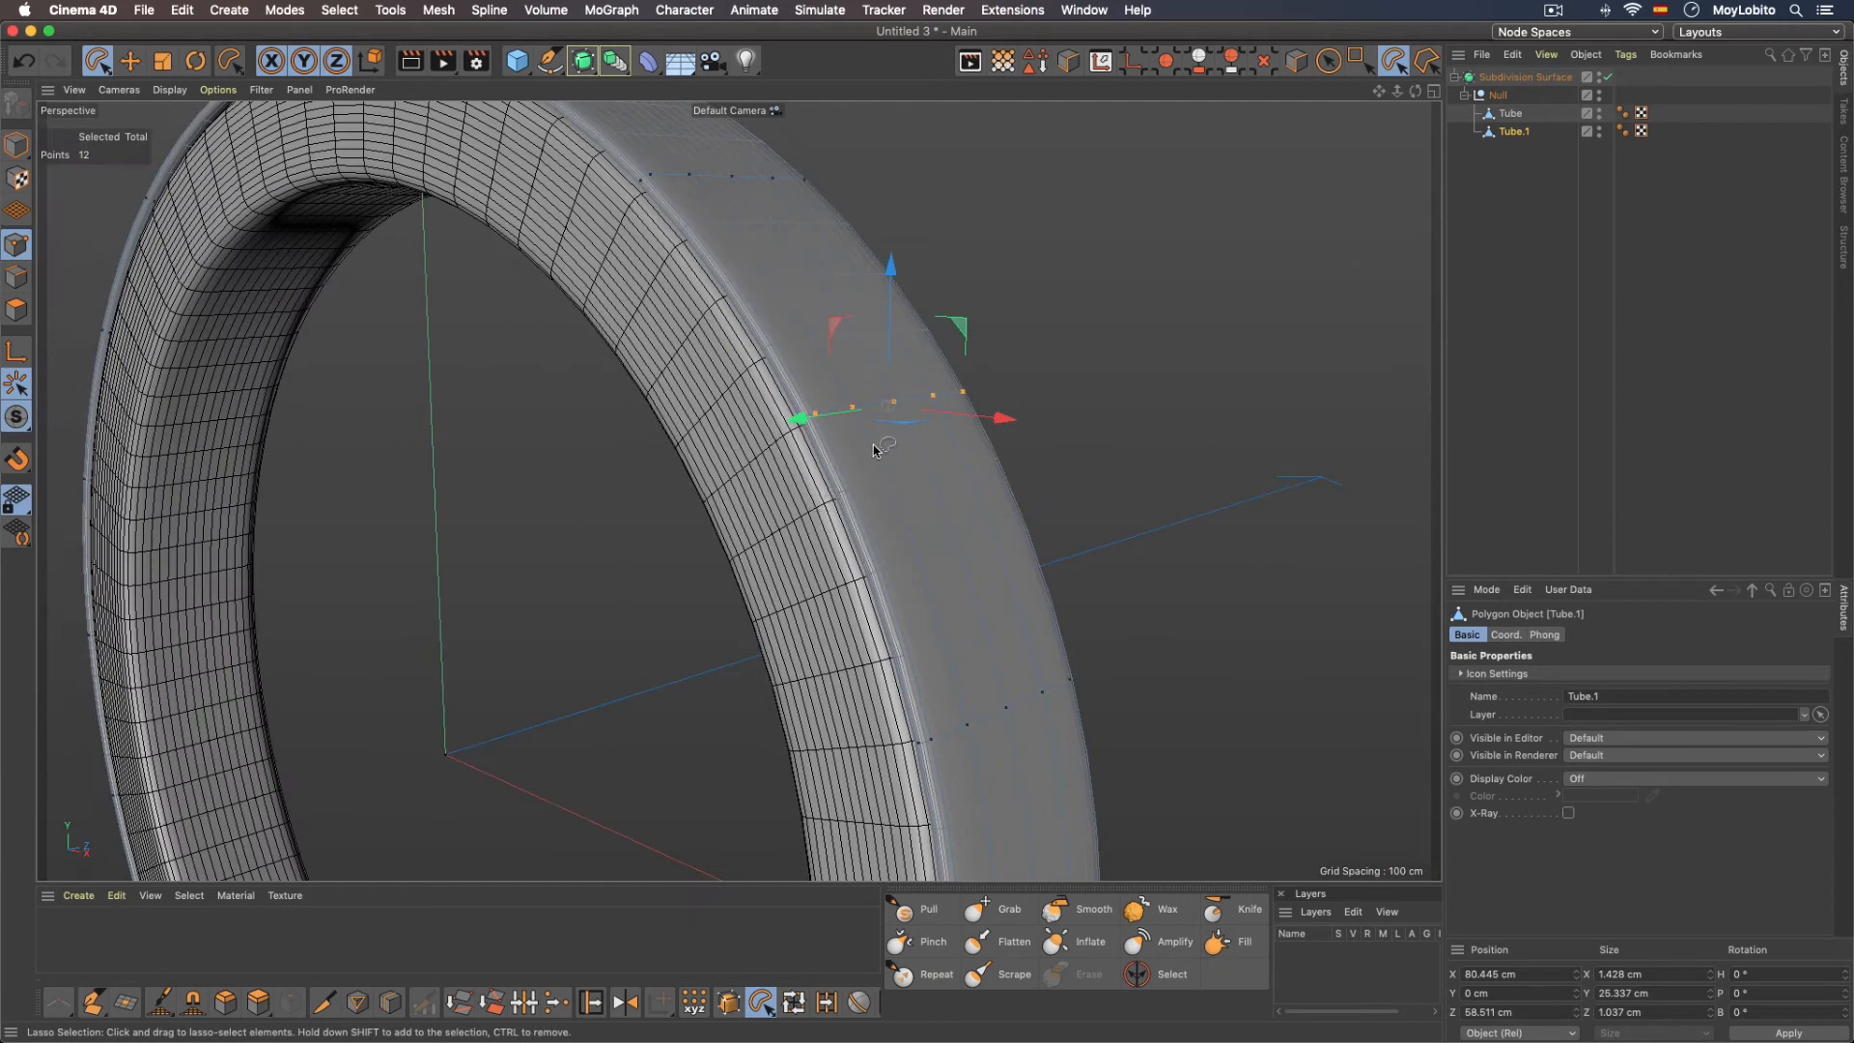
left_click(1516, 348)
left_click_drag(942, 493, 820, 511, "alt")
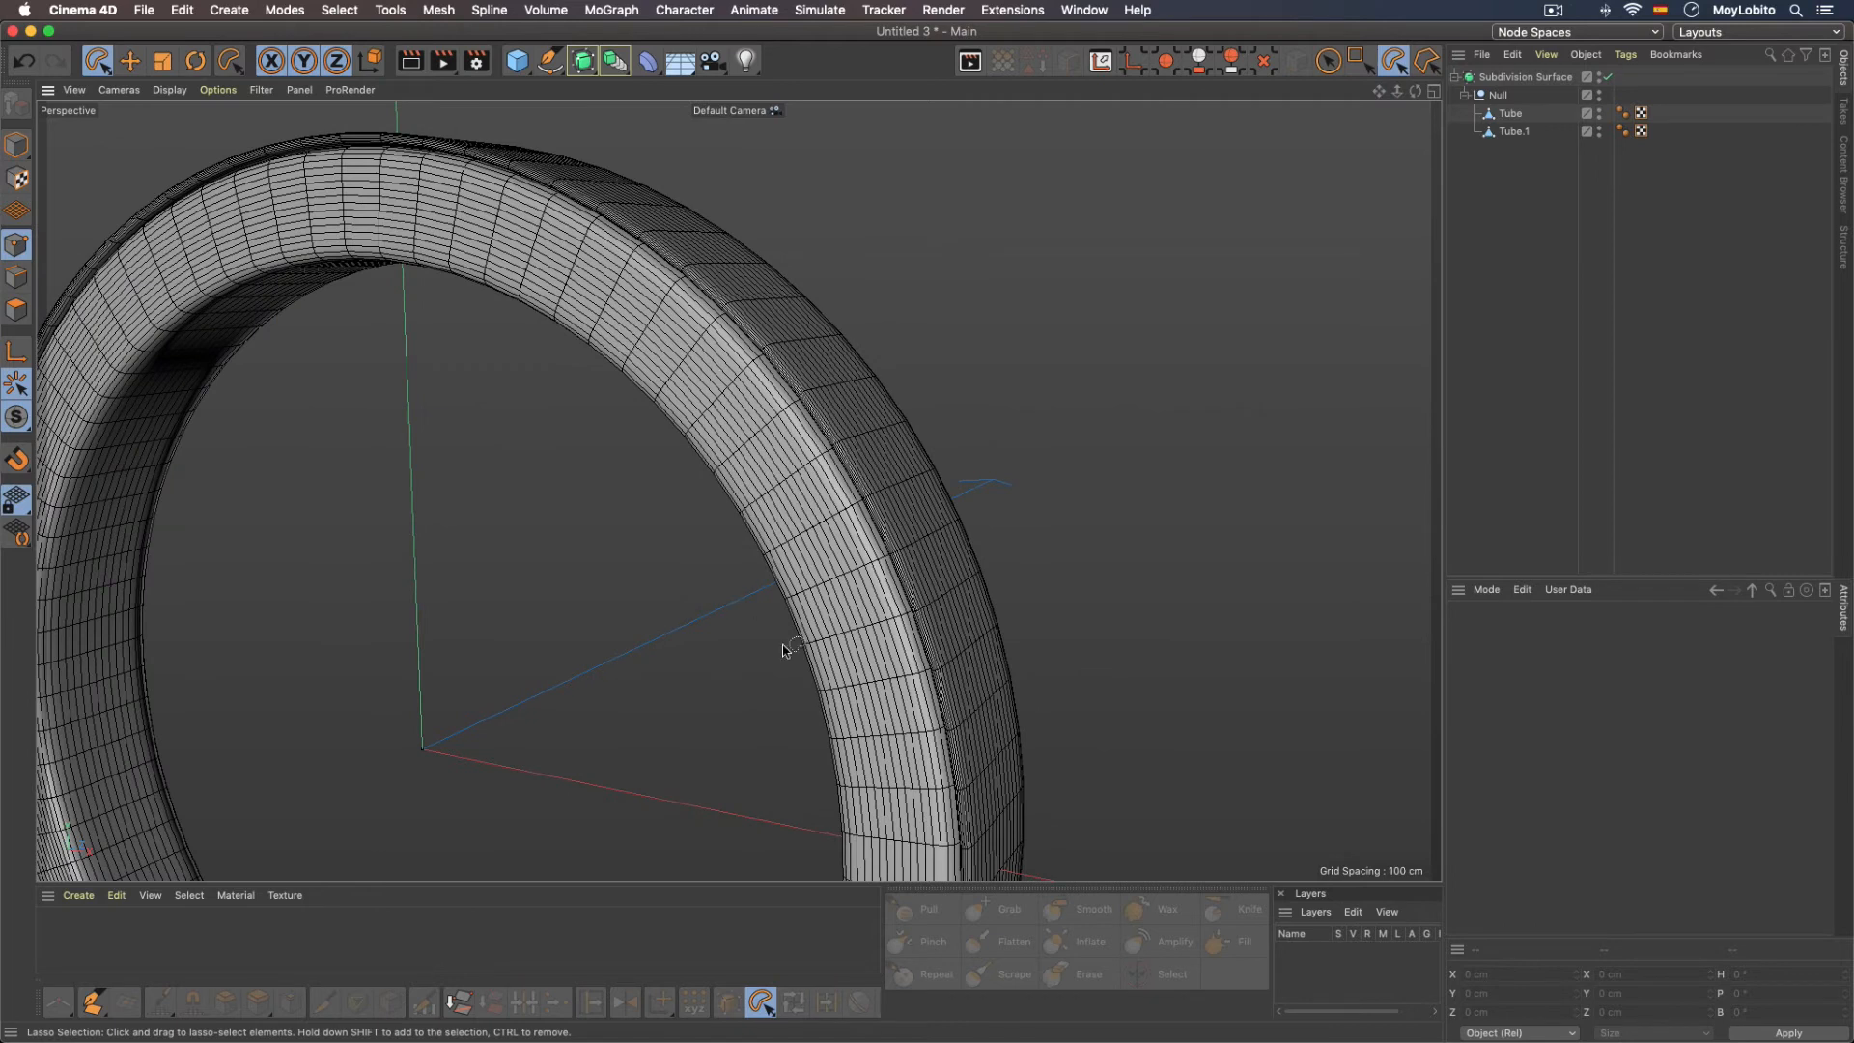
Step: With subdivision off in the front view, move the selected Tube.1 points near the next corner above, at about X 62.5 cm and Z 78.6 cm
left_click(1505, 114)
left_click(1502, 130)
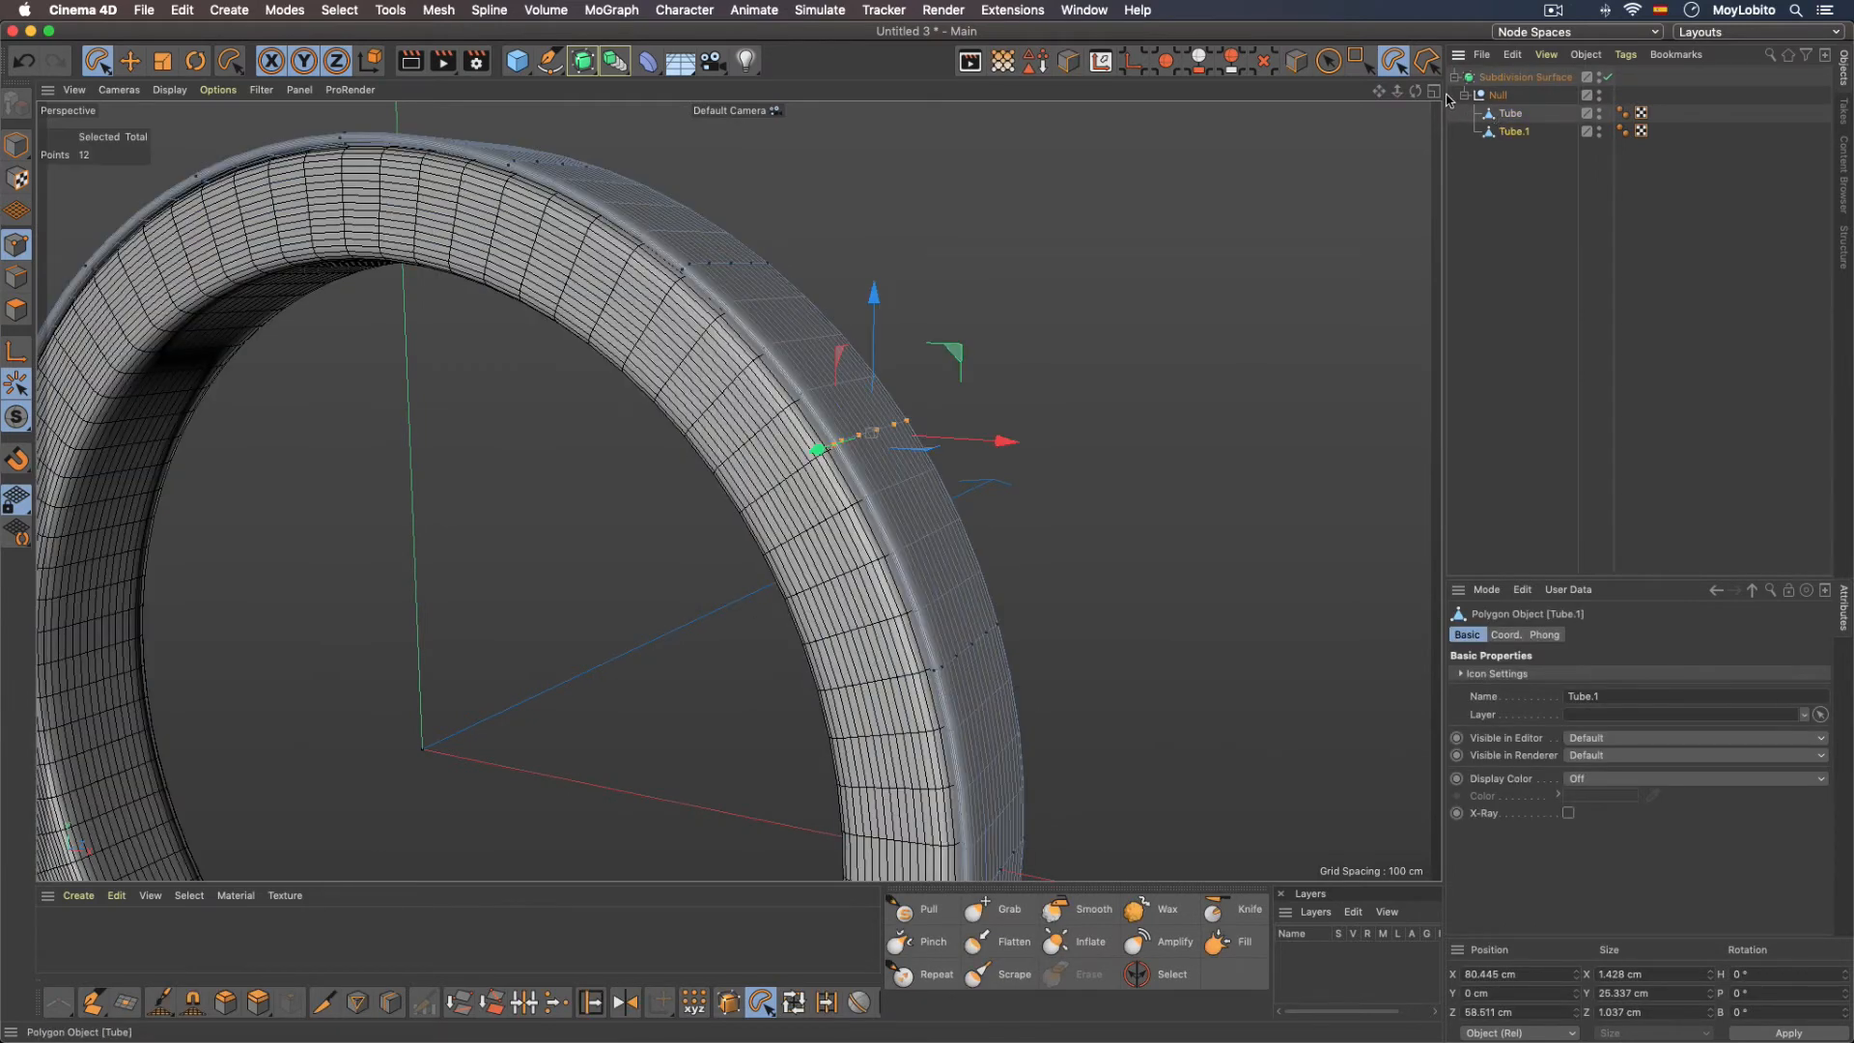
left_click(1434, 90)
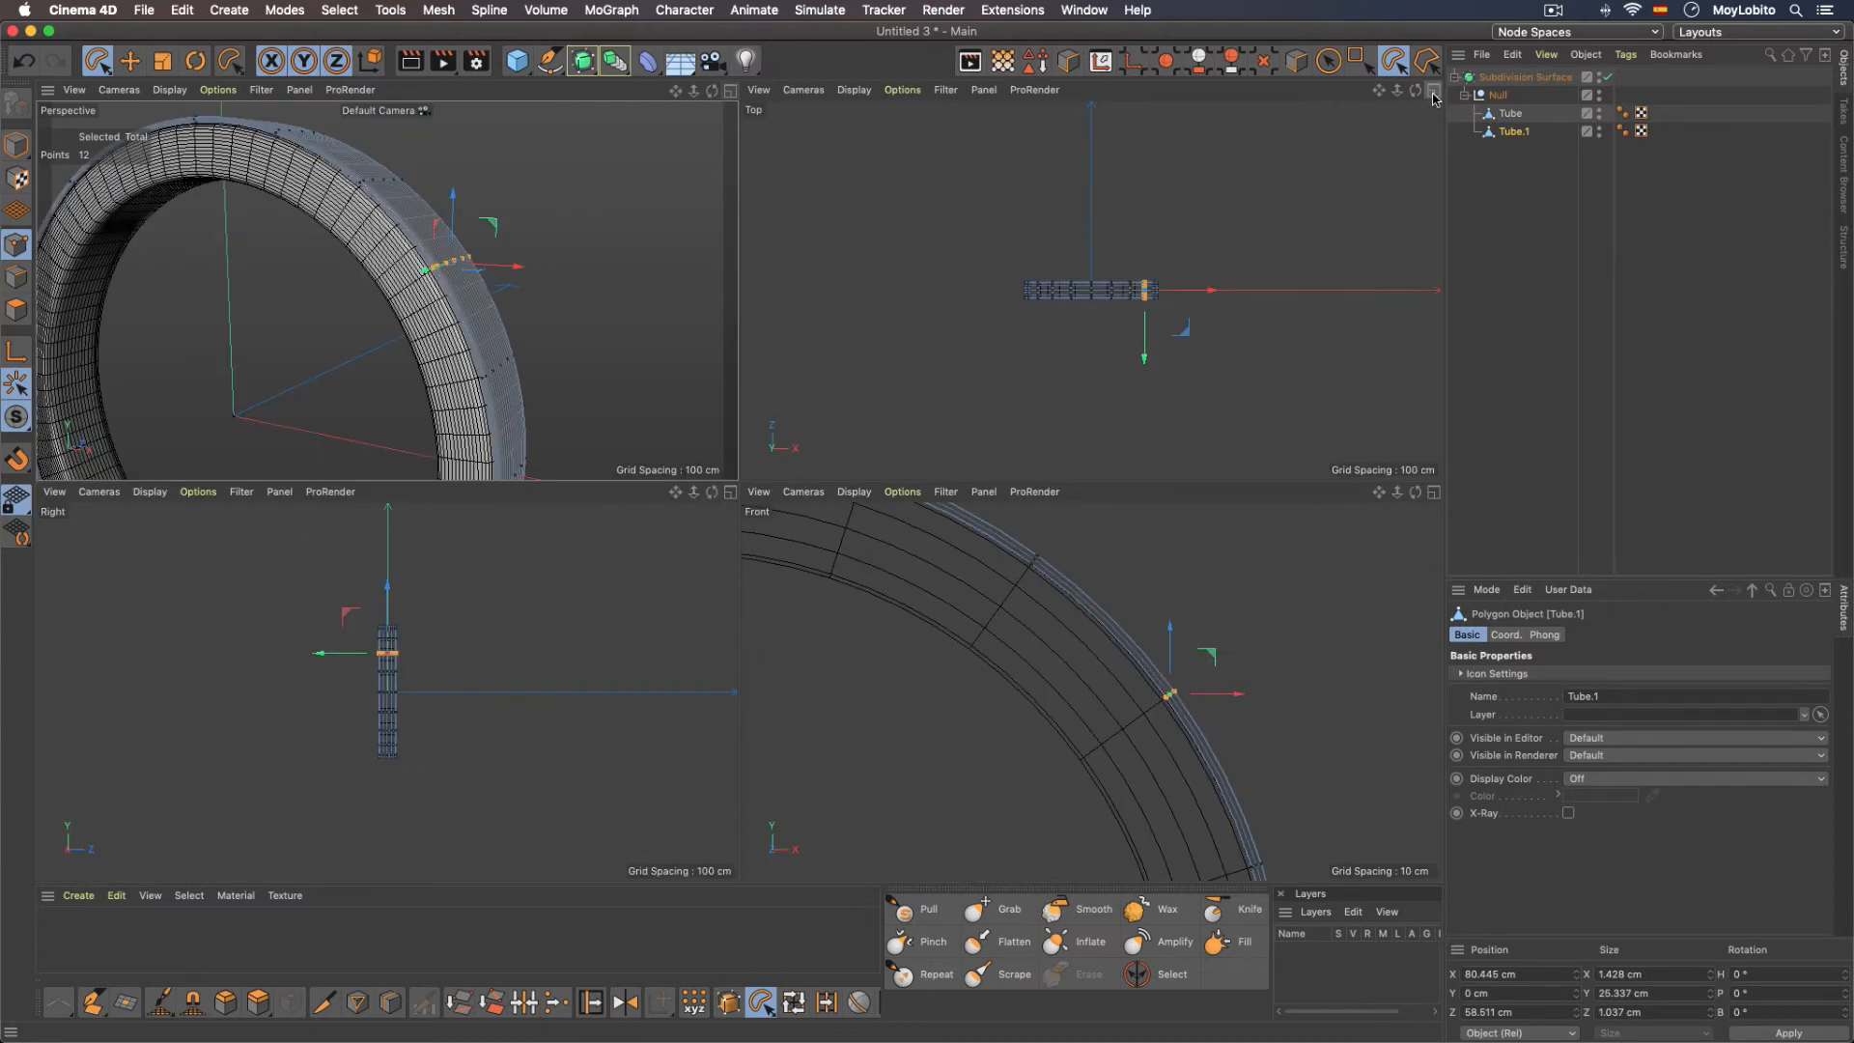
left_click(1434, 492)
scroll(996, 458, "up", 3)
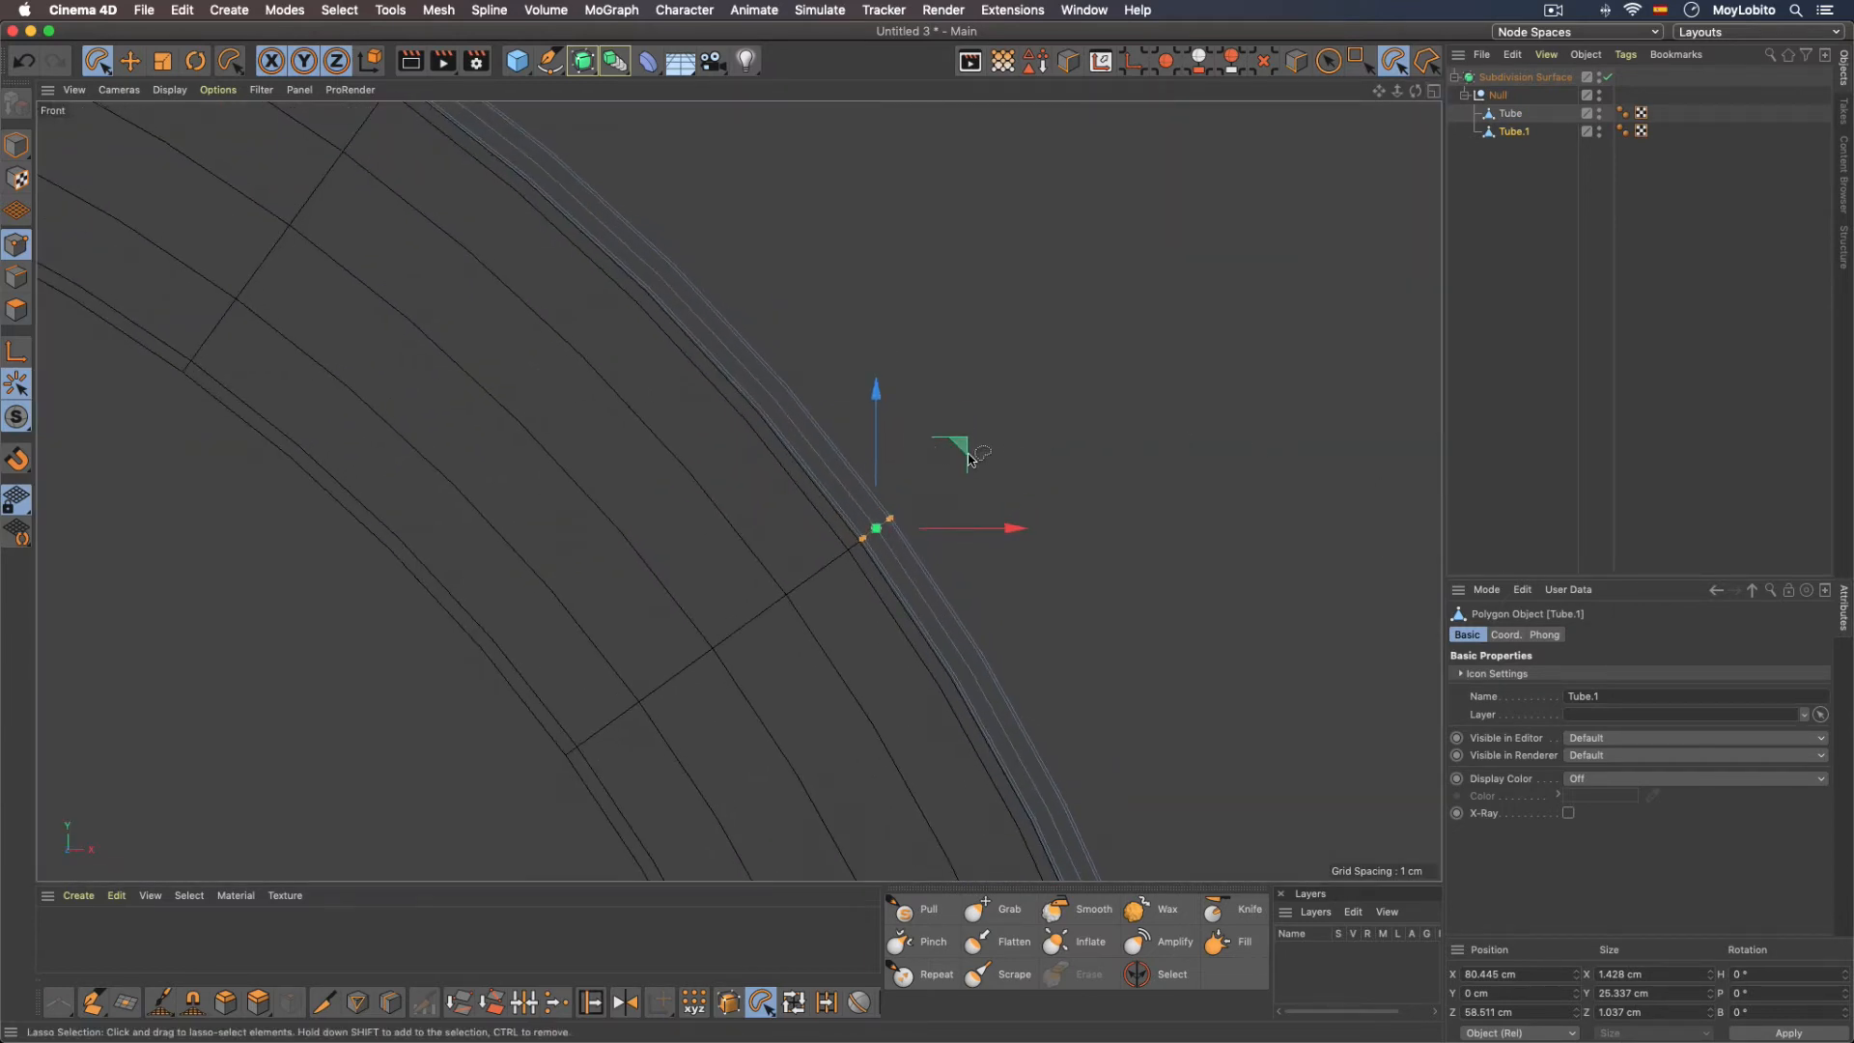
left_click_drag(970, 445, 546, 71)
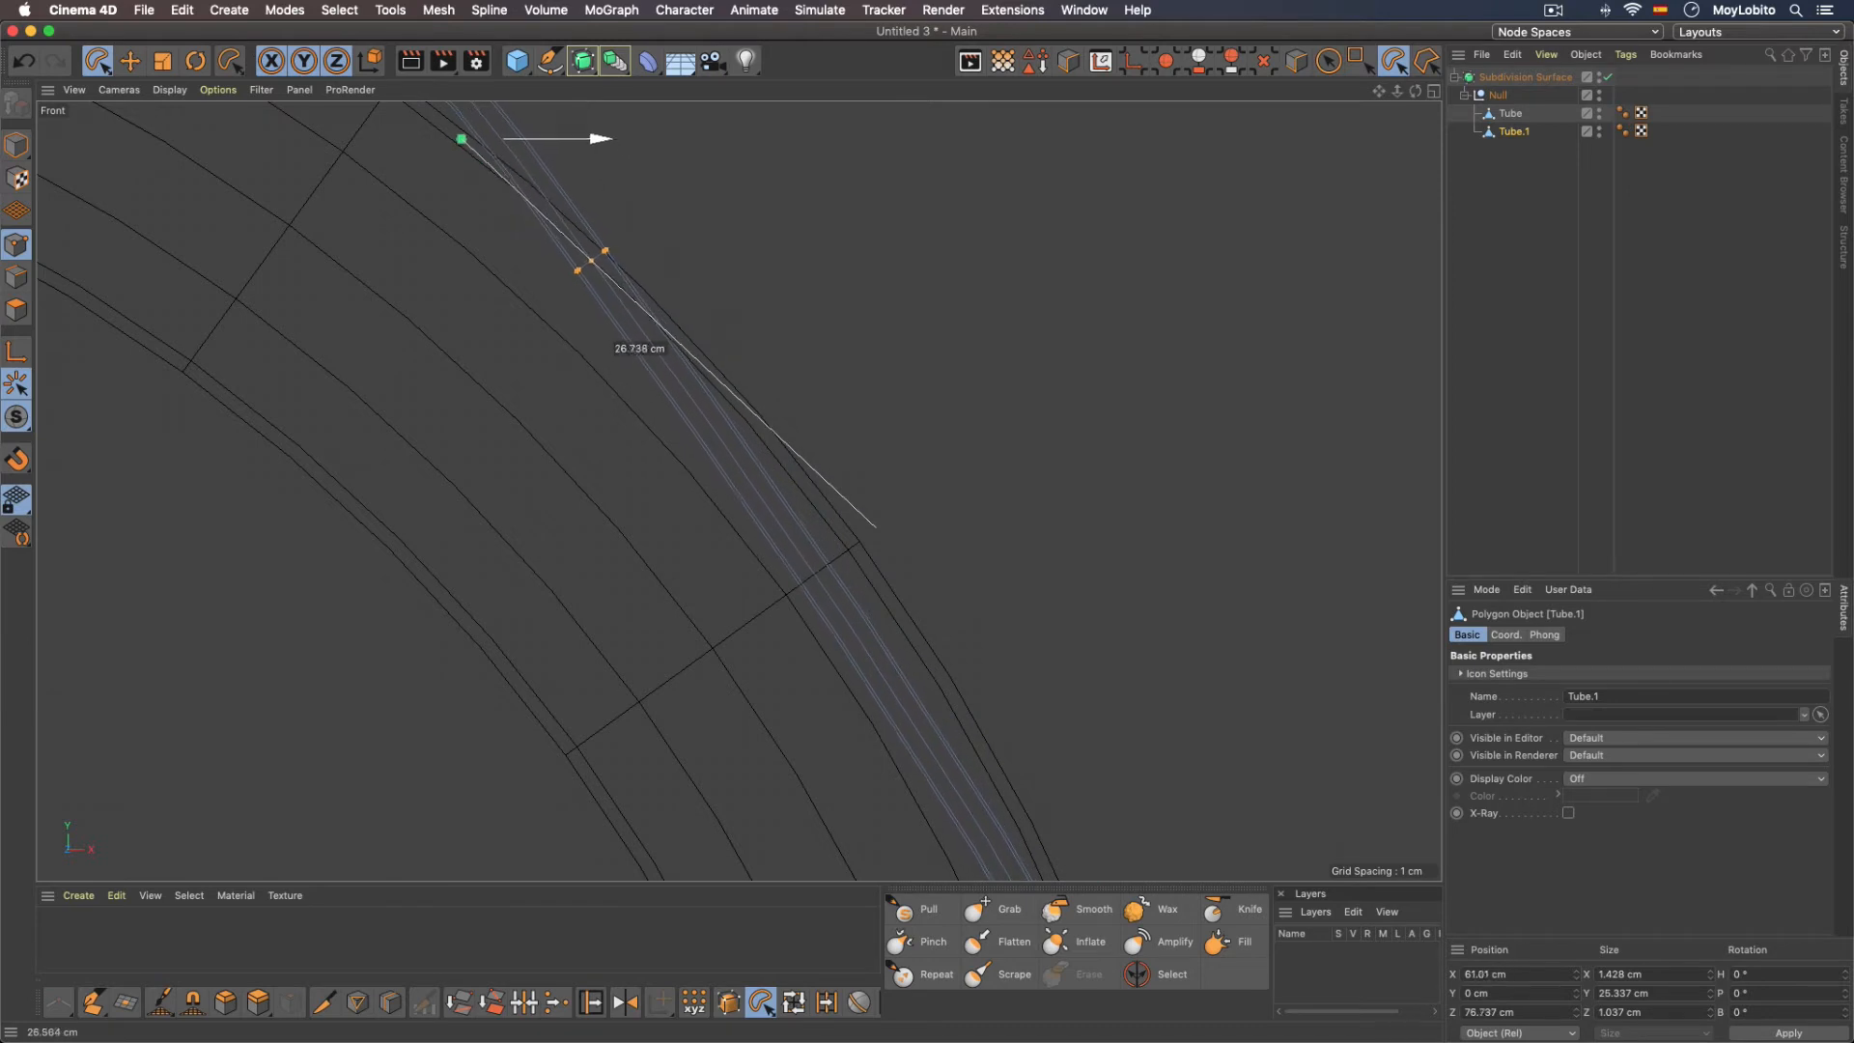
scroll(731, 287, "up", 3)
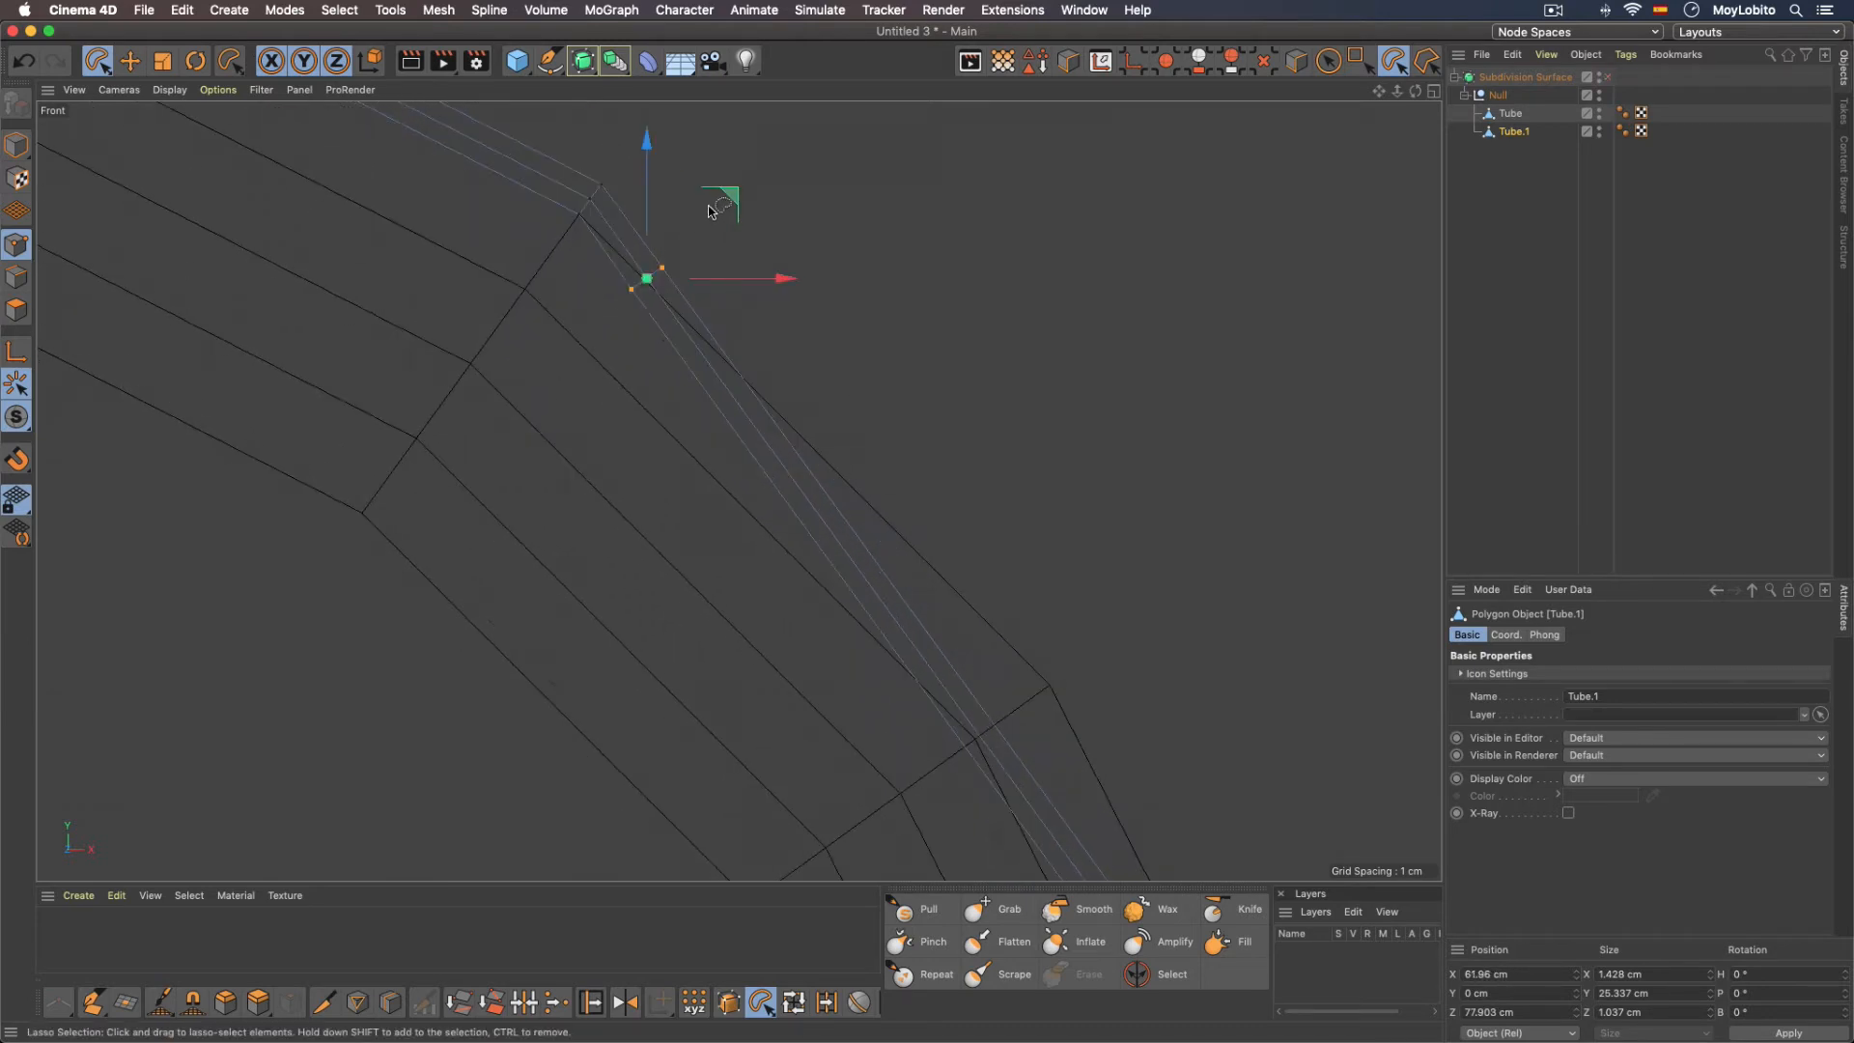
left_click_drag(720, 207, 737, 182)
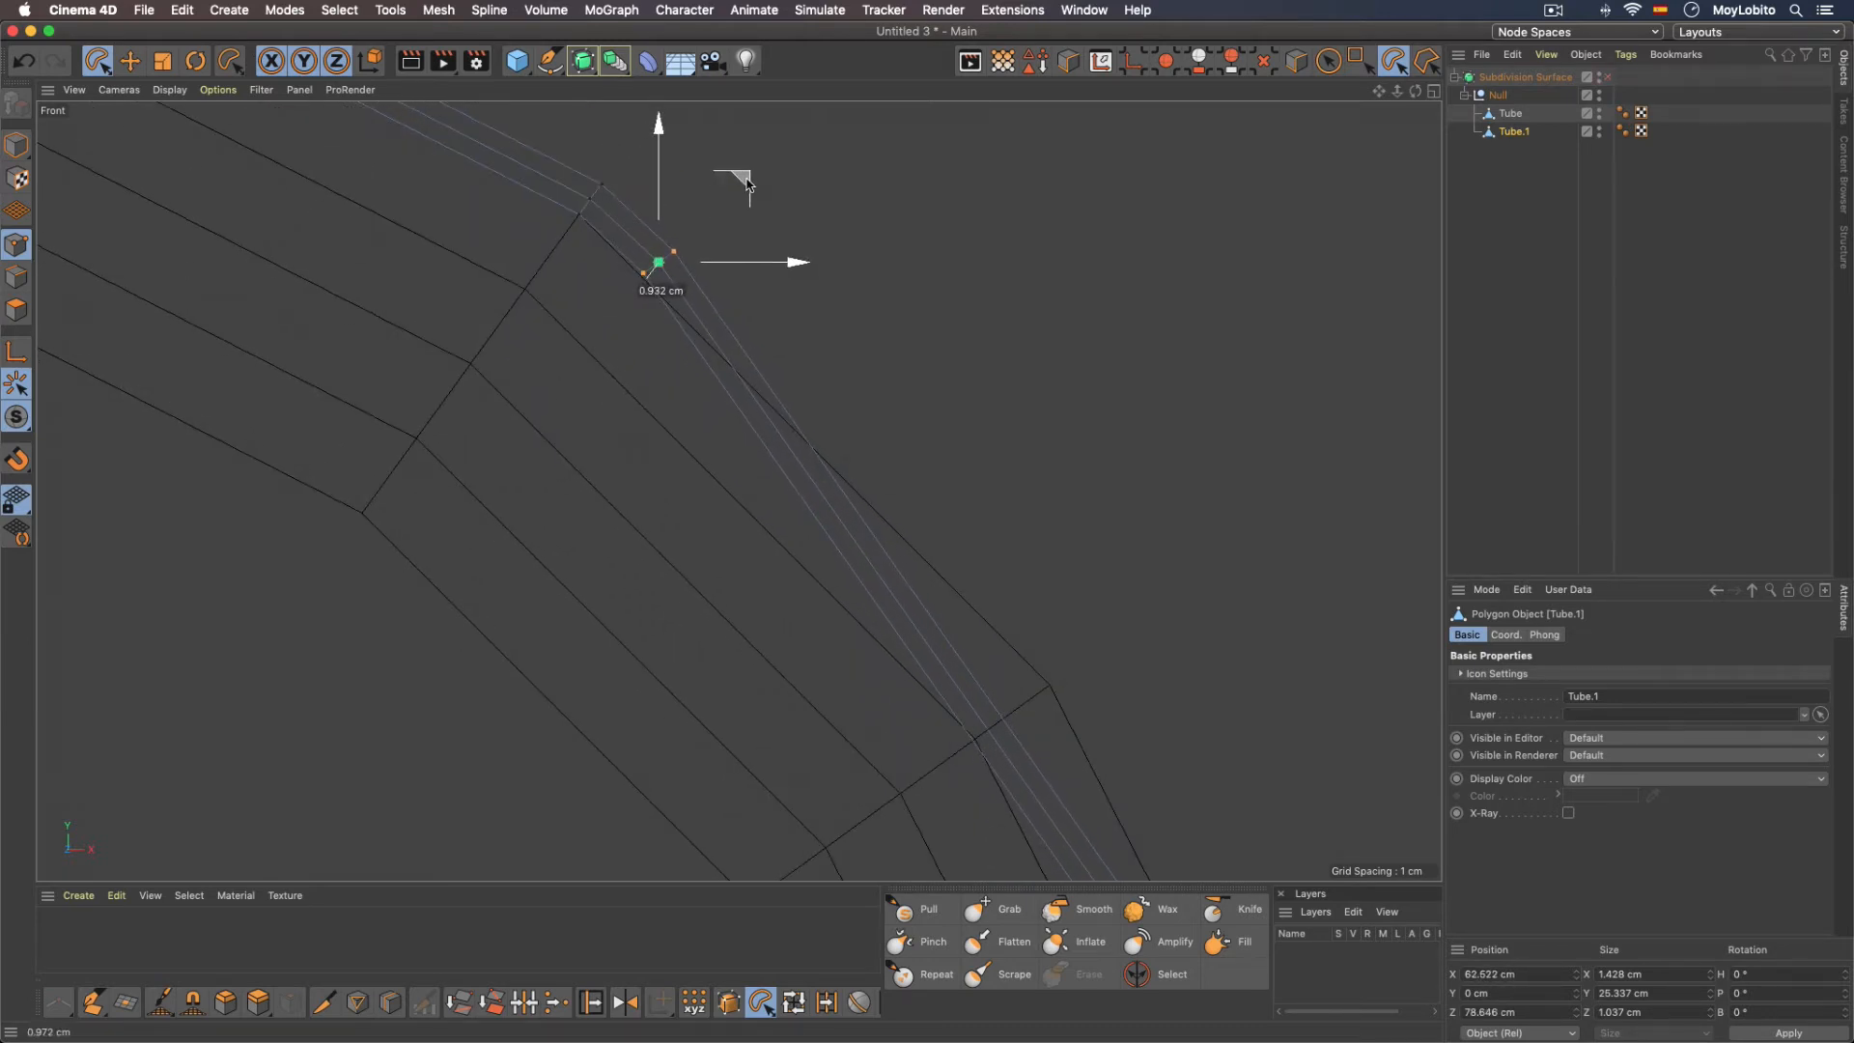
Step: Add a loop cut across Tube.1's long segment at 53.846% and move its points to the outer corner, at about X 81.8 cm and Z 59.2 cm
scroll(1000, 660, "down", 1)
scroll(1004, 666, "down", 2)
scroll(985, 551, "up", 2)
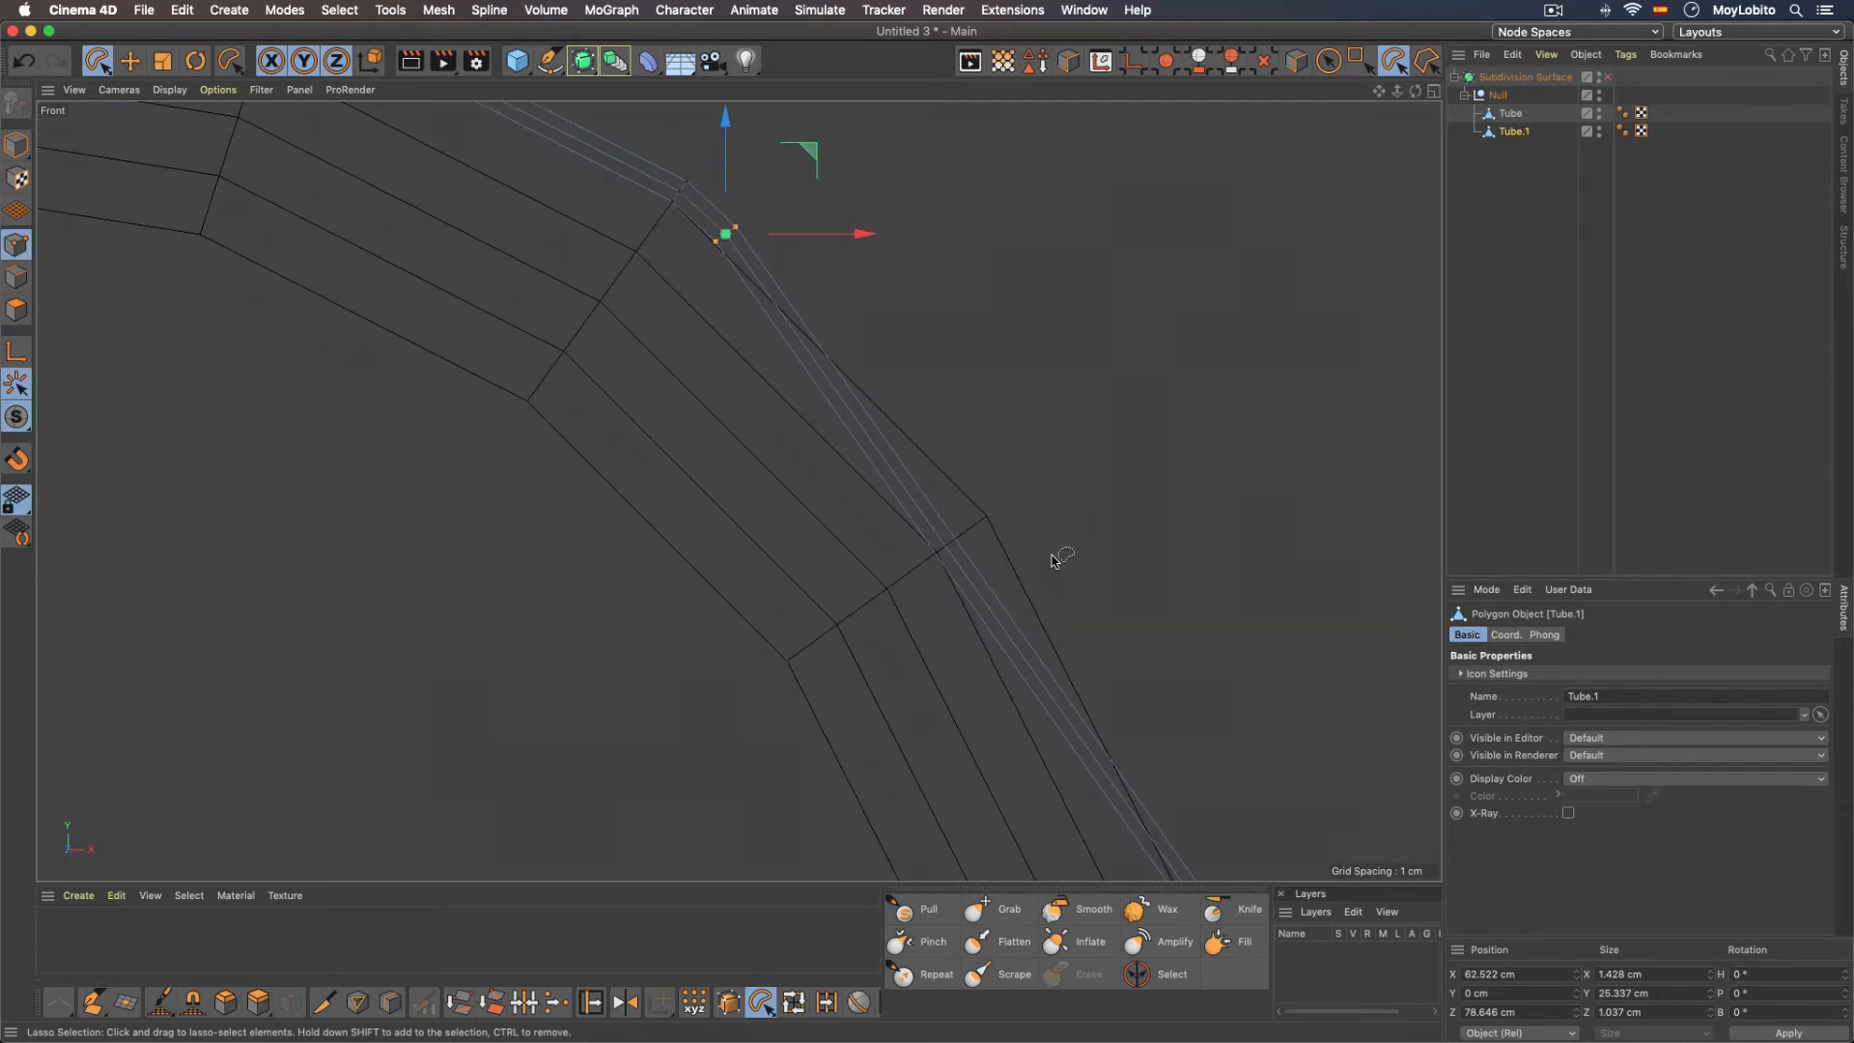
key("k")
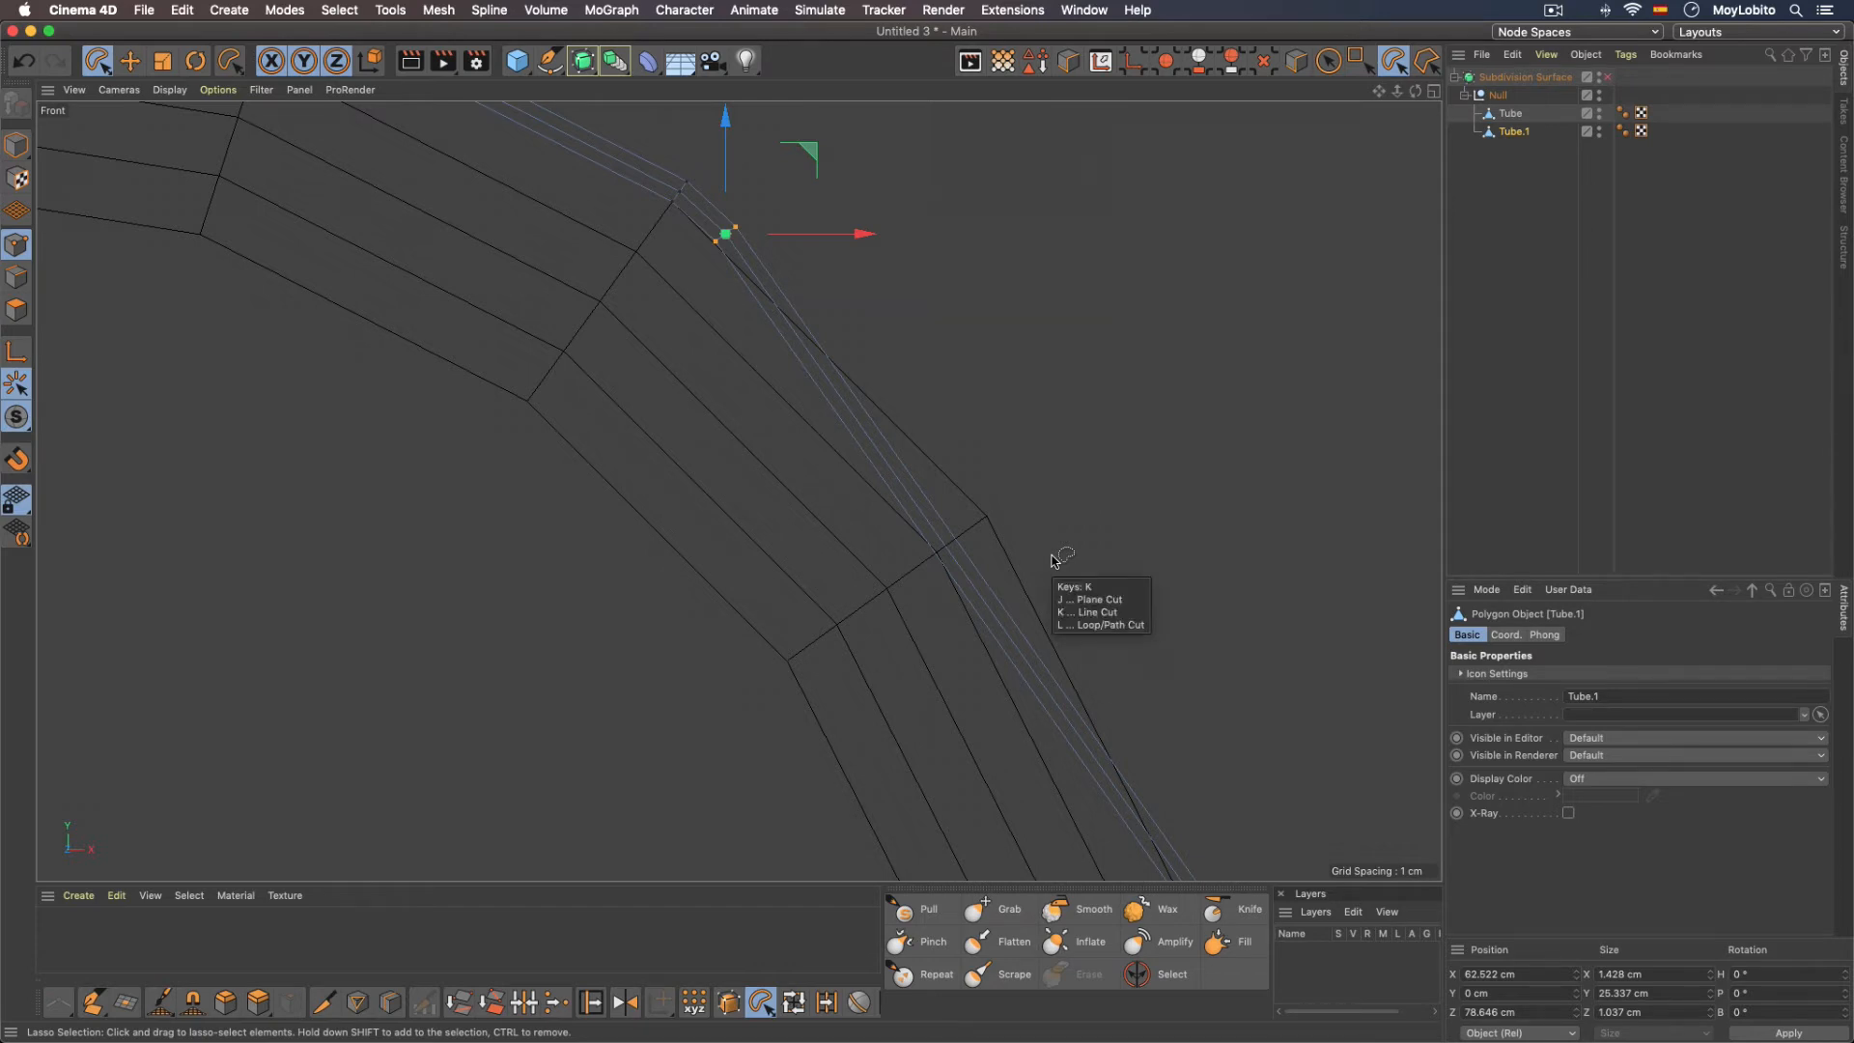
key("l")
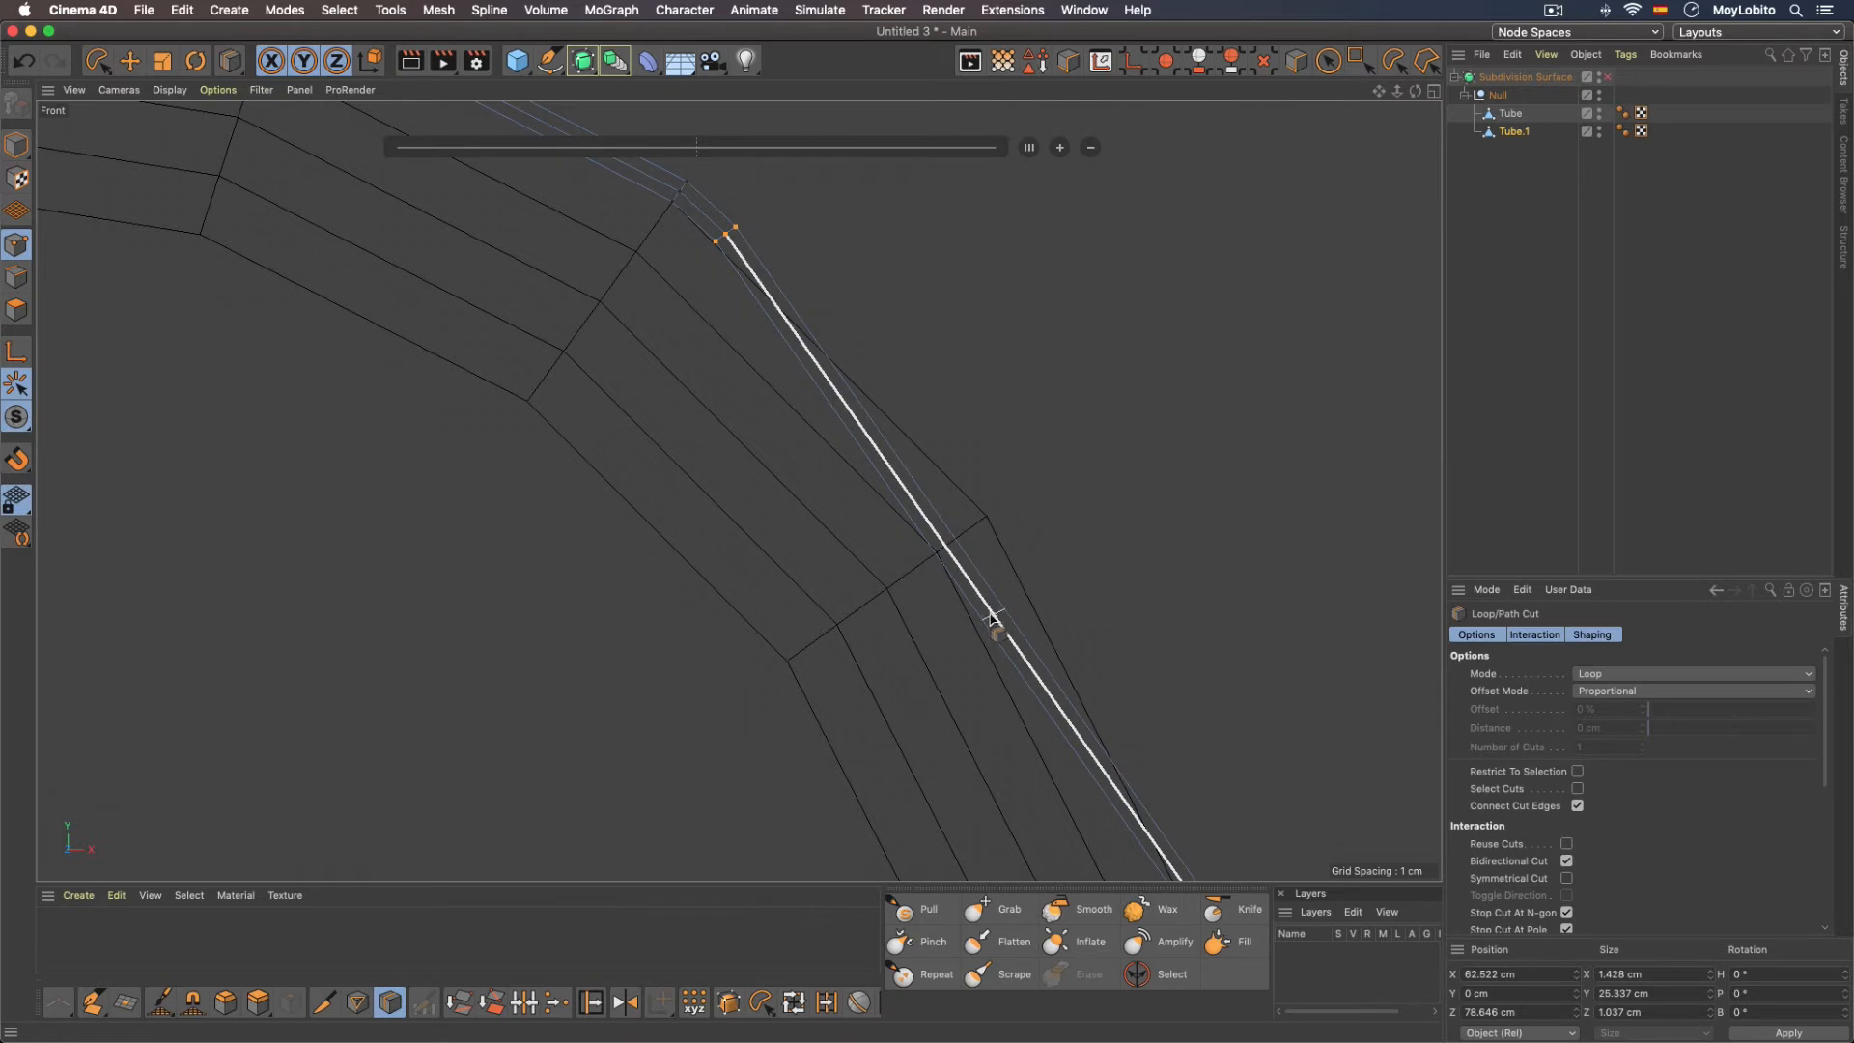
left_click(937, 552)
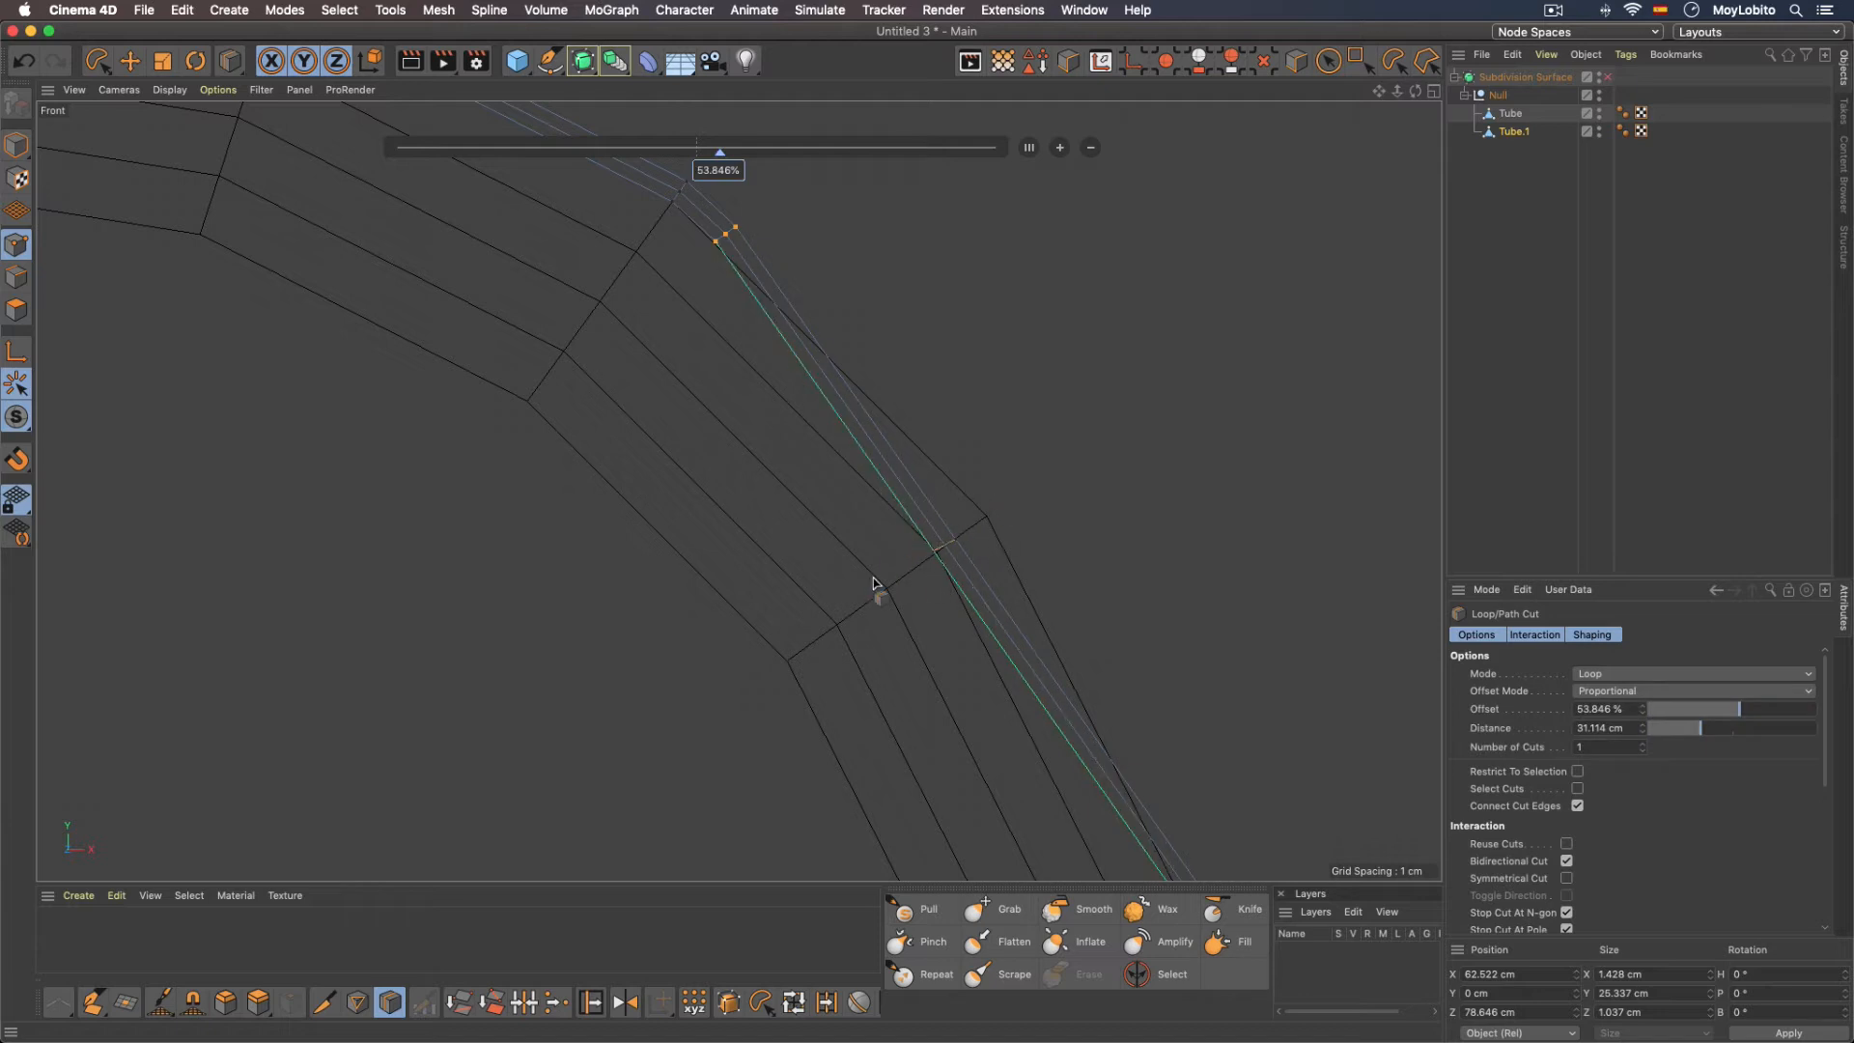
key("8")
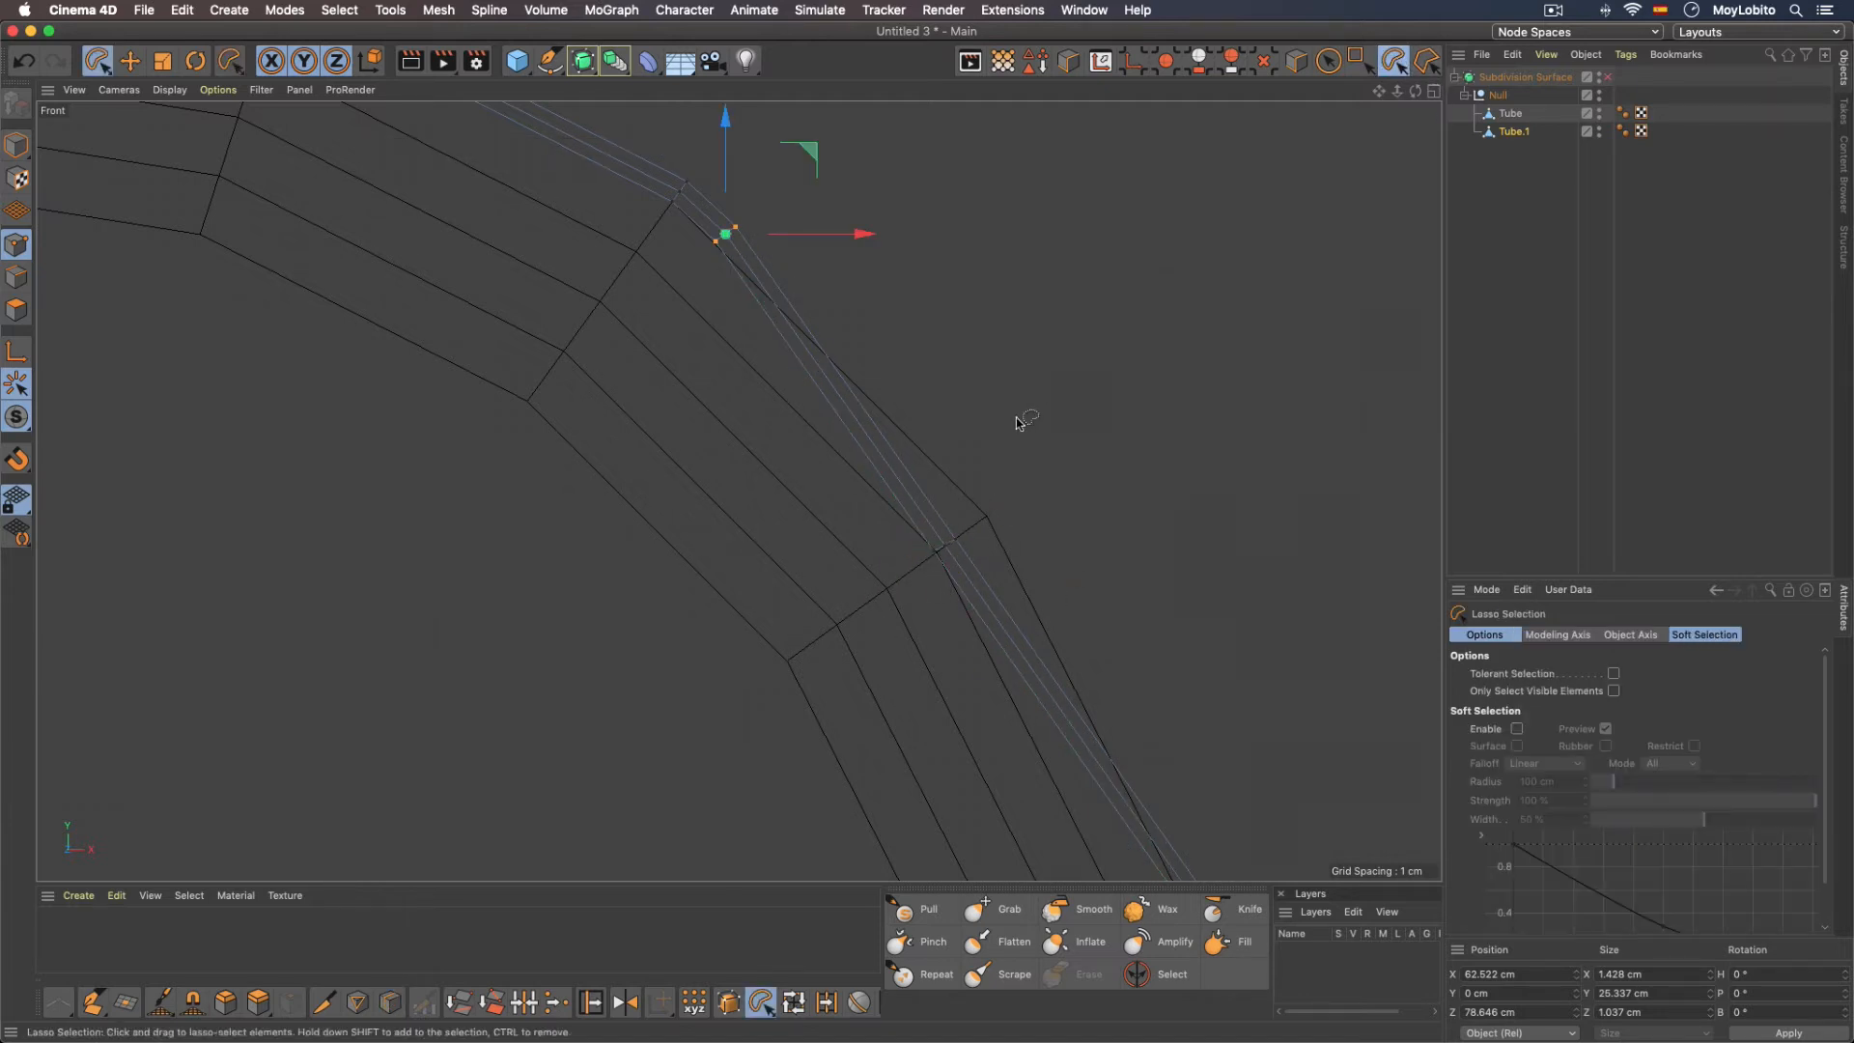
mouse_move(953, 489)
left_mouse_down()
mouse_move(1034, 558)
mouse_move(985, 490)
mouse_move(1082, 433)
left_mouse_up()
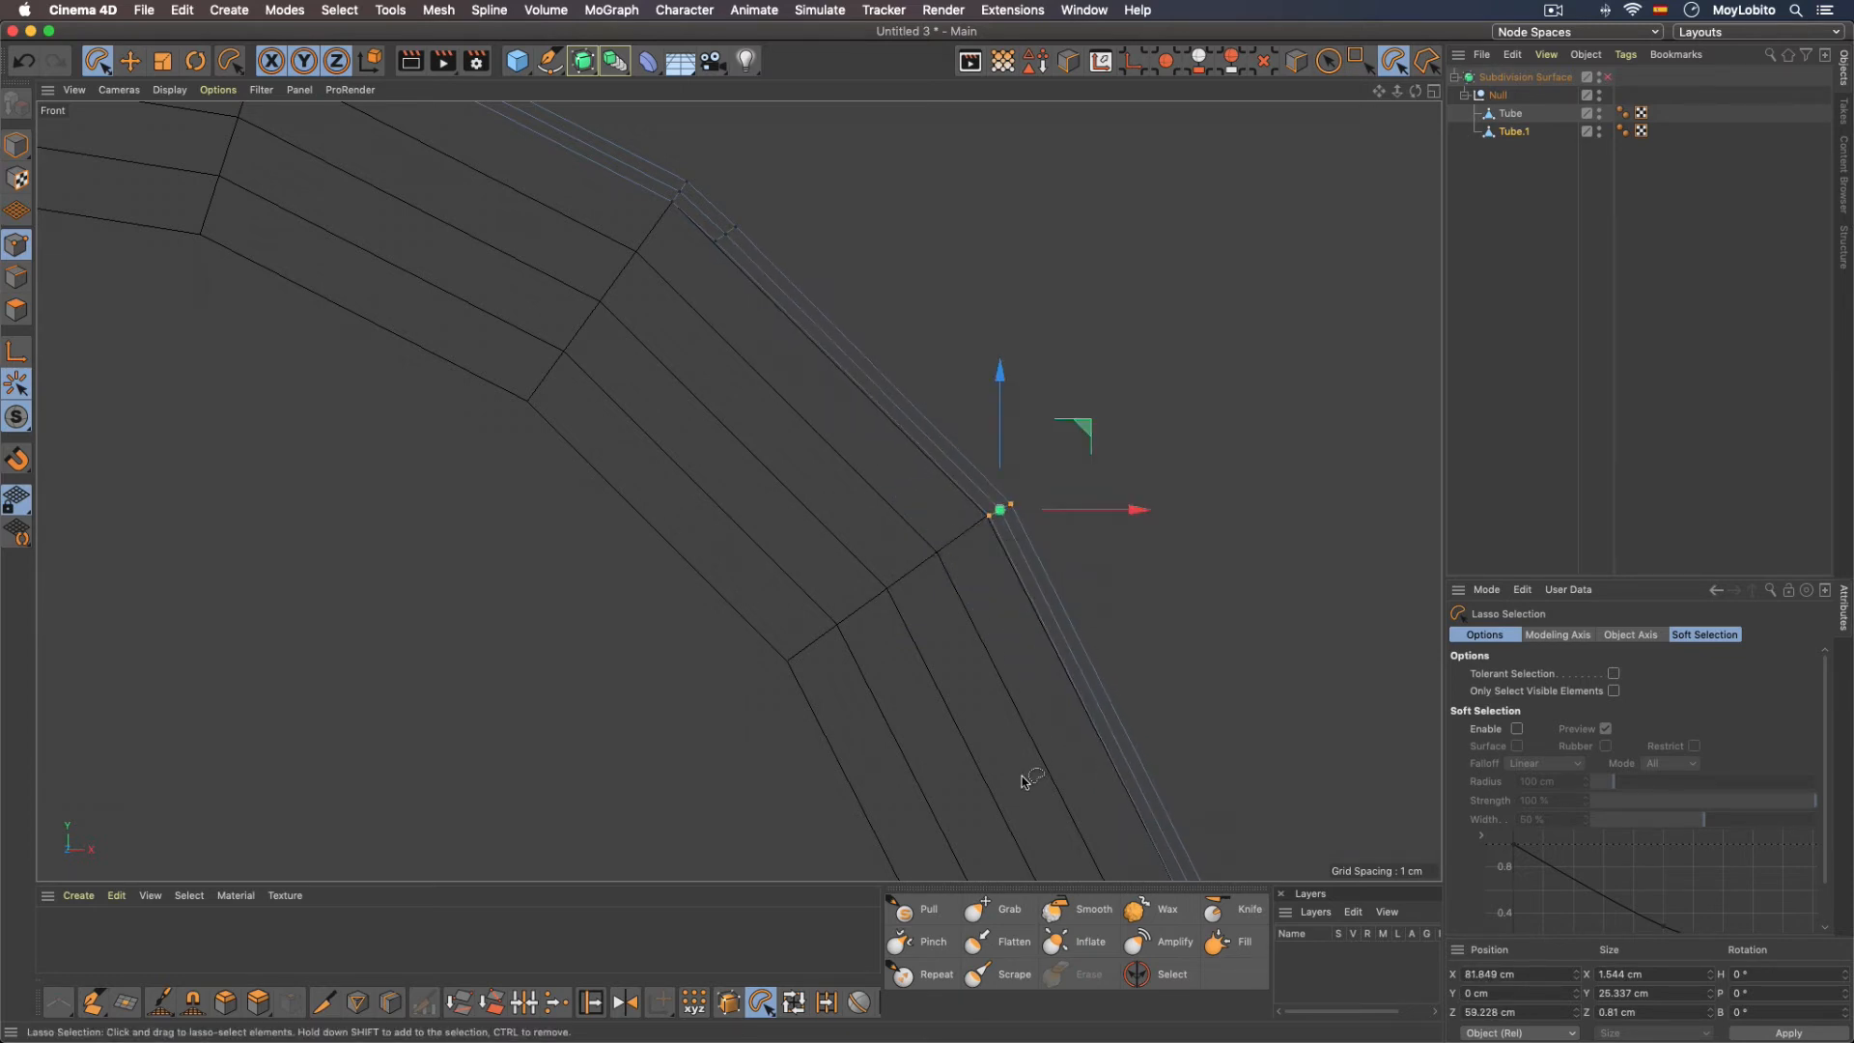
Step: Compare the fit of the two tubes in the perspective view with the Subdivision Surface enabled and disabled
left_click(1433, 89)
left_click(730, 91)
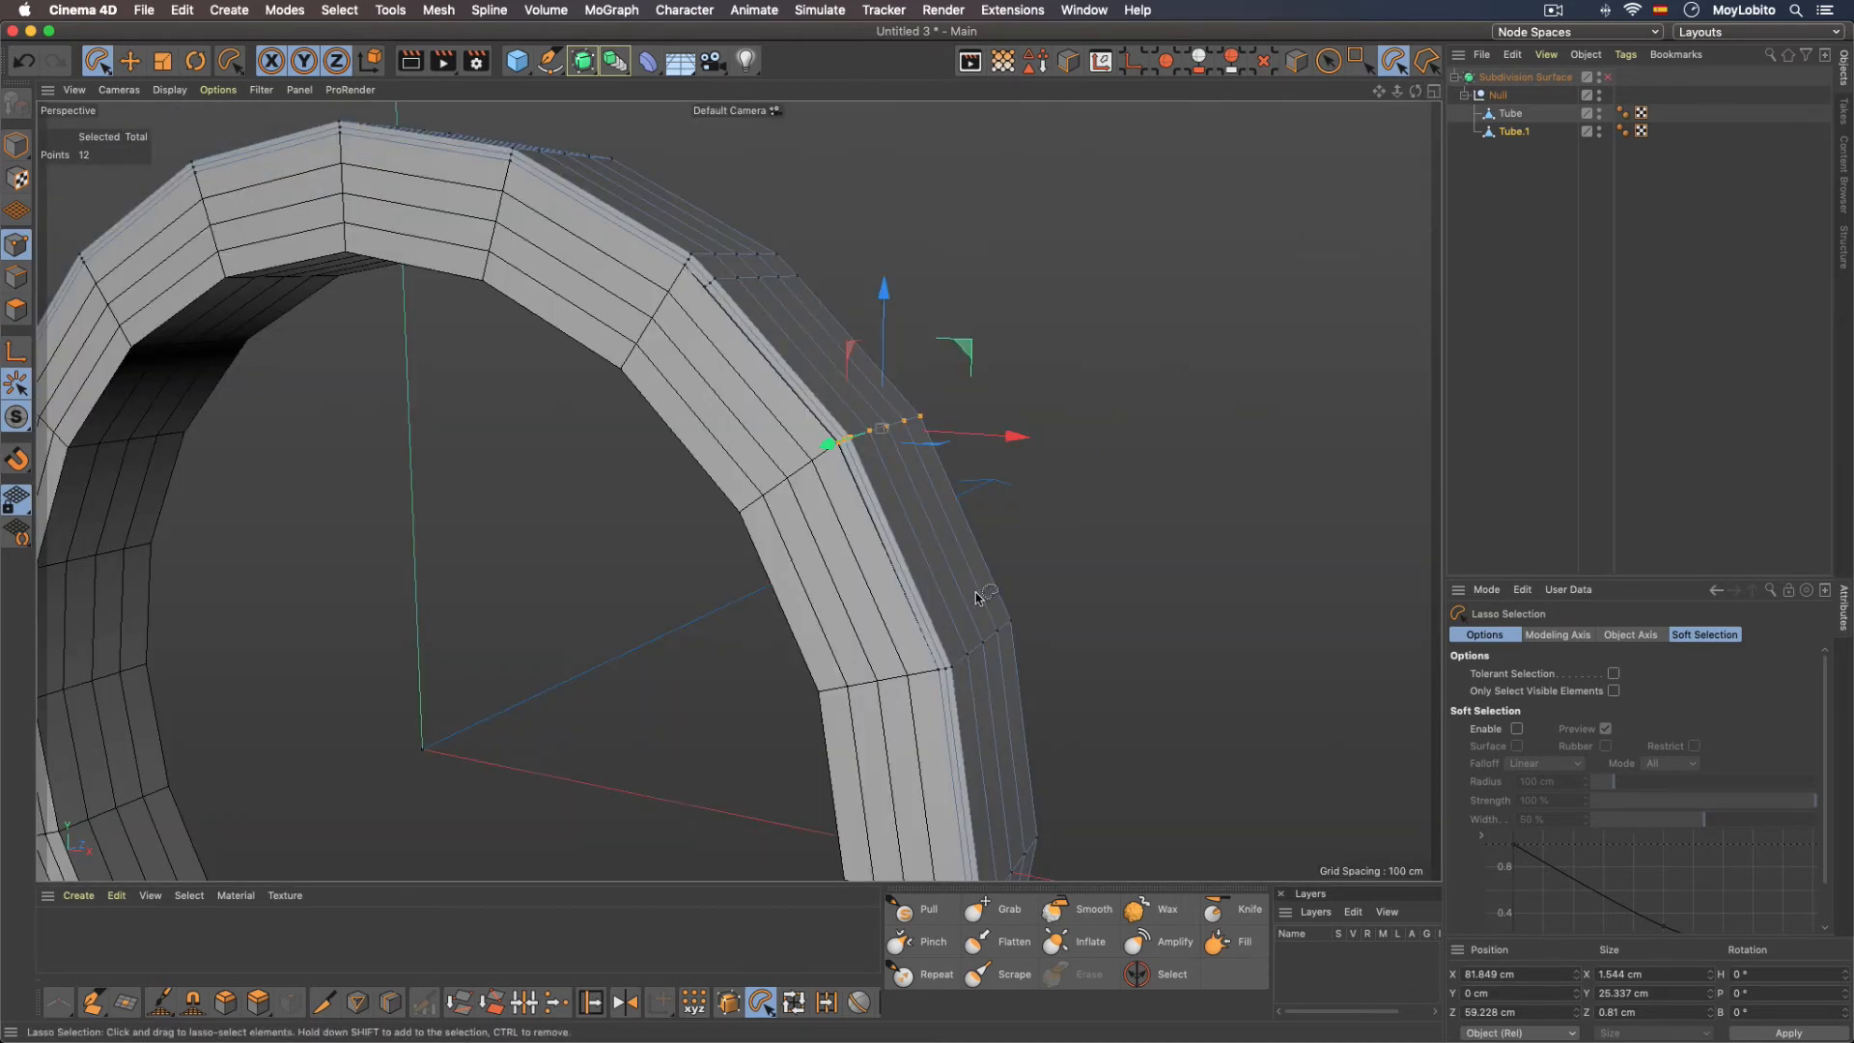
left_click(1608, 77)
scroll(973, 493, "up", 5)
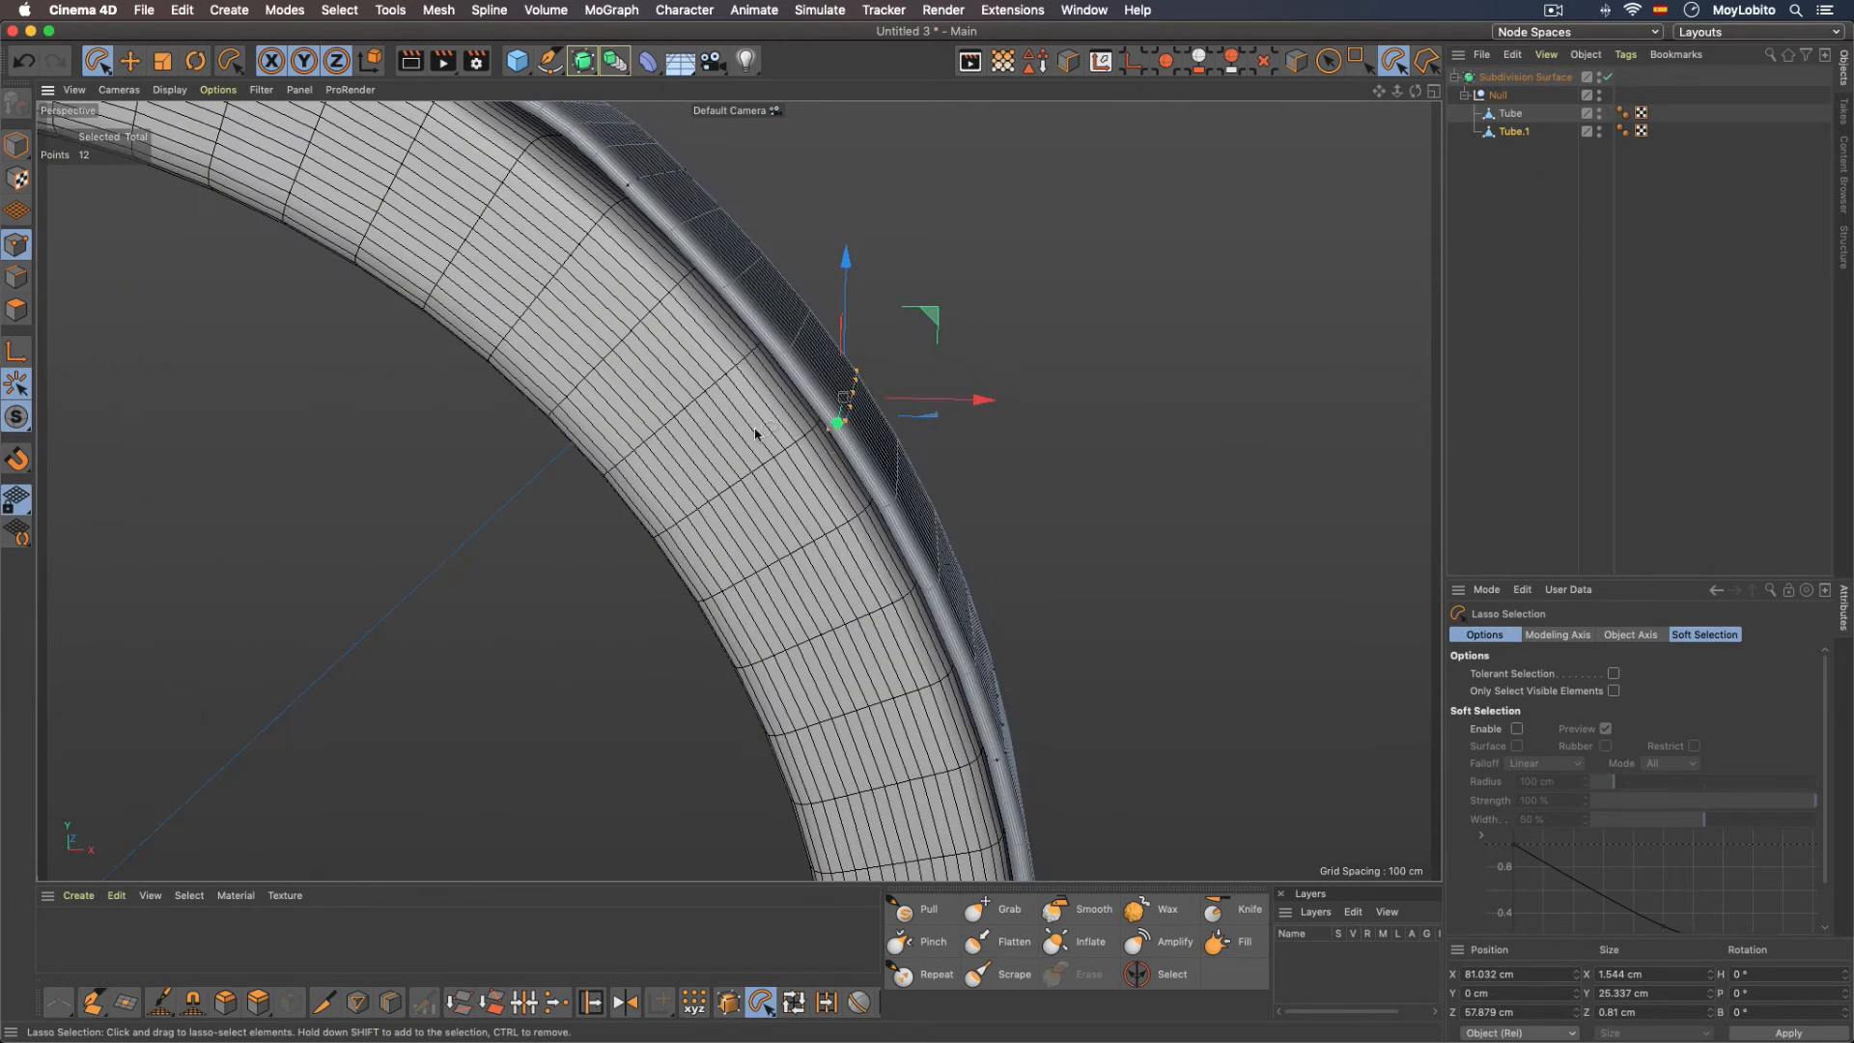
scroll(828, 430, "up", 2)
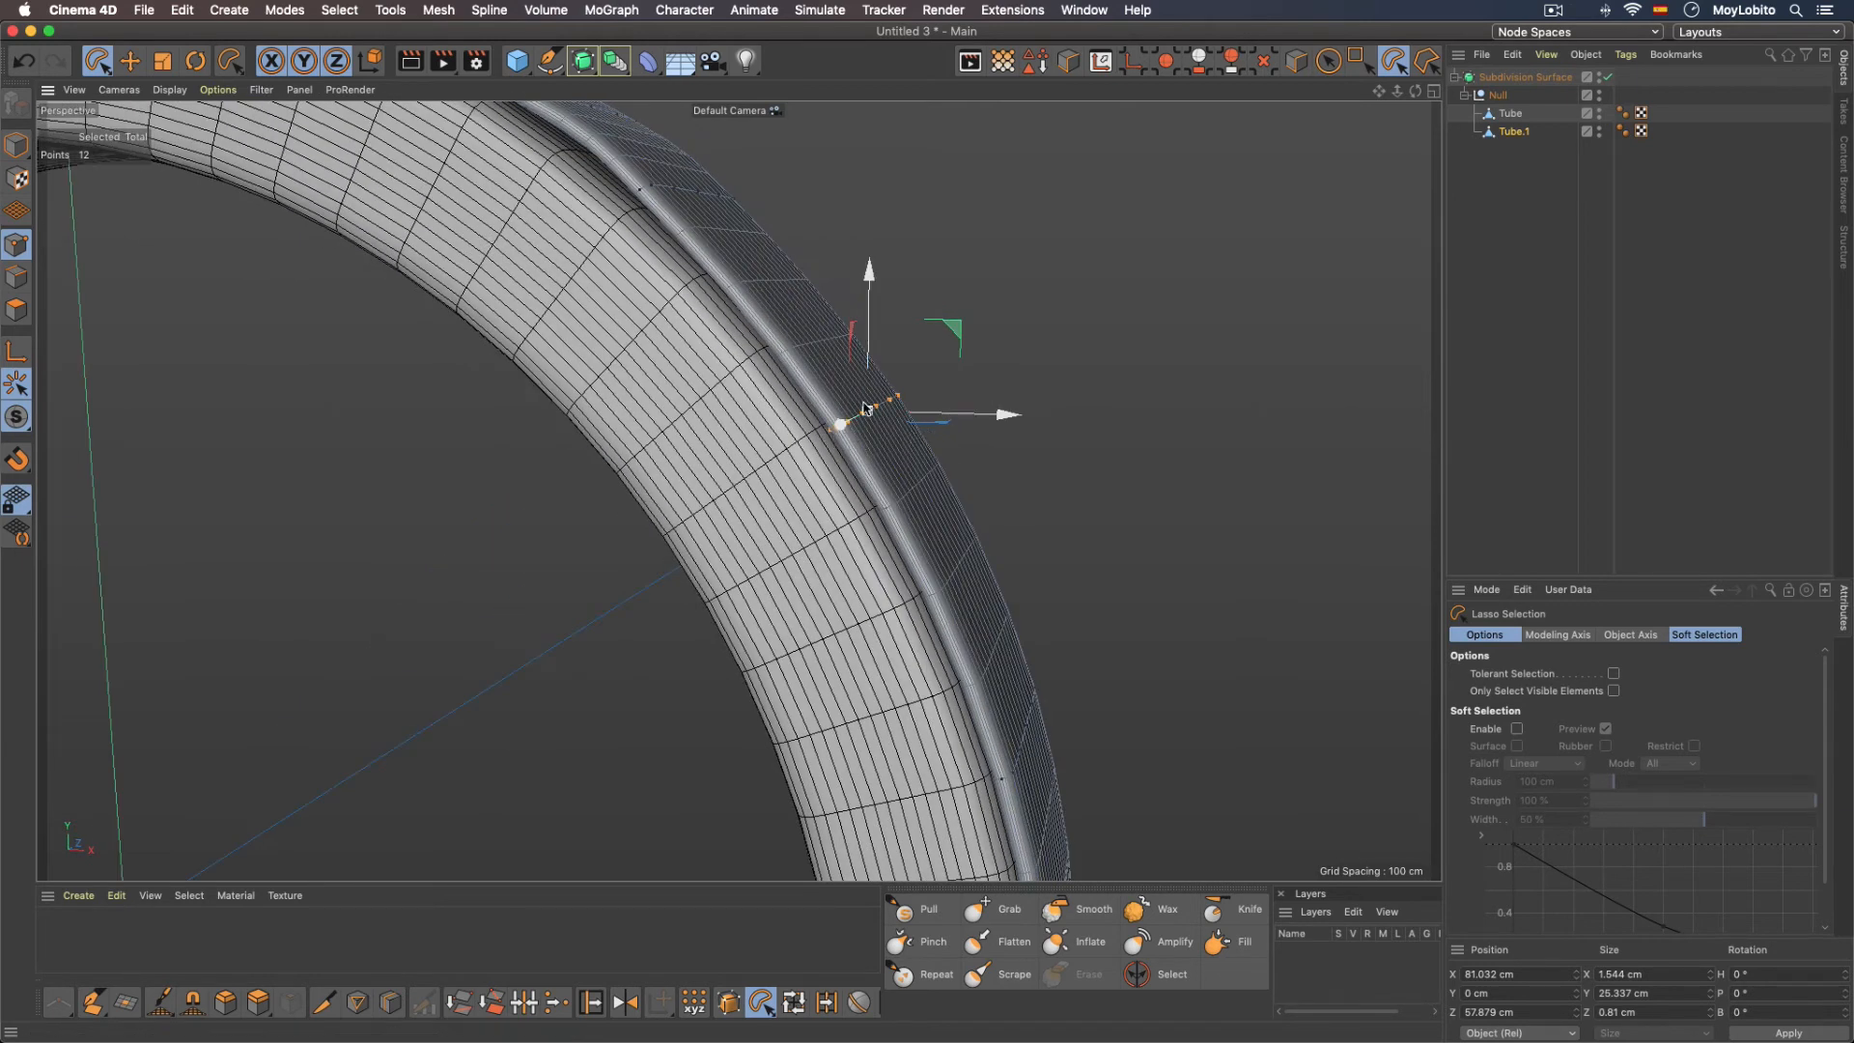
key("q")
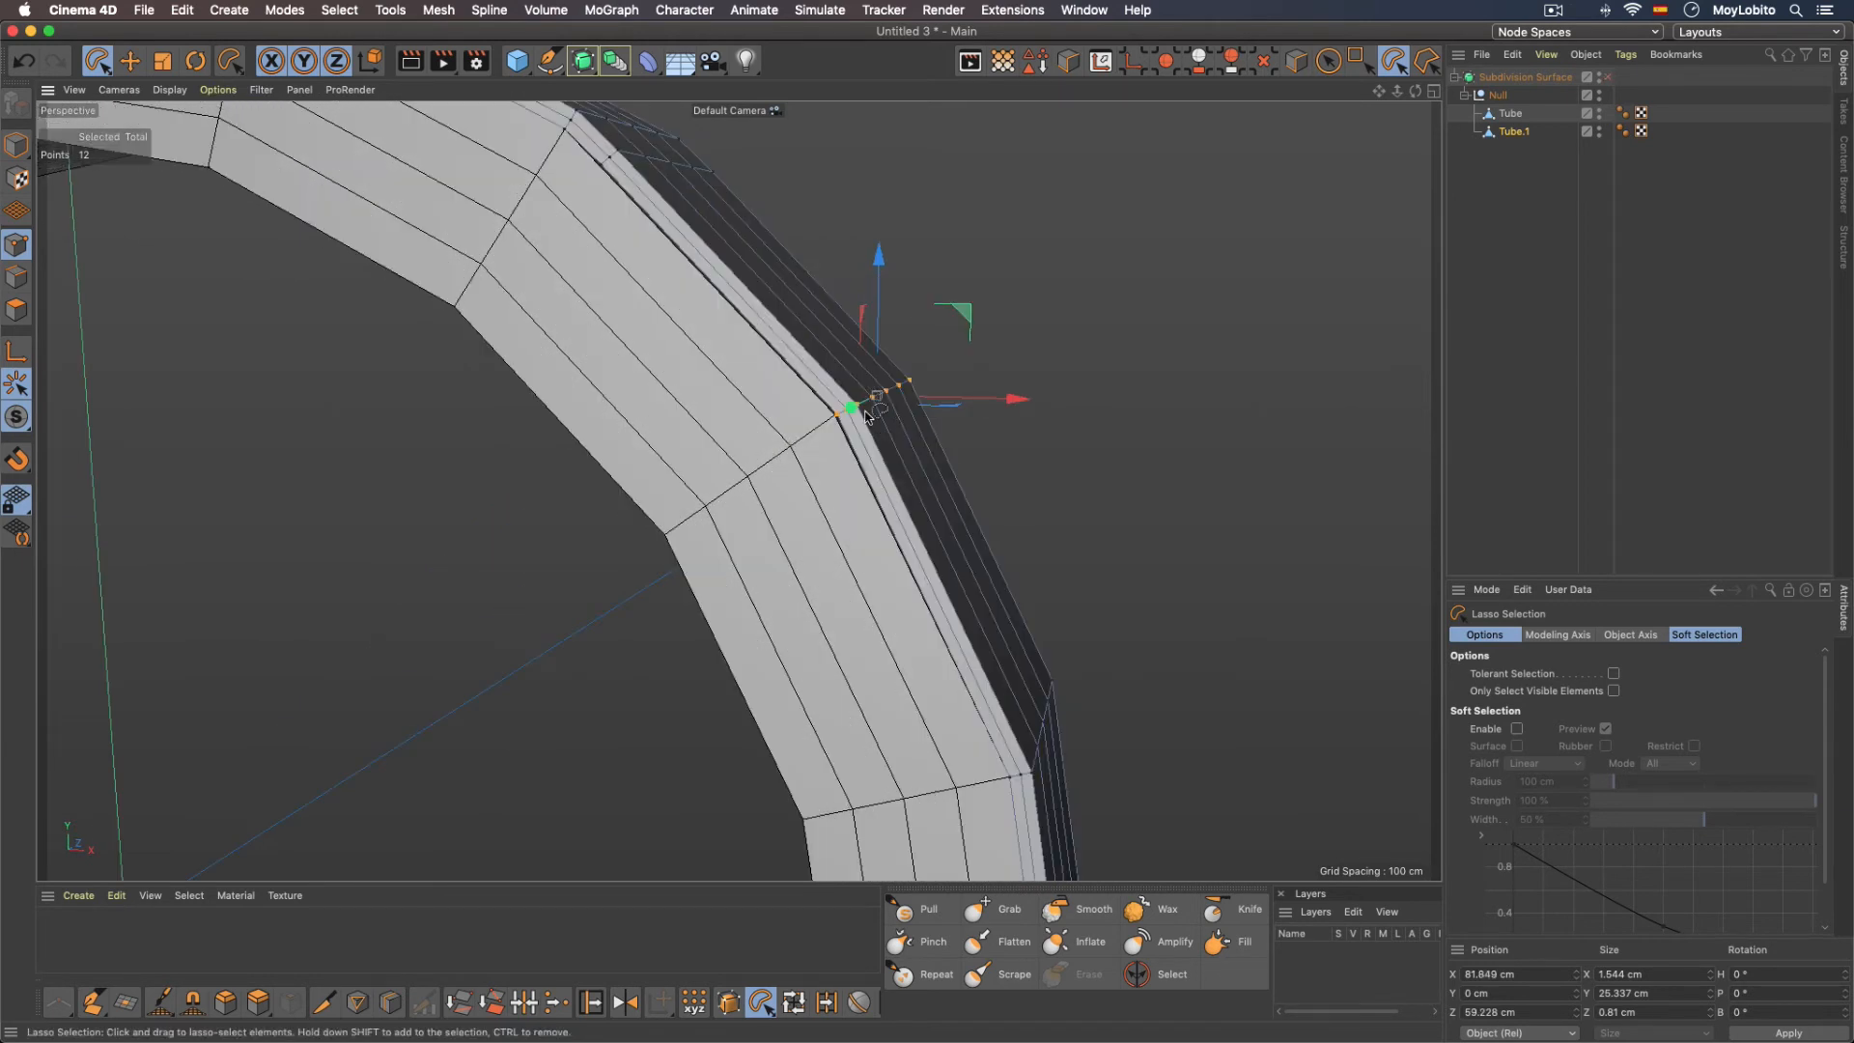
left_click_drag(866, 417, 900, 409, "alt")
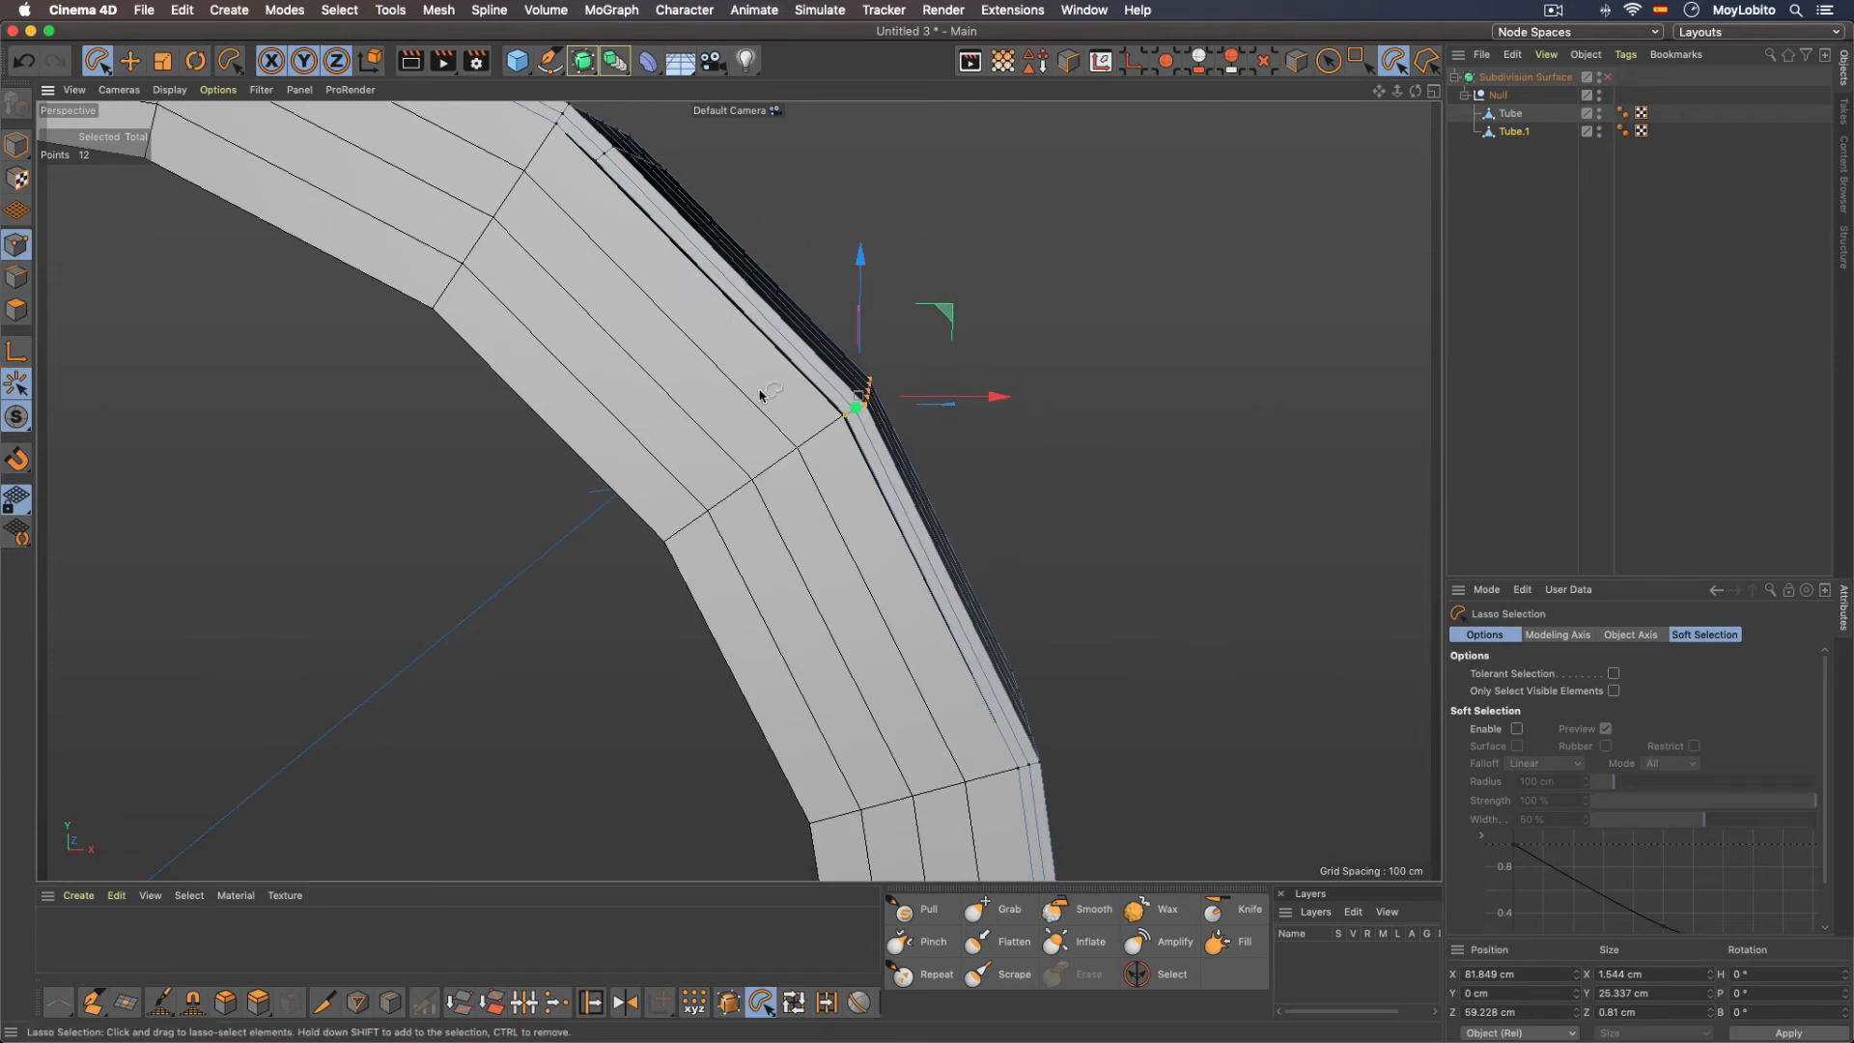
Step: Undo the loop cut and point moves on Tube.1 until the points at its outer corner are selected without the extra loop
middle_click_drag(761, 393, 896, 501, "alt")
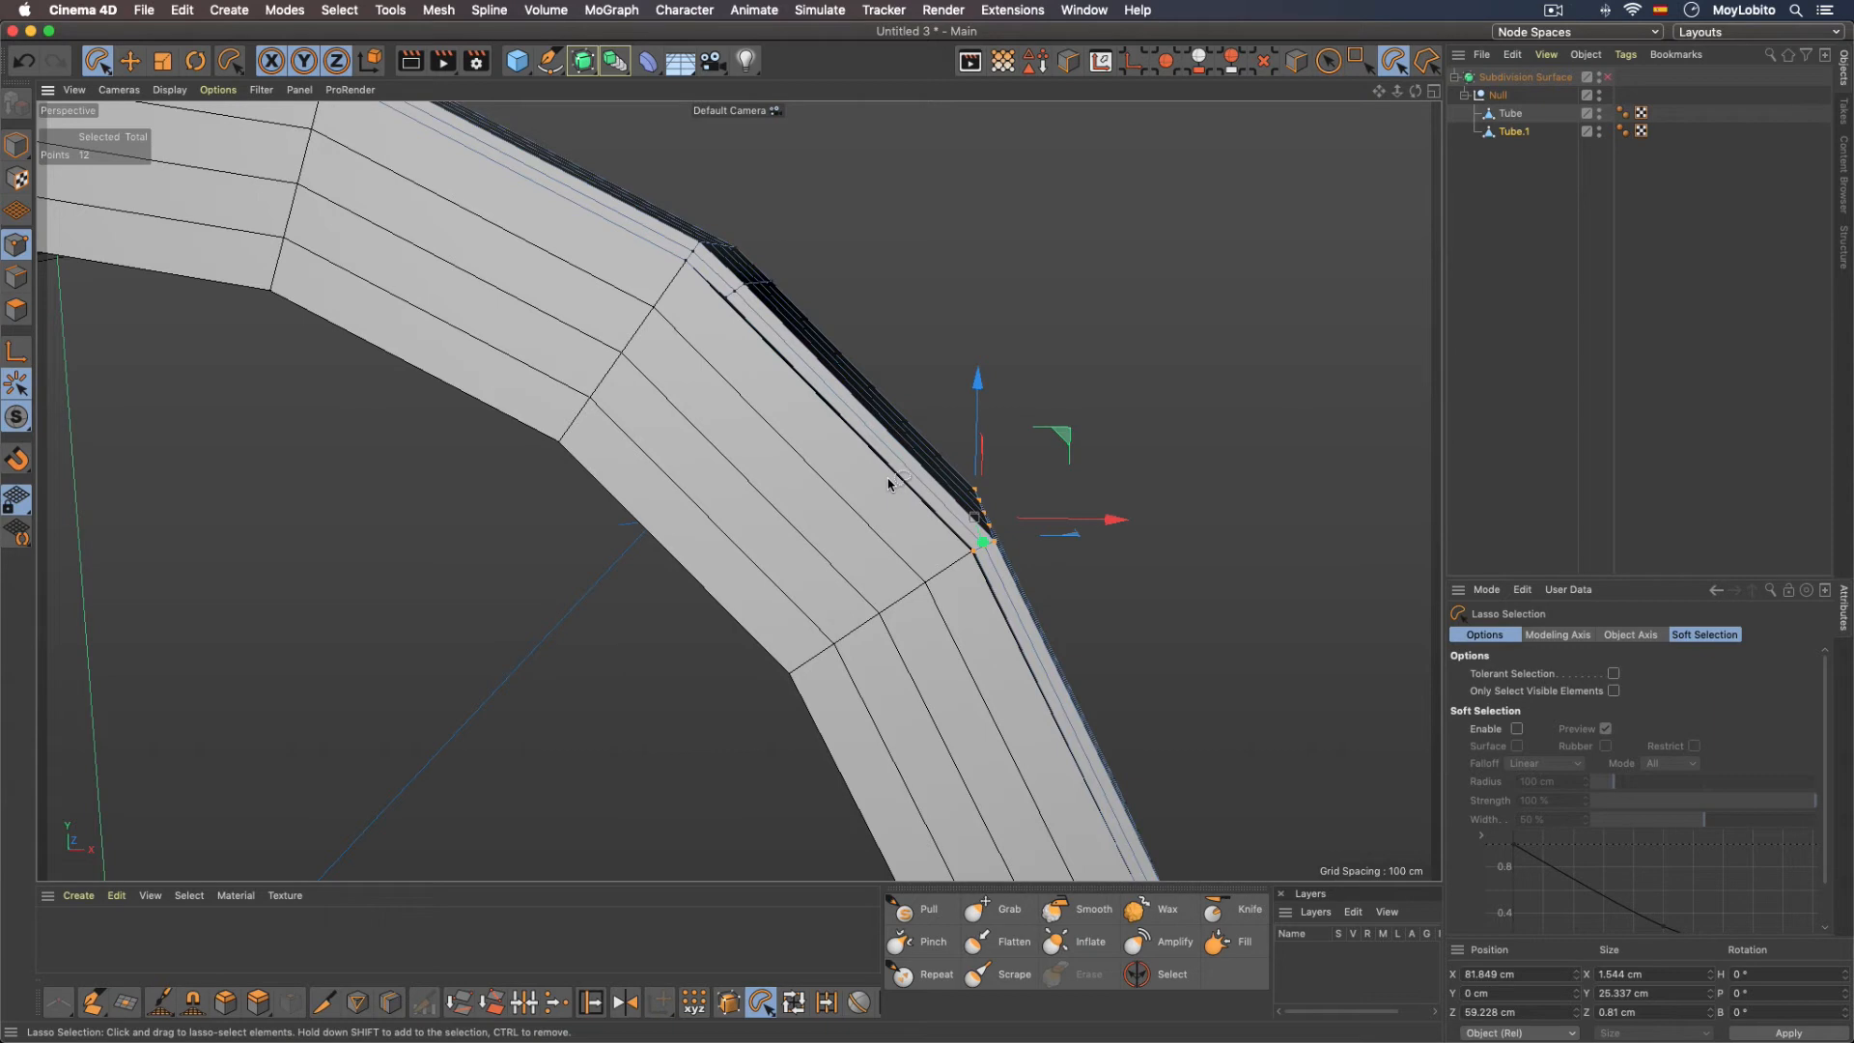
left_click(31, 63)
left_click(32, 63)
left_click(32, 62)
left_click(32, 63)
left_click(32, 62)
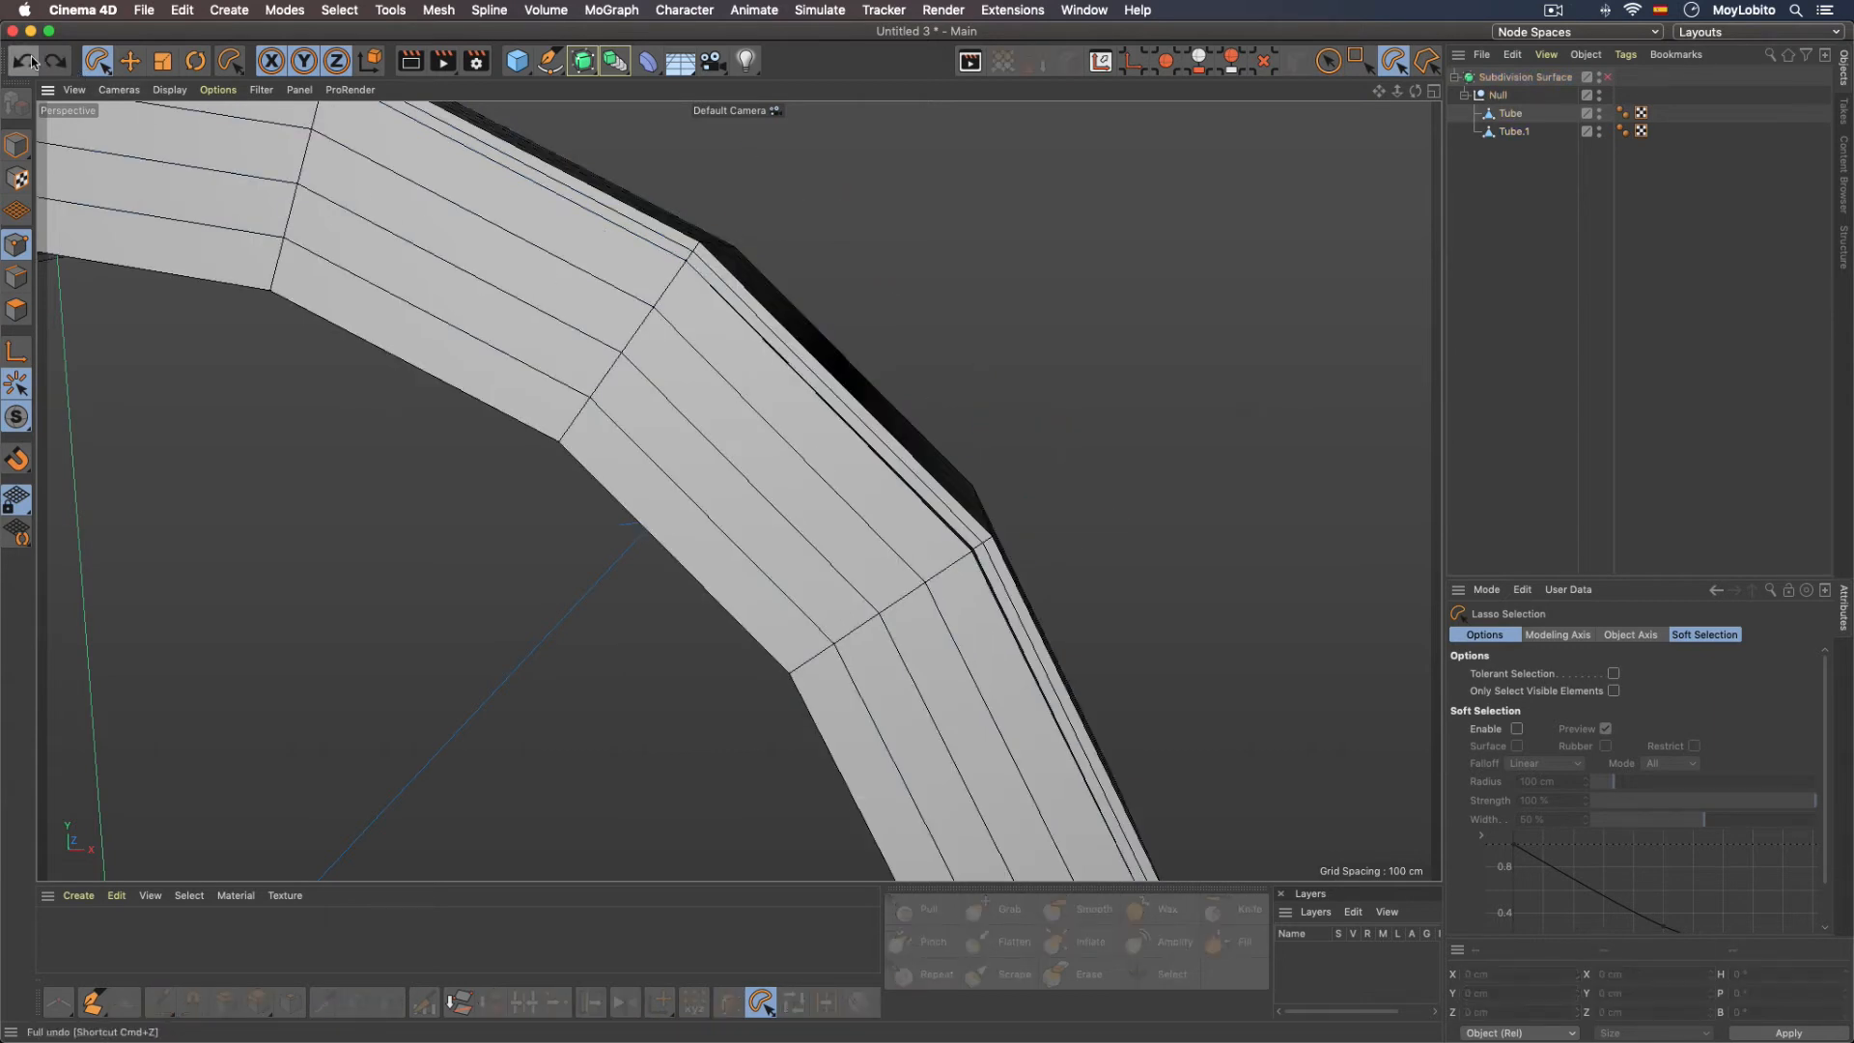
left_click(32, 62)
left_click(32, 63)
left_click(32, 63)
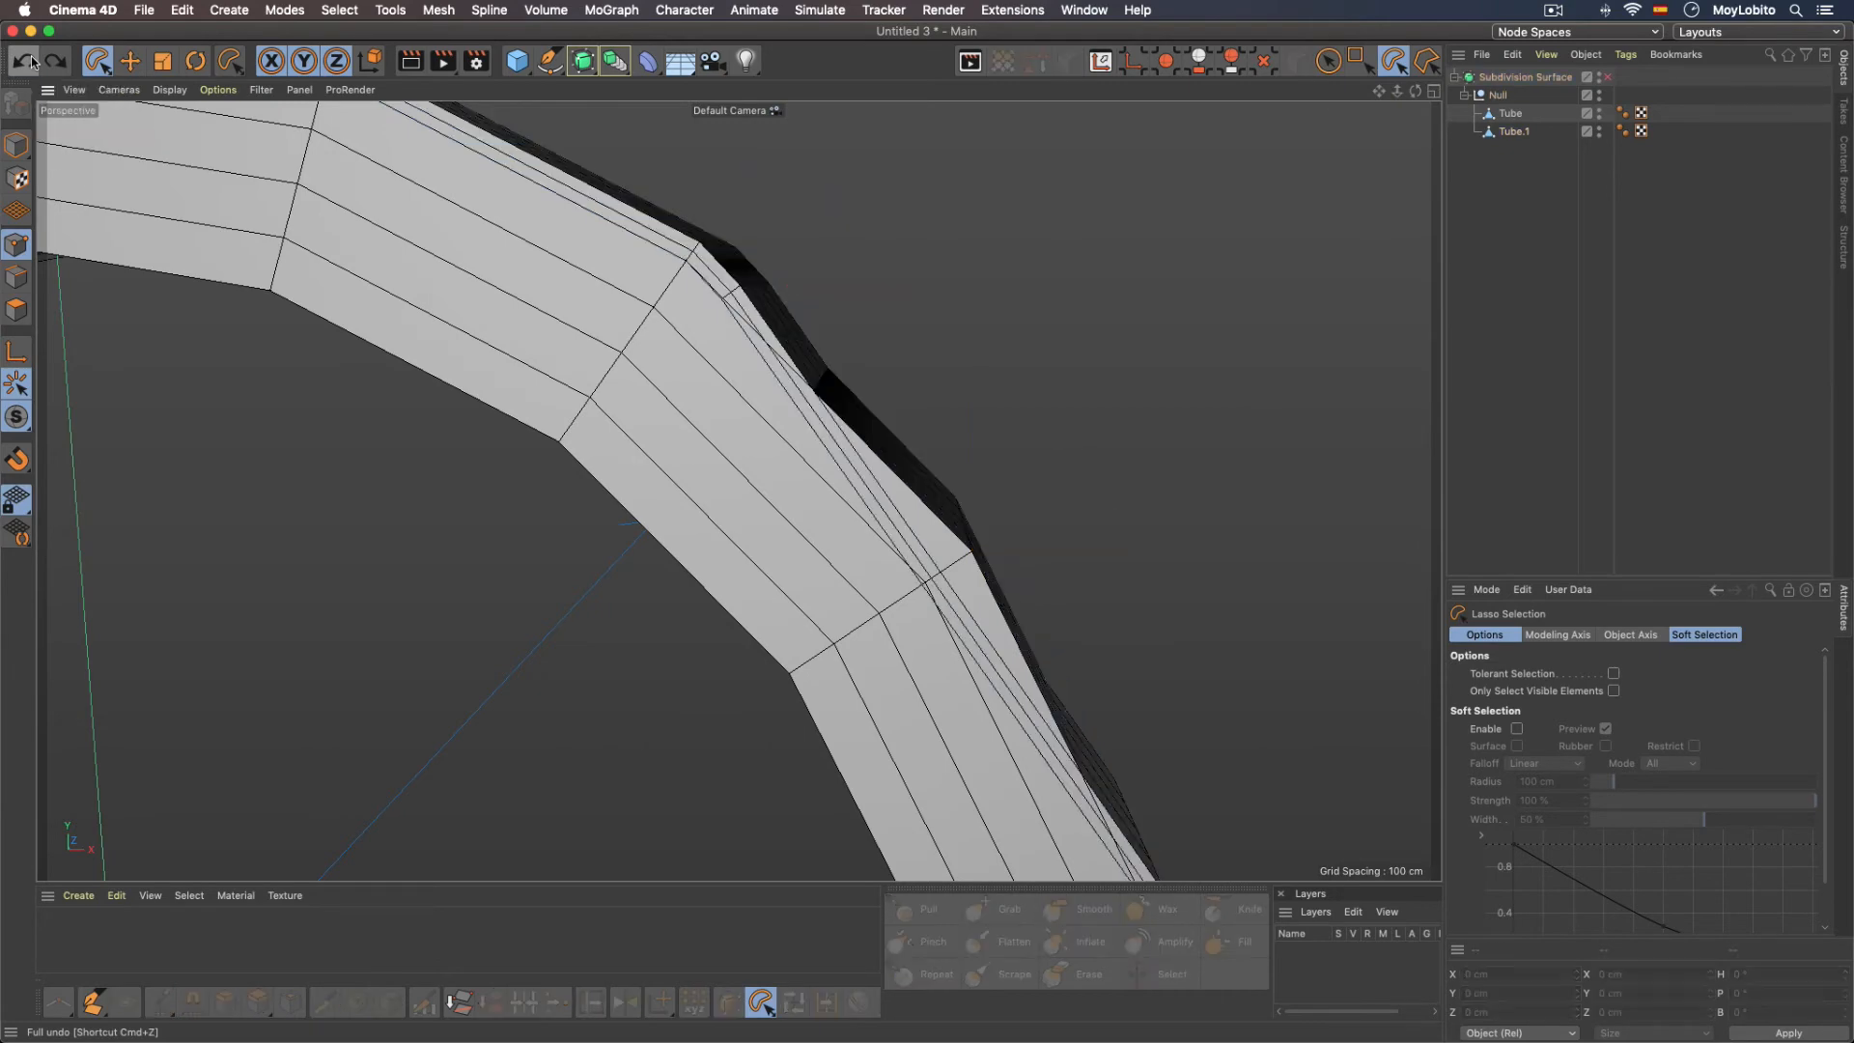
left_click(32, 63)
left_click(32, 63)
left_click(32, 63)
left_click(32, 63)
left_click(32, 63)
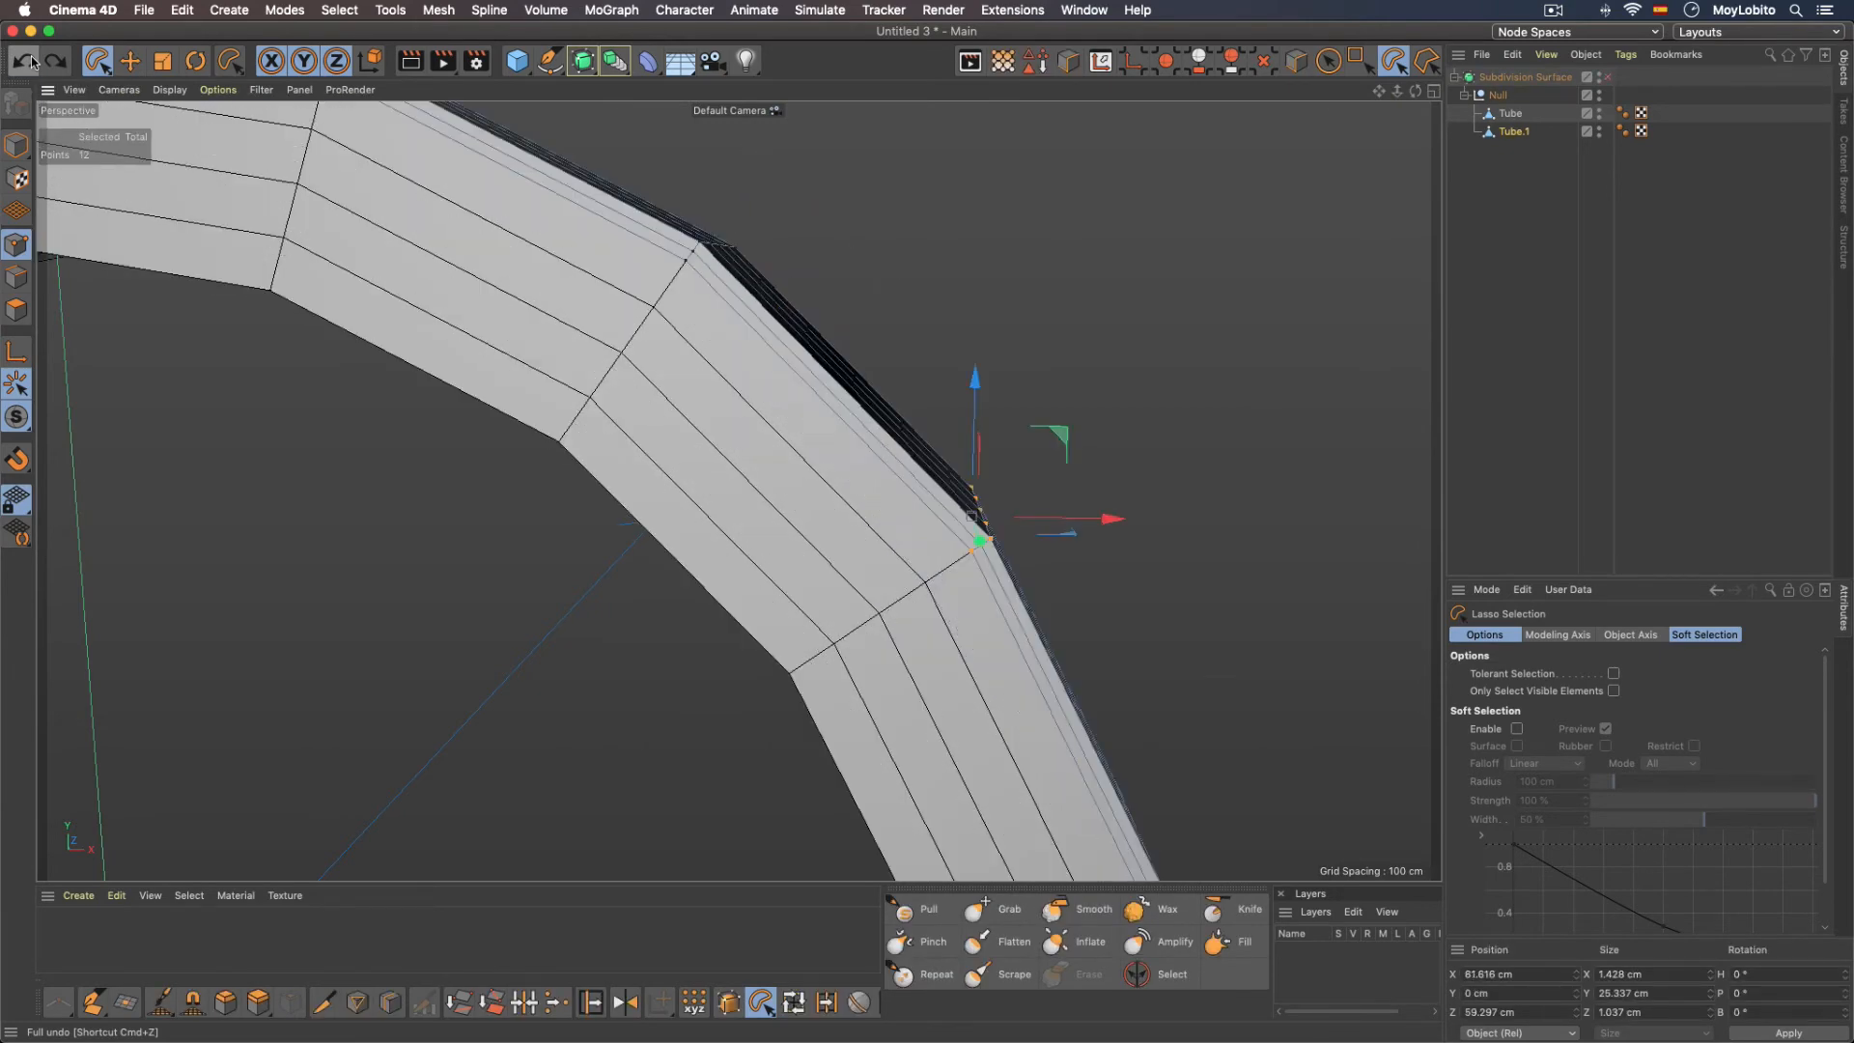
Step: Add a loop cut across Tube.1's outer segment close to the upper corner, at 87.869%
left_click_drag(722, 261, 966, 483, "alt")
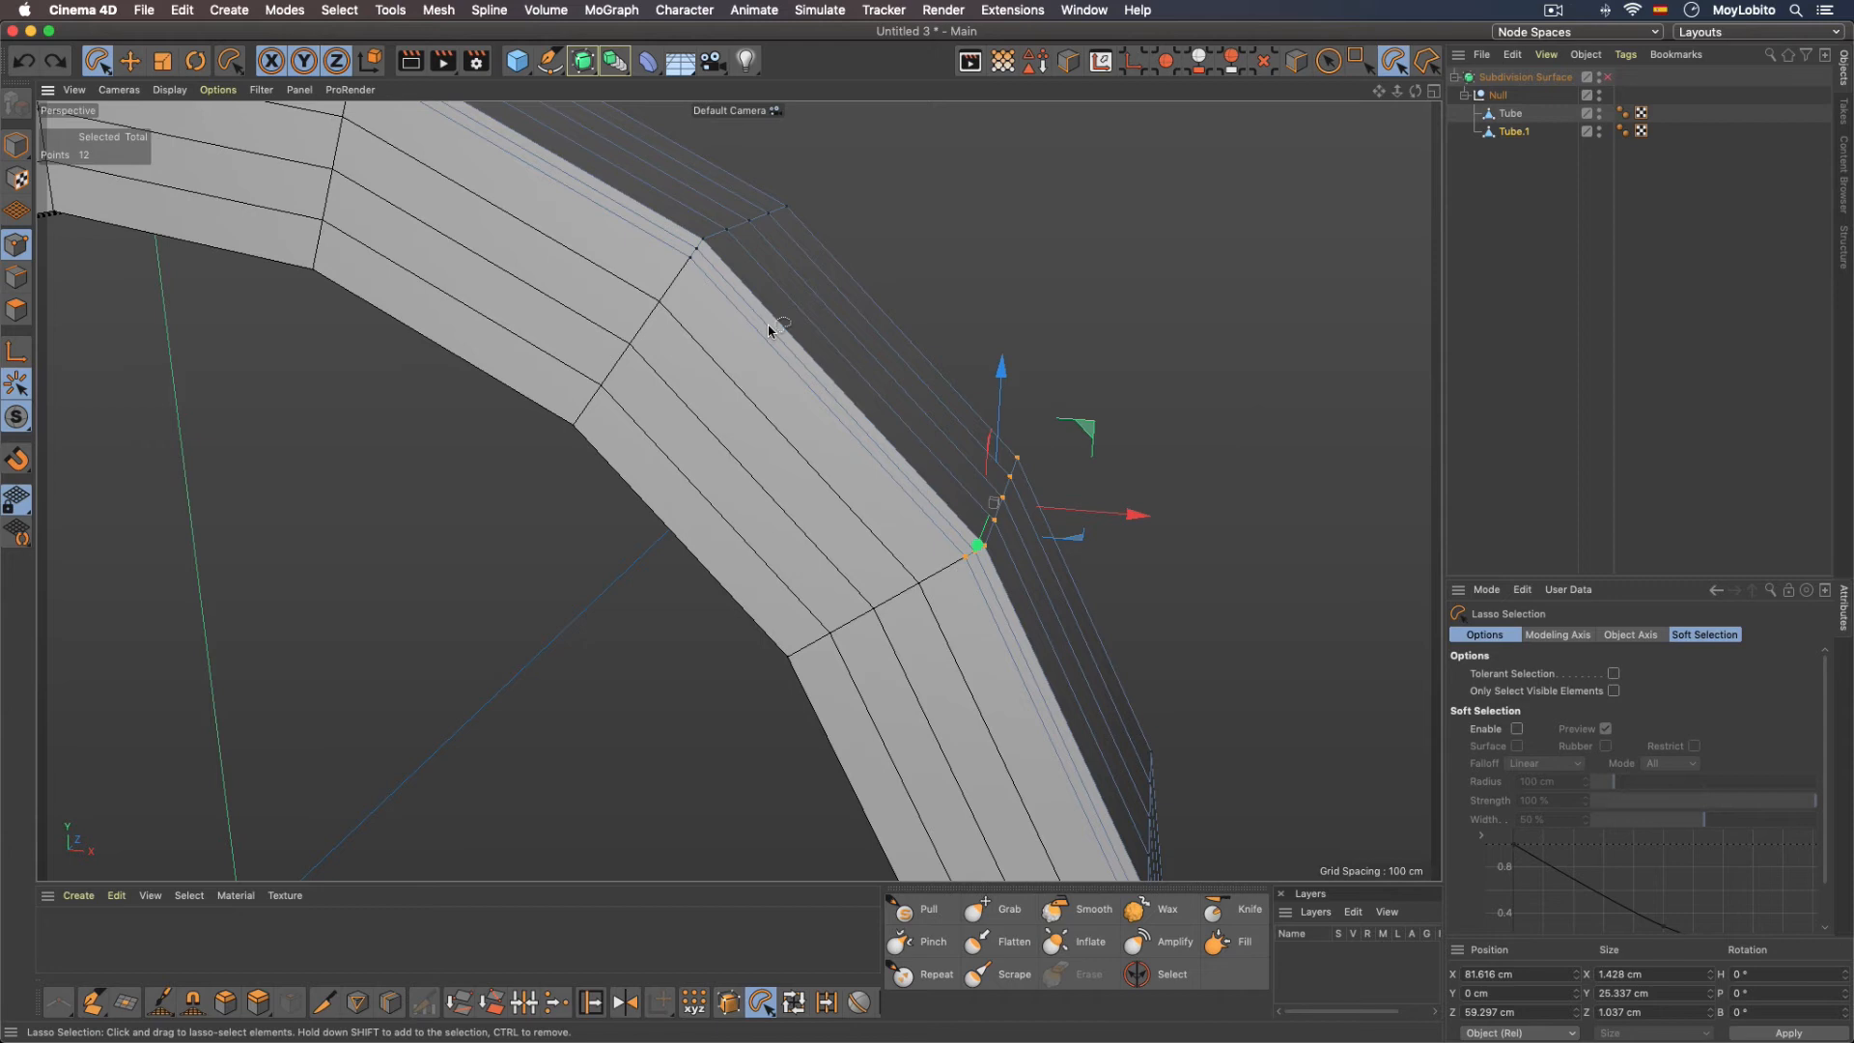
key("k")
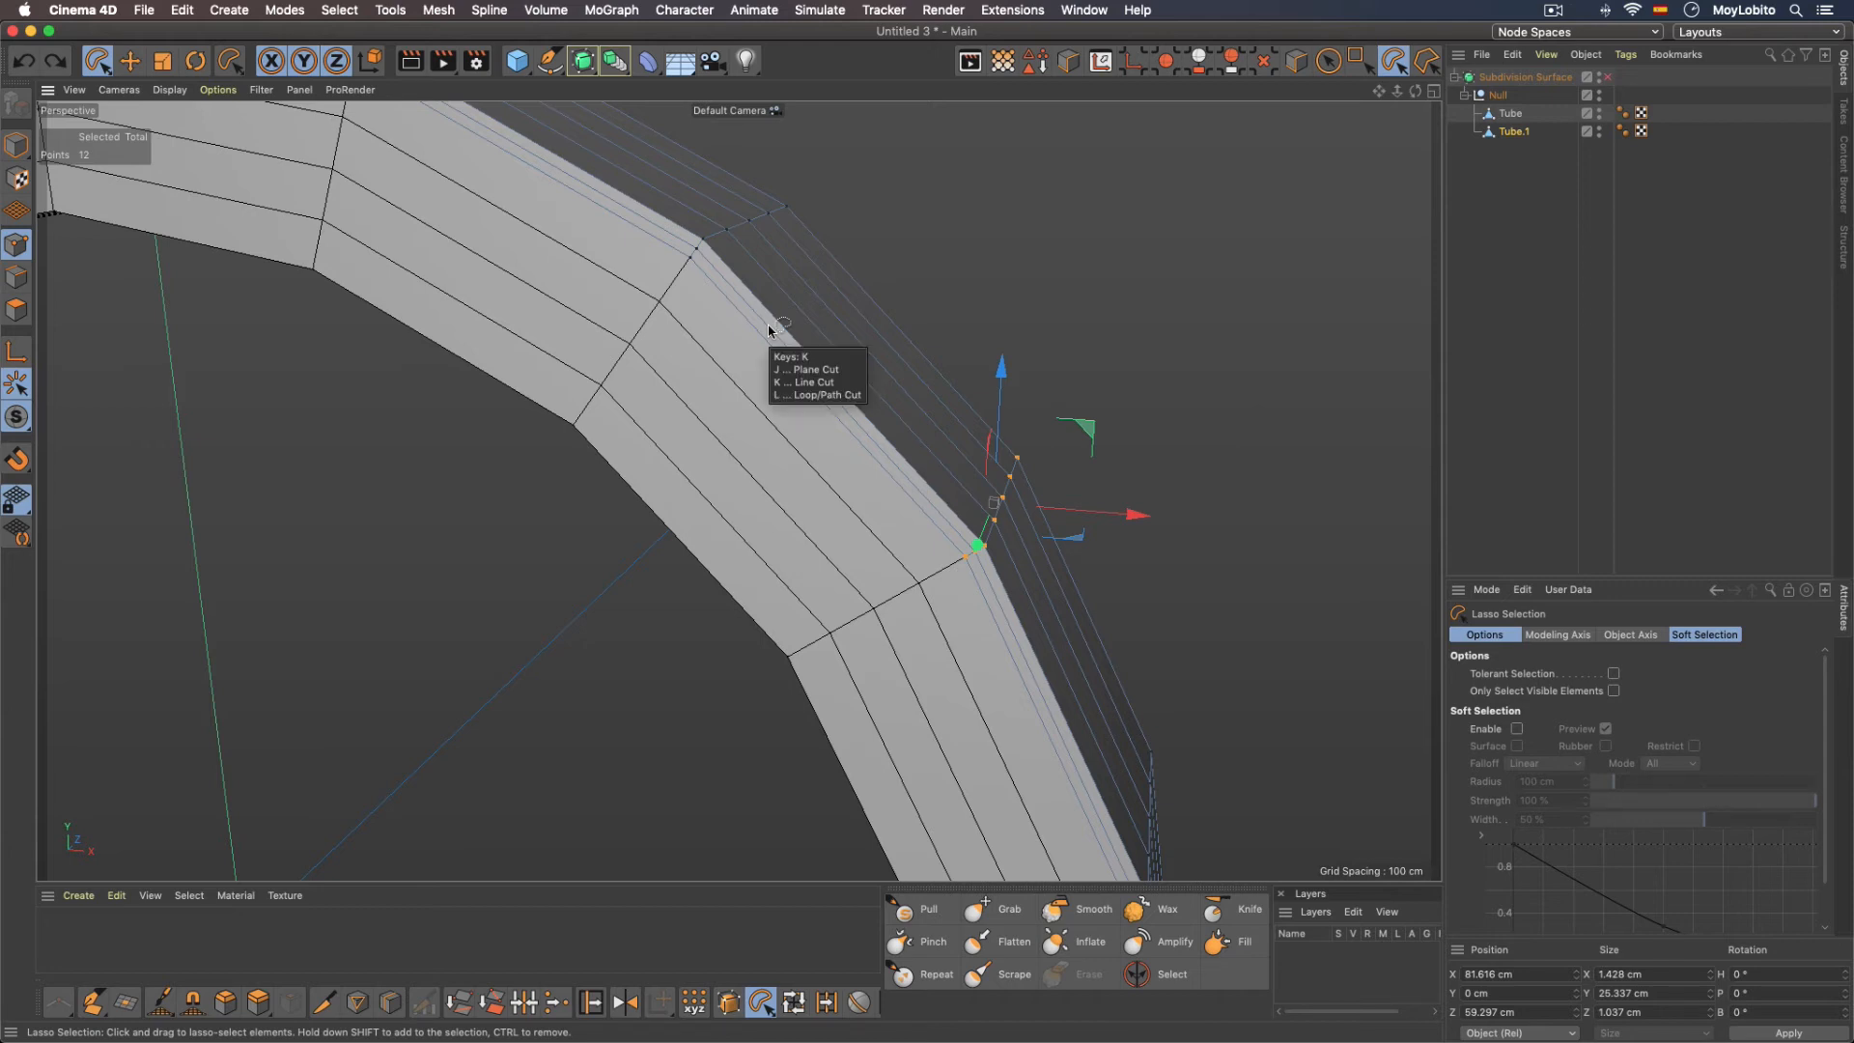
key("l")
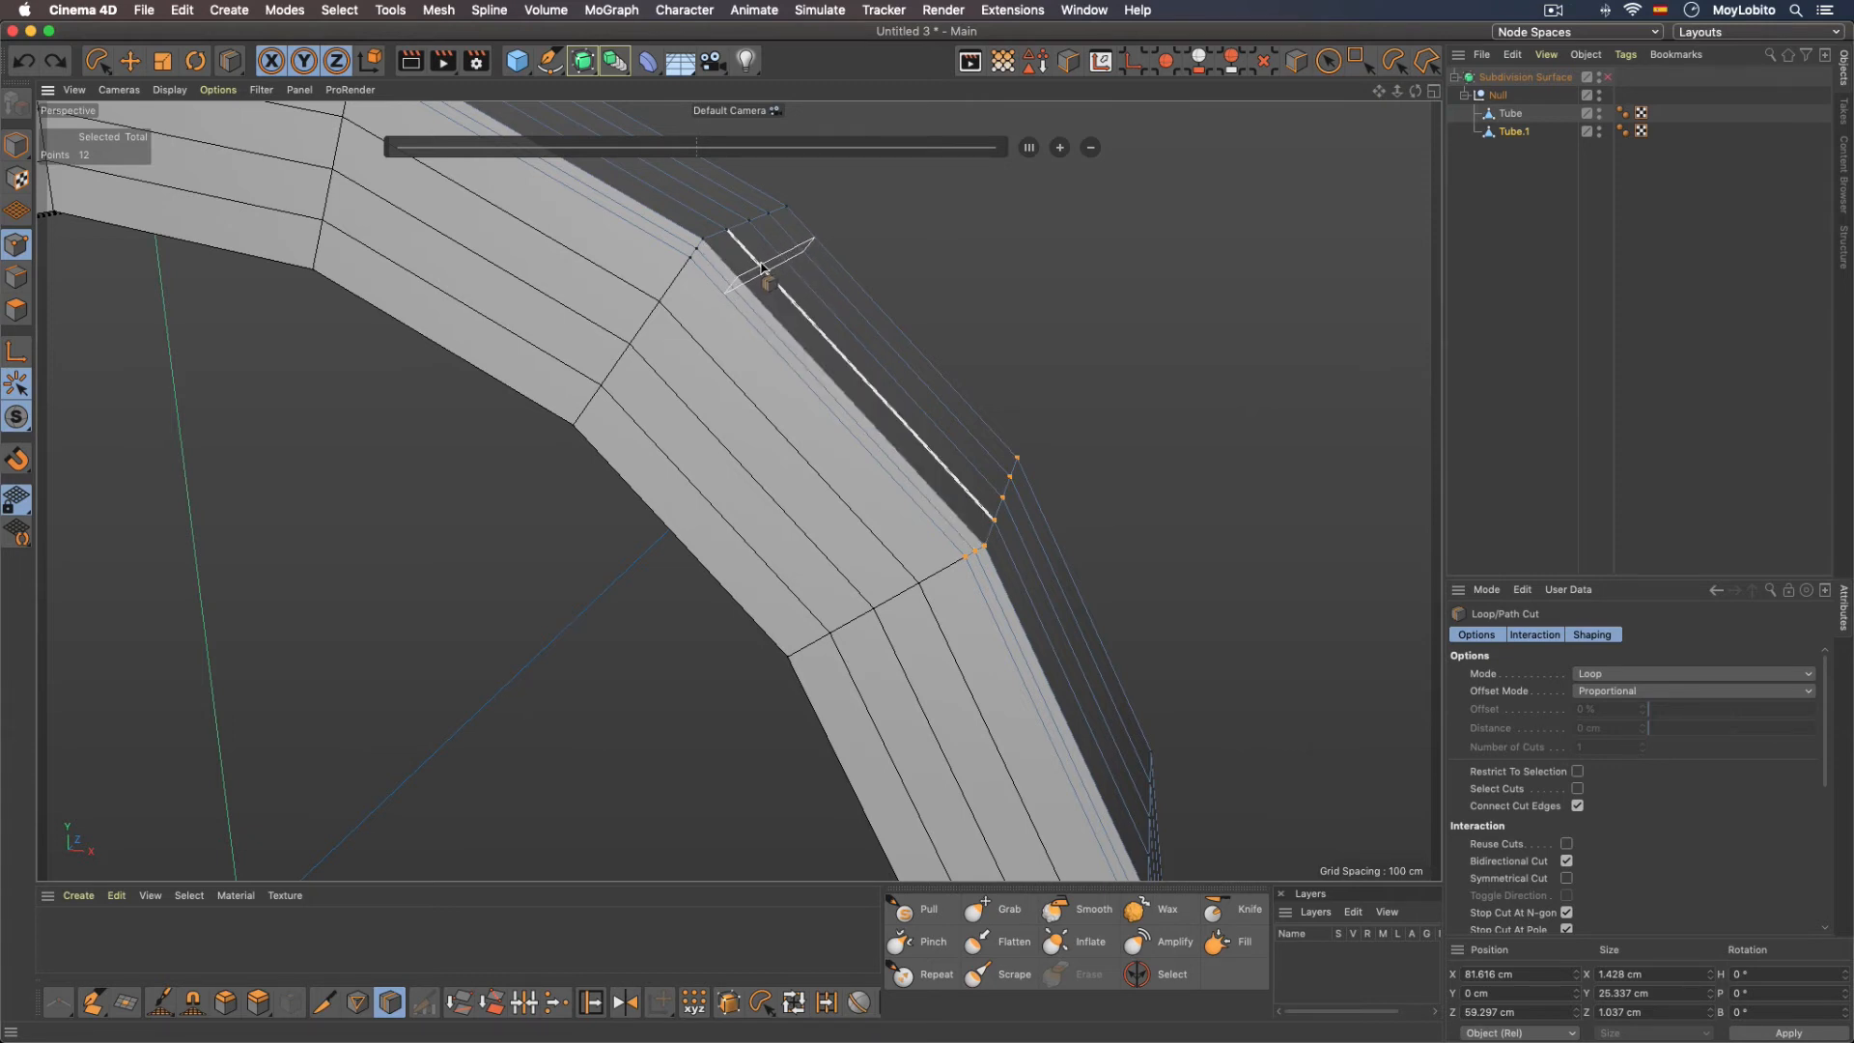
left_click(762, 268)
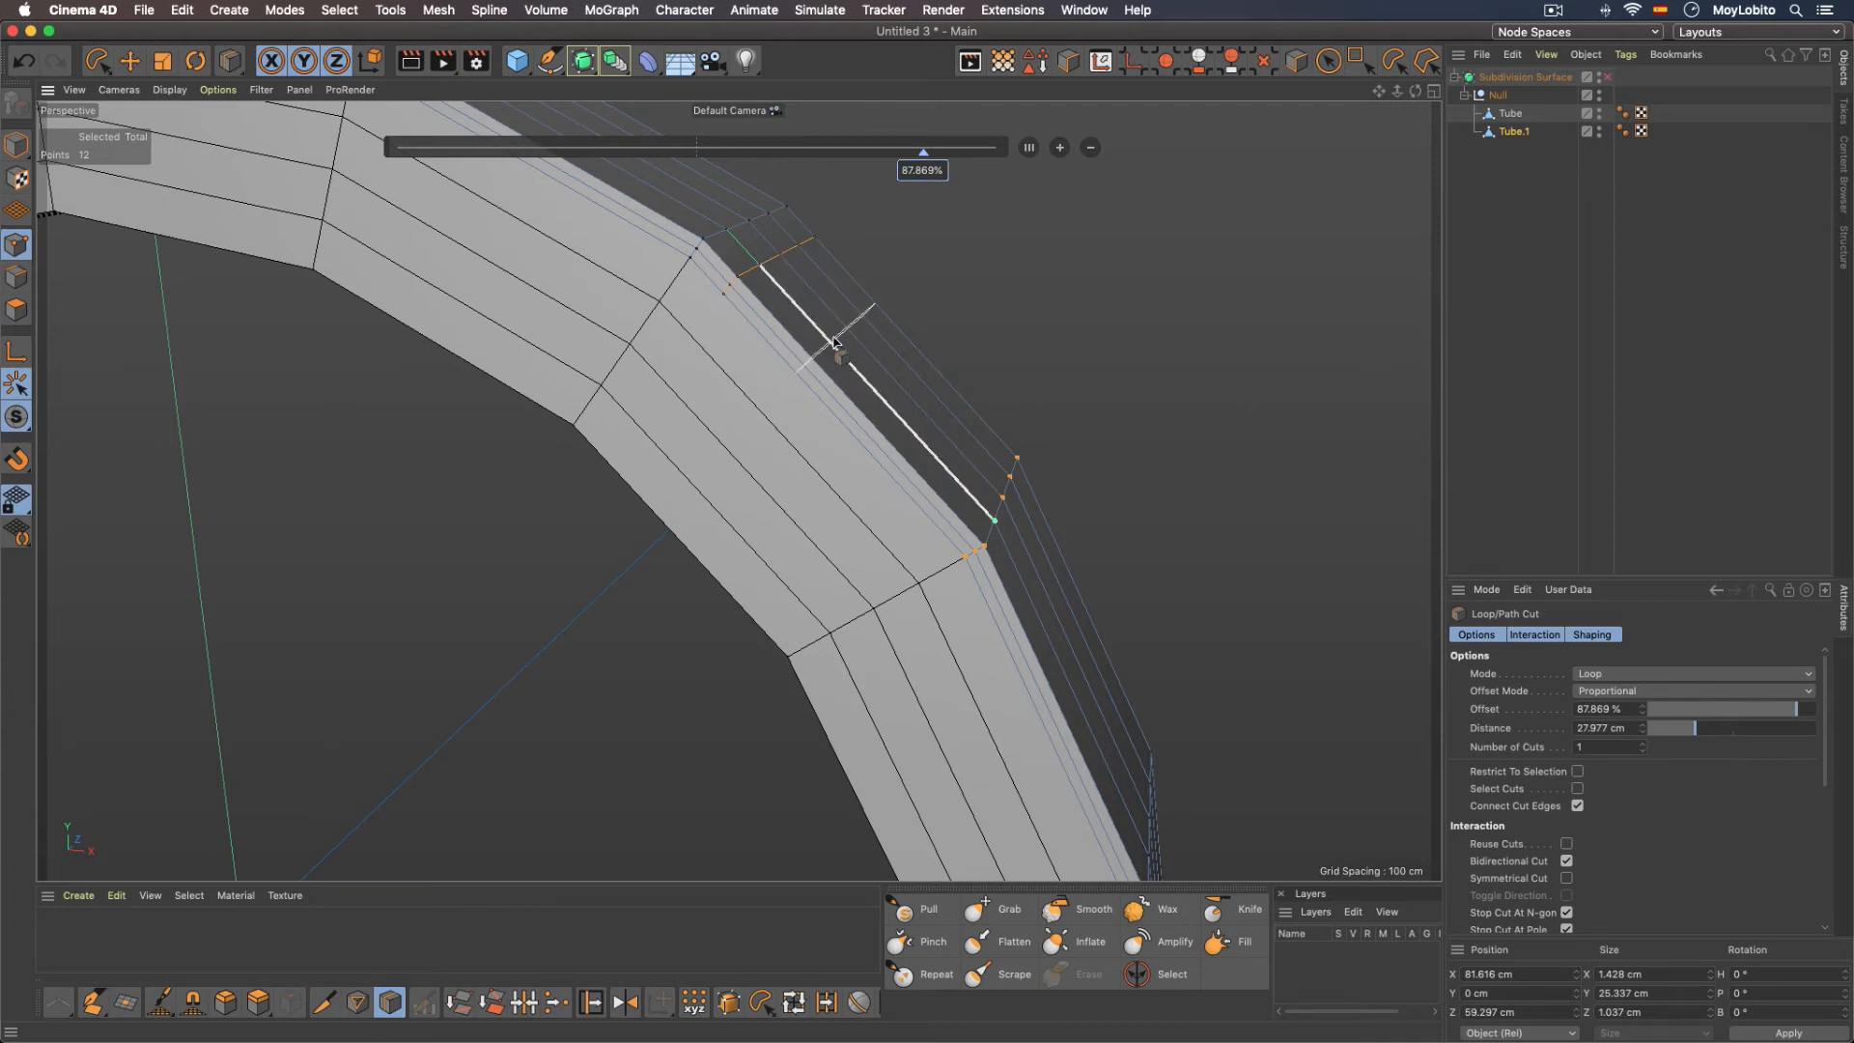
Step: Examine the curvature around the new loop with the Subdivision Surface enabled and disabled
left_click_drag(850, 319, 868, 328, "alt")
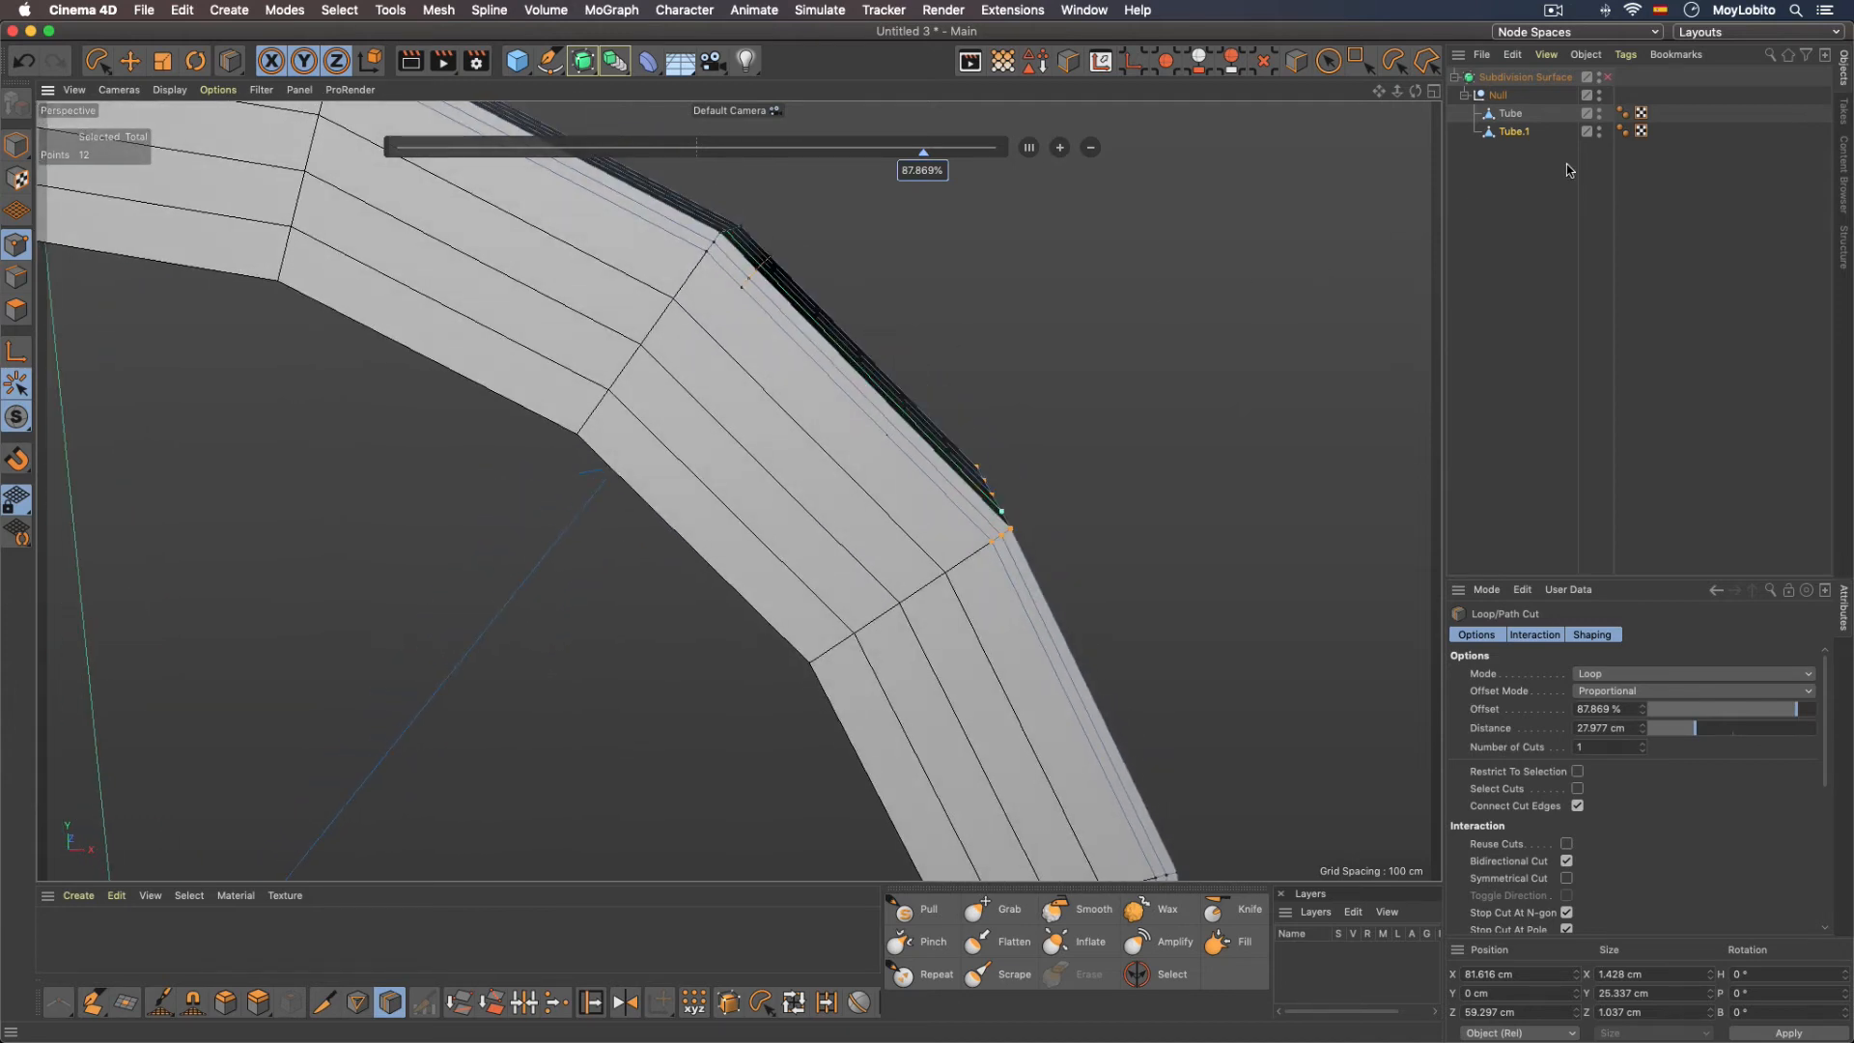
left_click(1608, 78)
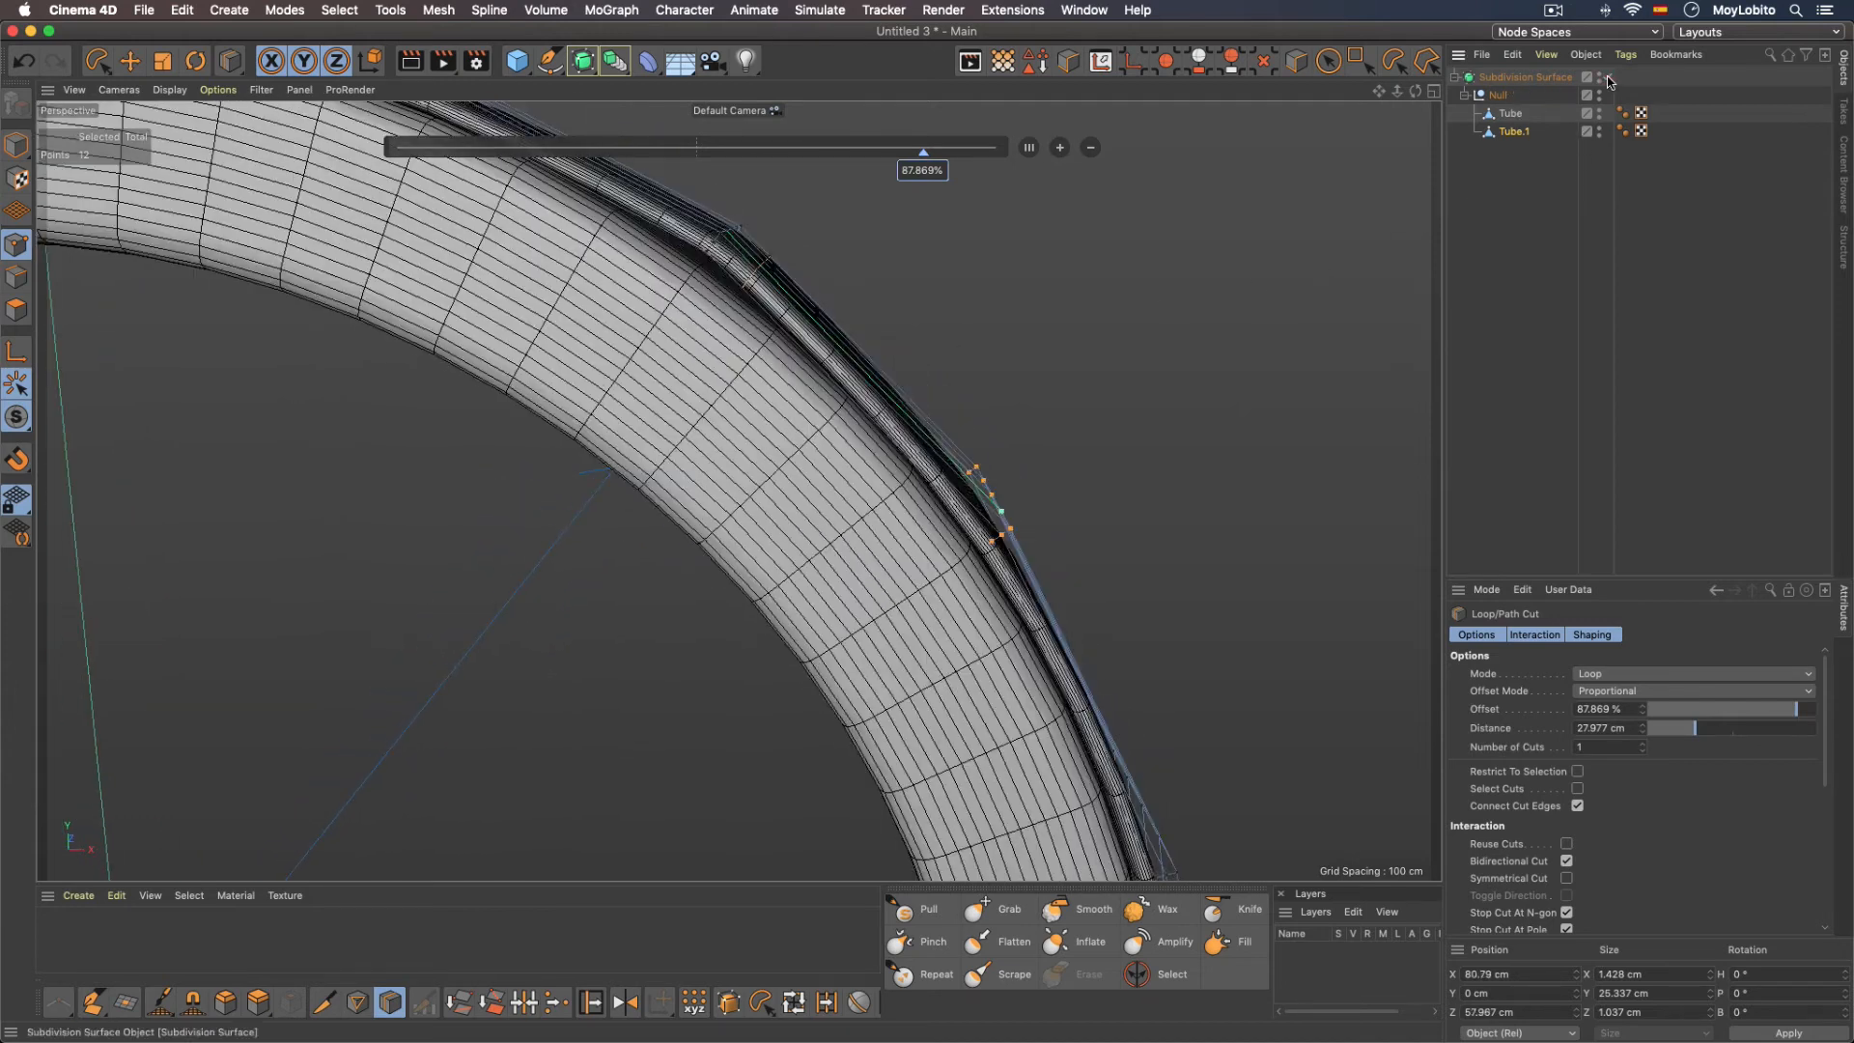
left_click_drag(999, 415, 887, 415, "alt")
scroll(985, 521, "down", 3)
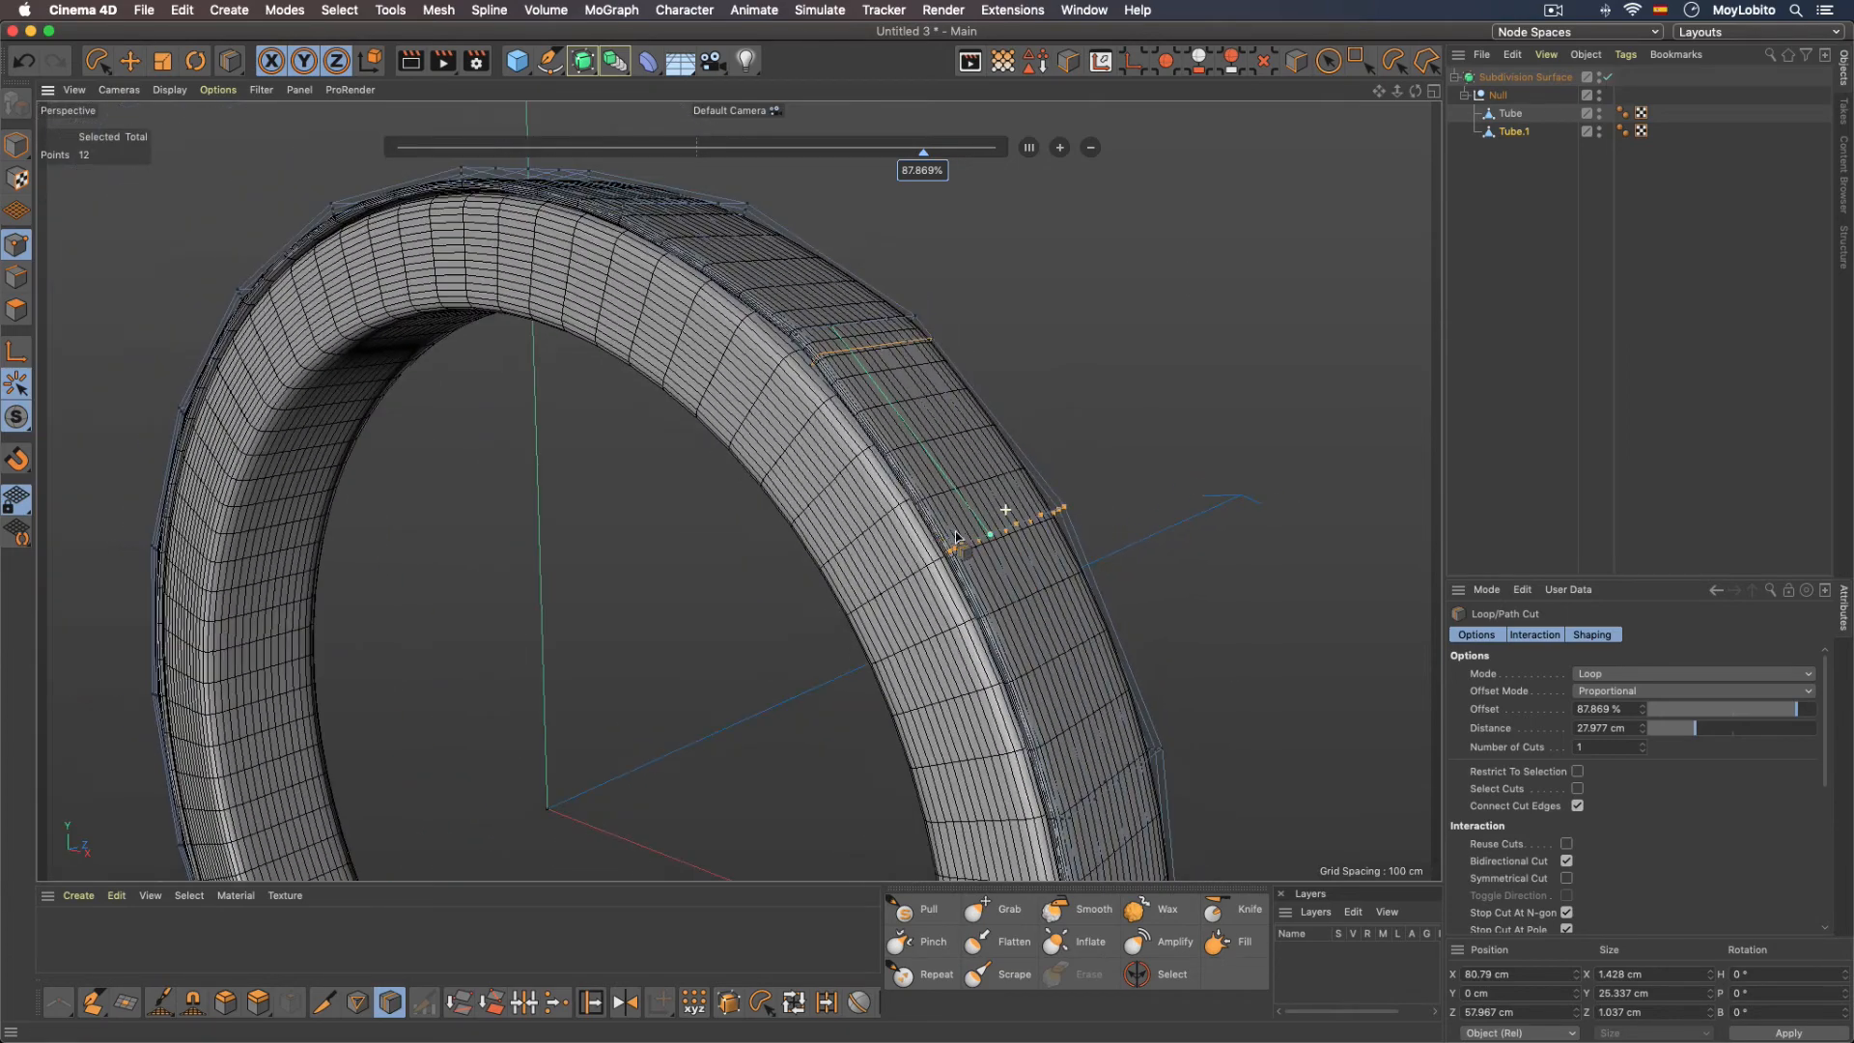
scroll(893, 532, "up", 3)
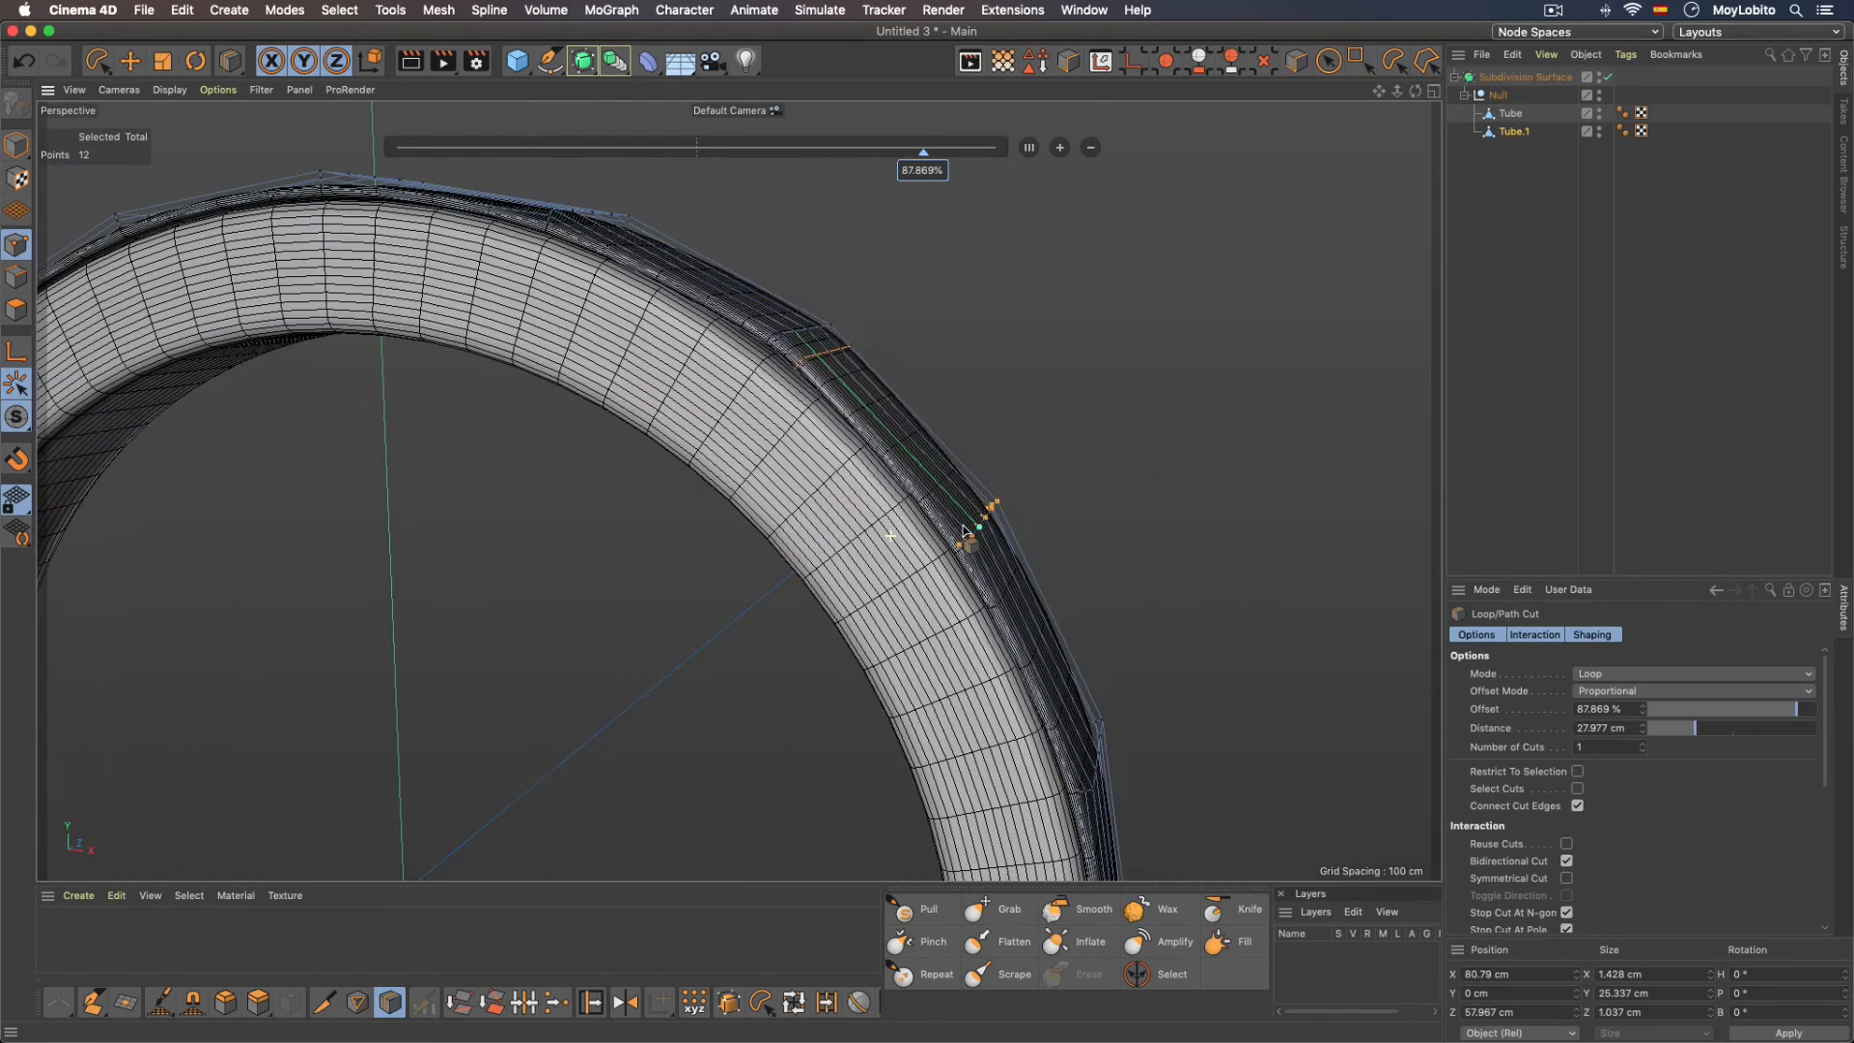
scroll(956, 512, "up", 5)
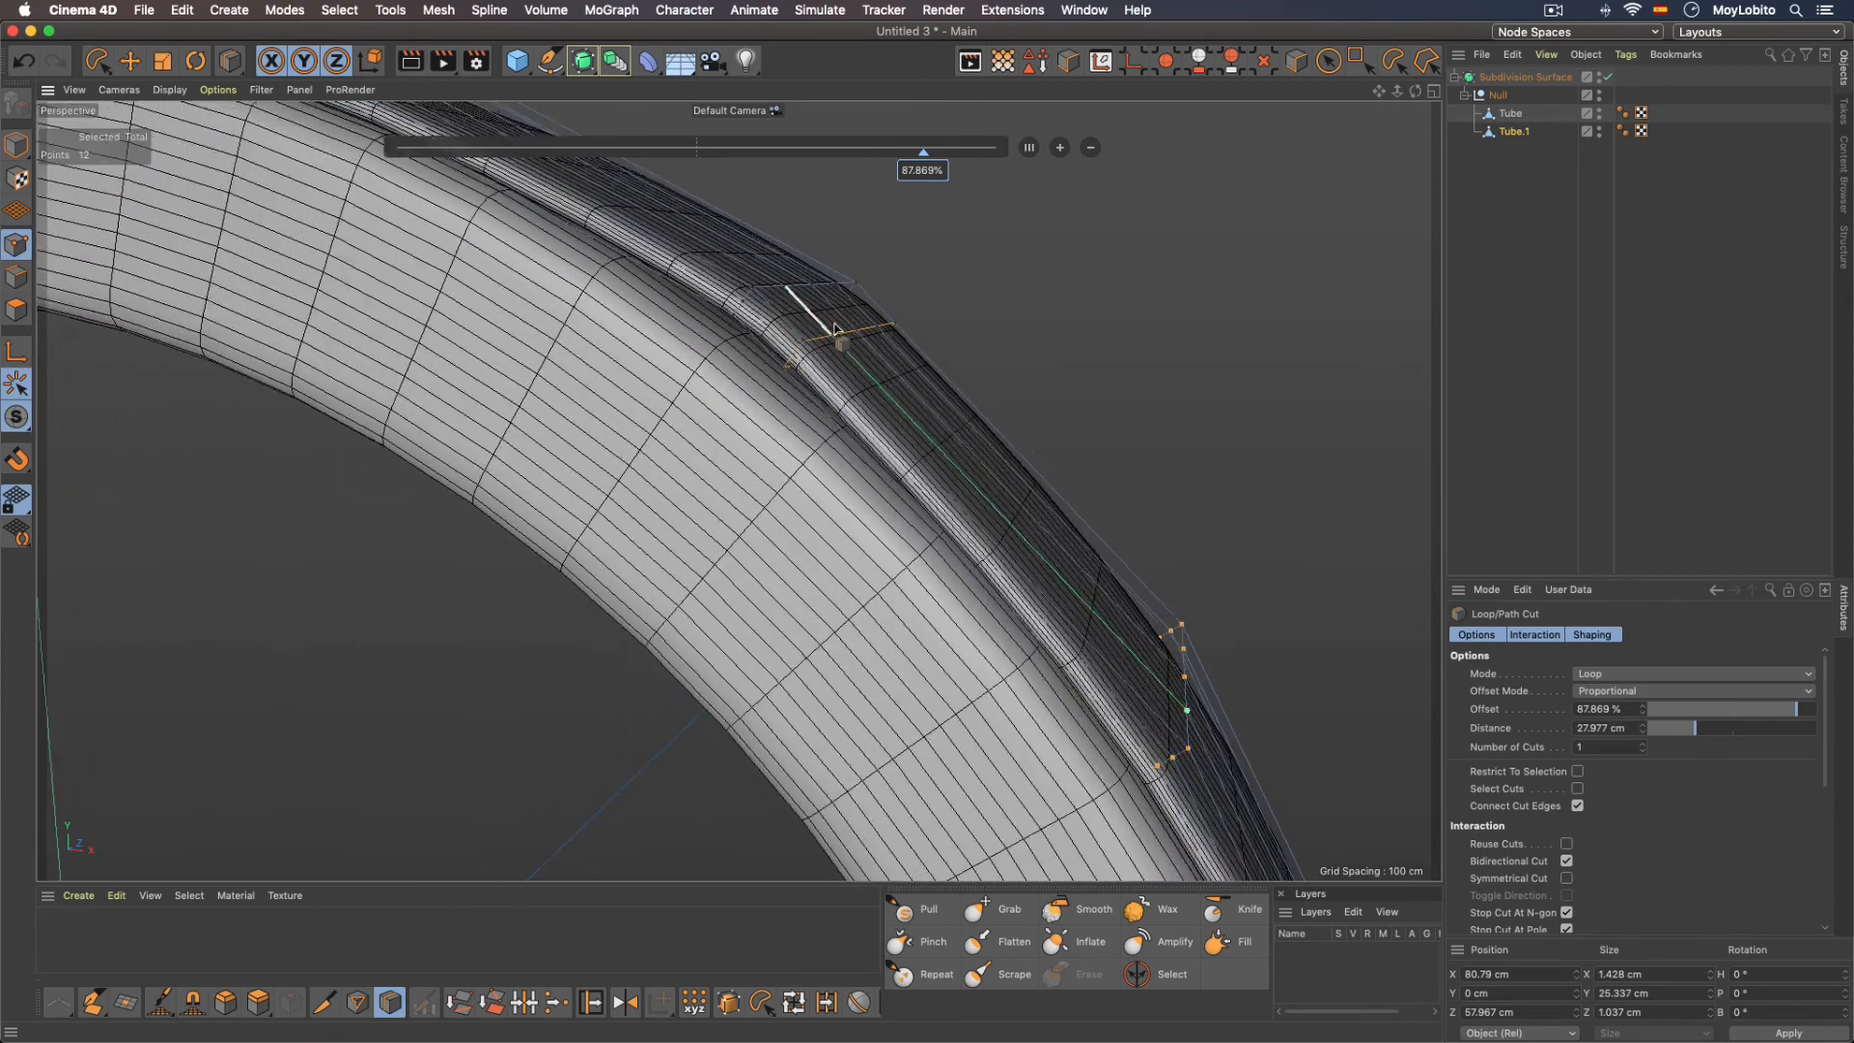
key("q")
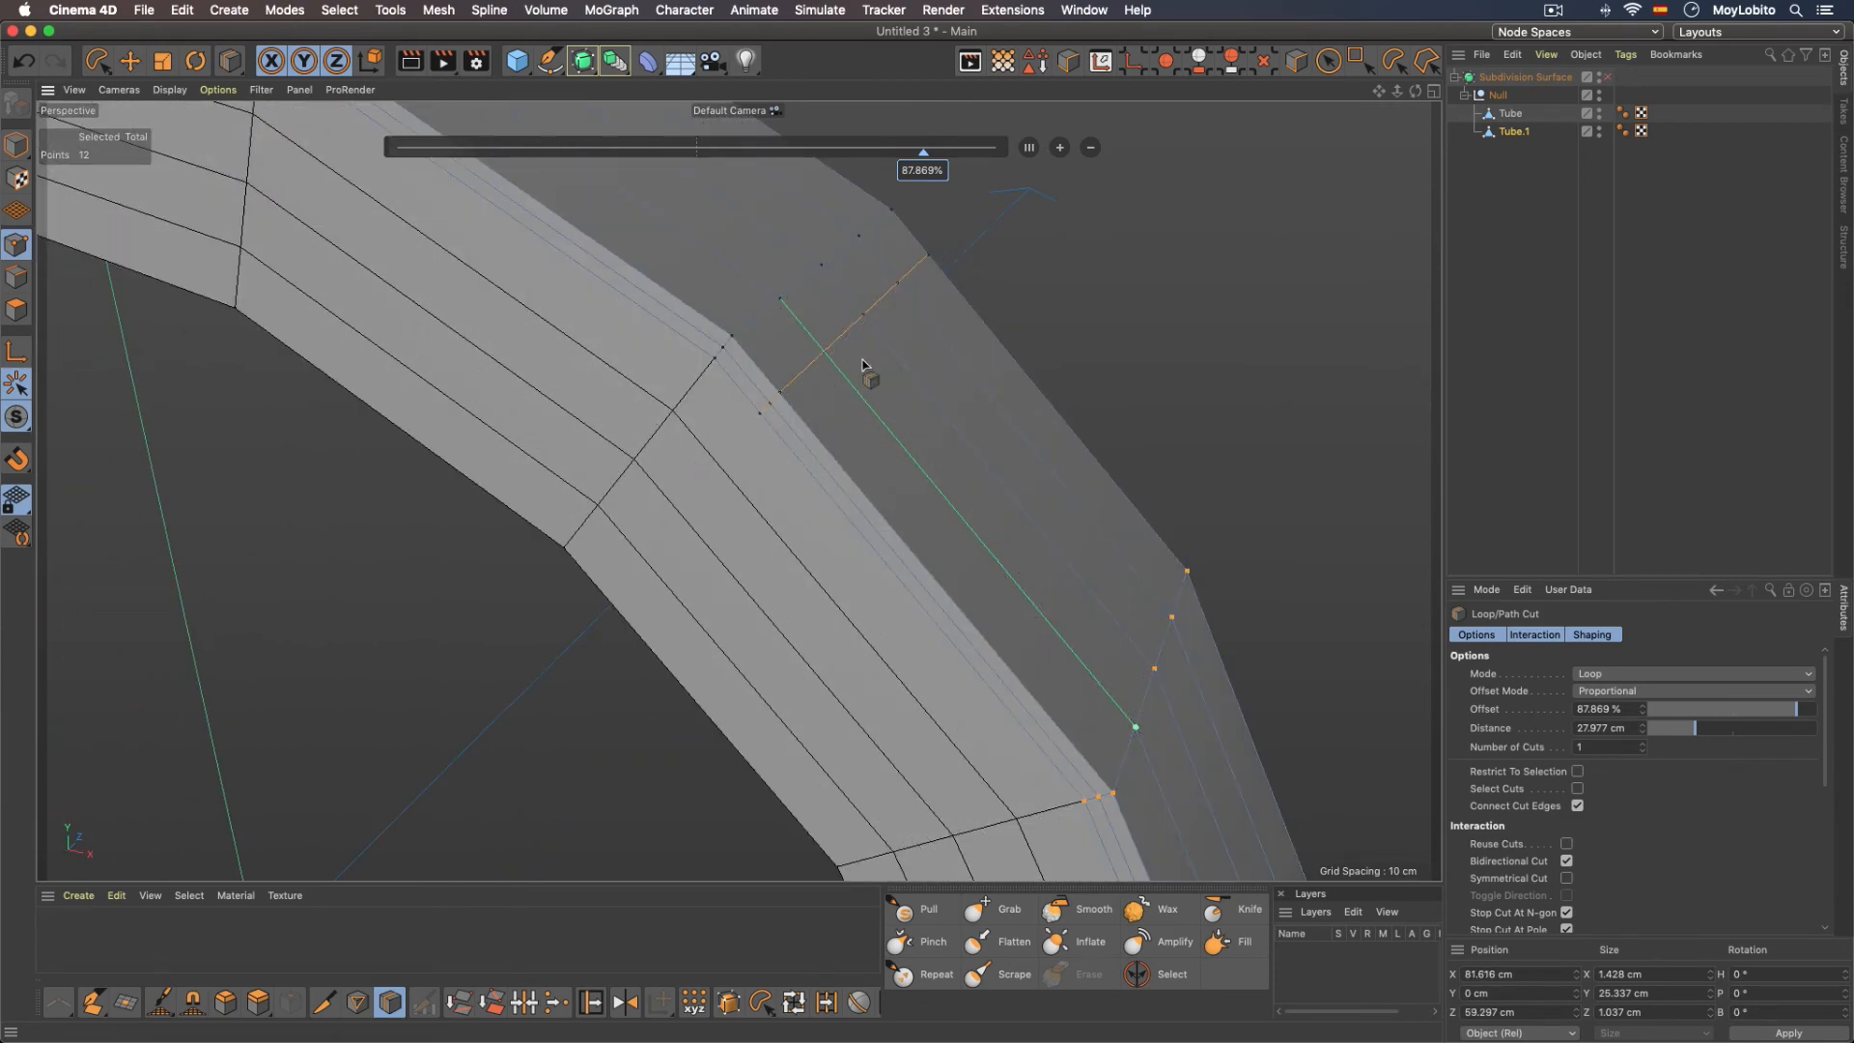
key("q")
scroll(913, 289, "down", 5)
scroll(908, 323, "up", 3)
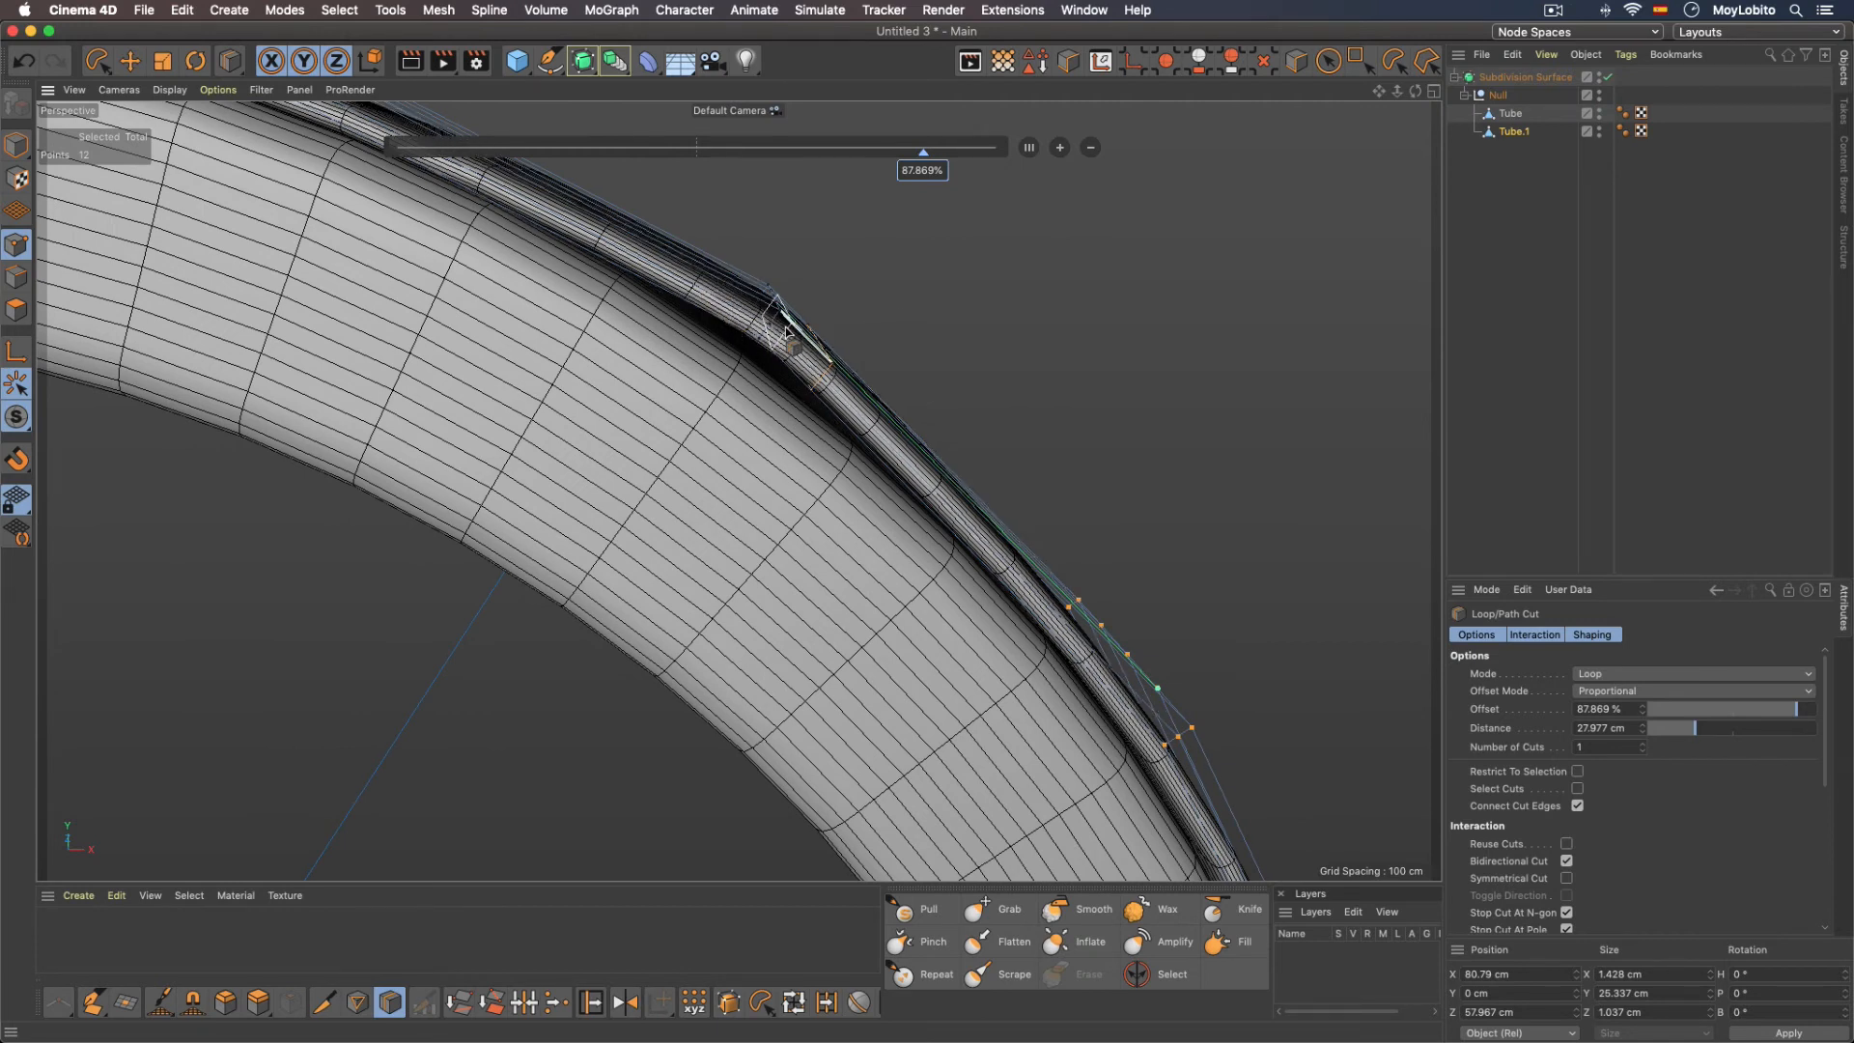
Step: Switch to Model mode, set the viewport to Gouraud Shading without lines, and clear the selection to inspect the smoothed ring
left_click(17, 145)
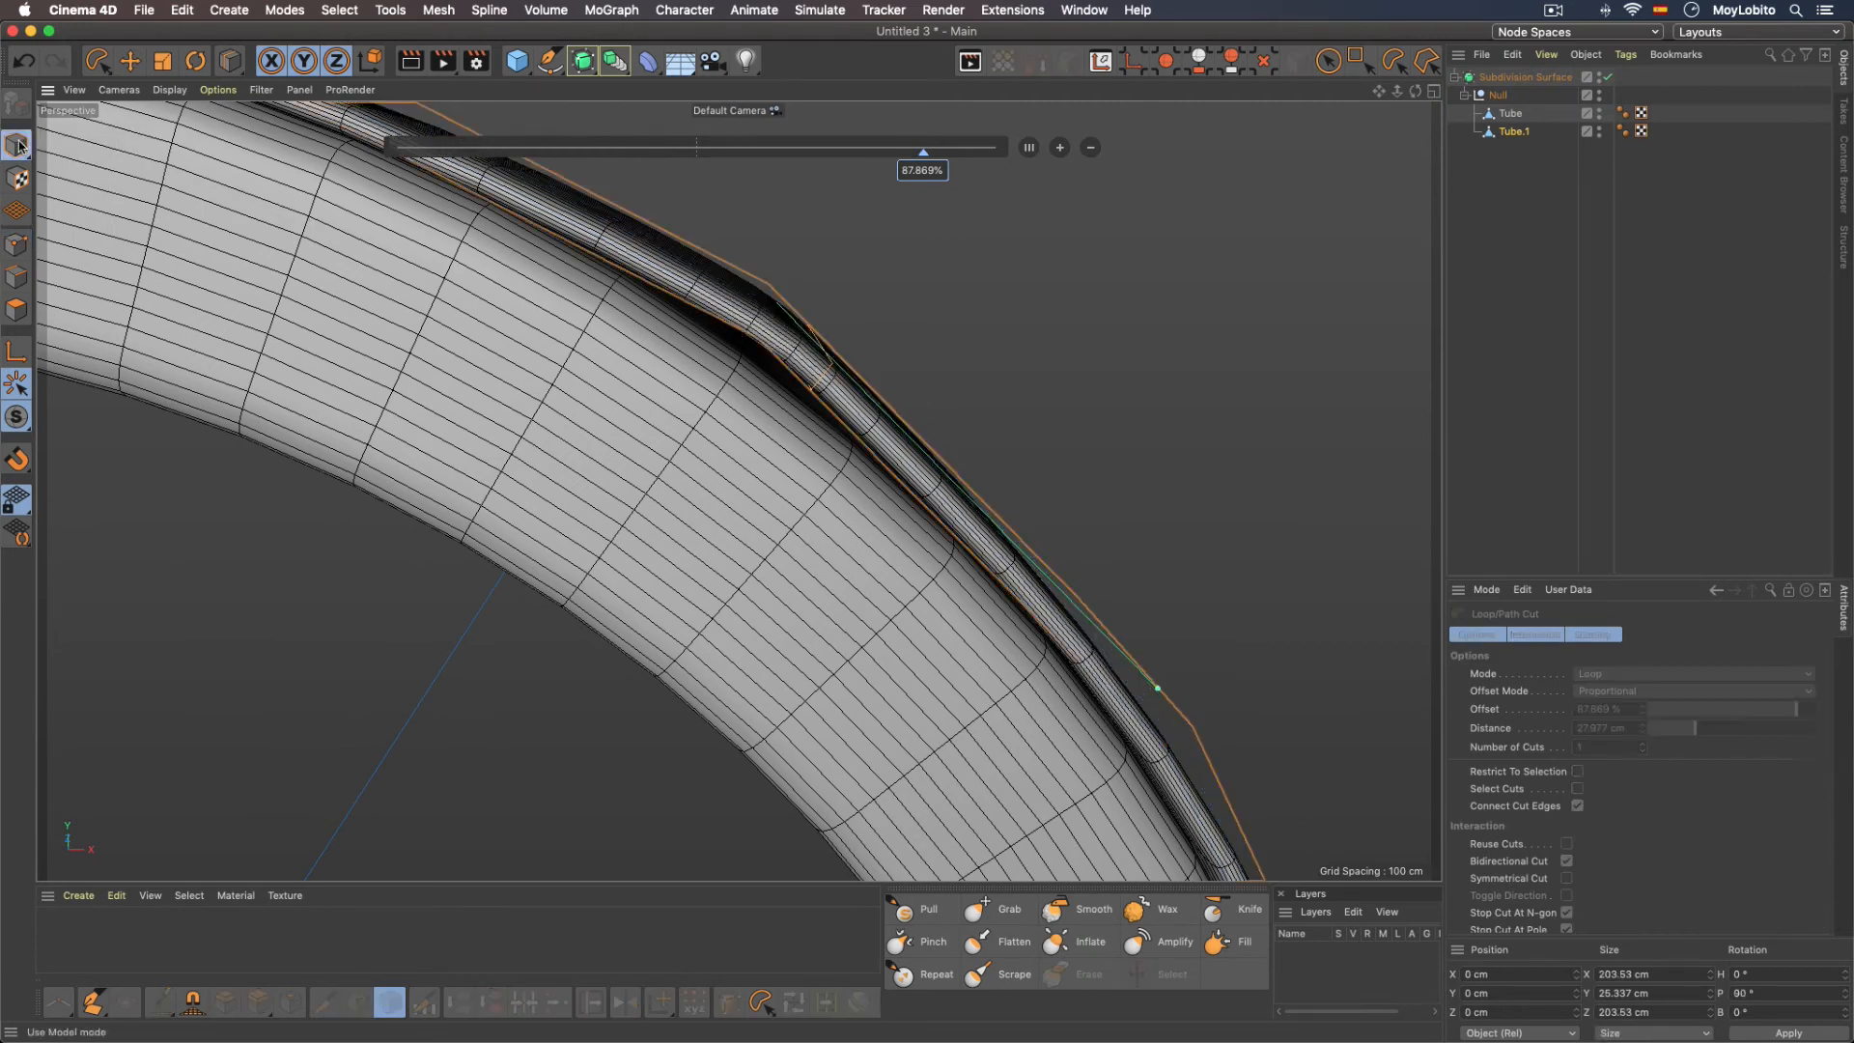
left_click(169, 90)
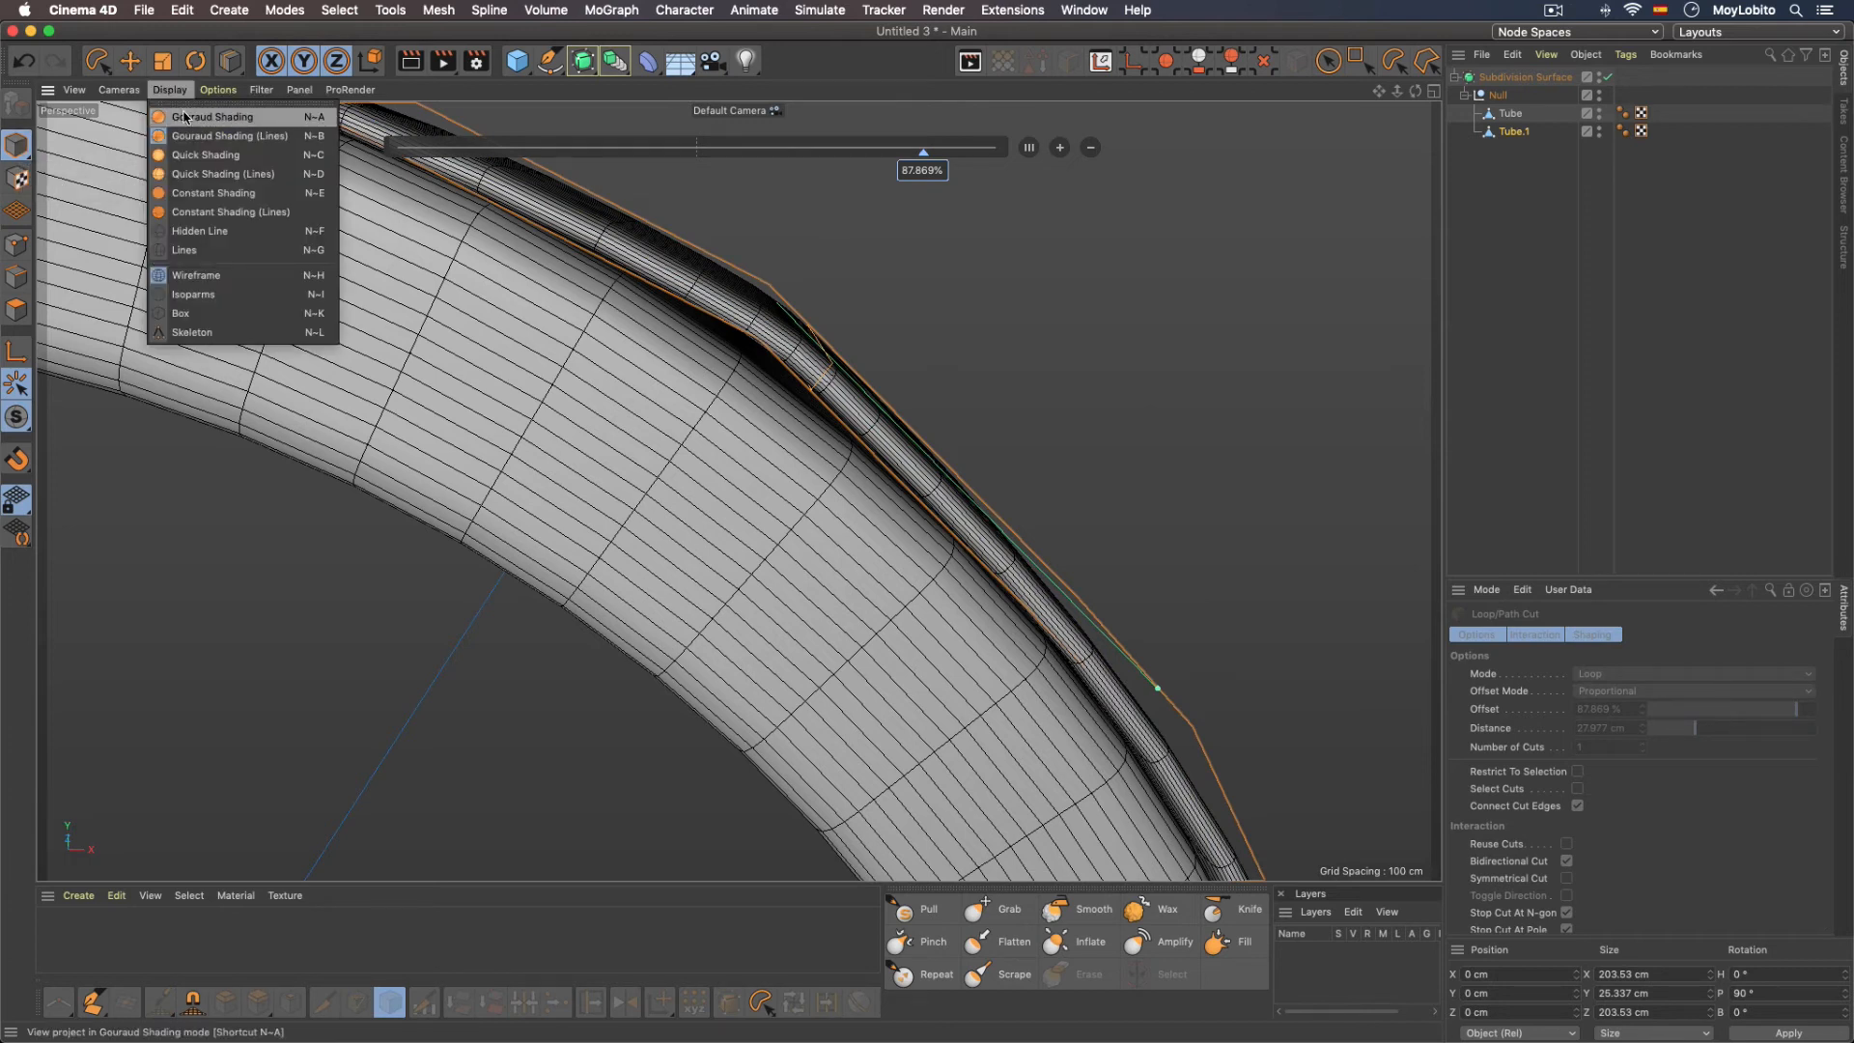
left_click(184, 116)
right_click_drag(818, 441, 733, 423, "alt")
left_click(1537, 385)
left_click_drag(841, 435, 711, 503, "alt")
left_click_drag(784, 405, 909, 390, "alt")
Step: Compare the outlines of Tube and Tube.1 at the outer corner with the Subdivision Surface disabled
left_click(1511, 114)
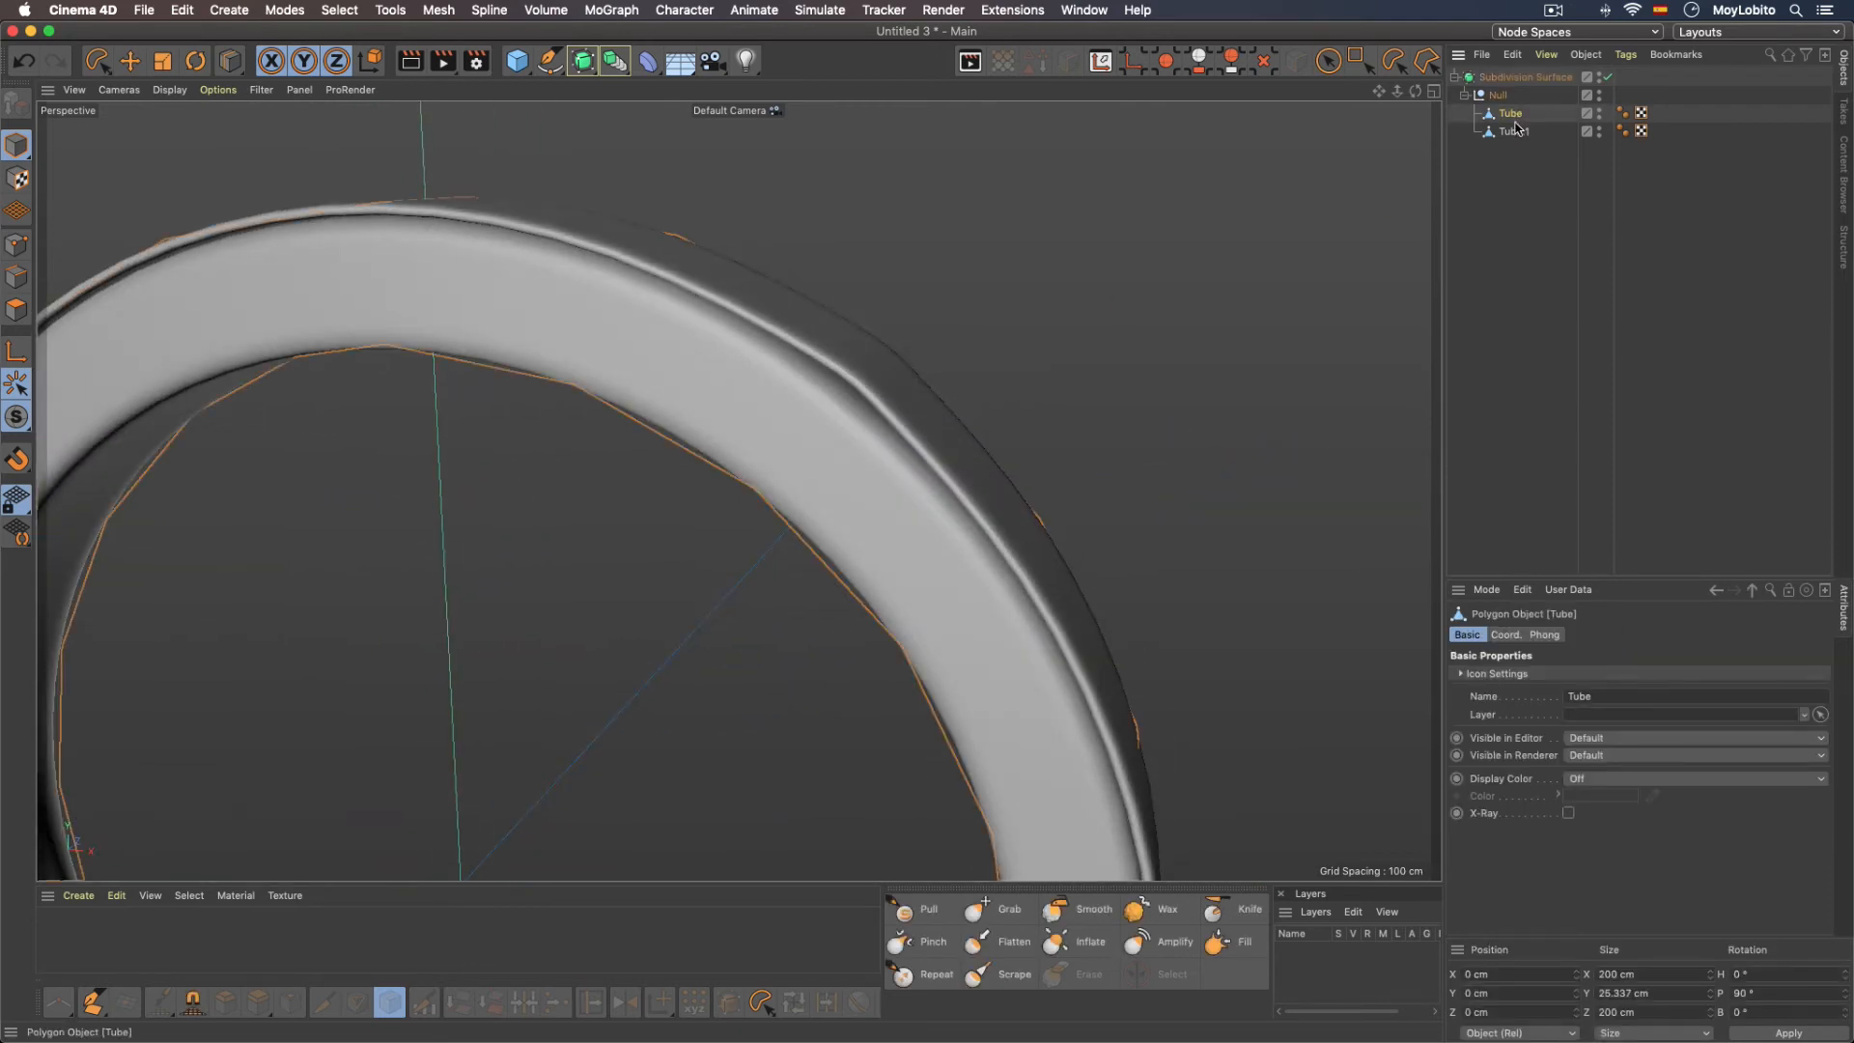
left_click(1514, 131)
key("q")
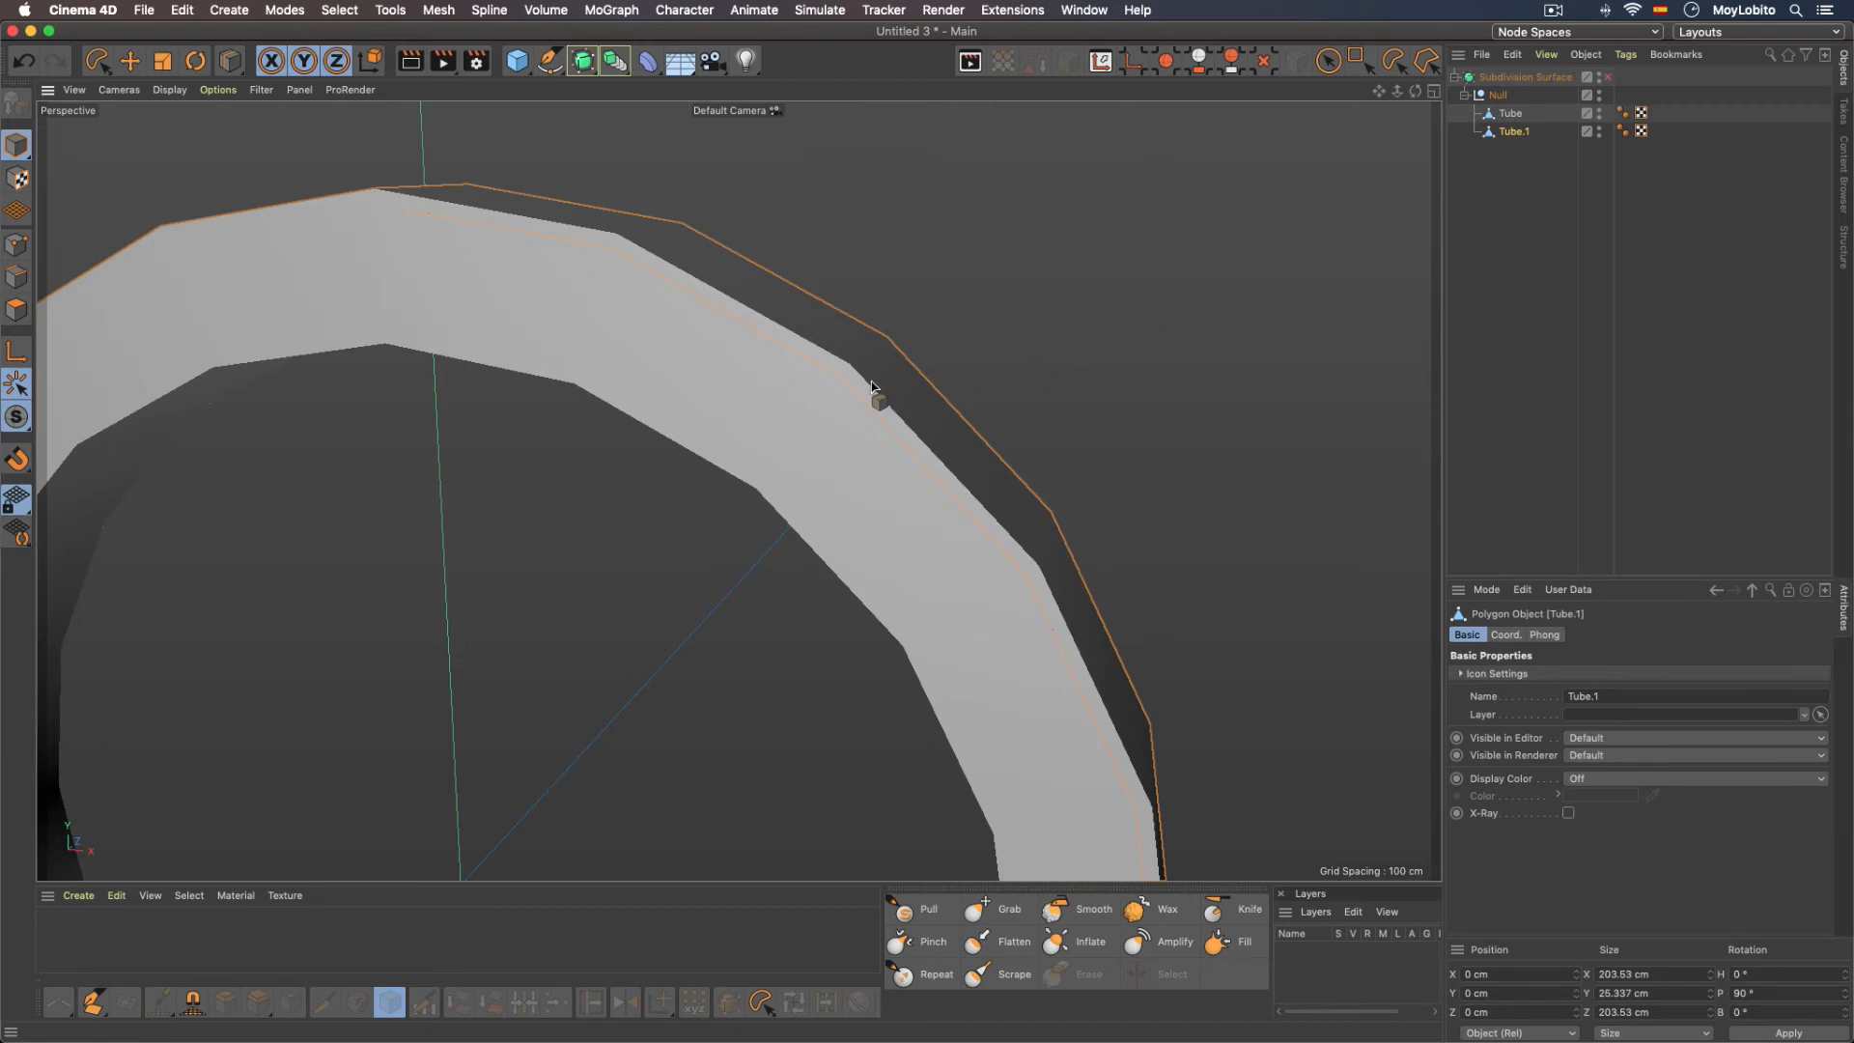
scroll(872, 386, "up", 6)
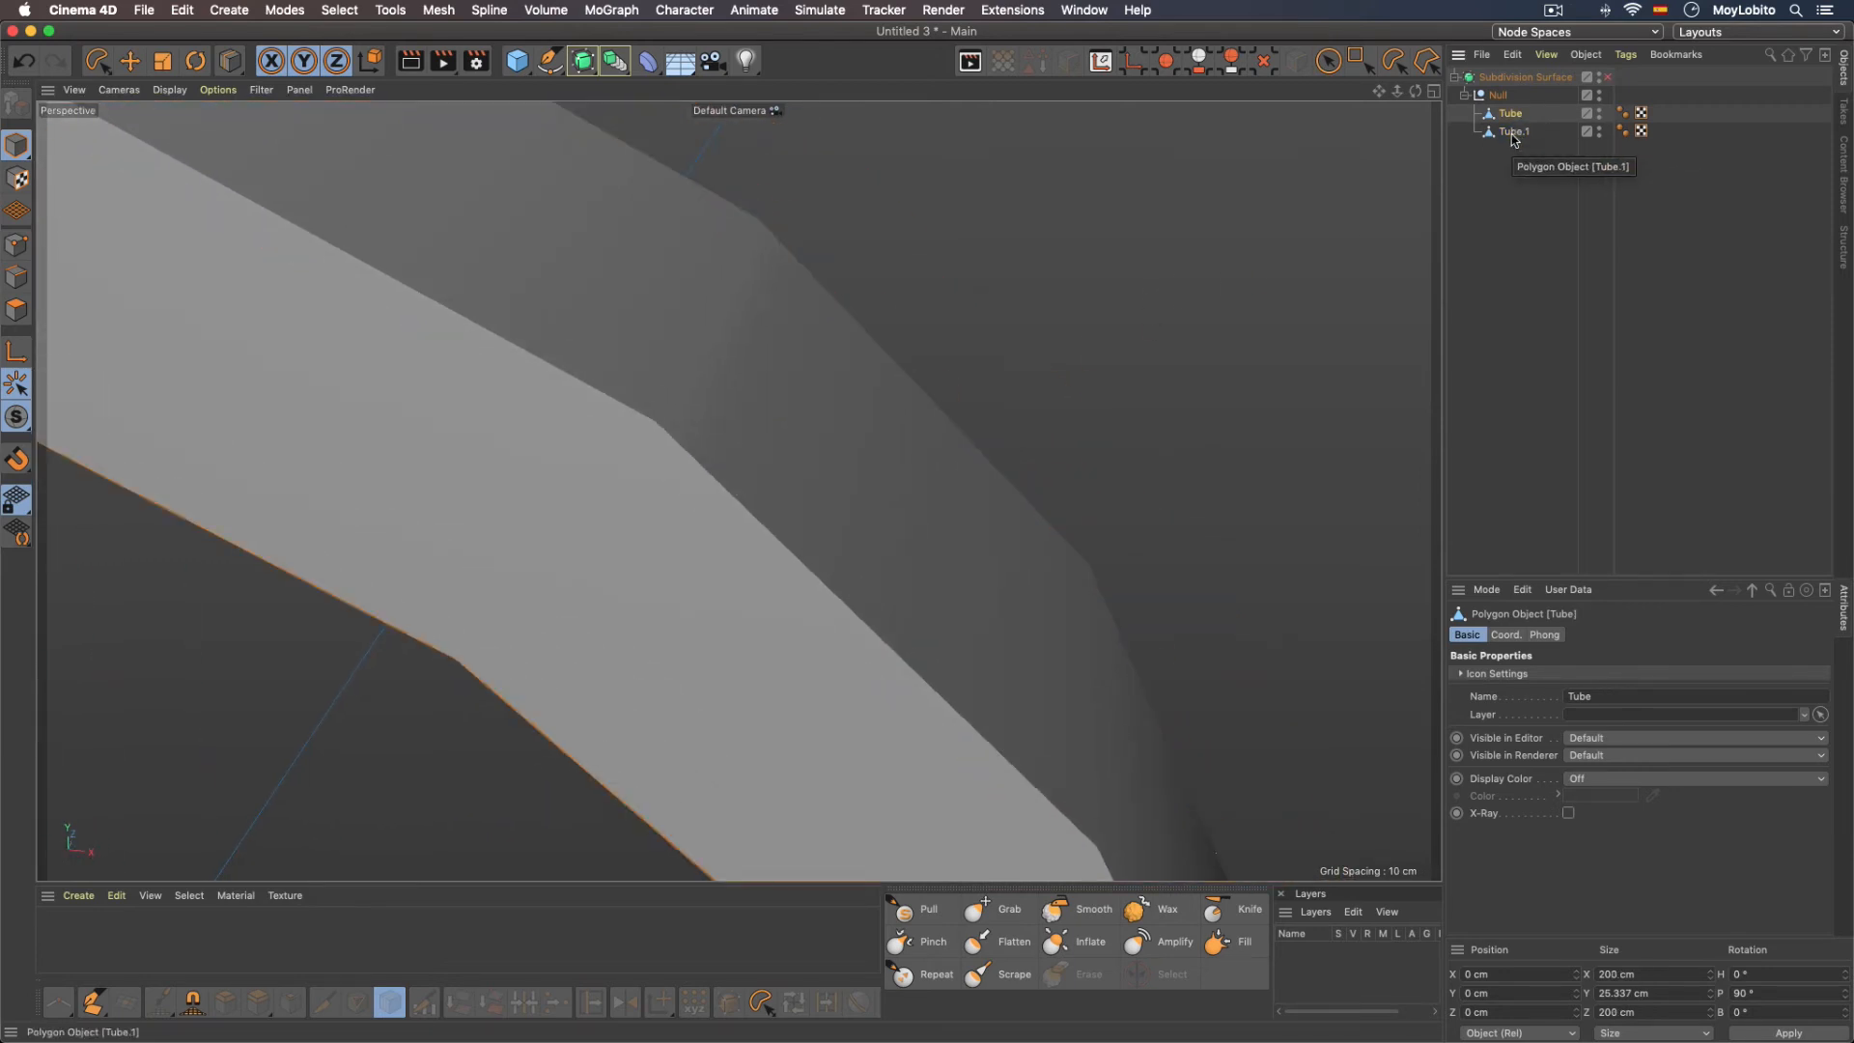
Step: Display Tube.1's edges and examine the loop beside the corner from several angles, with the Subdivision Surface on and off
left_click(18, 277)
left_click_drag(645, 310, 618, 338, "alt")
scroll(773, 425, "down", 3)
left_click_drag(773, 425, 798, 538, "alt")
scroll(624, 451, "down", 3)
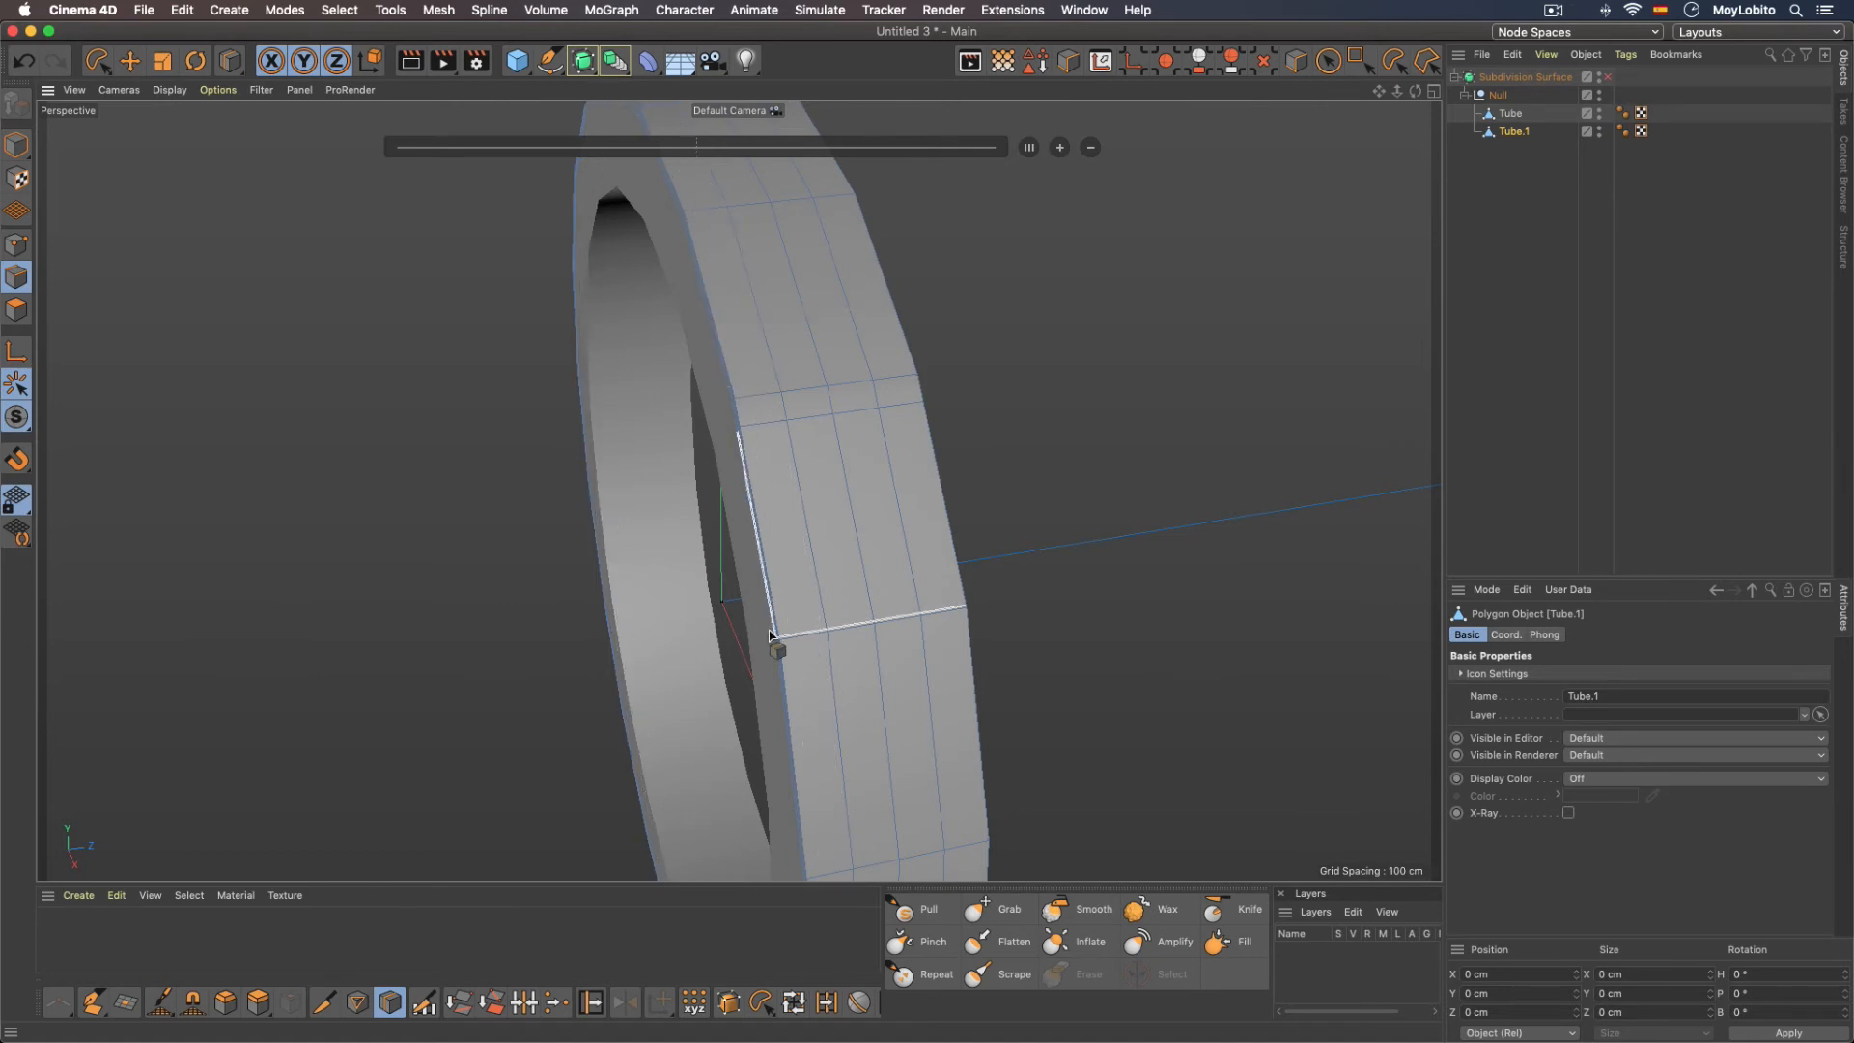
scroll(848, 580, "up", 3)
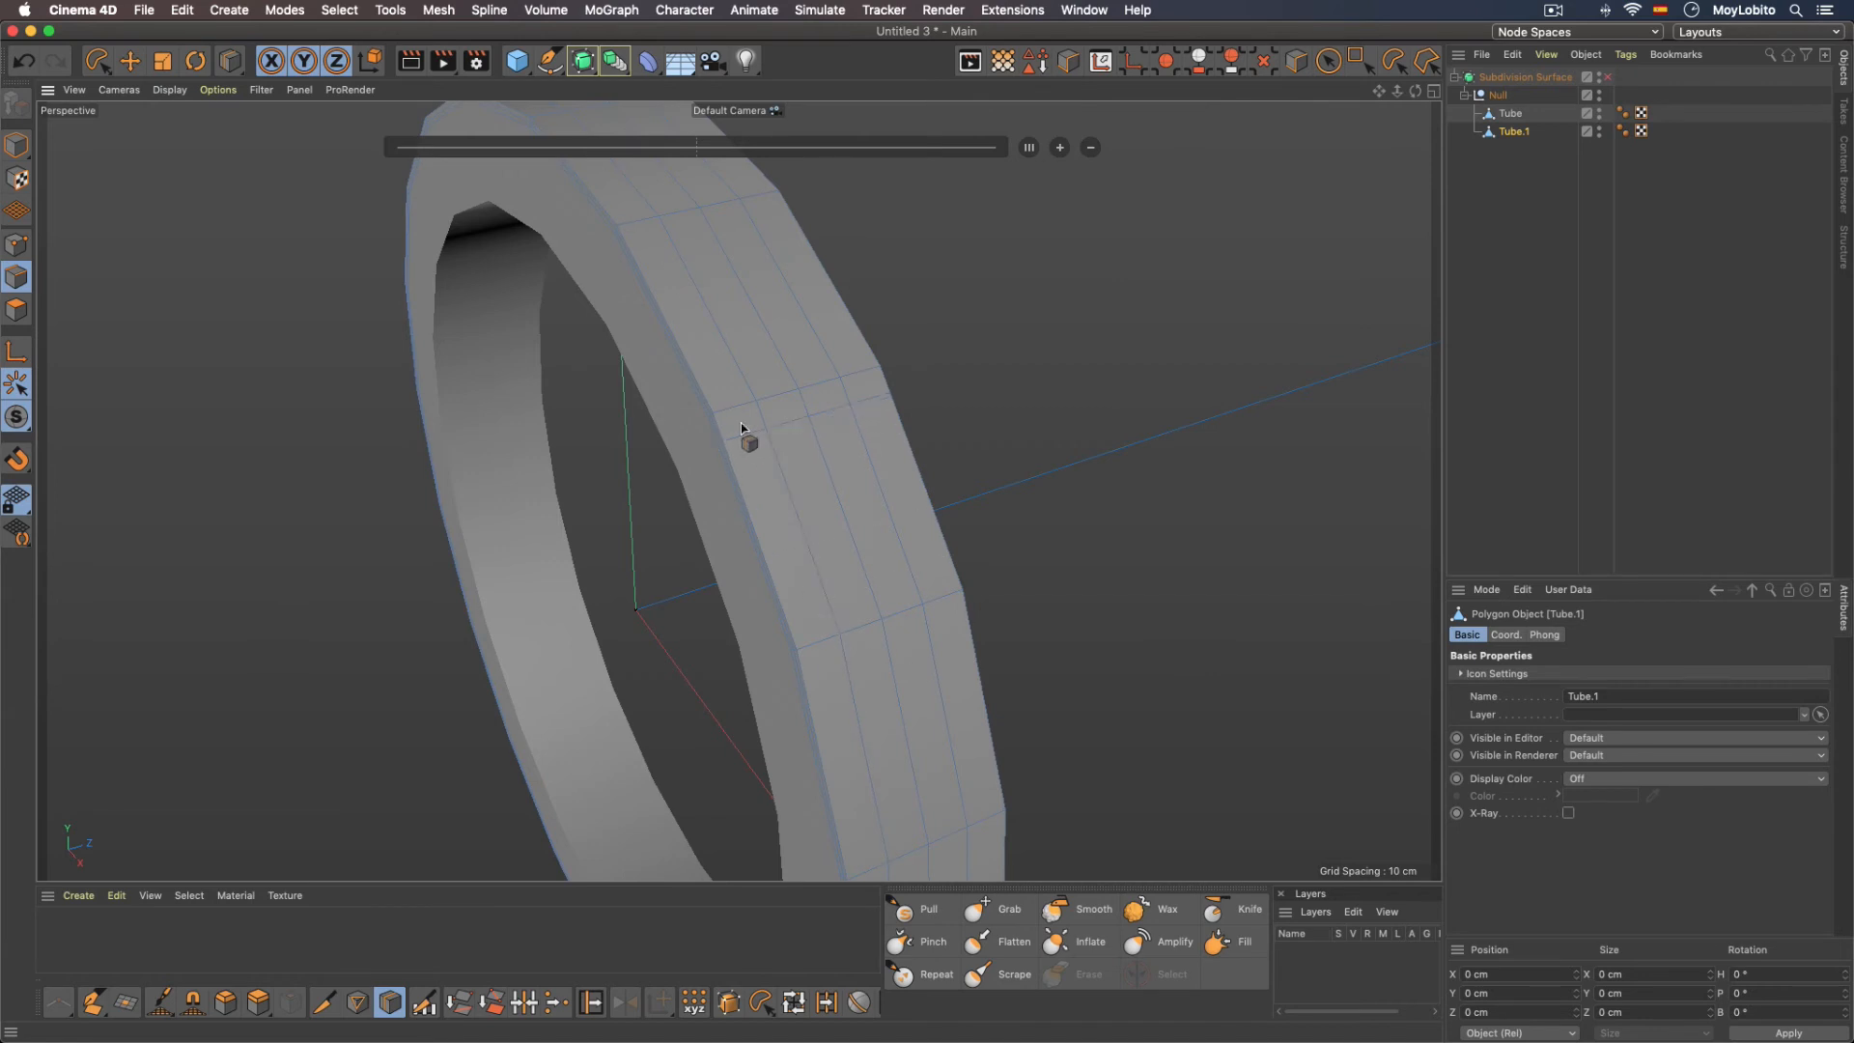
right_click_drag(742, 425, 968, 448, "alt")
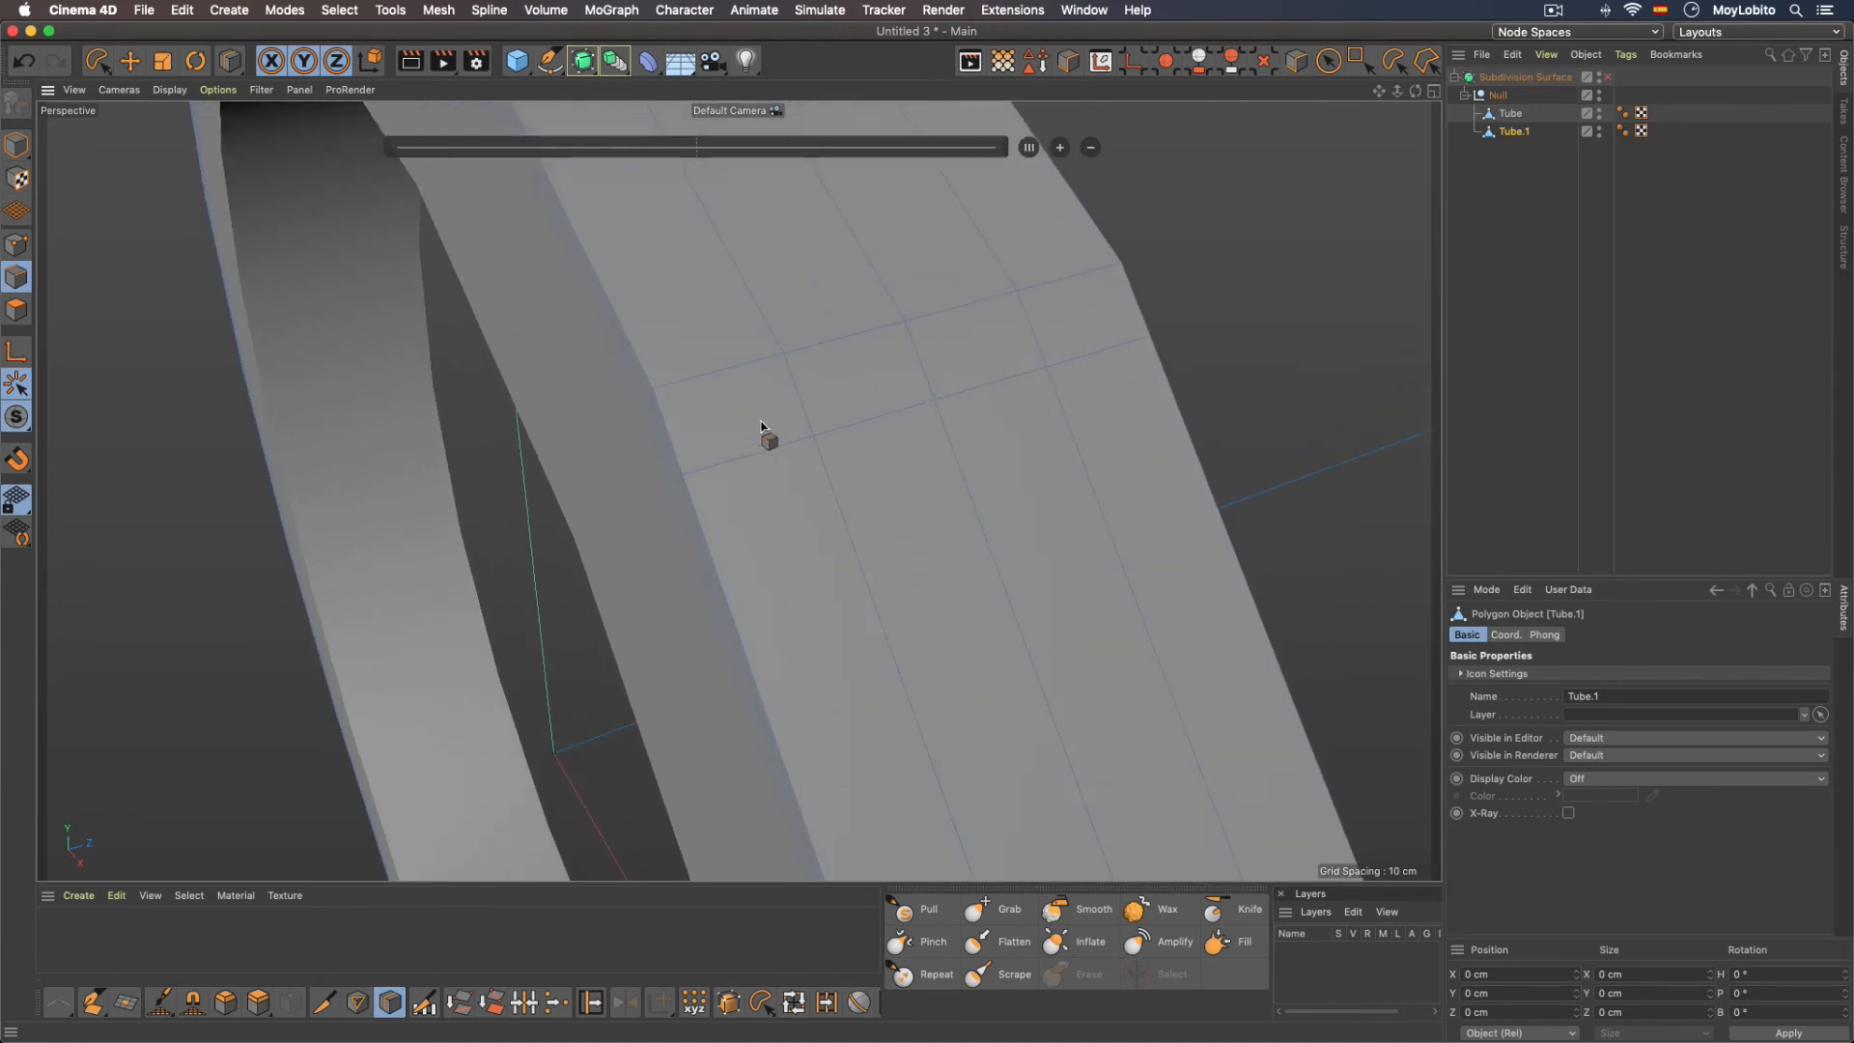
left_click_drag(765, 430, 860, 393, "alt")
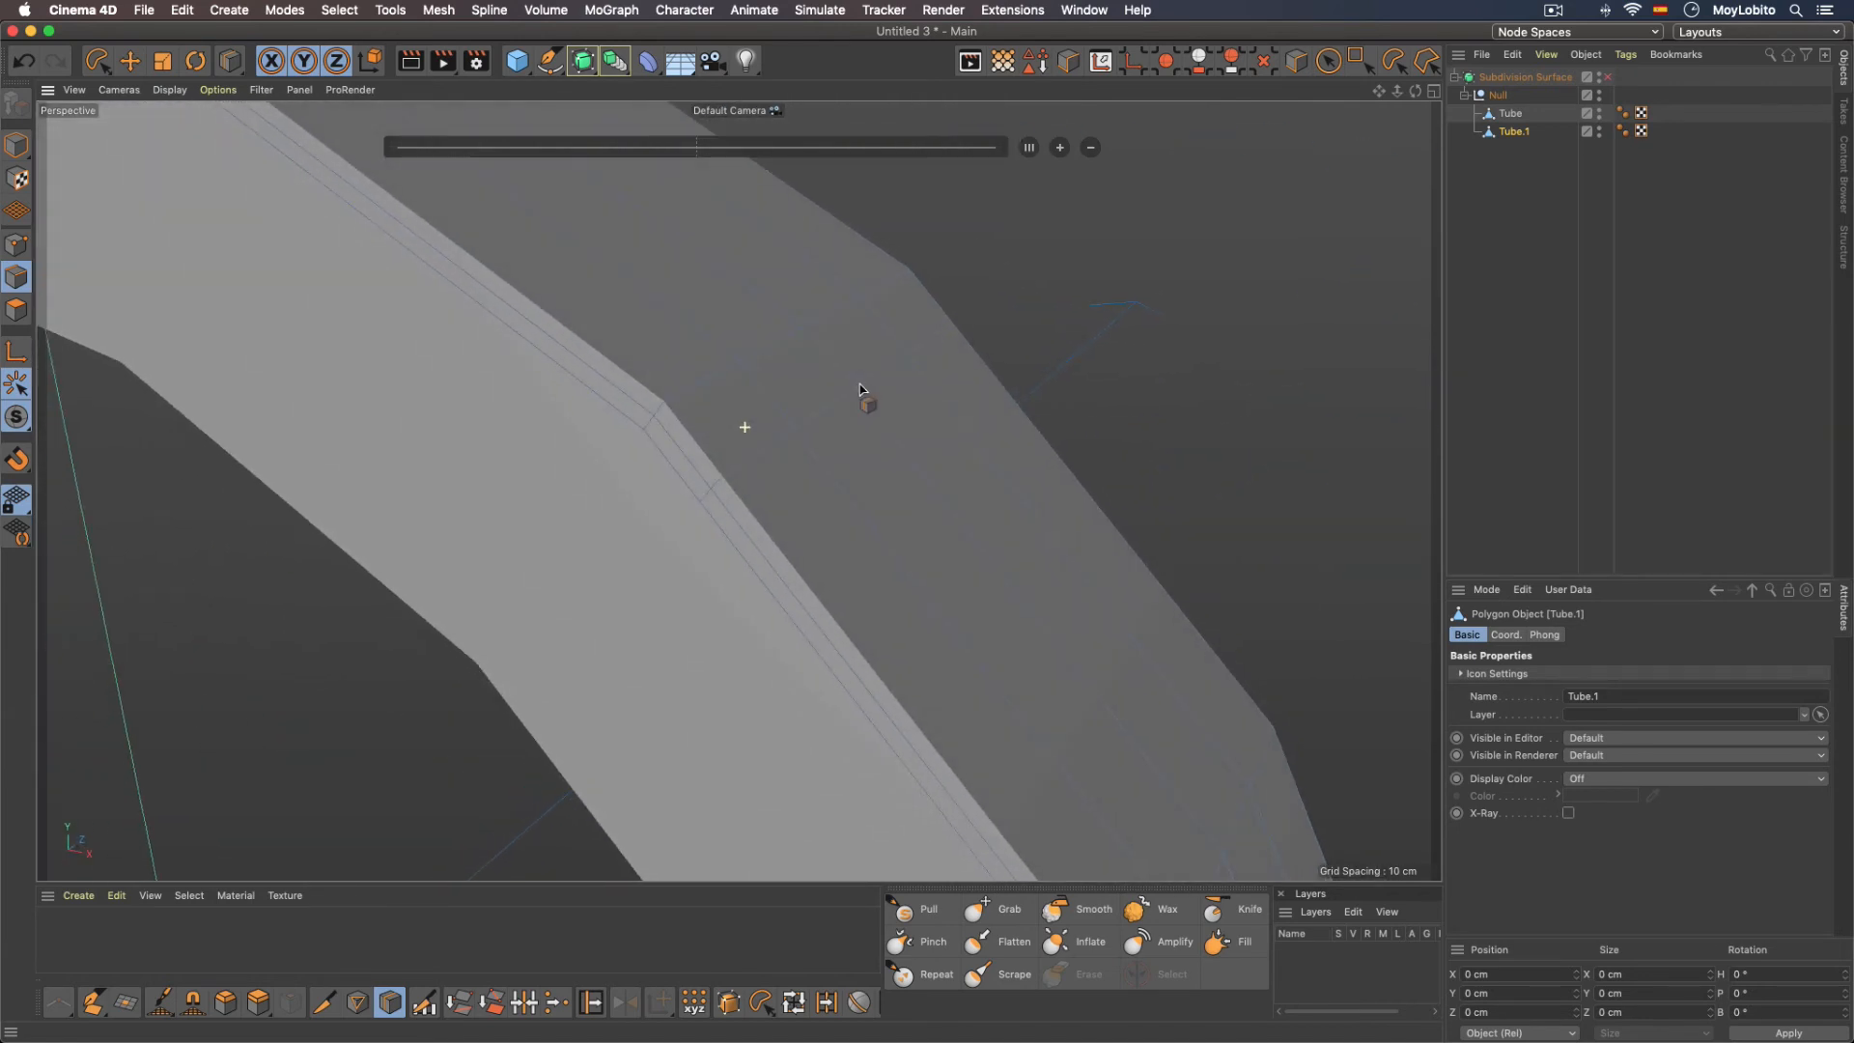
left_click_drag(724, 459, 791, 445, "alt")
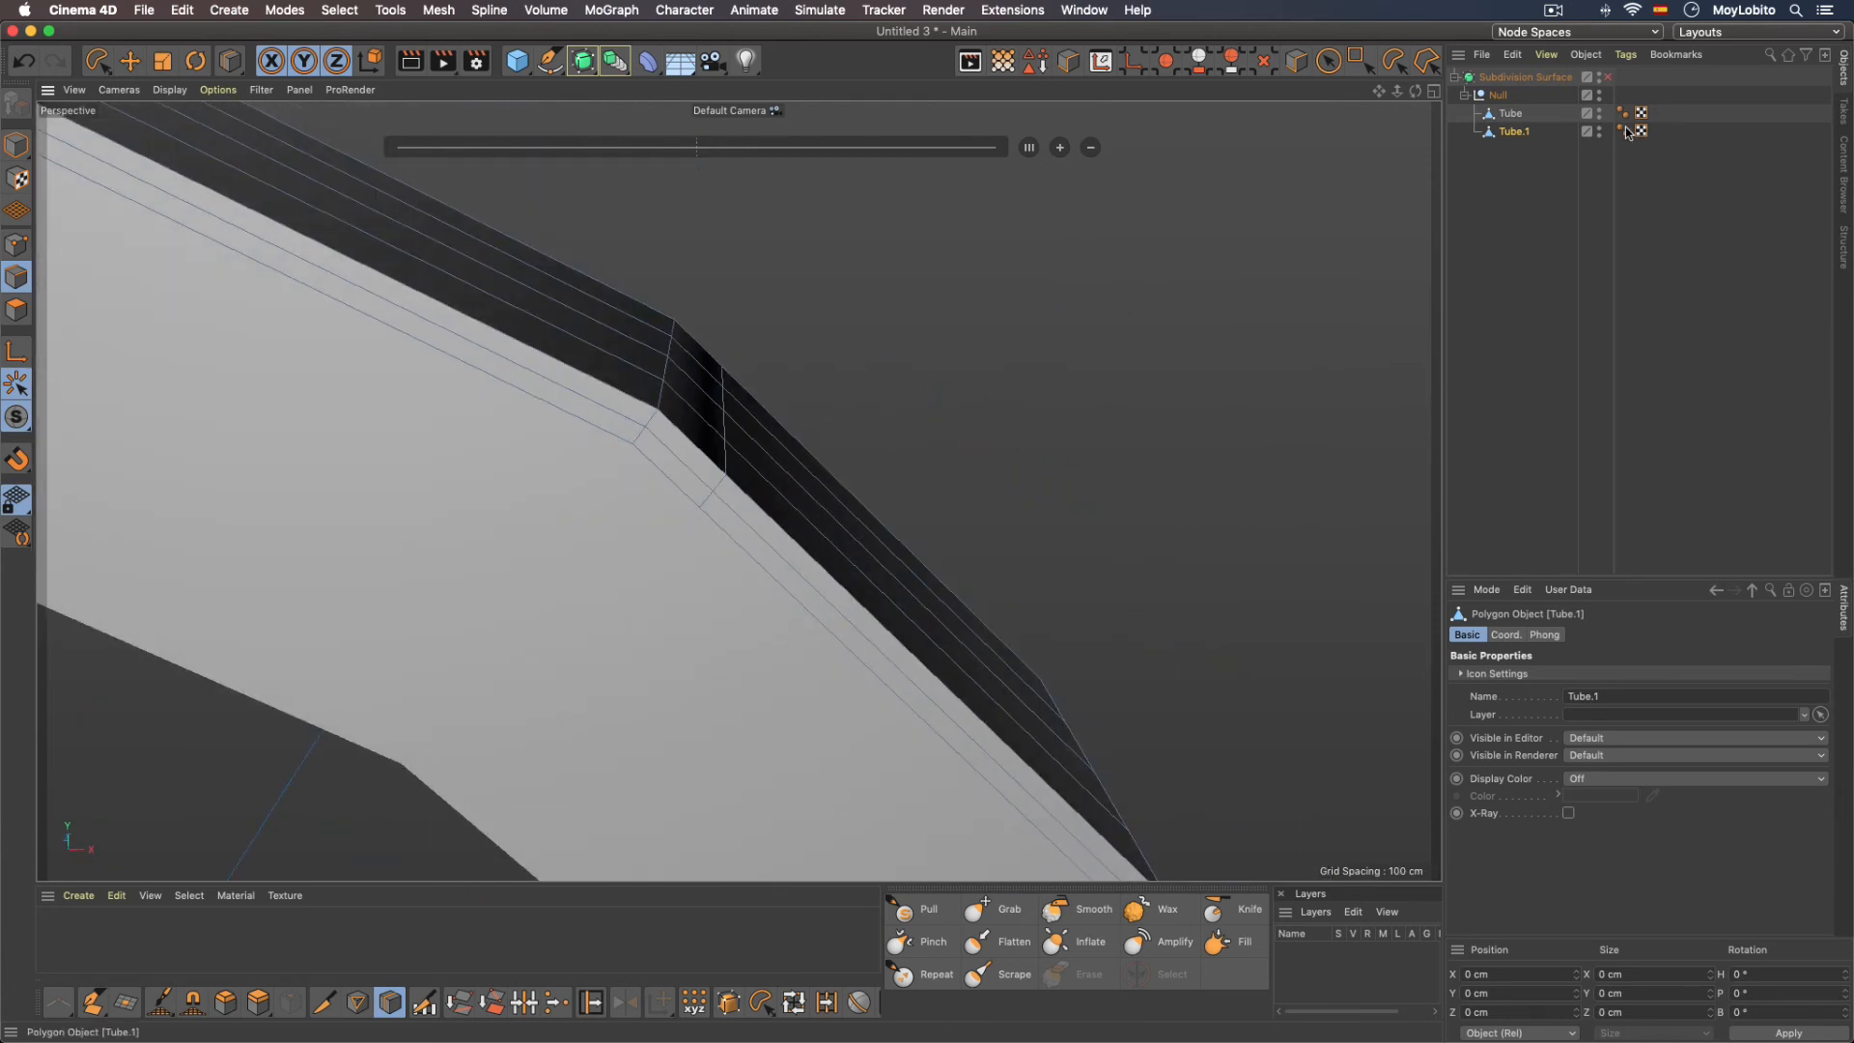
left_click(1608, 77)
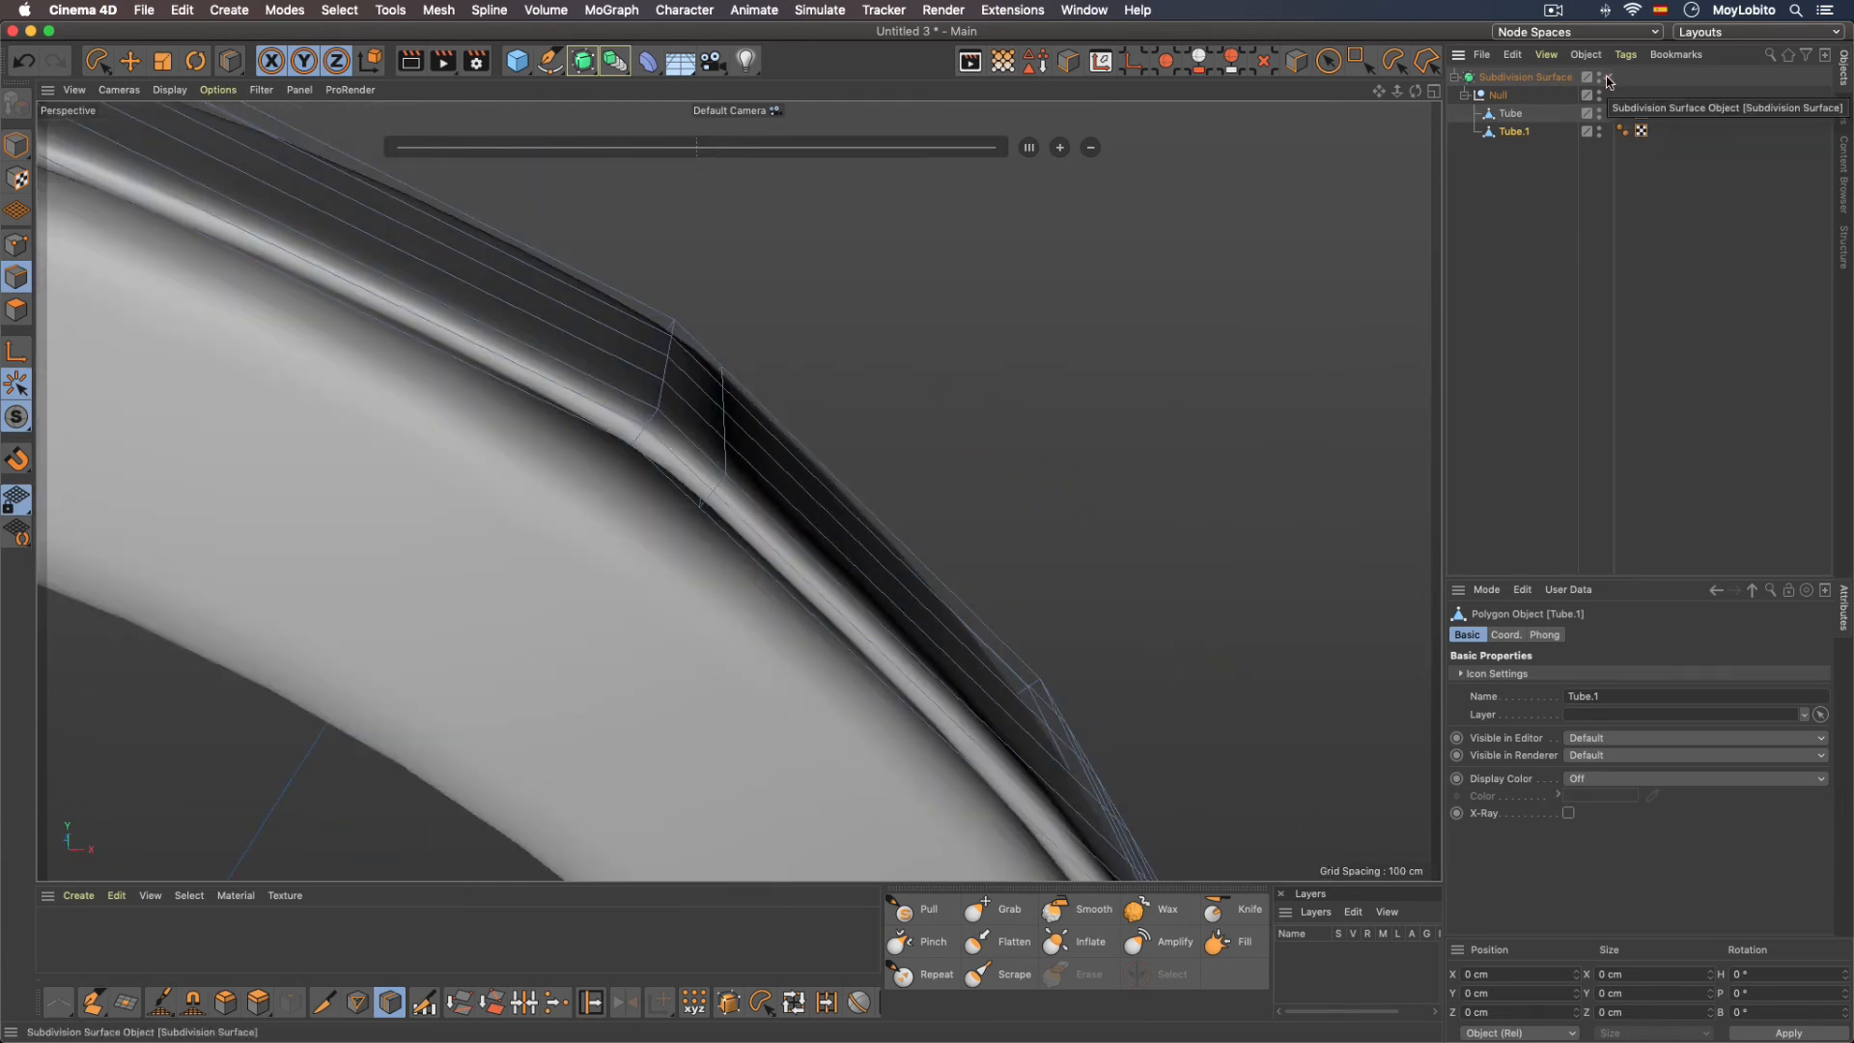
left_click(1607, 77)
left_click_drag(871, 384, 802, 389, "alt")
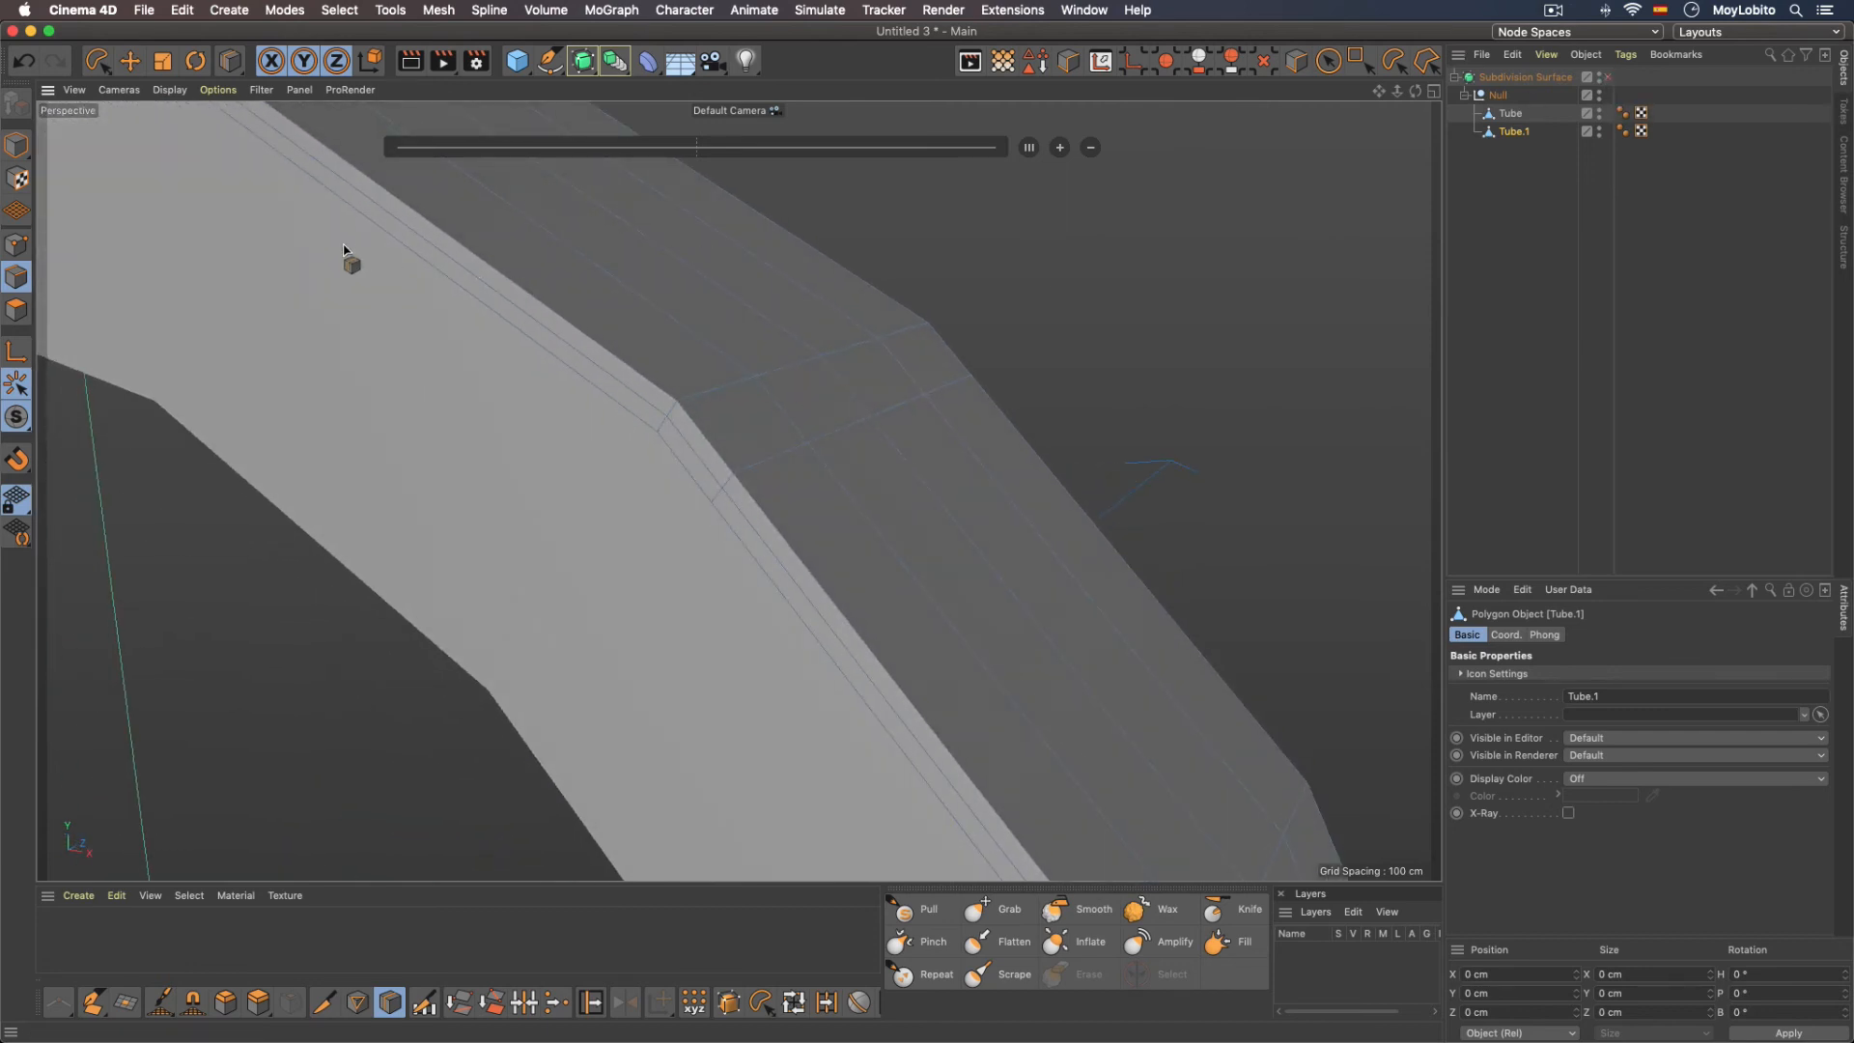
Step: In the front view, move the new loop's Tube.1 points farther from the corner, to about X 67.5 cm and Z 74.2 cm
left_click(23, 242)
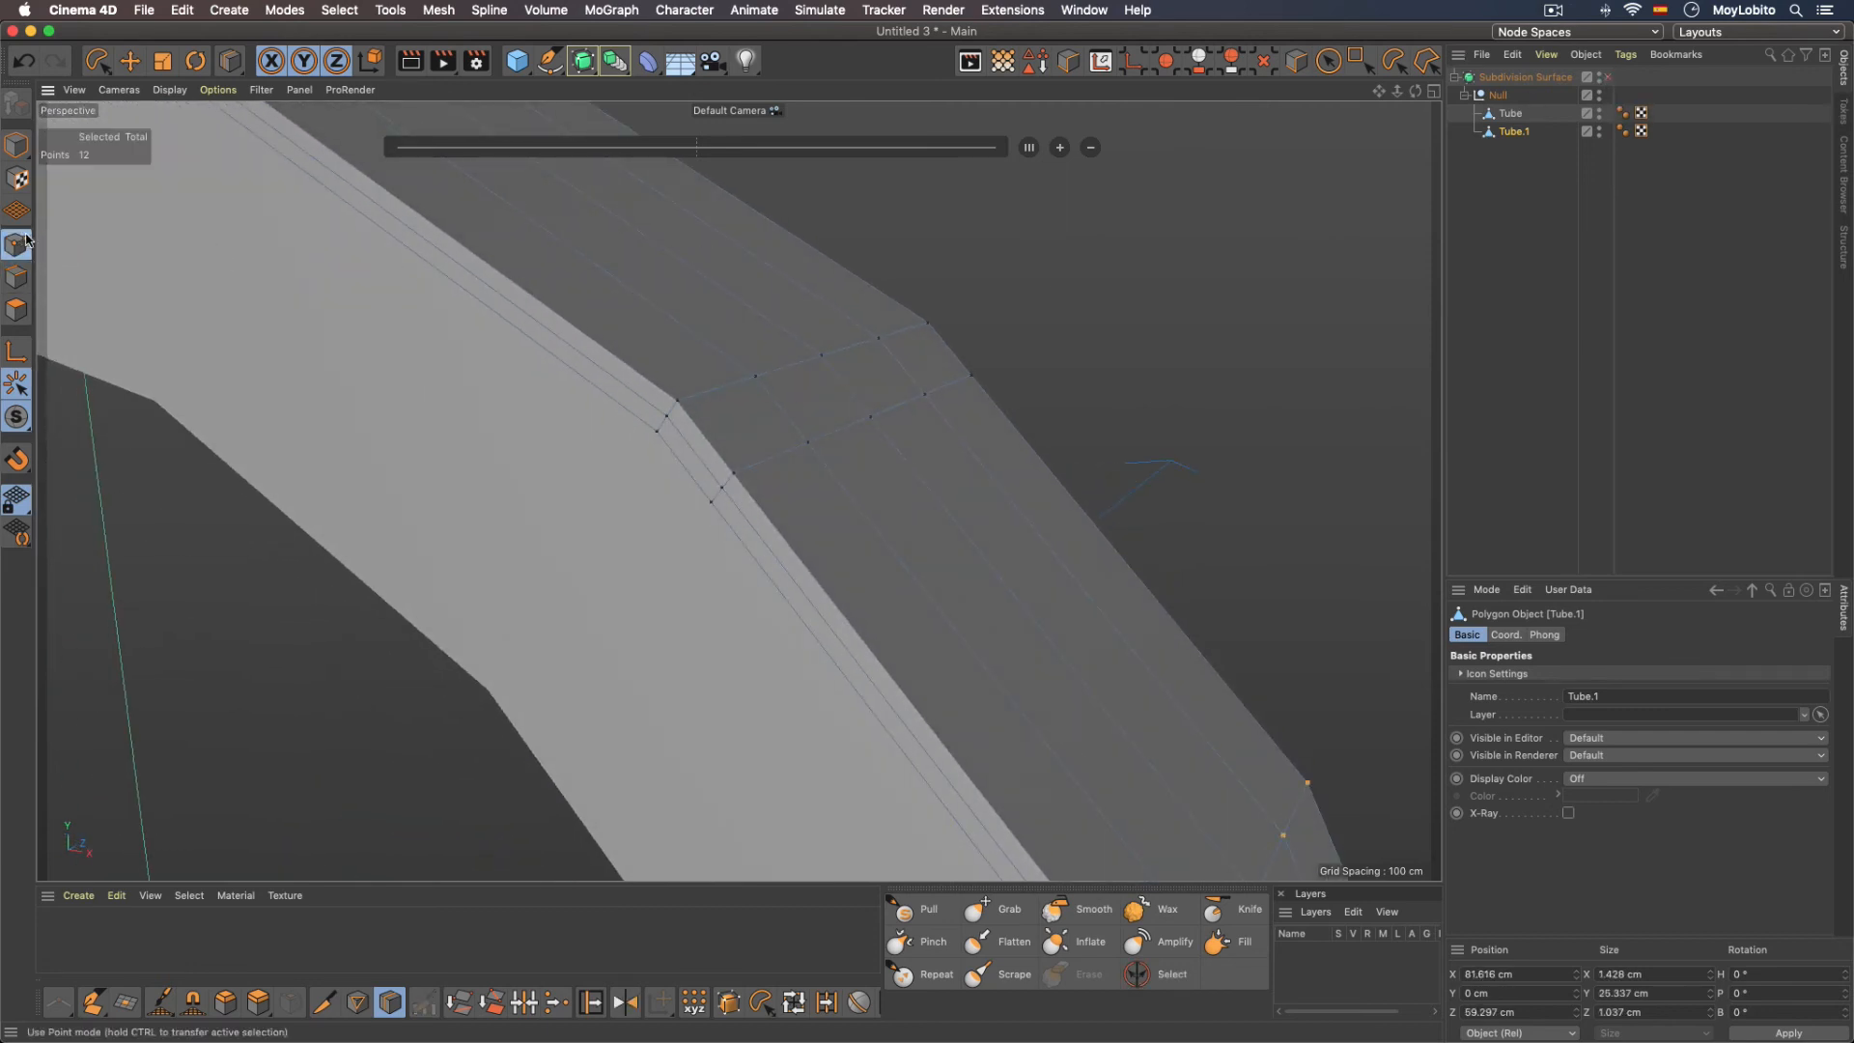
left_click(1433, 91)
left_click(1213, 673)
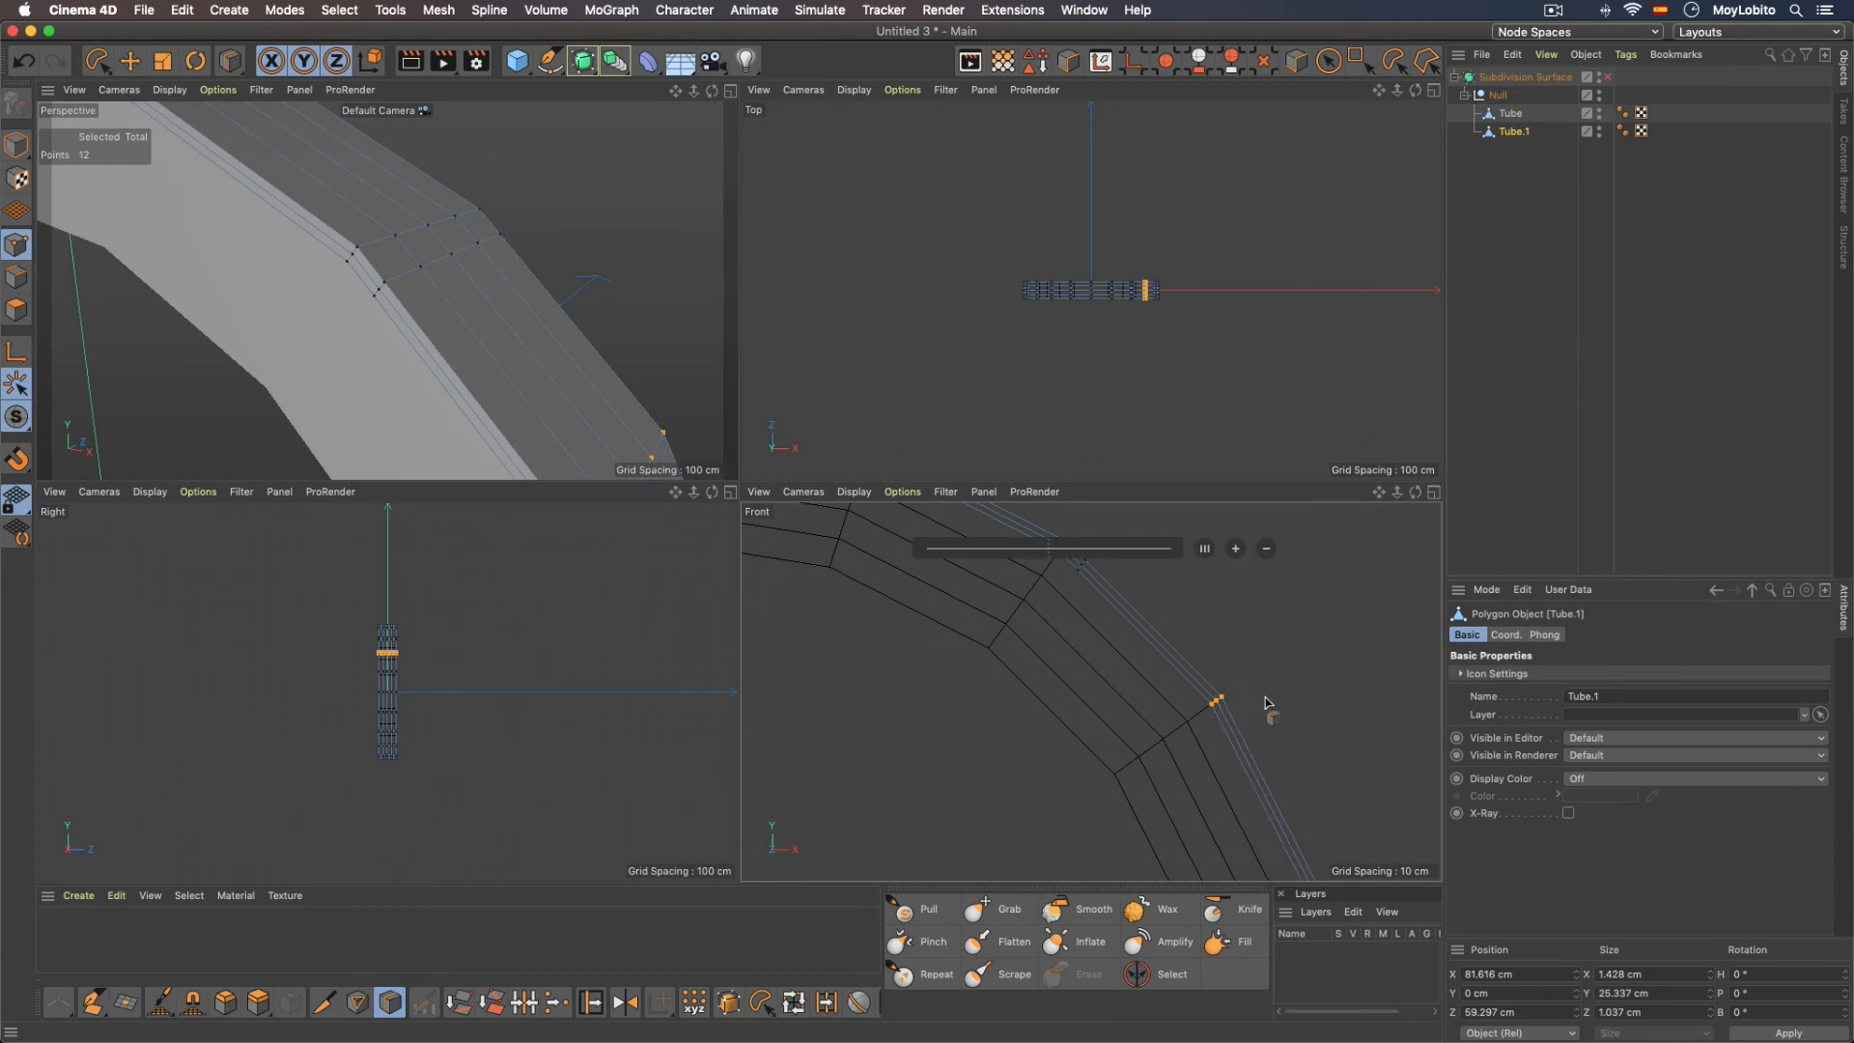
key("8")
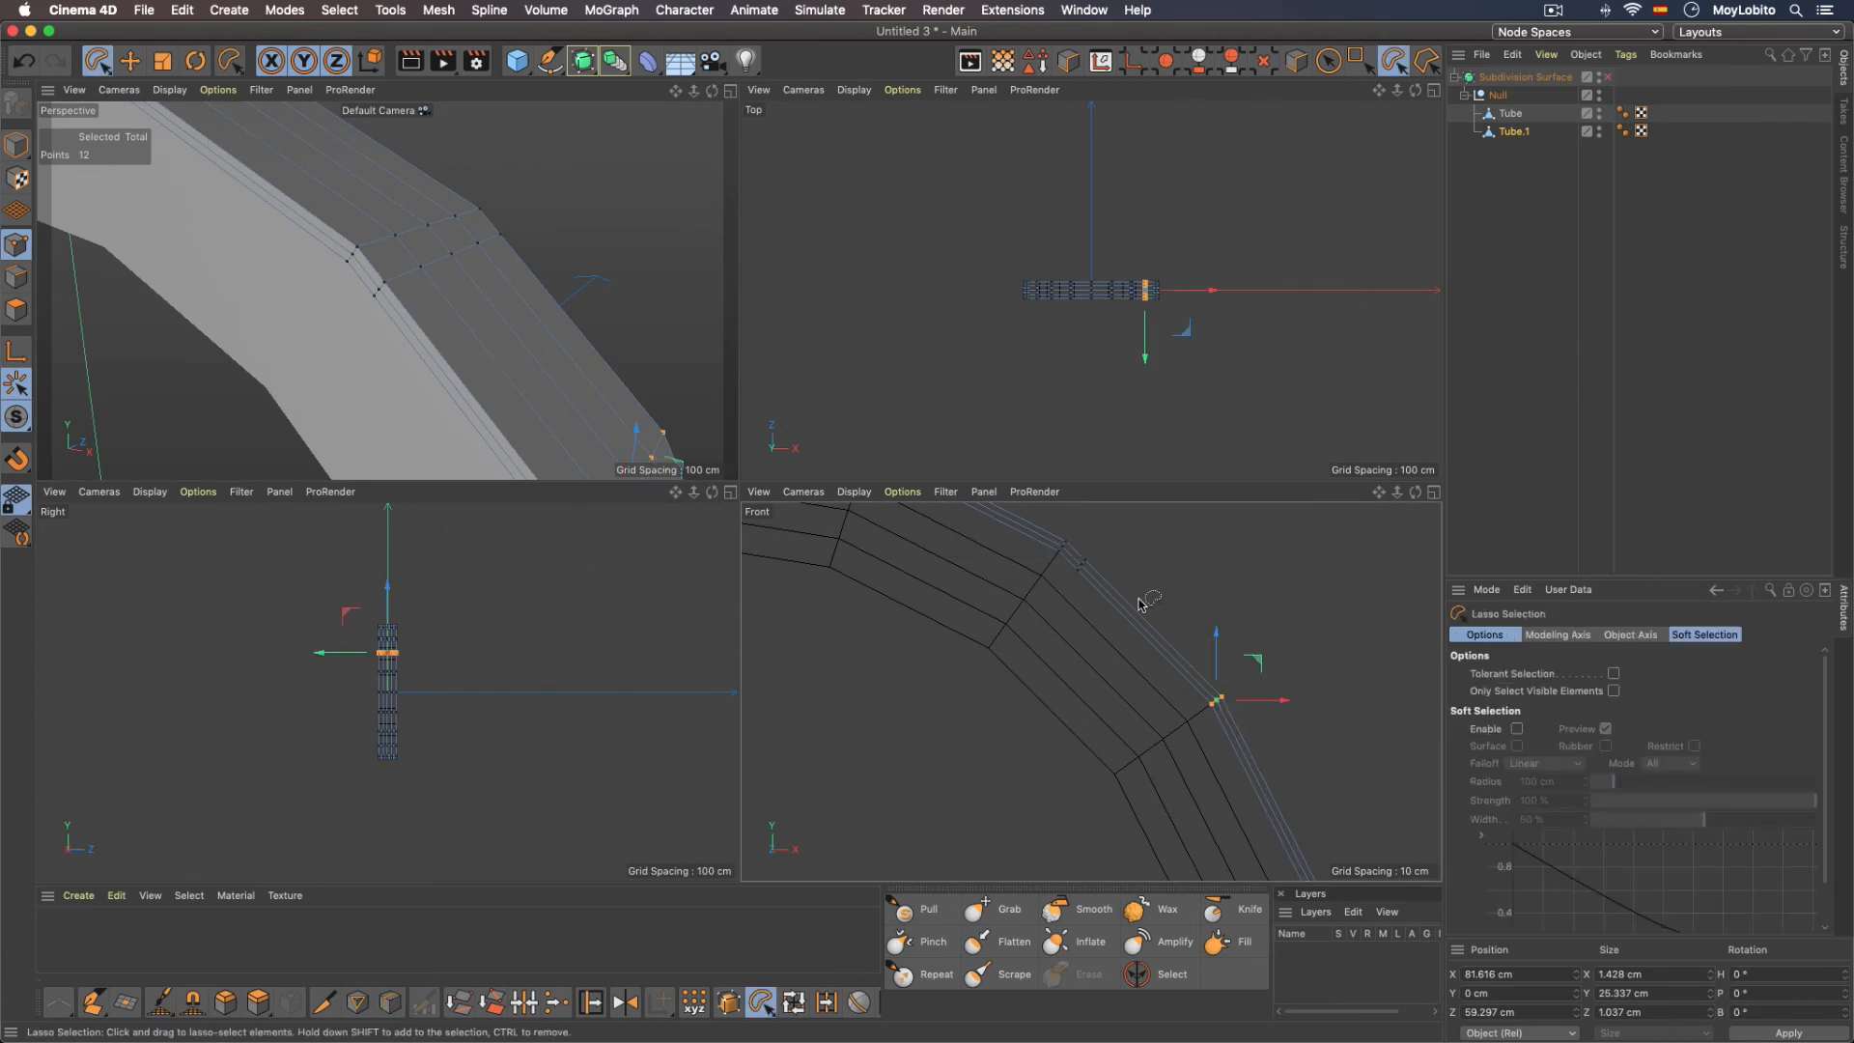
scroll(1115, 578, "up", 4)
middle_click_drag(1115, 576, 1137, 639, "alt")
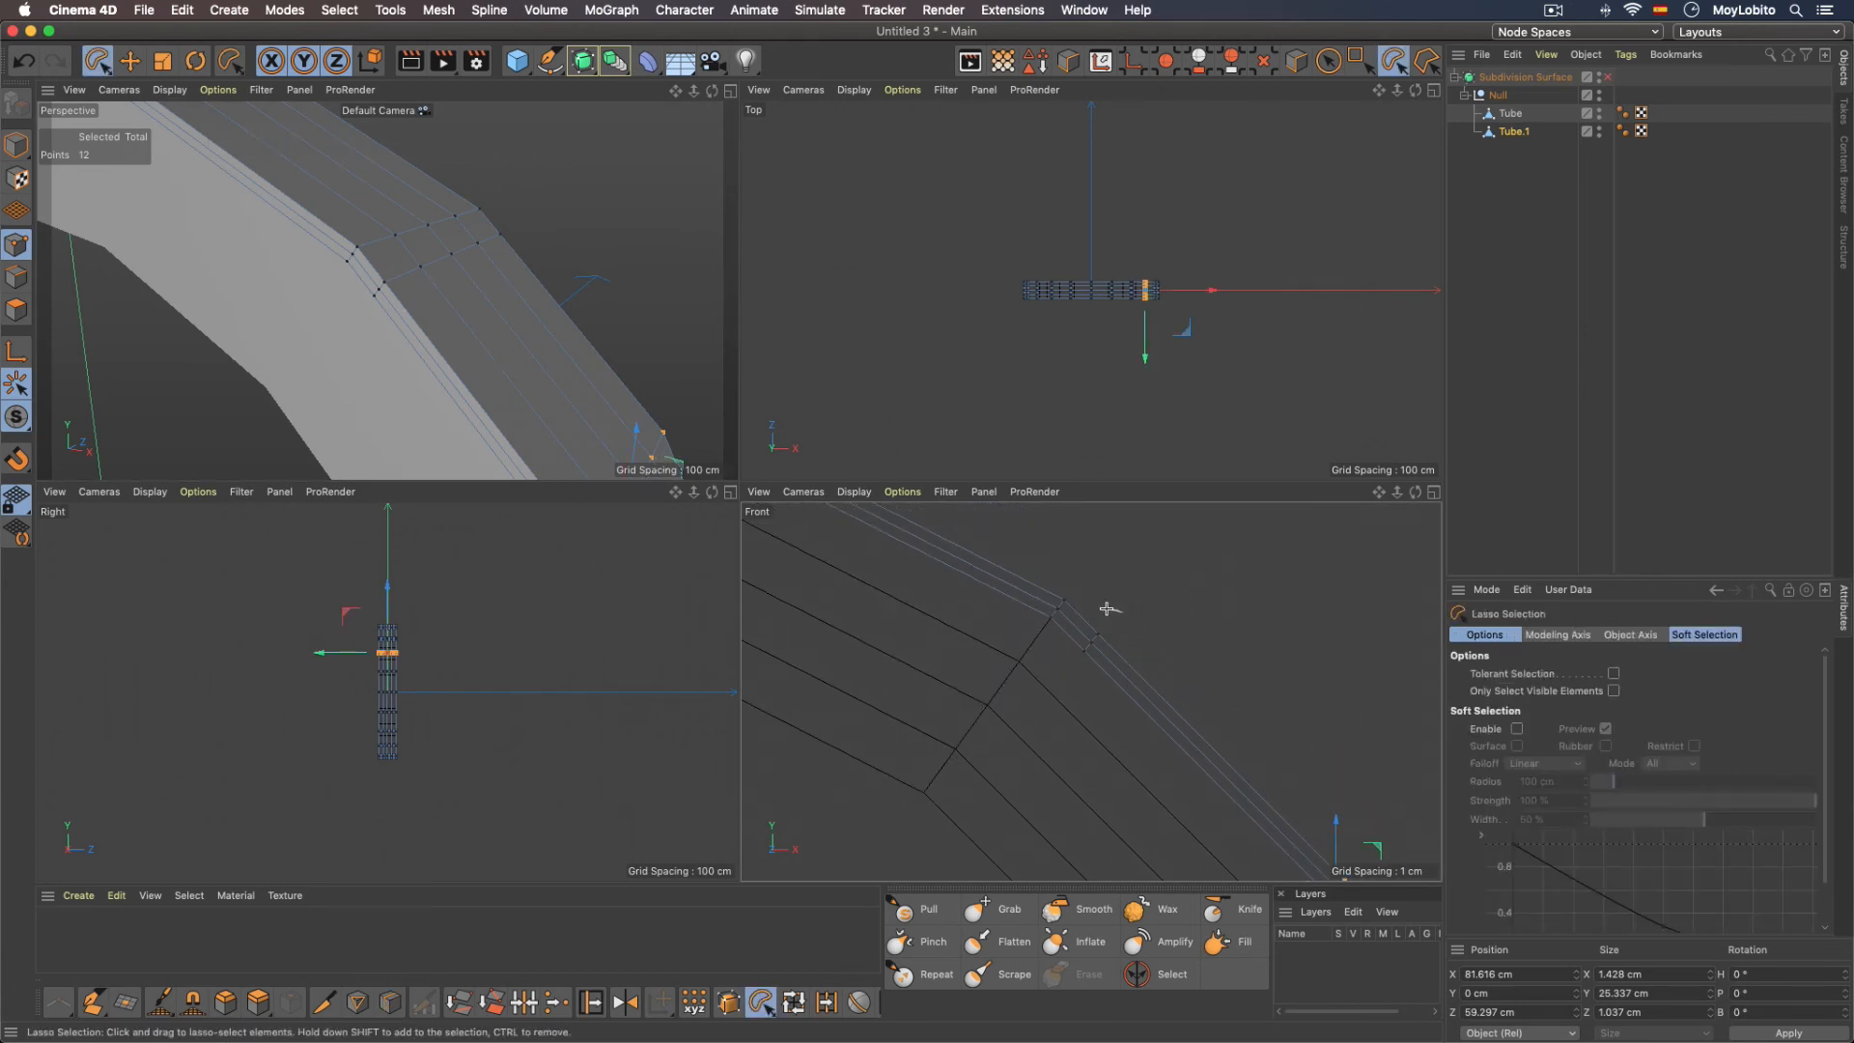
mouse_move(1106, 608)
left_mouse_down()
mouse_move(1086, 687)
mouse_move(1120, 601)
mouse_move(1184, 655)
left_mouse_up()
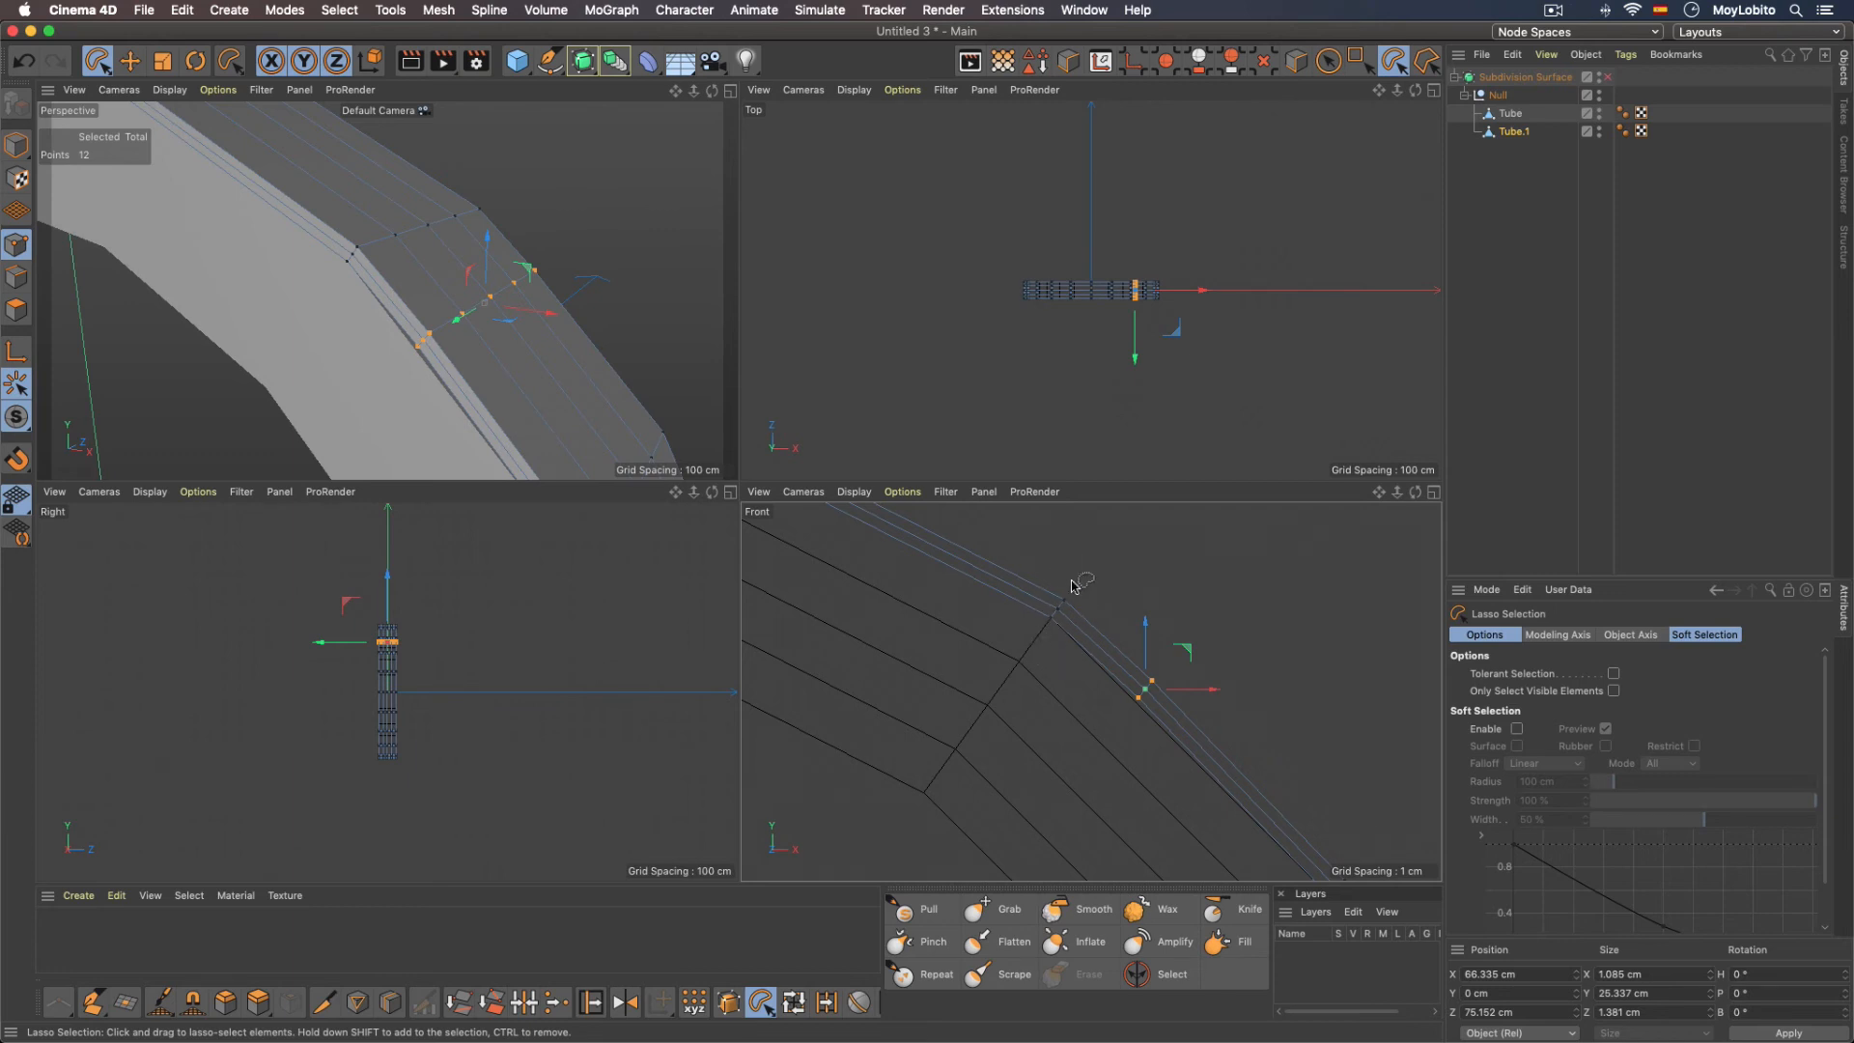
scroll(1178, 655, "down", 5)
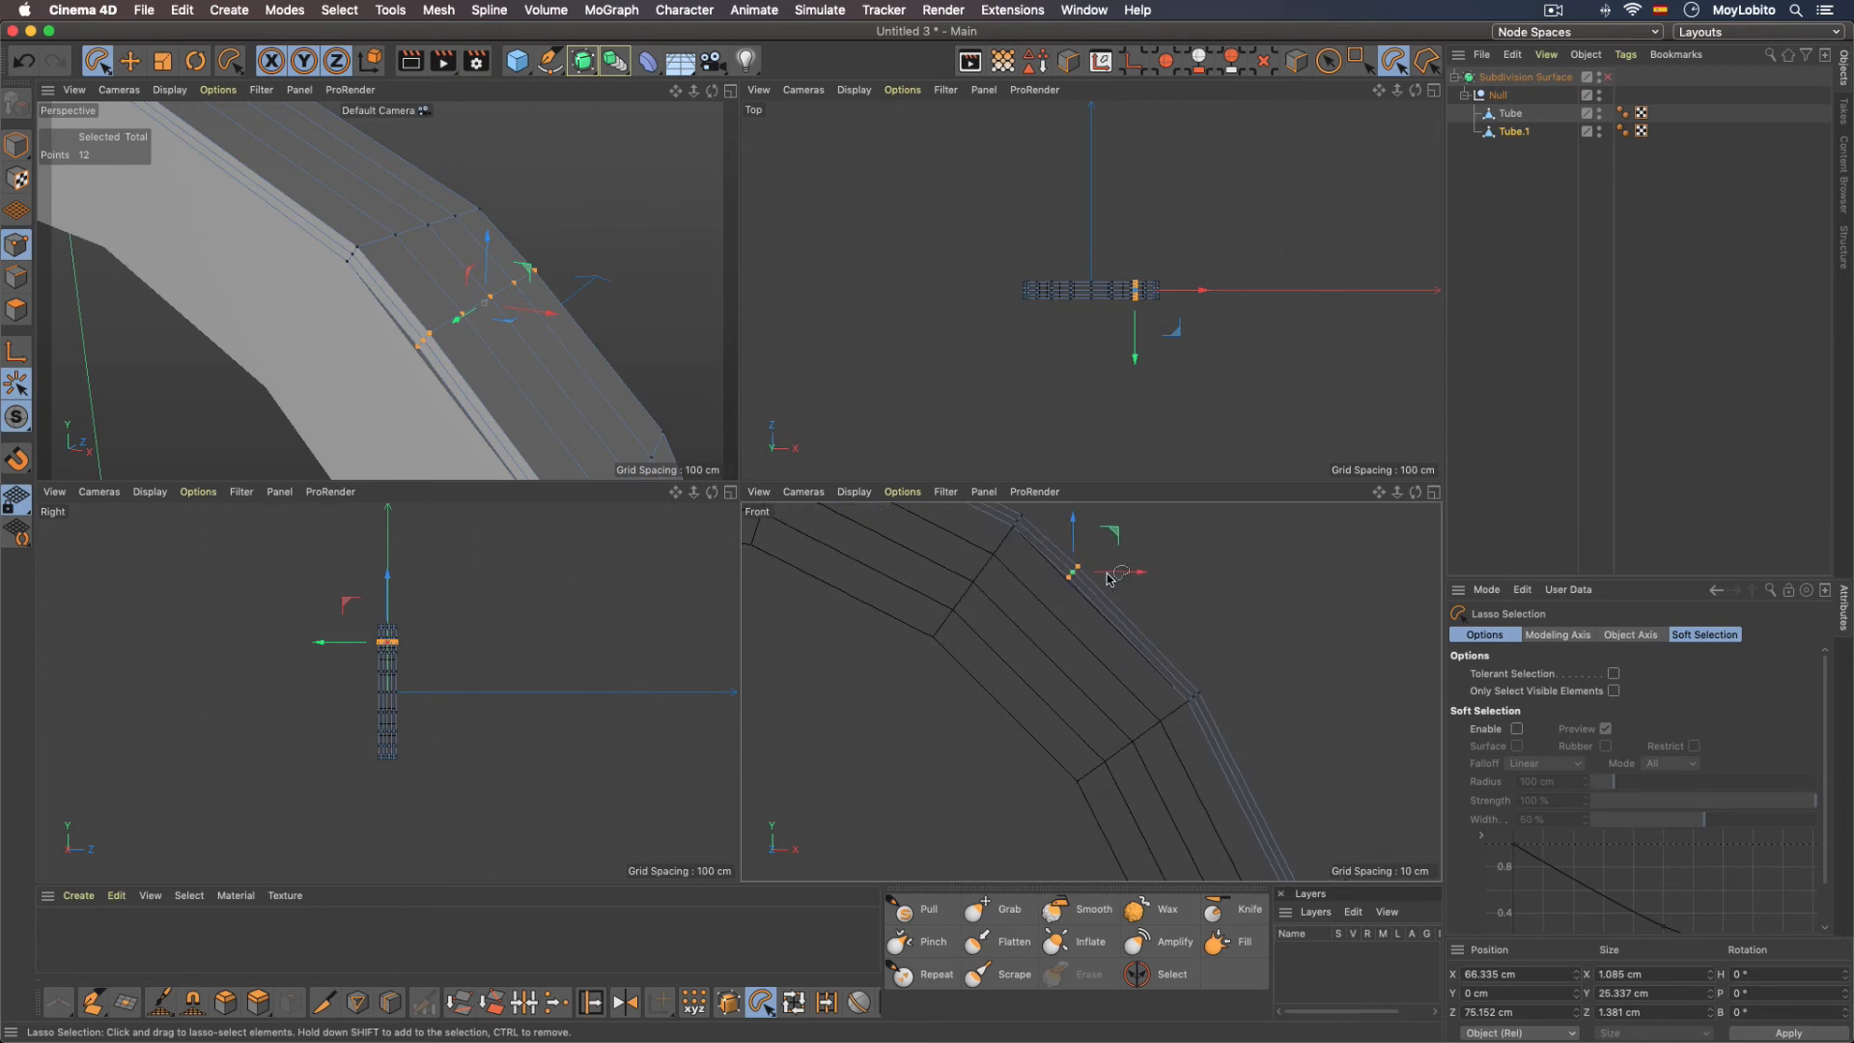
left_click_drag(1117, 534, 1127, 543)
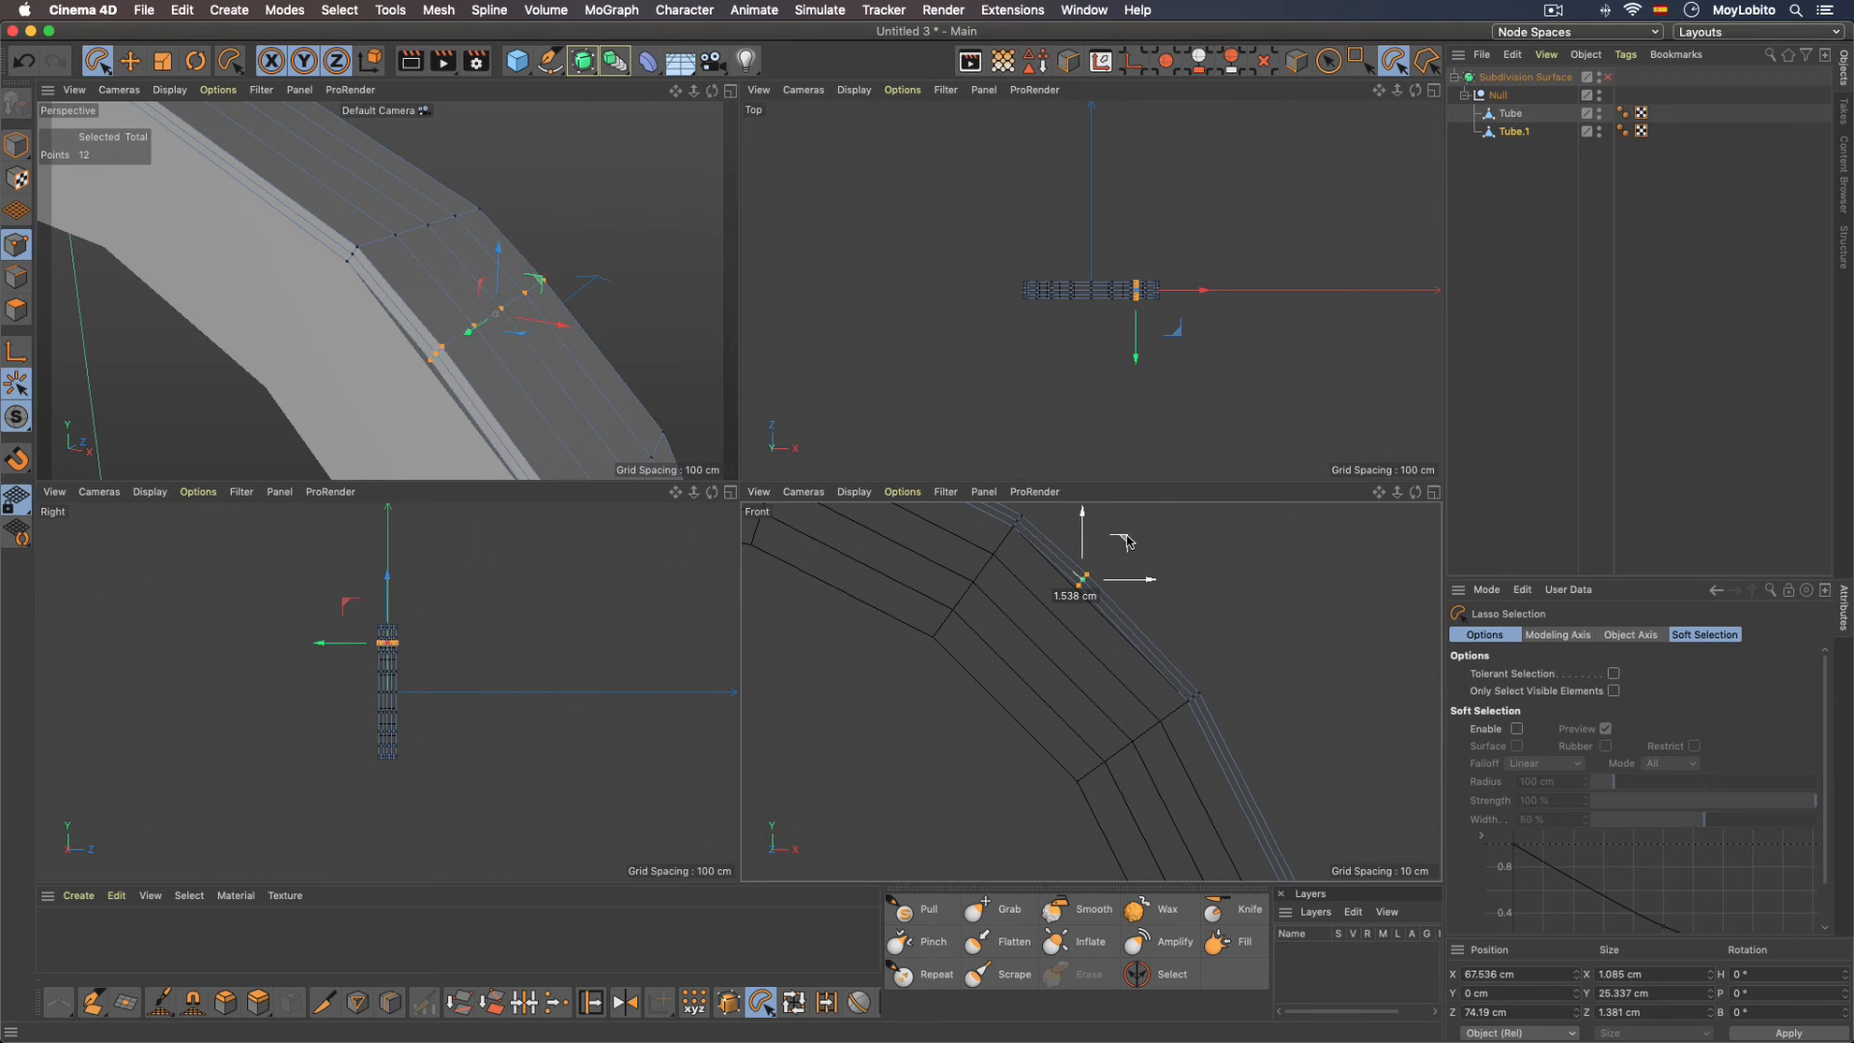
left_click(731, 90)
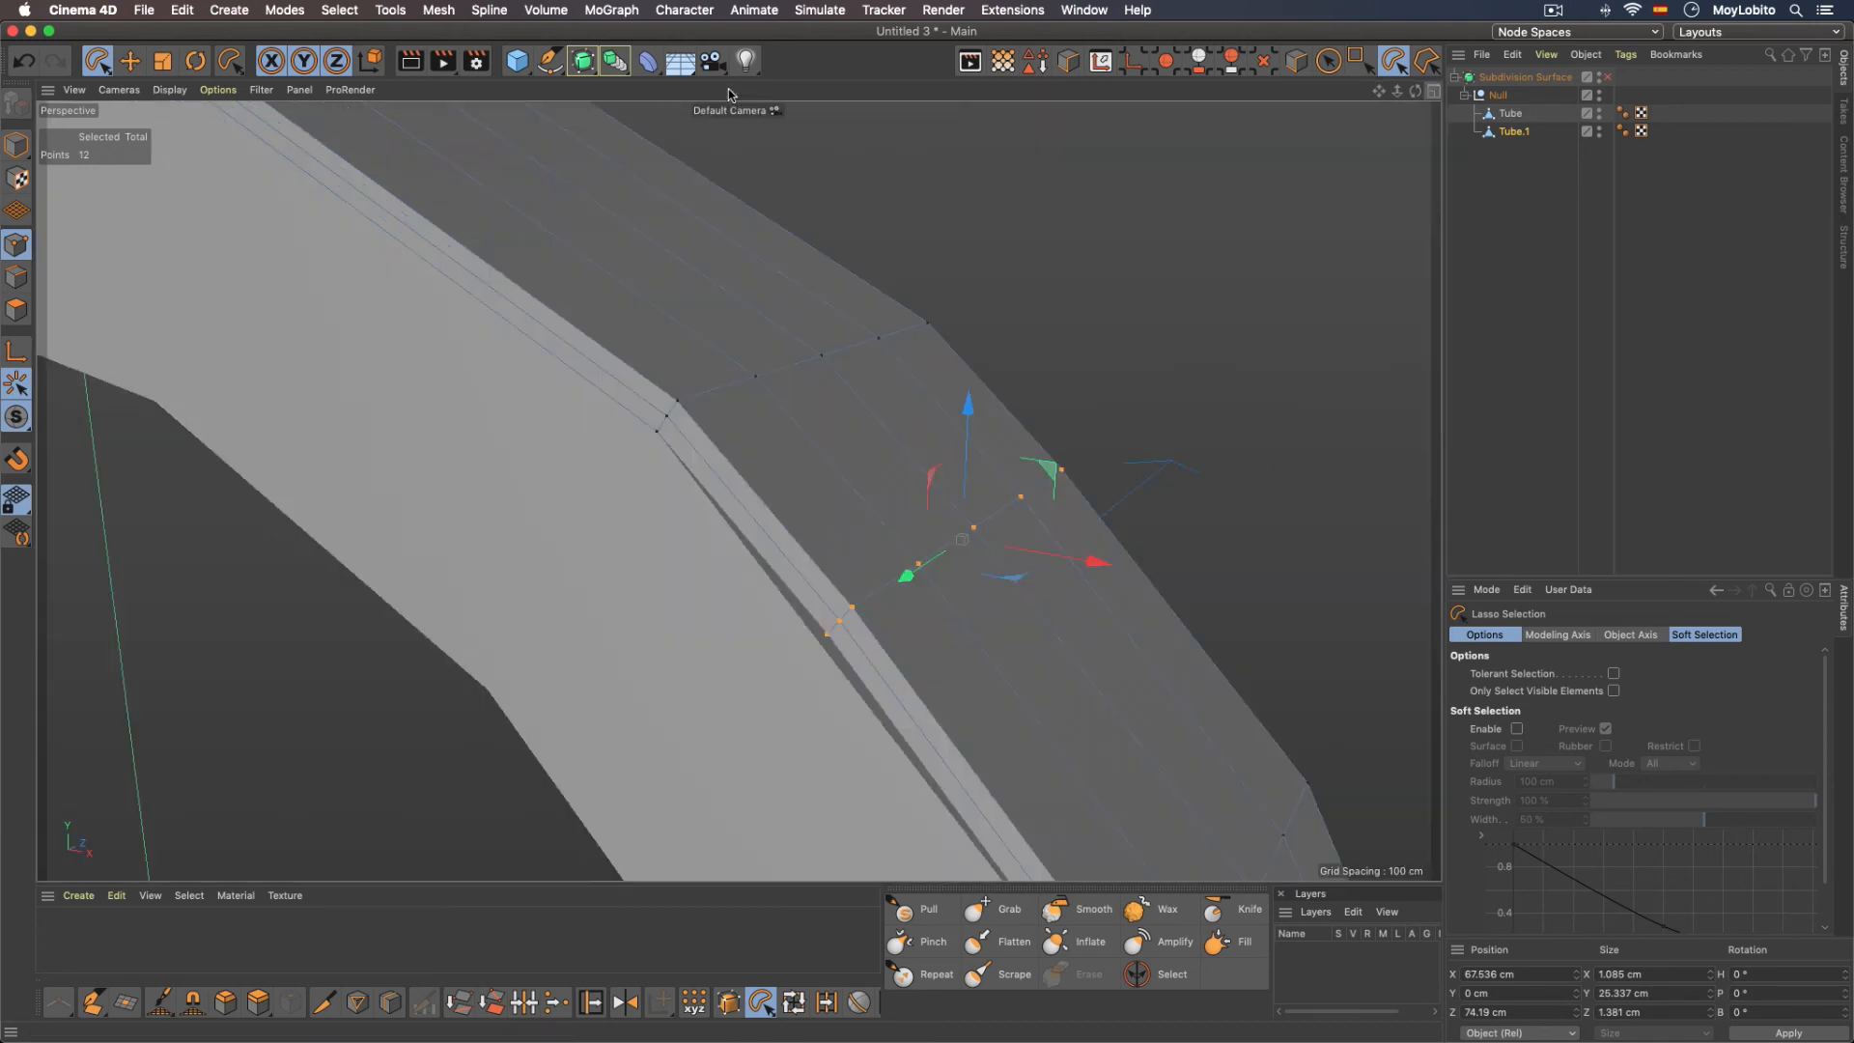
Step: Enable the Subdivision Surface and move the new loop's Tube.1 points to about X 68.4 cm and Z 72.9 cm
left_click_drag(884, 410, 927, 401, "alt")
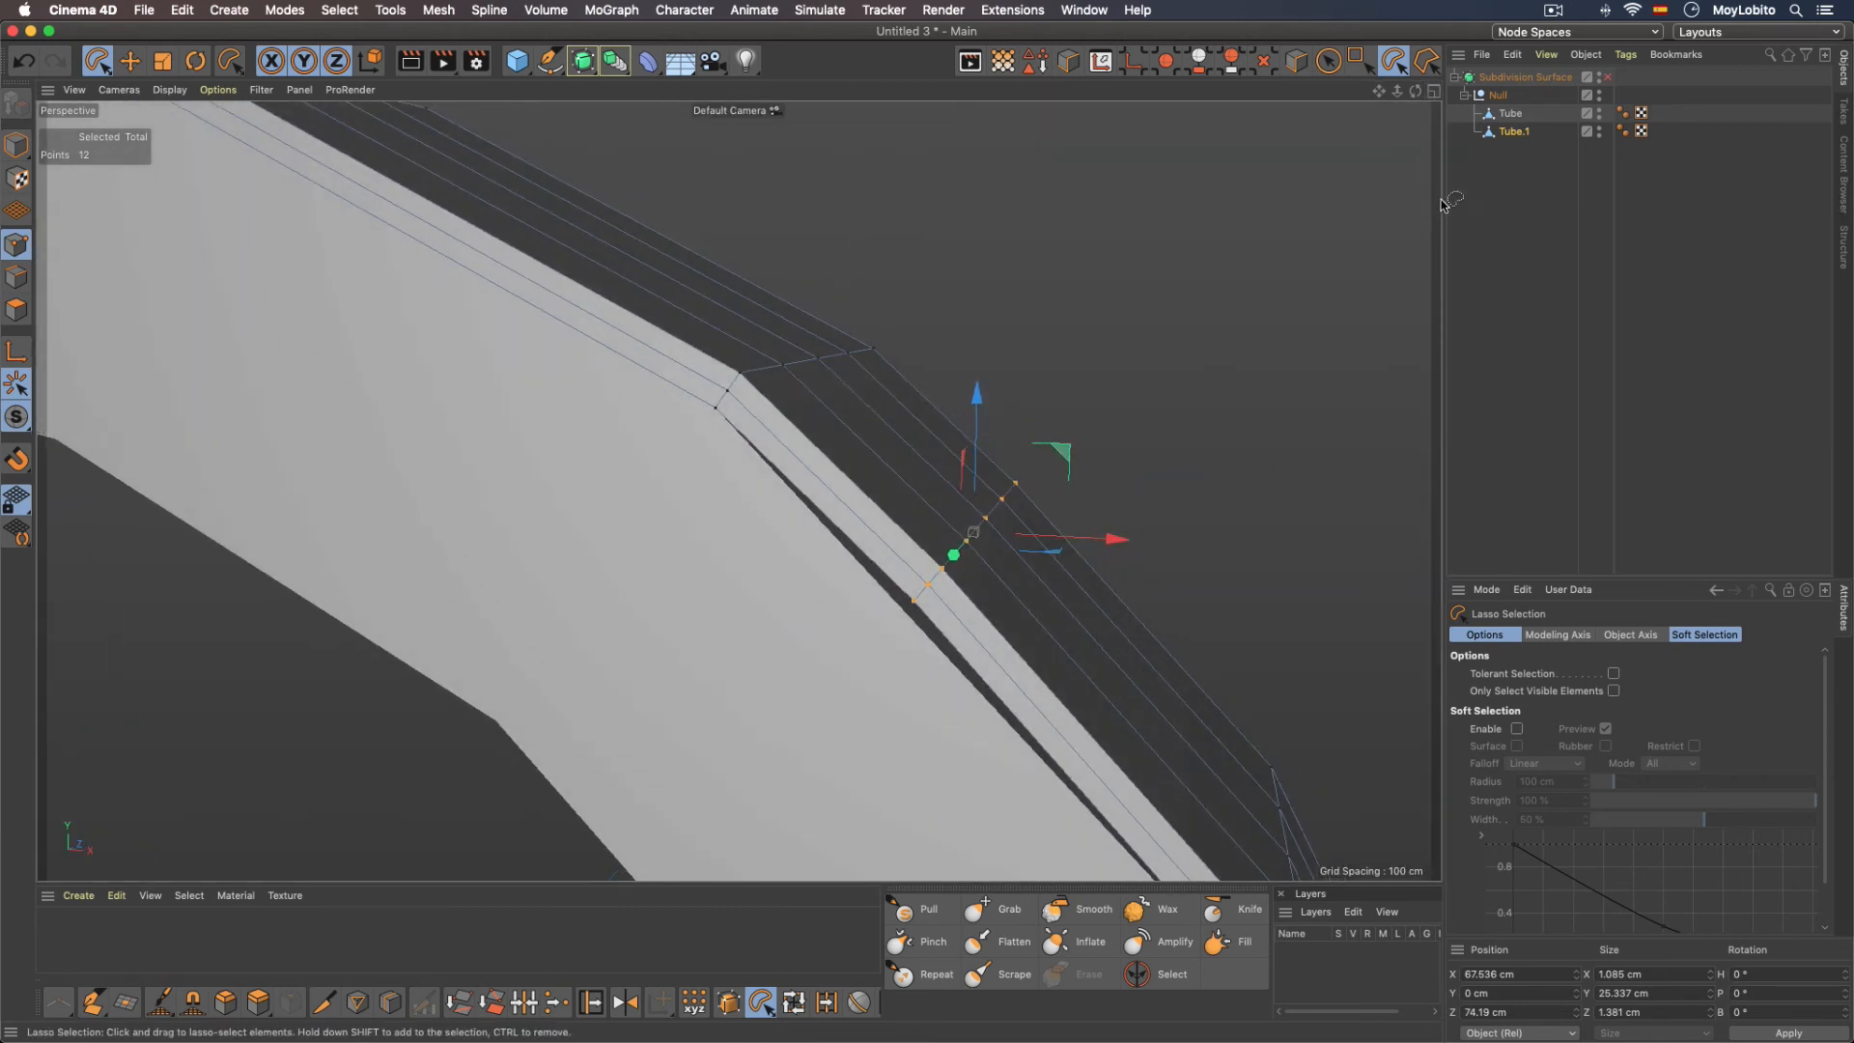
left_click(1607, 76)
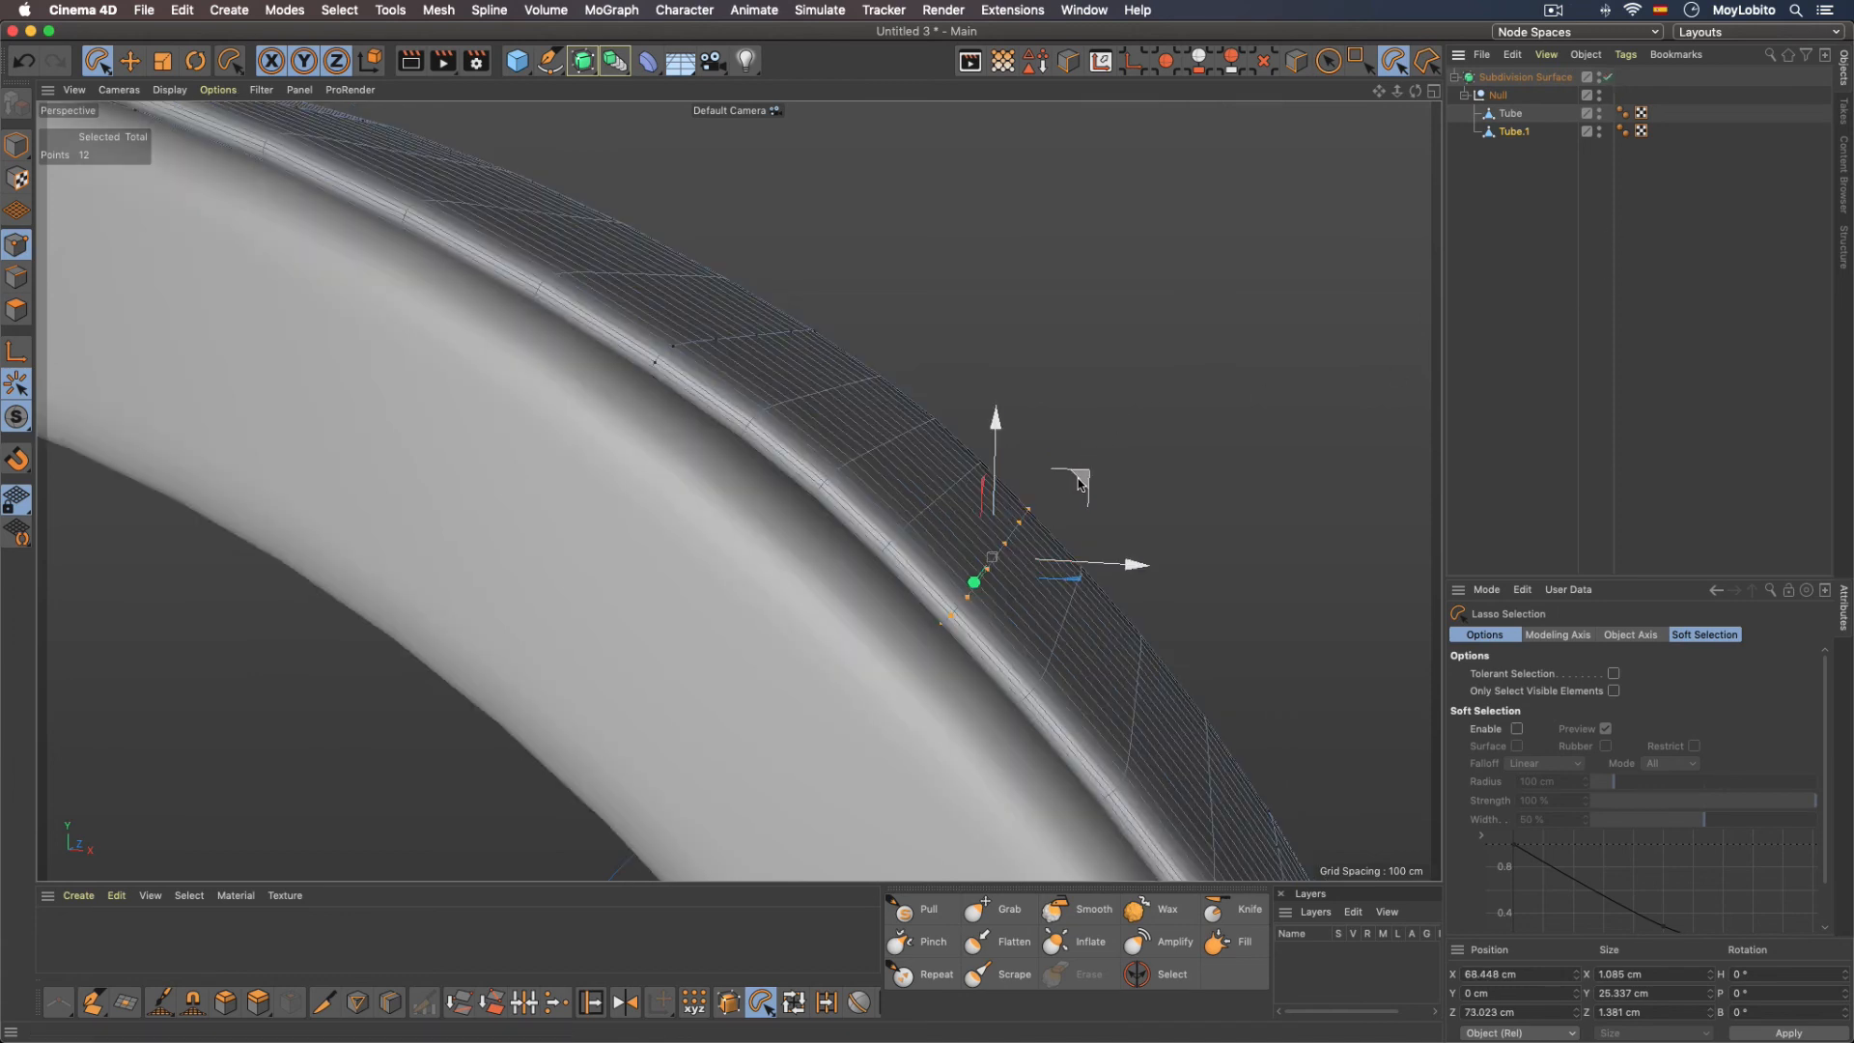
left_click_drag(1080, 484, 1078, 481)
left_click_drag(973, 562, 1023, 537, "alt")
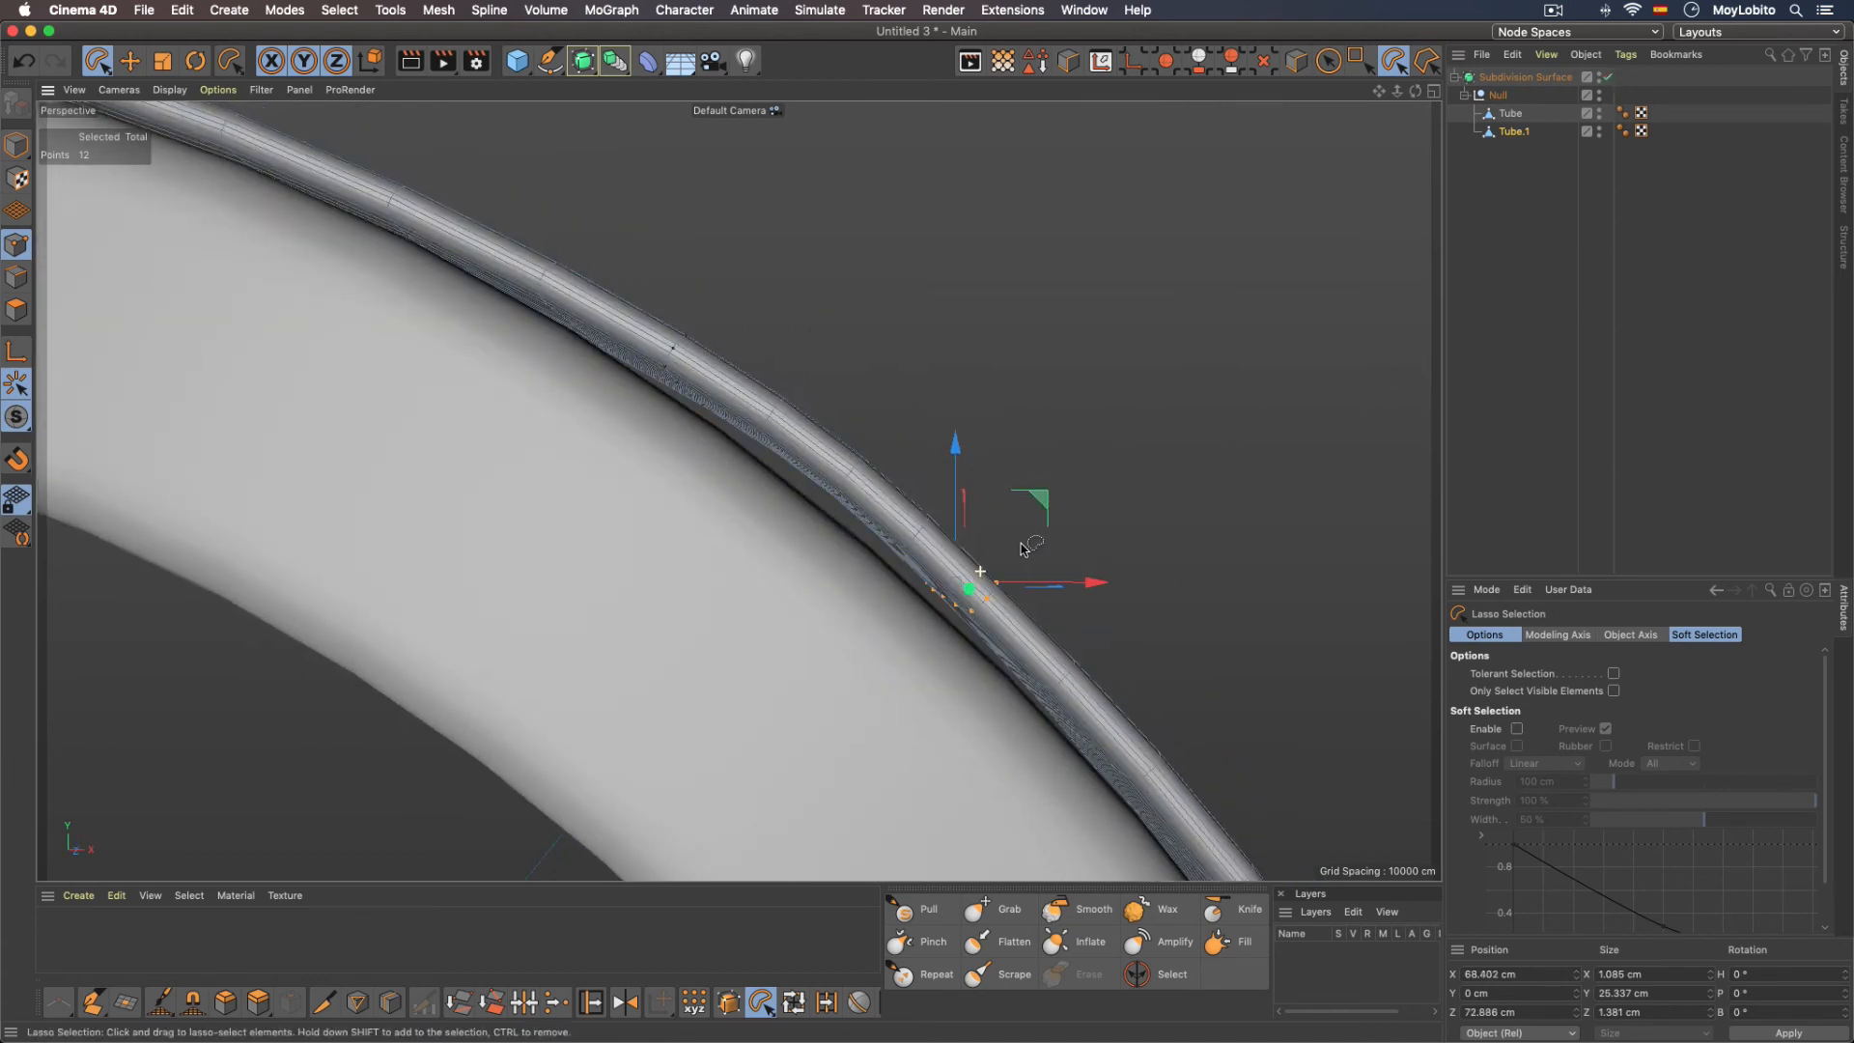
Step: Clear the selection and inspect the smoothed fit between the two ring parts along the outer edge
right_click_drag(965, 526, 772, 556, "alt")
left_click(1550, 436)
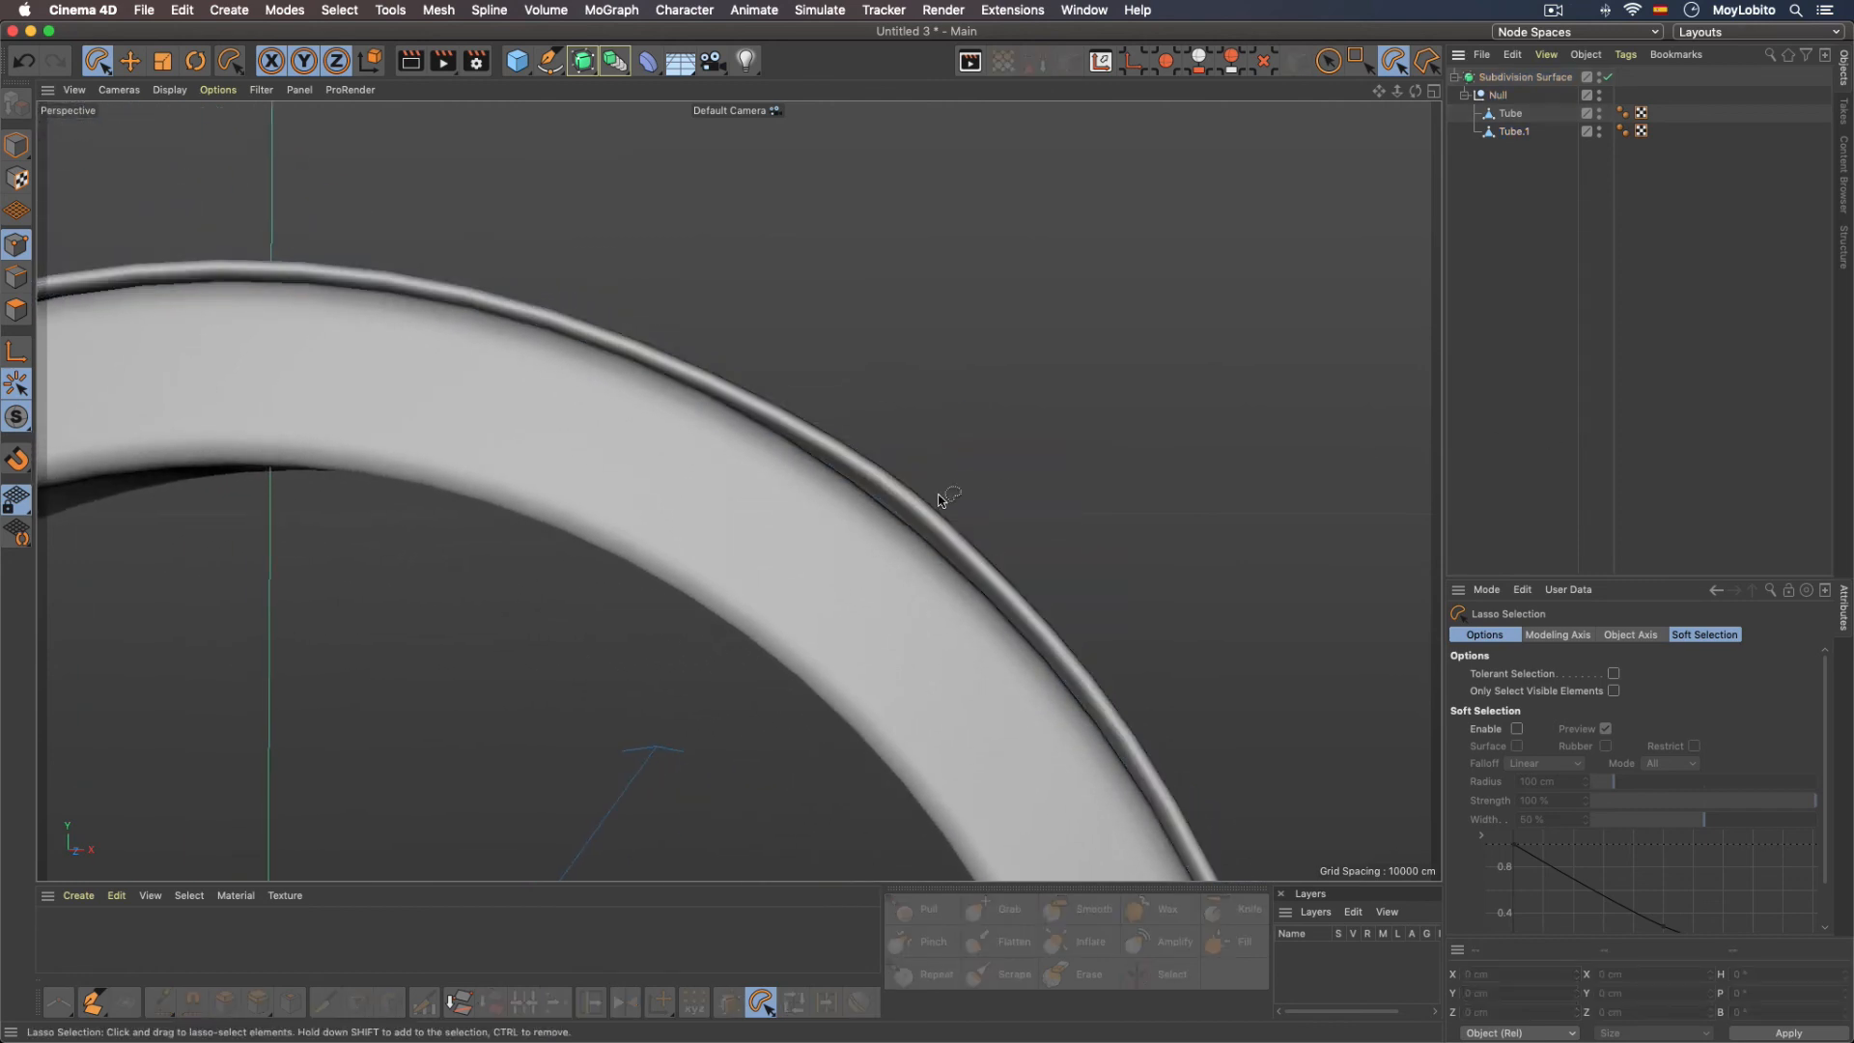
left_click_drag(937, 500, 918, 534, "alt")
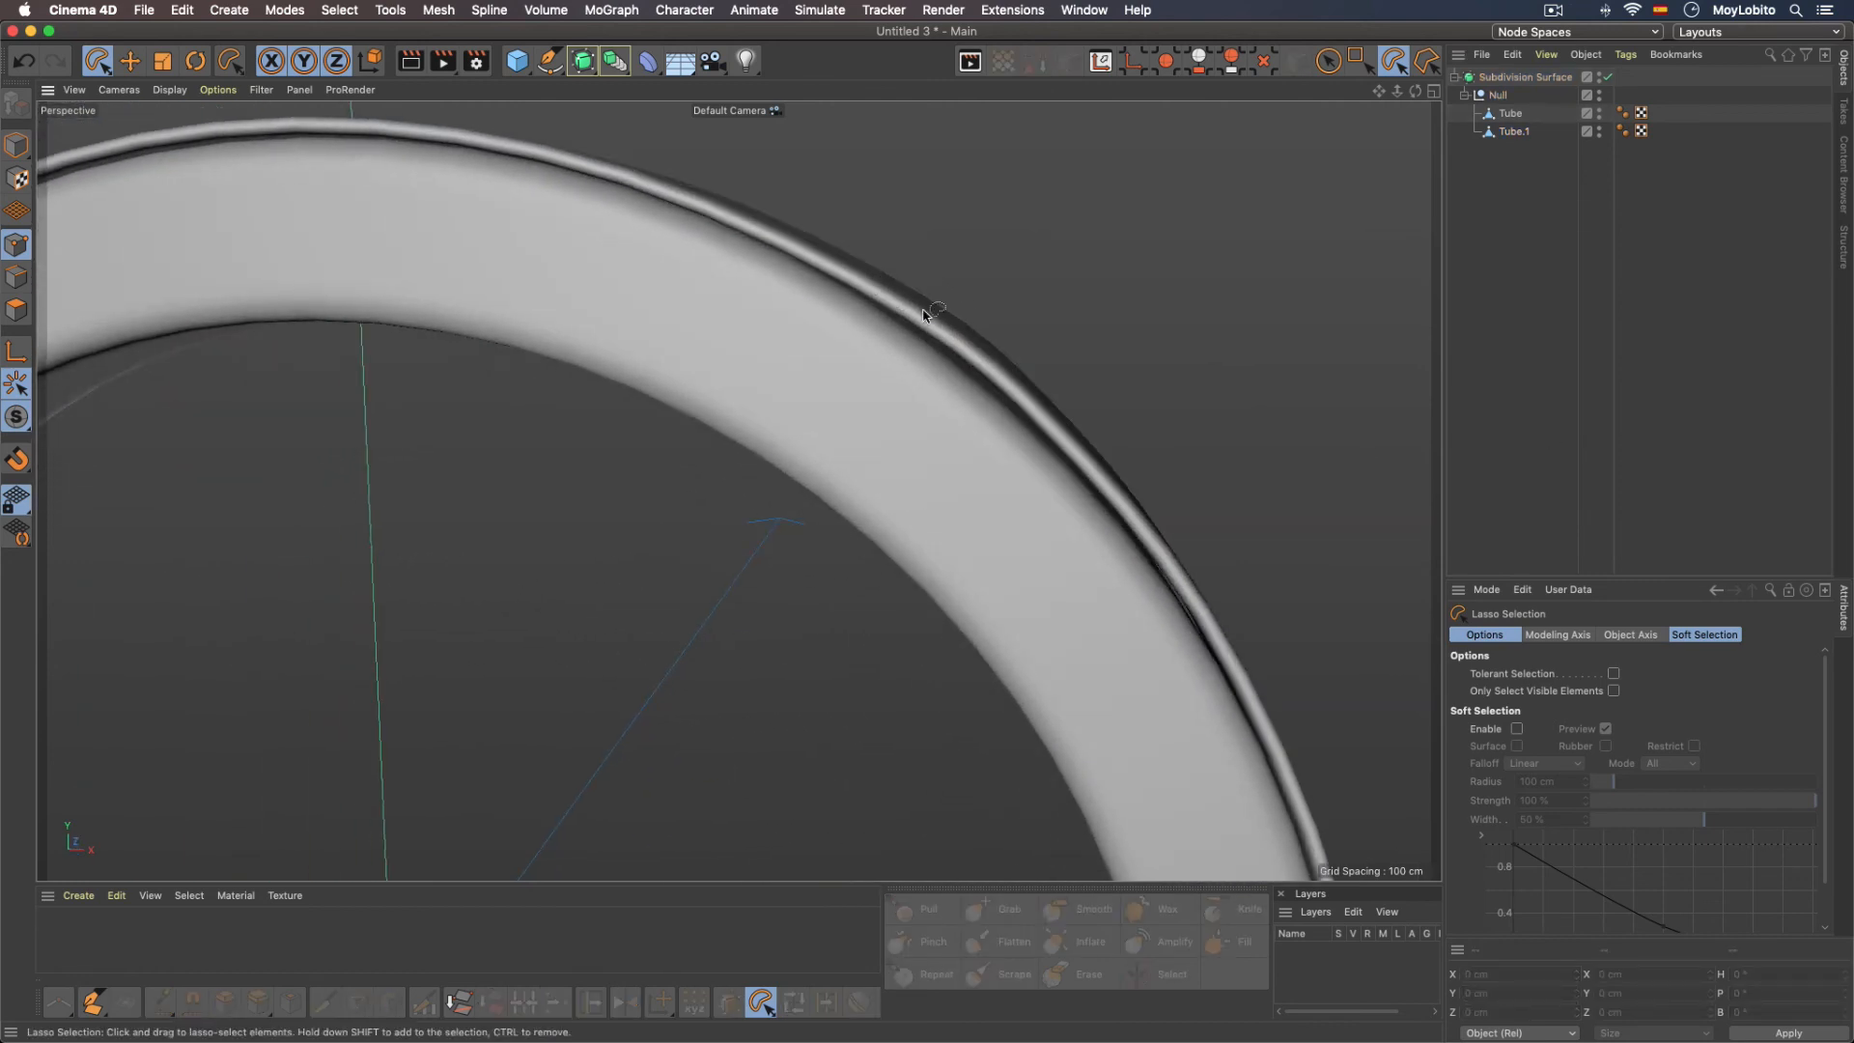
Step: Disable the Subdivision Surface and move Tube.1's new loop points close to the original corner, about X 59.3 cm and Z 81.6 cm
left_click(1506, 115)
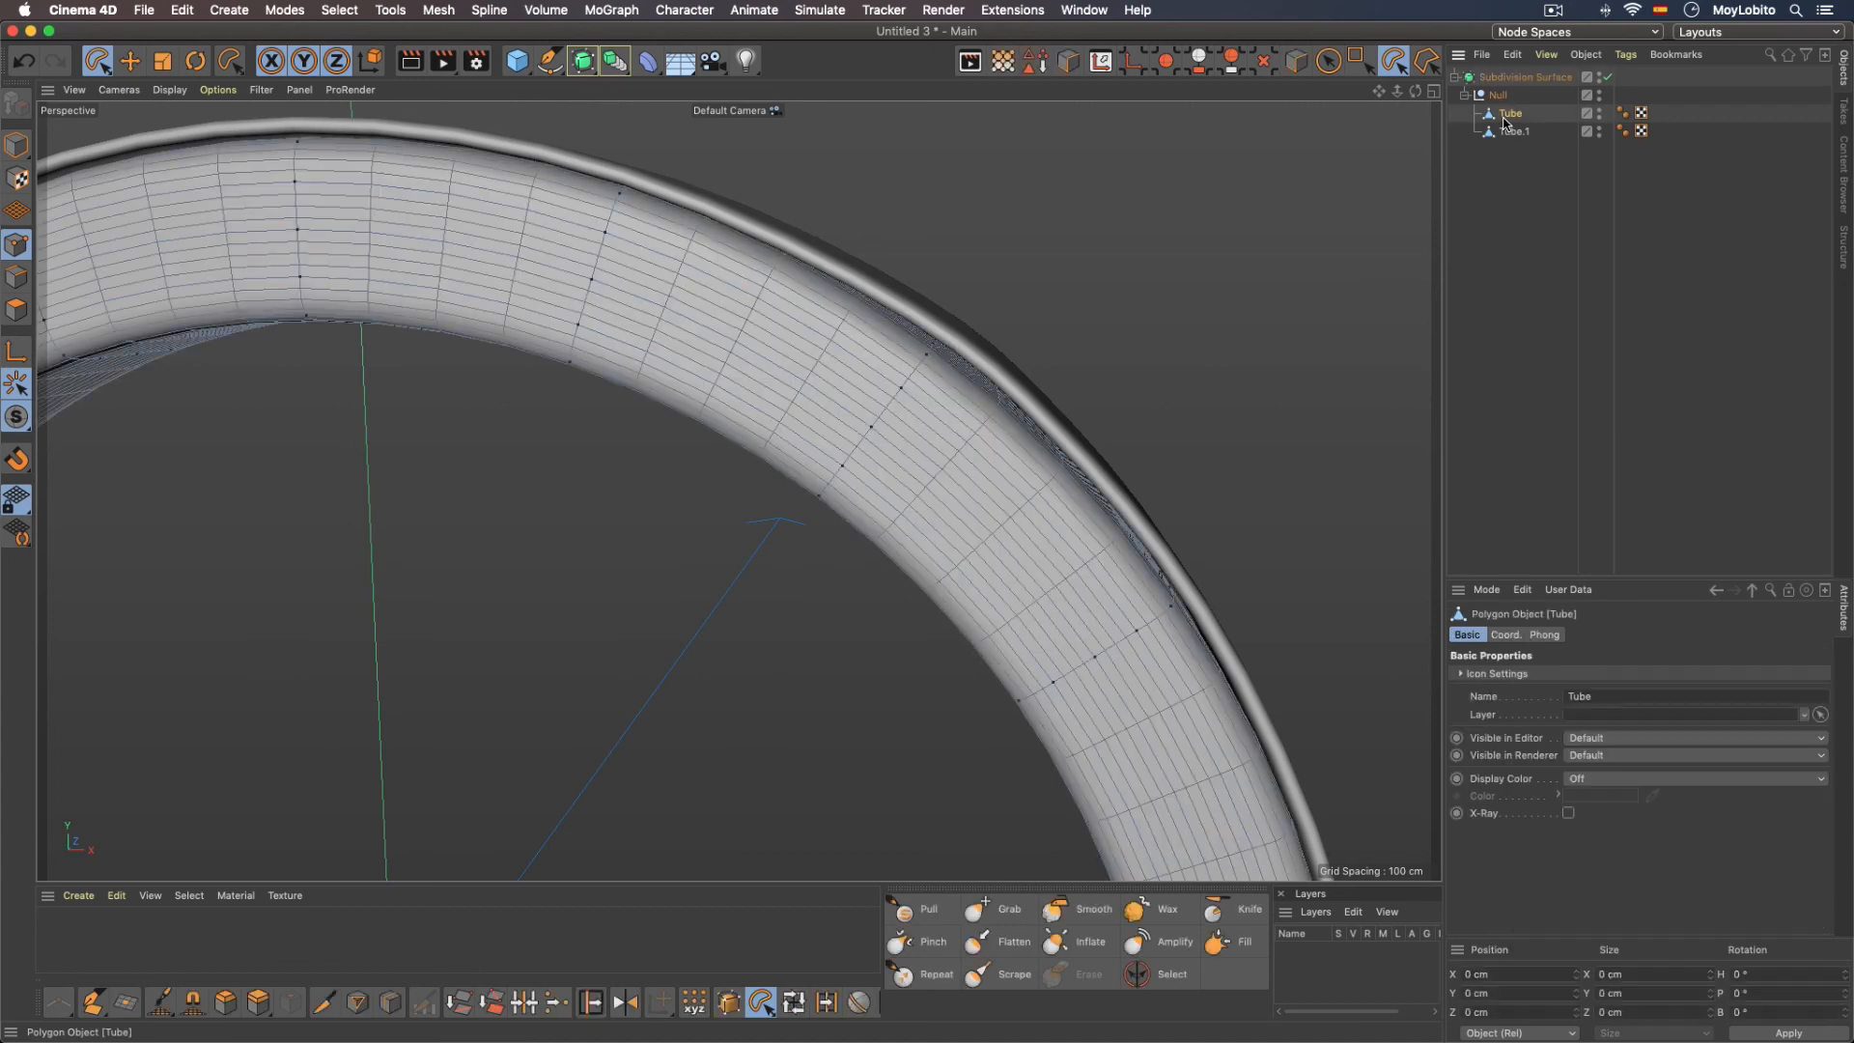
left_click(1509, 133)
key("q")
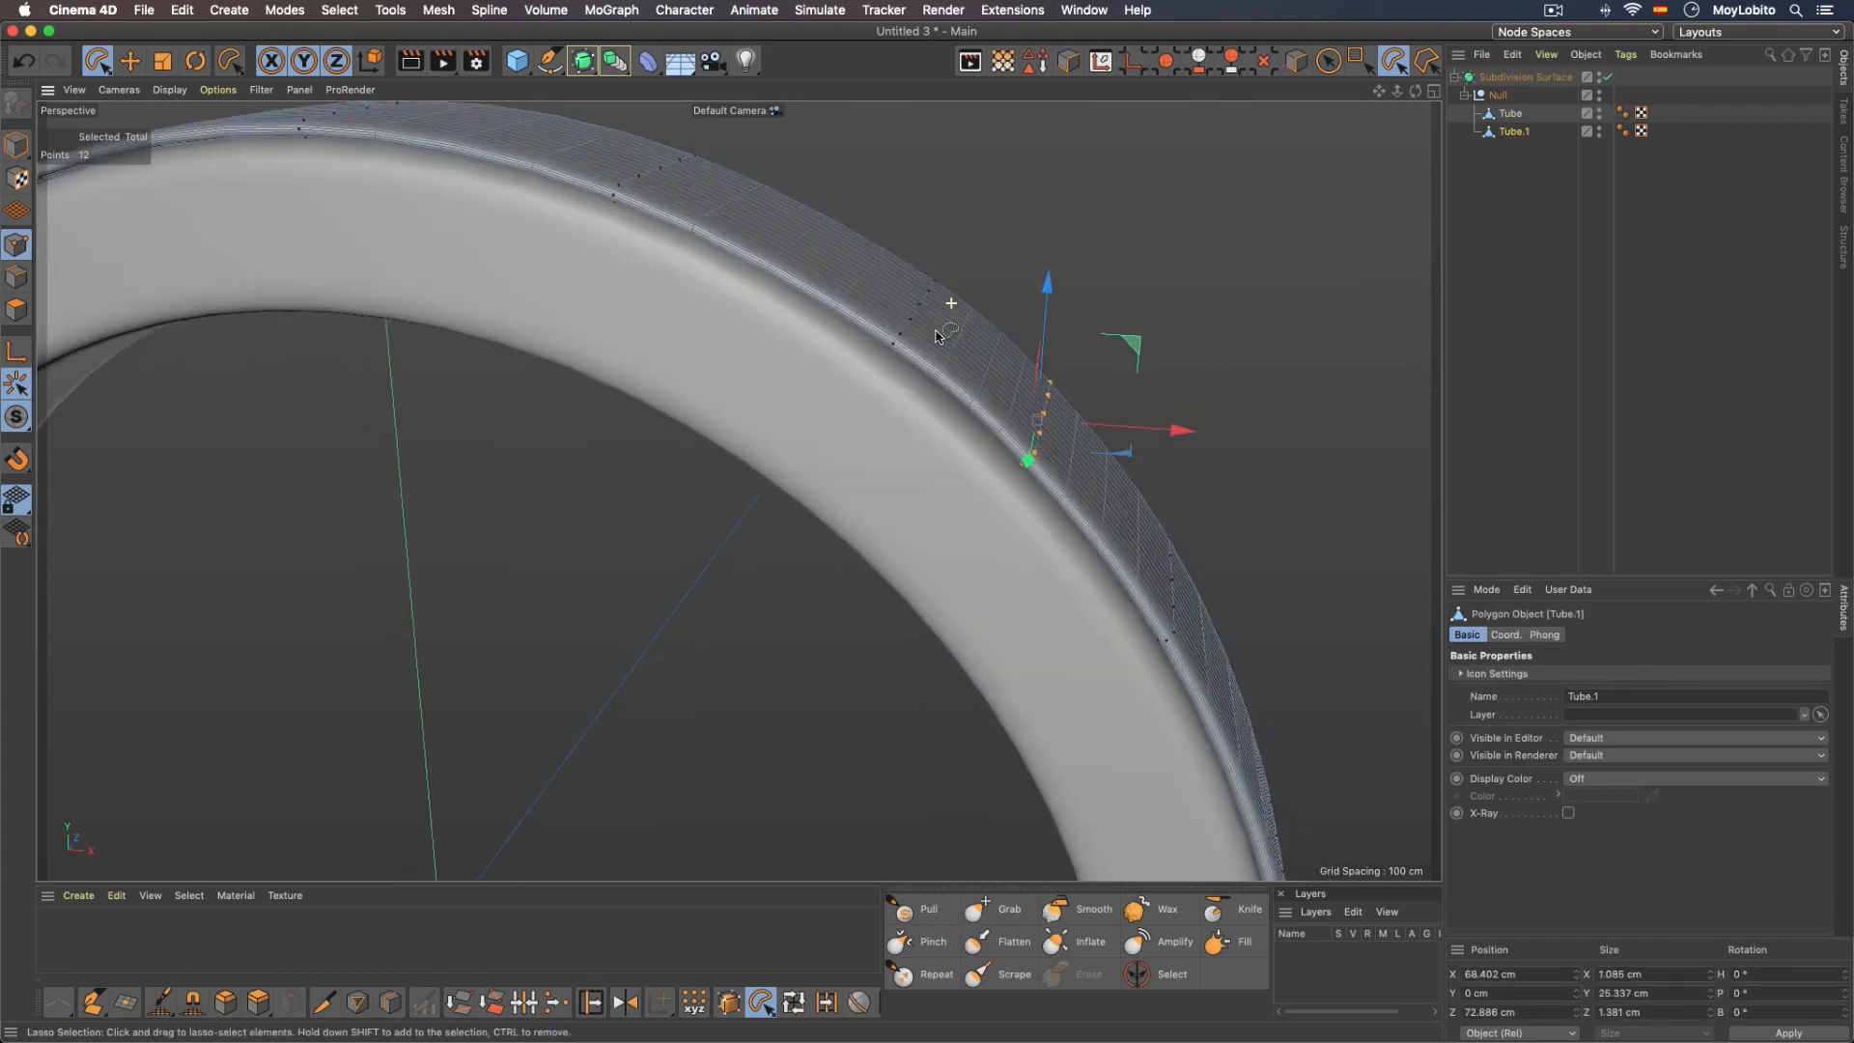
left_click_drag(960, 340, 964, 307, "alt")
mouse_move(993, 231)
left_mouse_down()
mouse_move(849, 339)
mouse_move(935, 384)
mouse_move(1058, 270)
mouse_move(994, 234)
left_mouse_up()
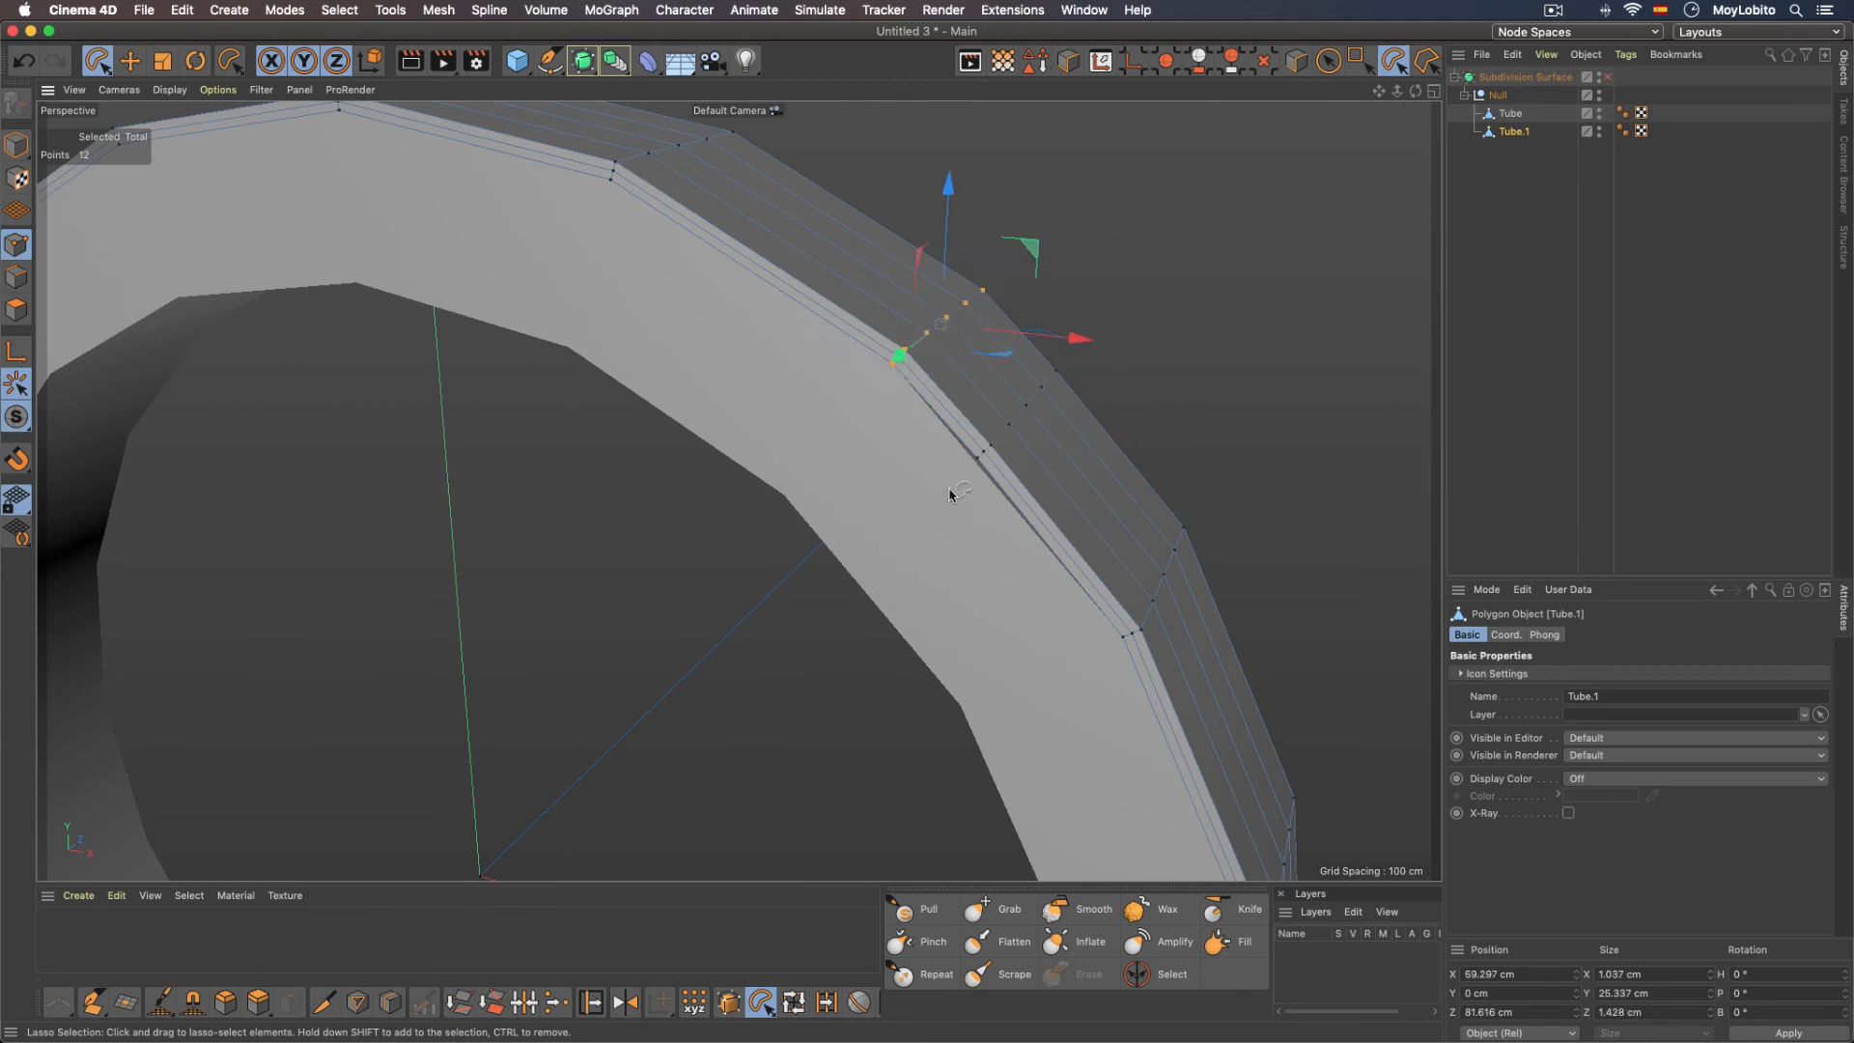
Step: Re-enable the Subdivision Surface and move Tube.1's loop points away from the corner to about X 68.3 cm and Z 72.9 cm
key("q")
left_click_drag(896, 444, 737, 484, "alt")
left_click_drag(946, 257, 939, 258)
left_click_drag(1004, 376, 965, 390, "alt")
mouse_move(1080, 365)
left_mouse_down()
mouse_move(993, 377)
mouse_move(1120, 422)
left_mouse_up()
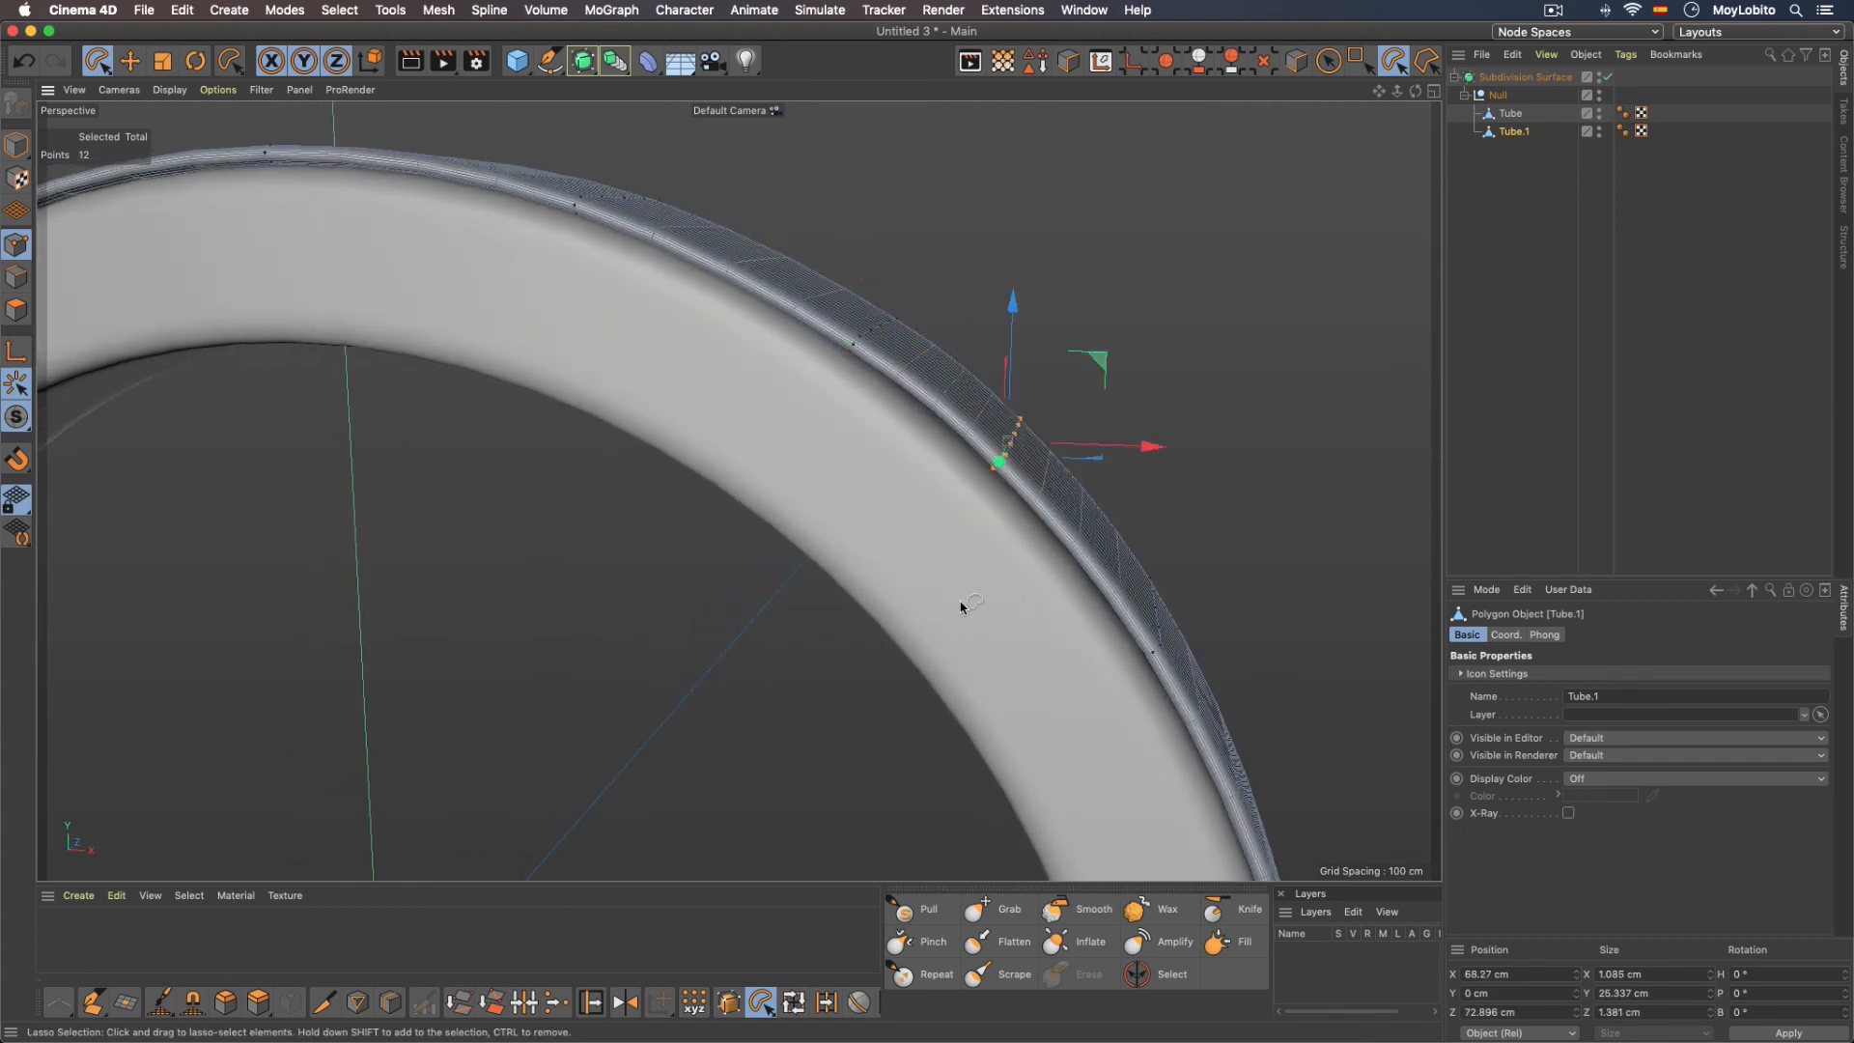
Step: Clear the selection and examine the whole smoothed ring from a distance
left_click_drag(960, 608, 1049, 408, "alt")
left_click_drag(1019, 599, 935, 496, "alt")
scroll(1063, 538, "down", 3)
left_click(1312, 463)
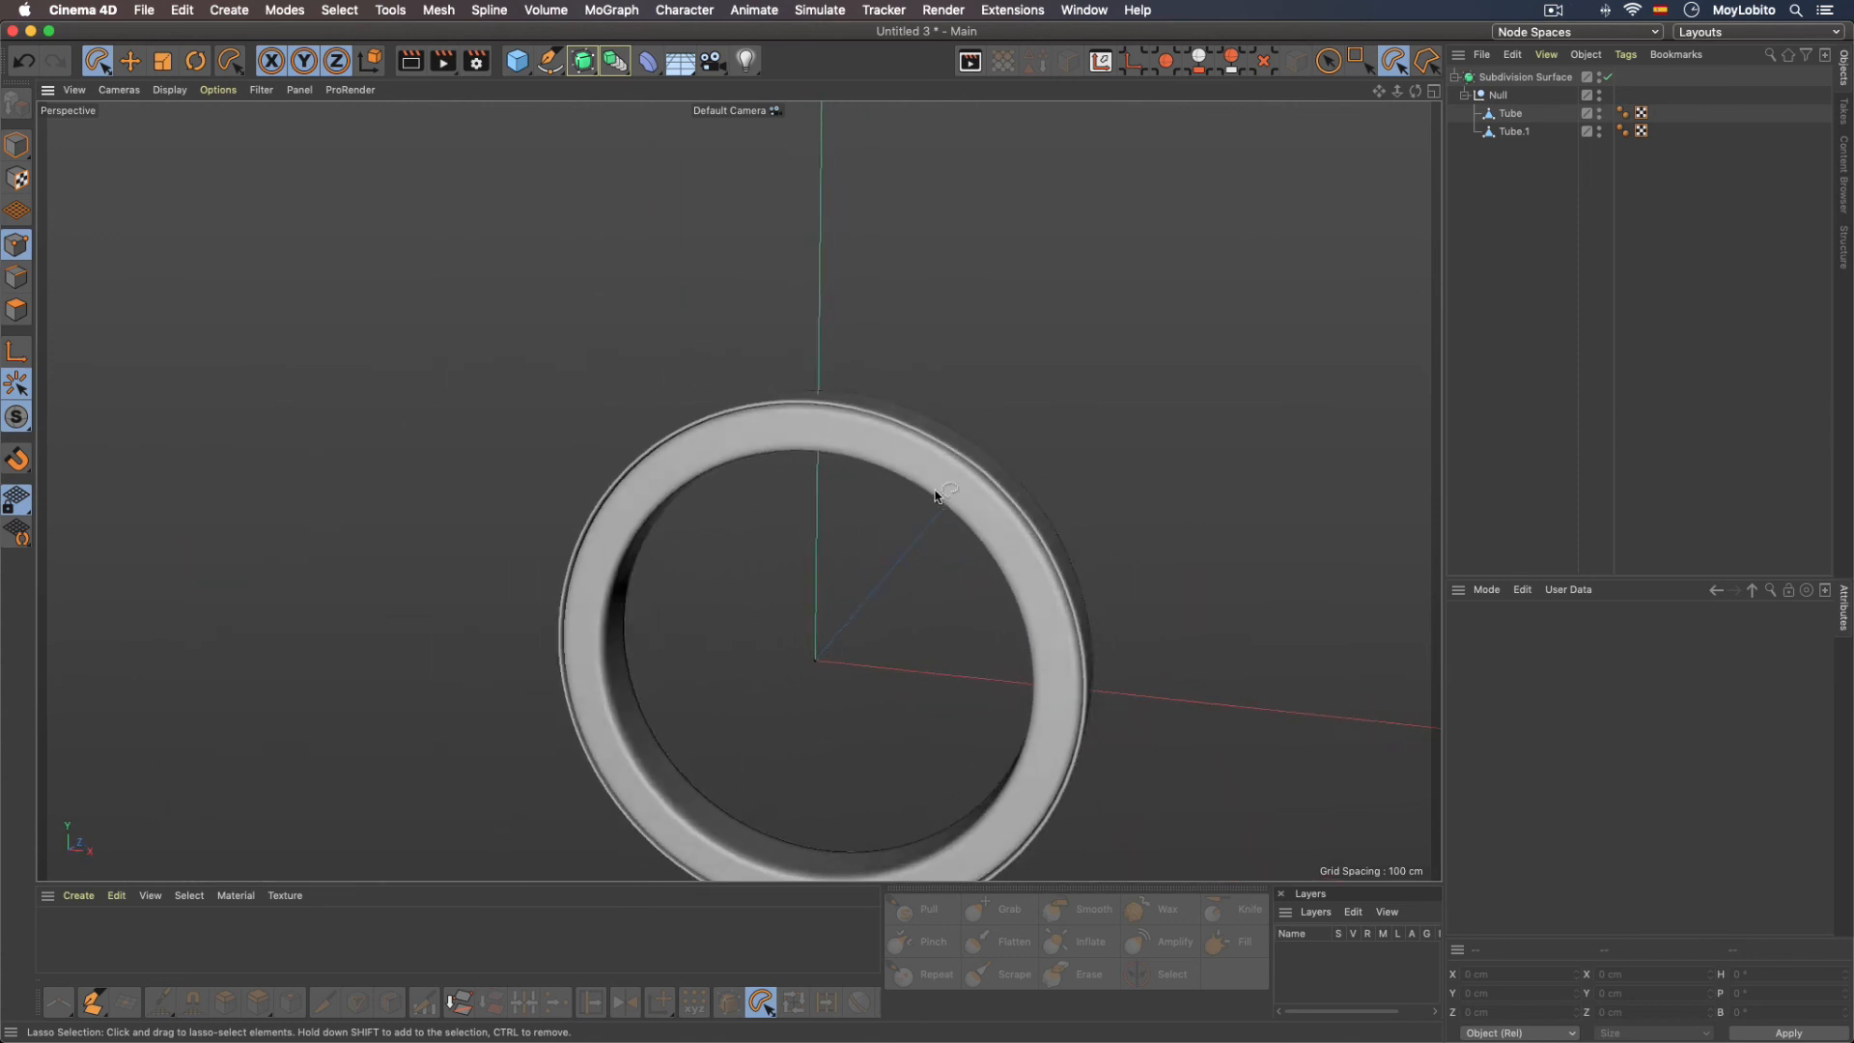